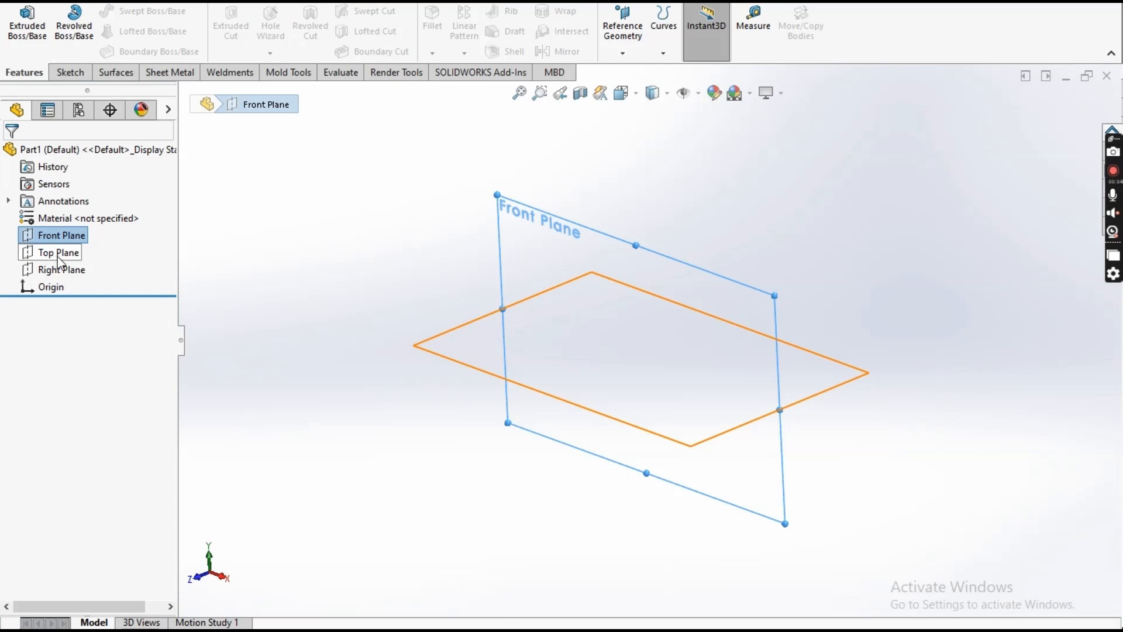
Start a sketch on the Top Plane and draw a slanted centerline about 68 mm long from the origin
left_click(57, 258)
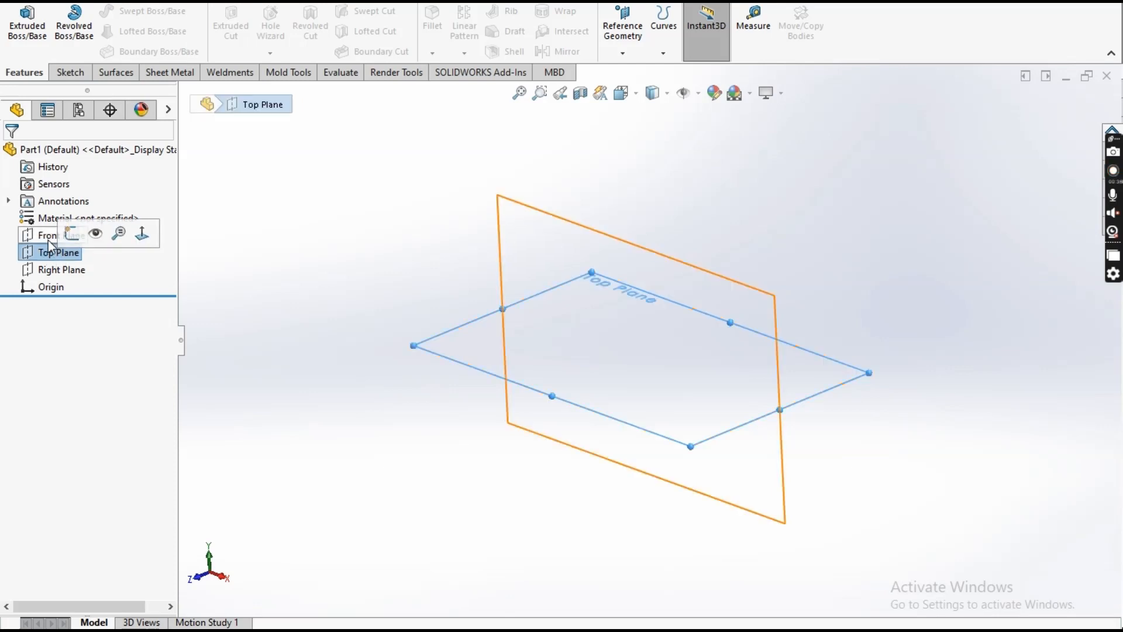
left_click(47, 237)
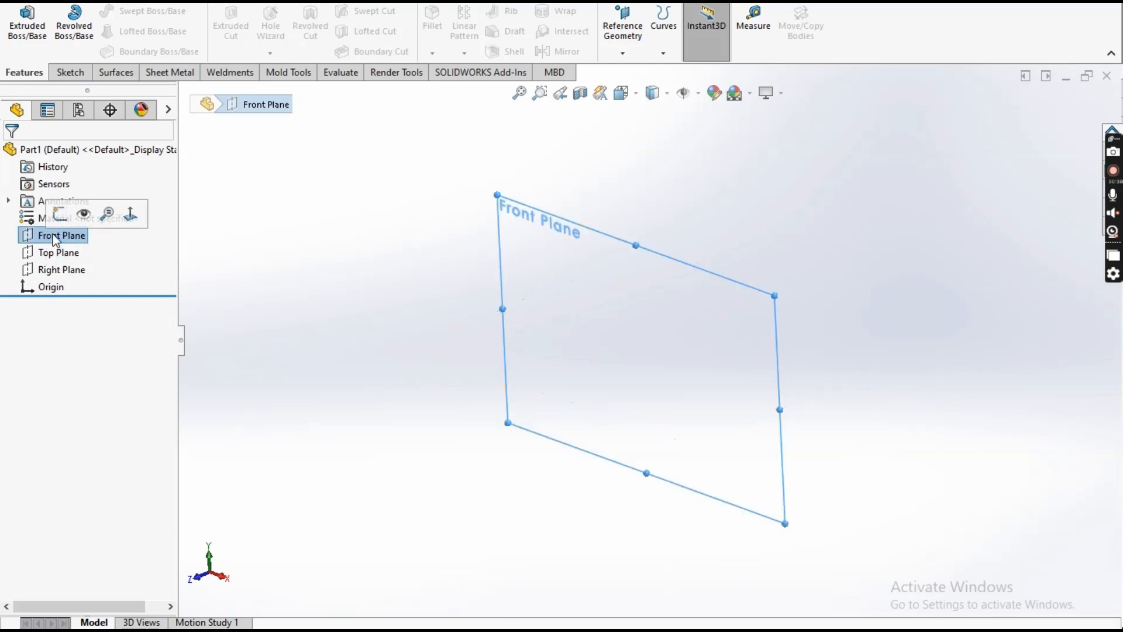
left_click(61, 250)
left_click(73, 229)
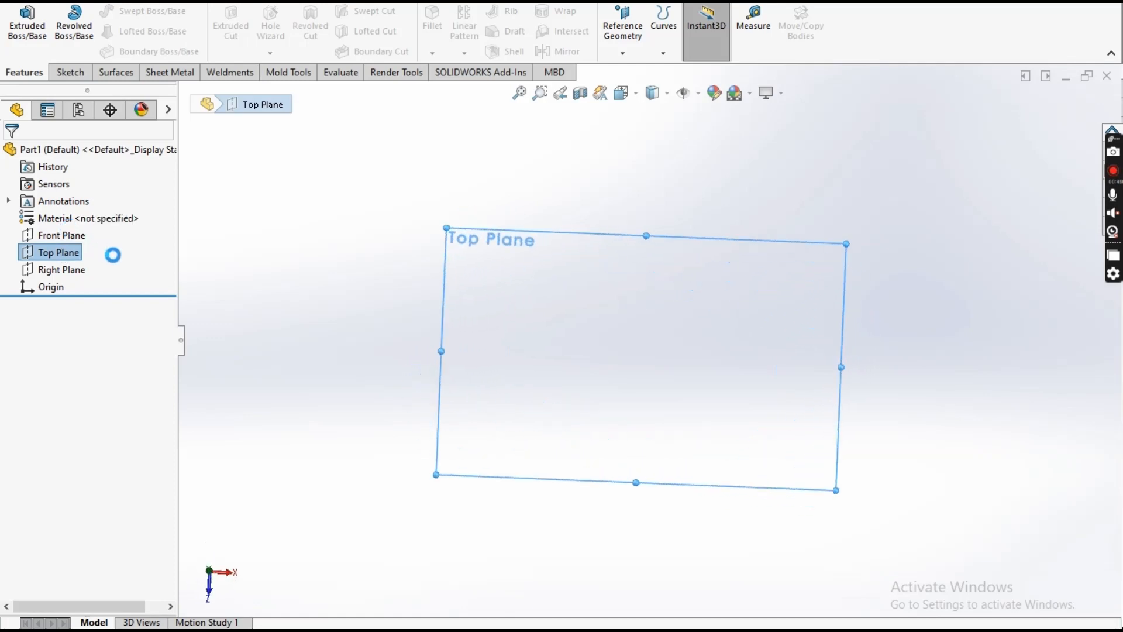
left_click(117, 11)
left_click(138, 47)
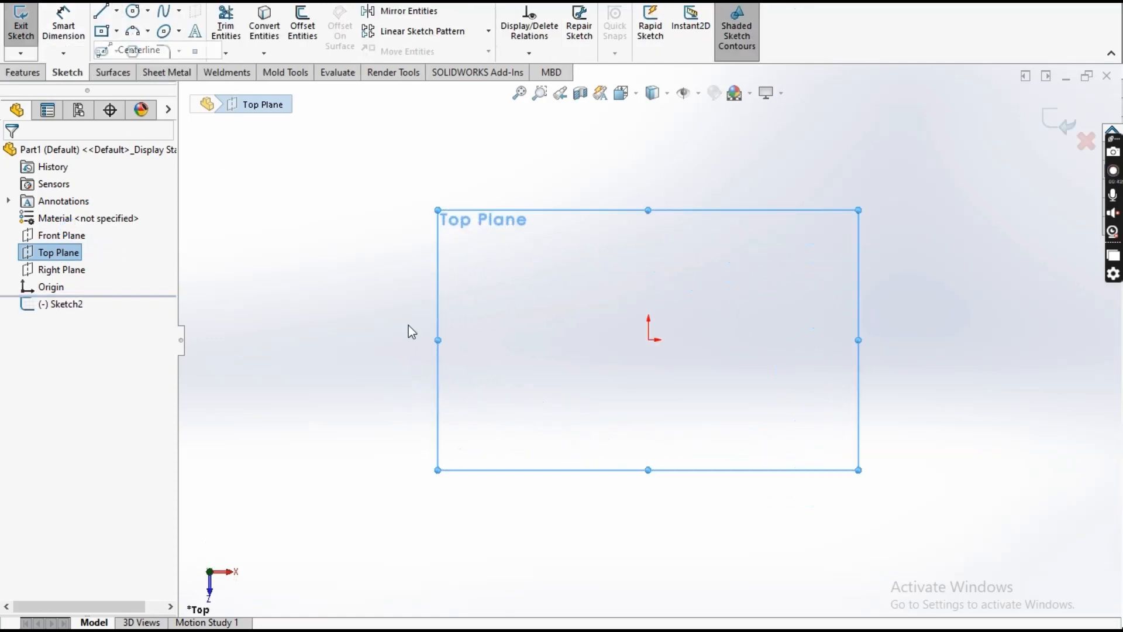
left_click(649, 339)
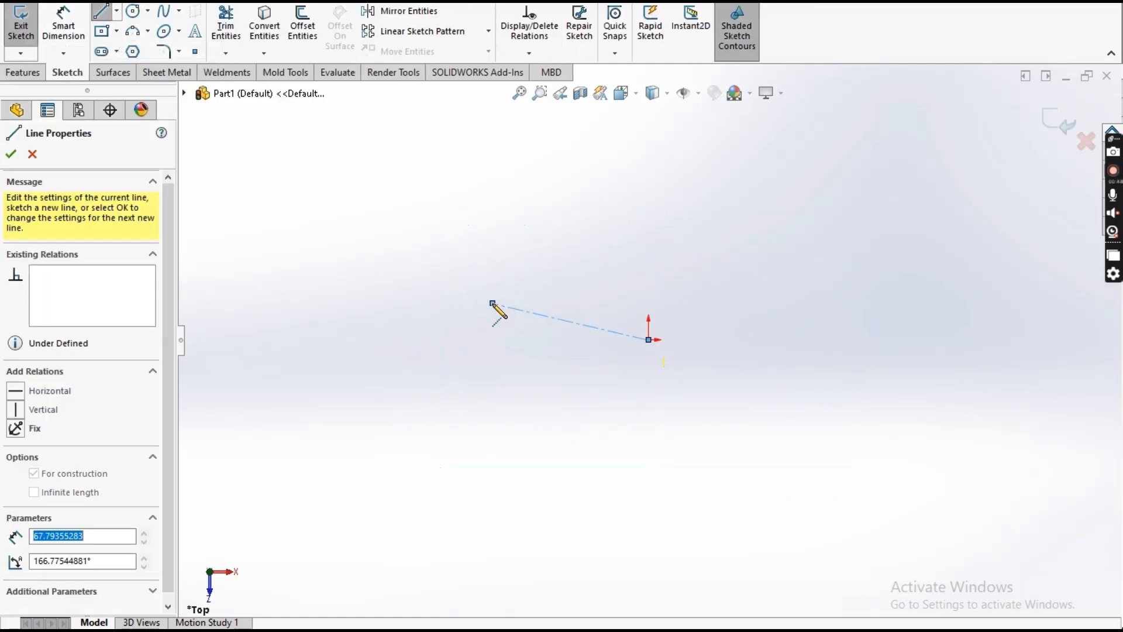
left_click(493, 304)
key("Escape")
Dimension the centerline's angle to the horizontal through the origin as 10° and finish the sketch
left_click(64, 27)
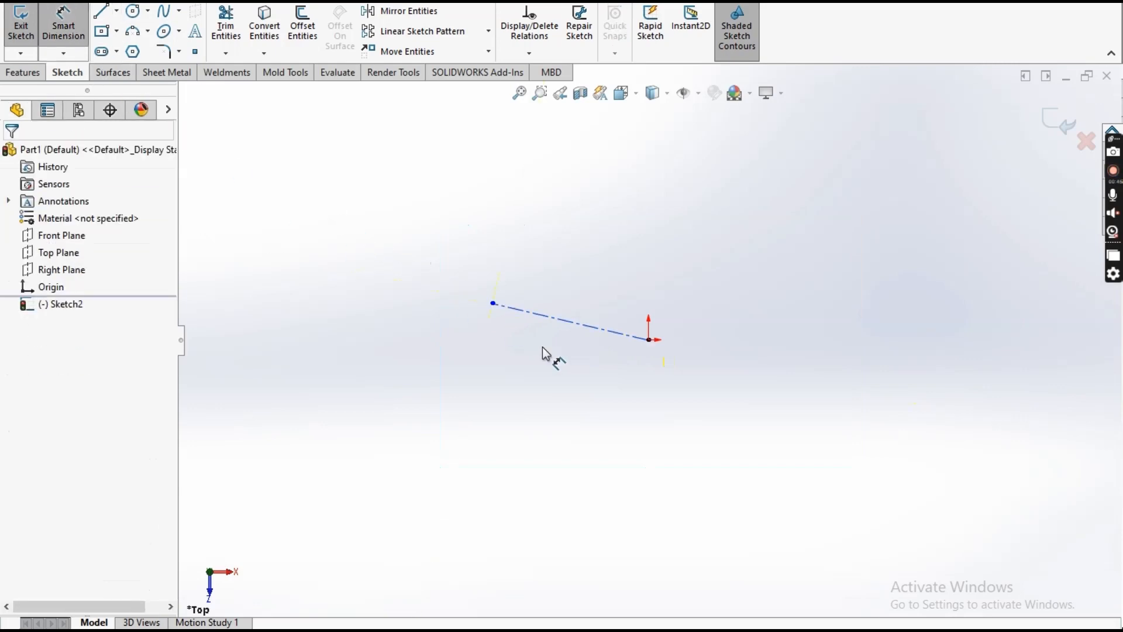
left_click(643, 338)
left_click(650, 341)
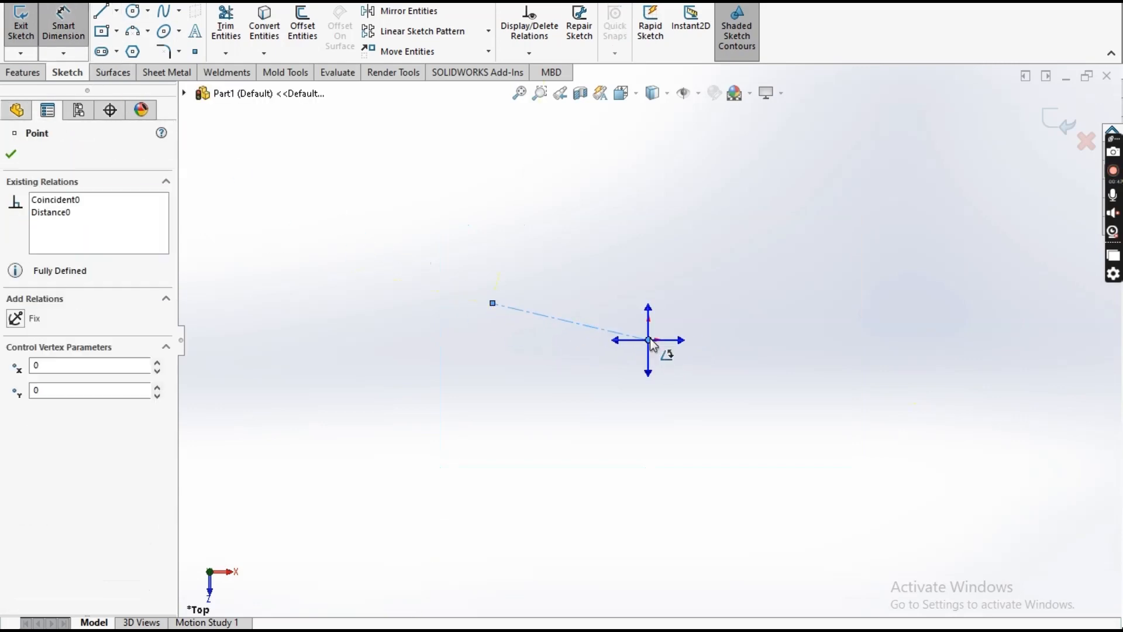
left_click(620, 332)
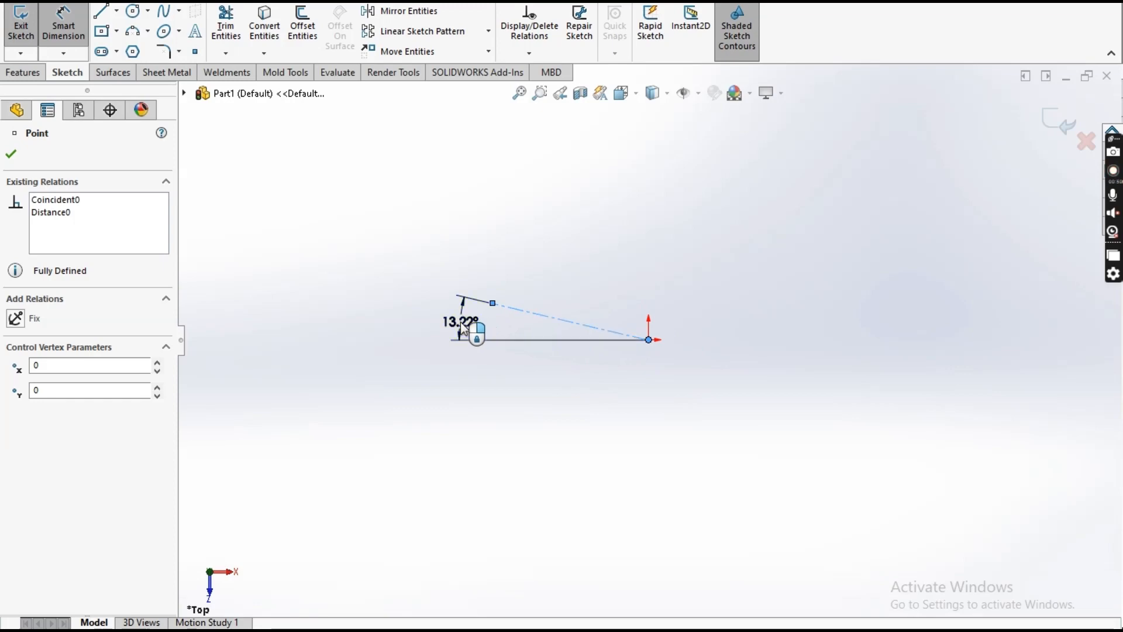
left_click(458, 322)
type("10")
key("Return")
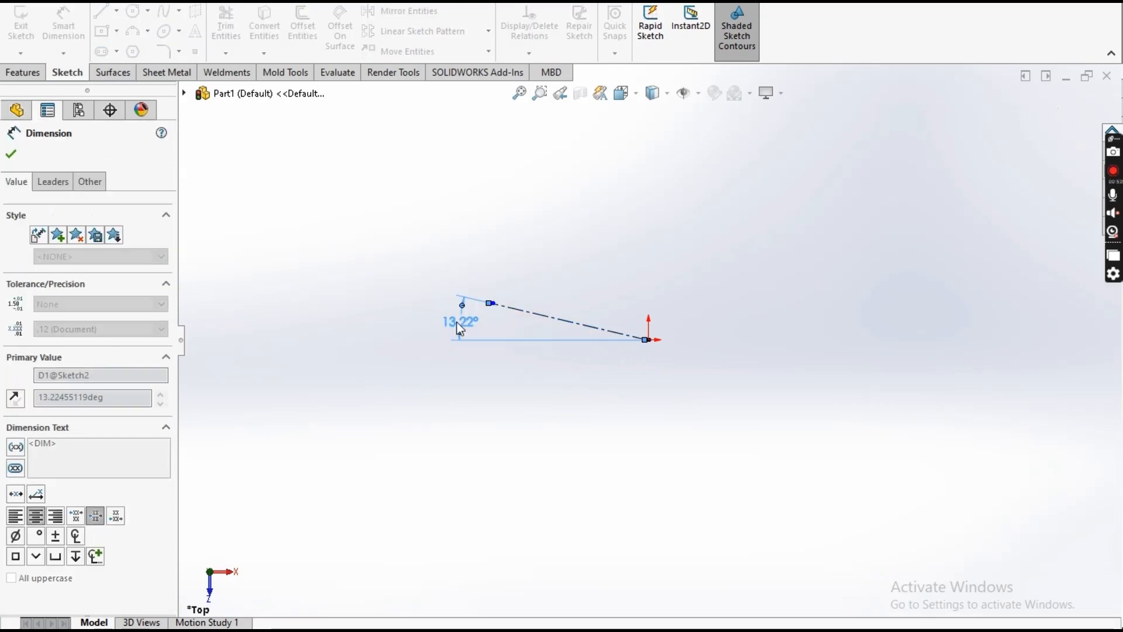
key("Escape")
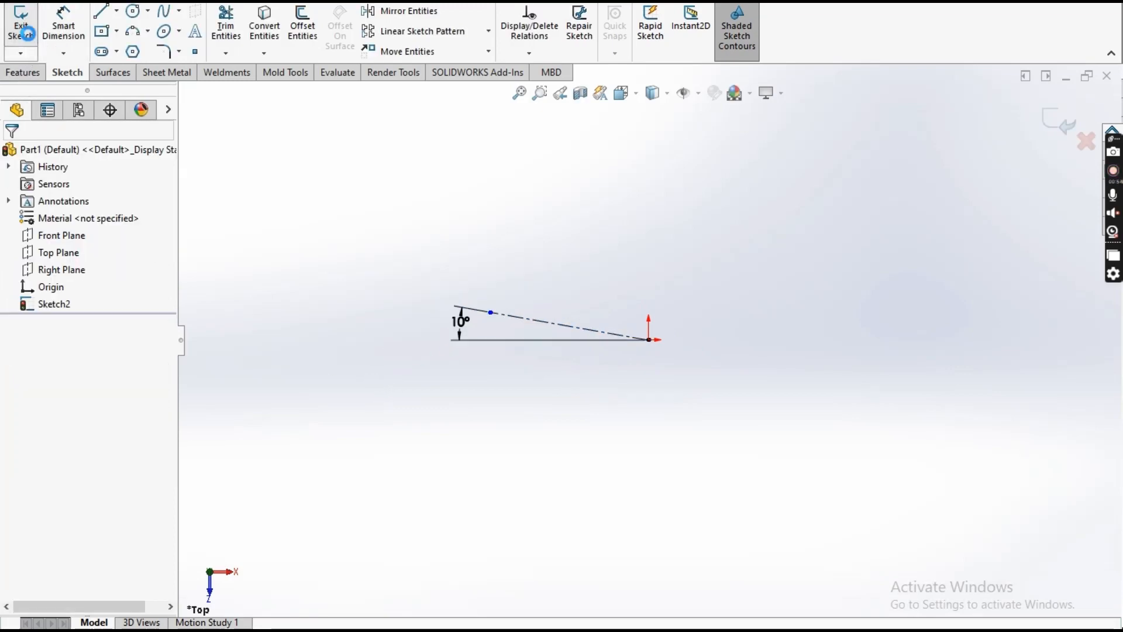
left_click(21, 26)
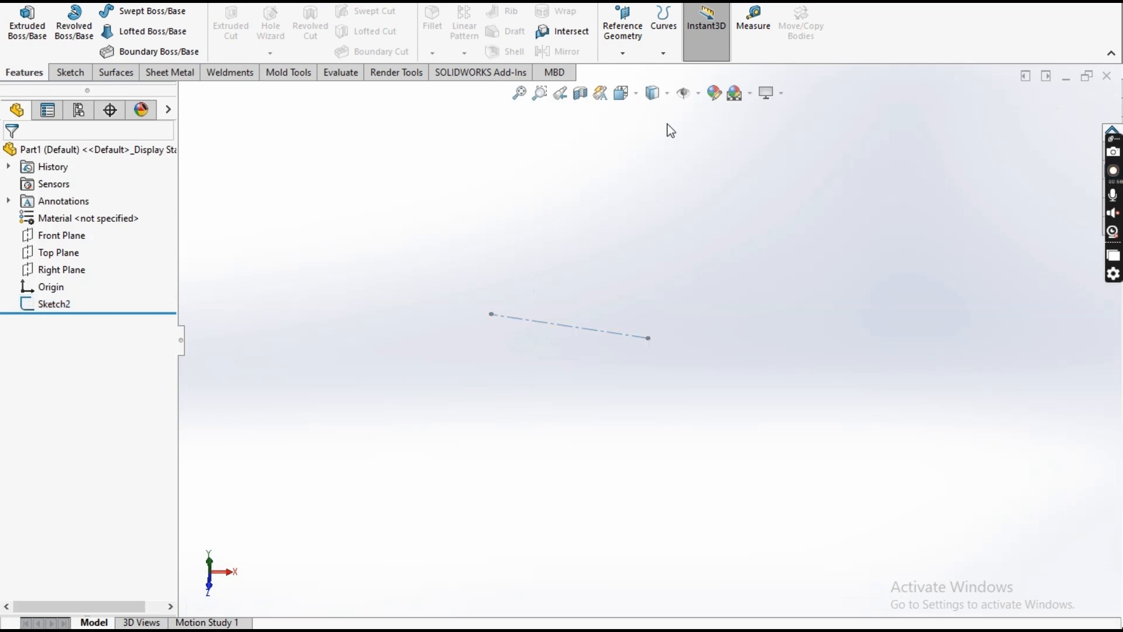
Begin a reference plane using the two endpoints of the centerline as its first and second references
left_click(625, 52)
left_click(633, 71)
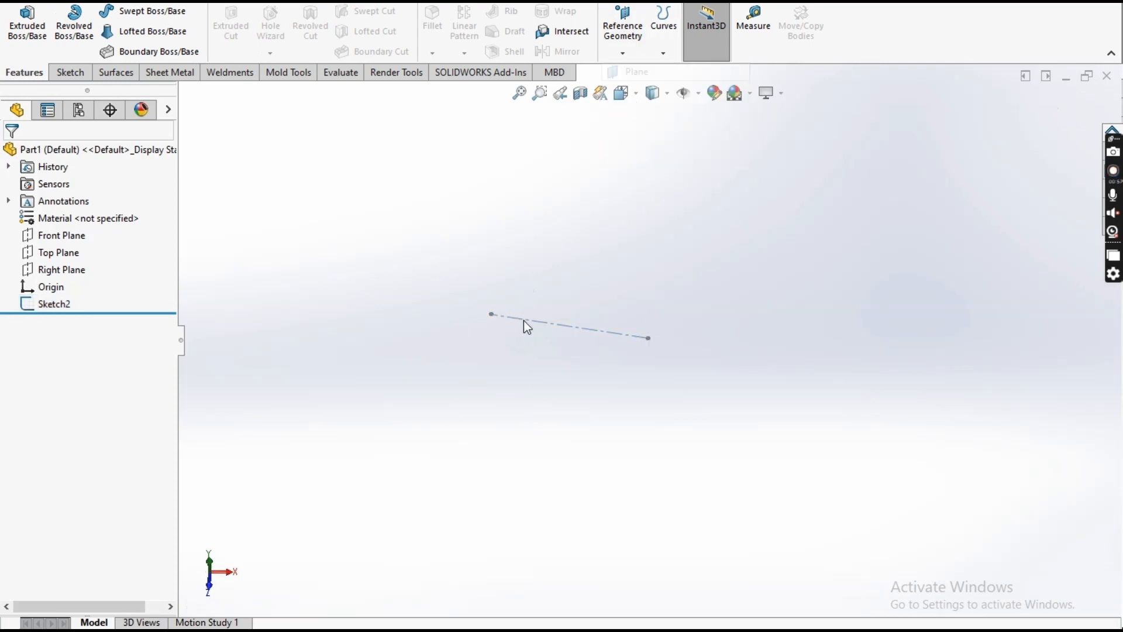
left_click(492, 315)
left_click(646, 338)
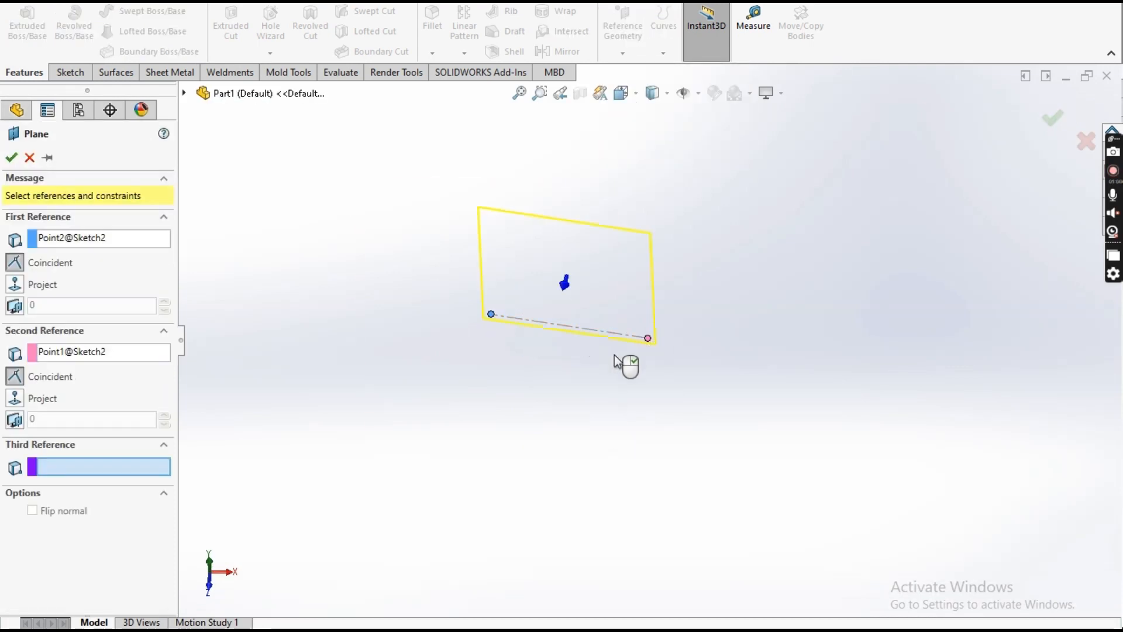
Try the centerline, the Front Plane and the Right Plane in turn as the plane's third reference, removing each one
left_click(602, 335)
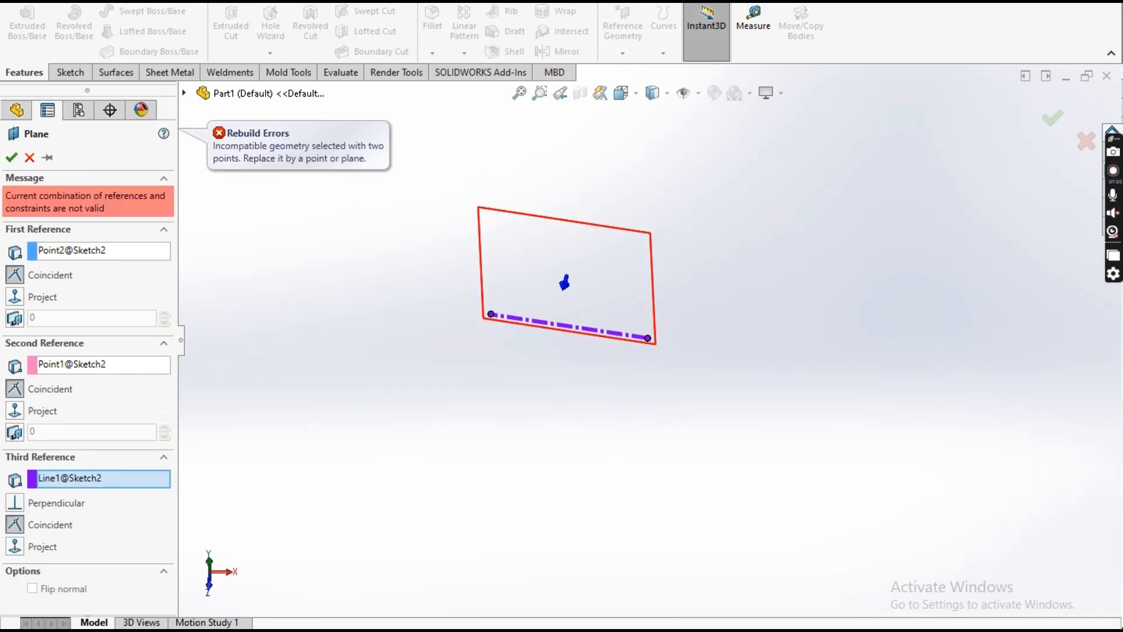
right_click(103, 479)
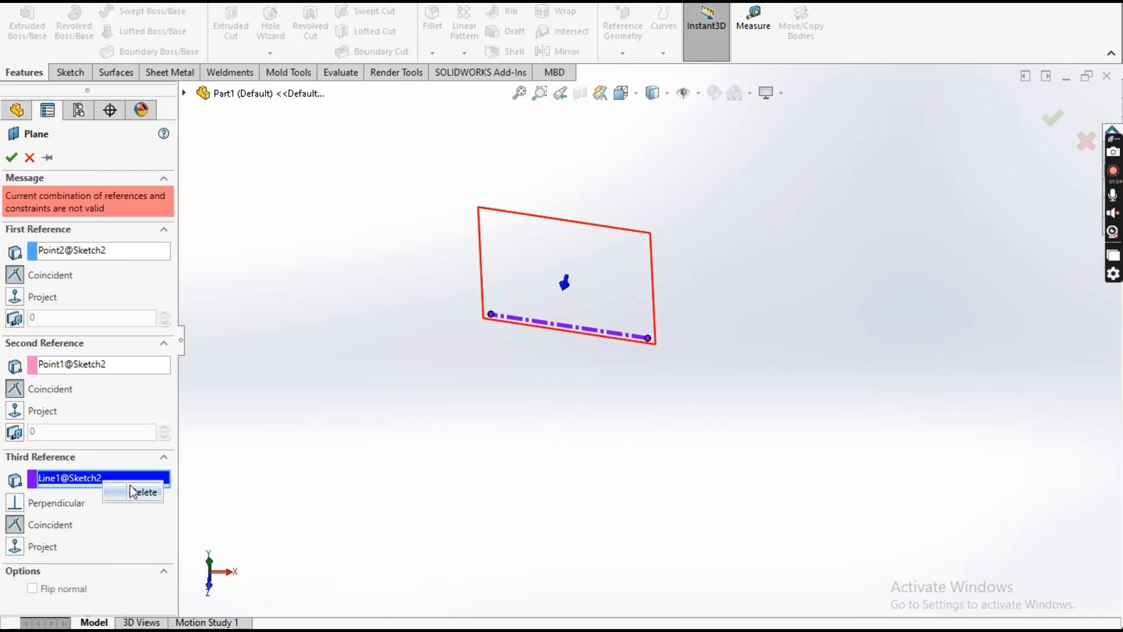
left_click(132, 491)
left_click(184, 93)
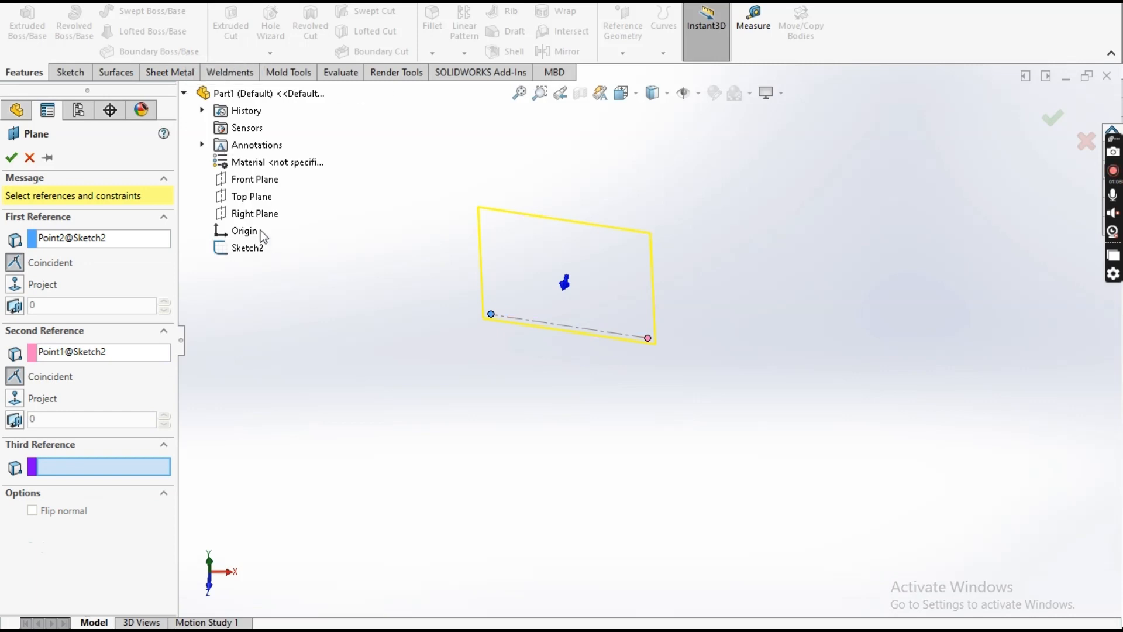
left_click(245, 185)
middle_click_drag(534, 315, 520, 345)
right_click(125, 468)
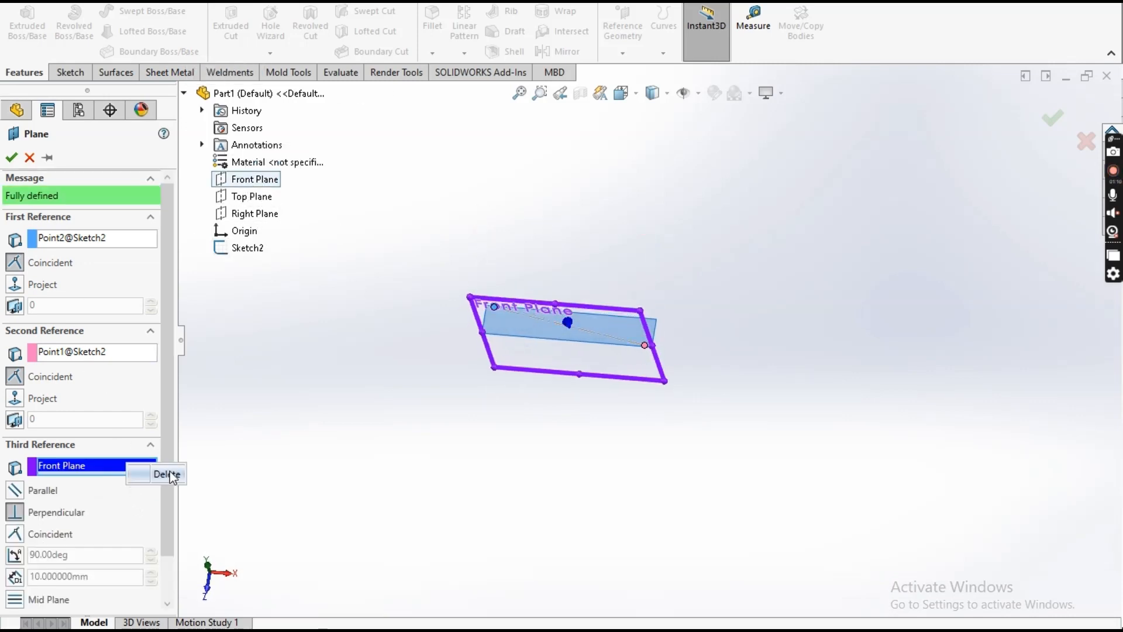
left_click(158, 474)
left_click(237, 213)
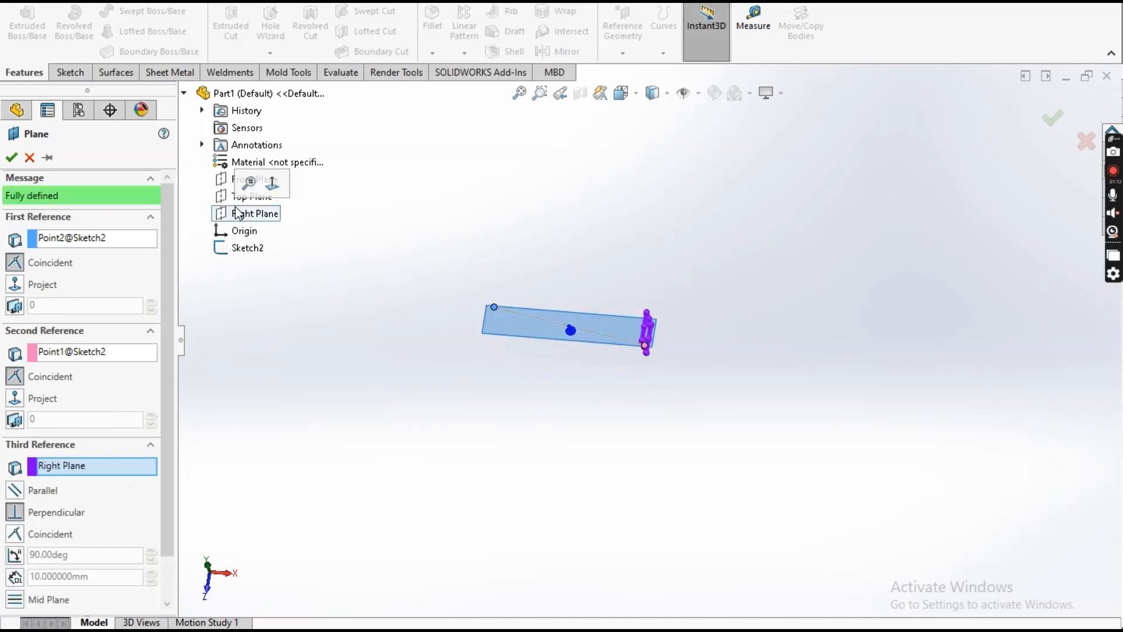
right_click(96, 466)
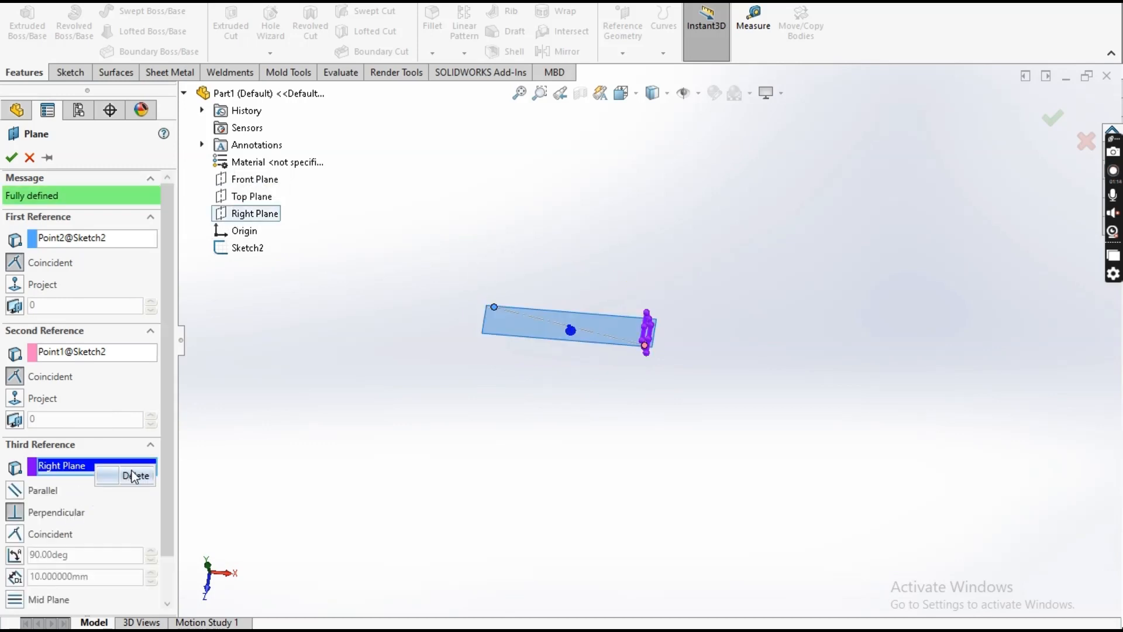
left_click(133, 475)
Use the Top Plane as the perpendicular third reference and create the plane
left_click(252, 196)
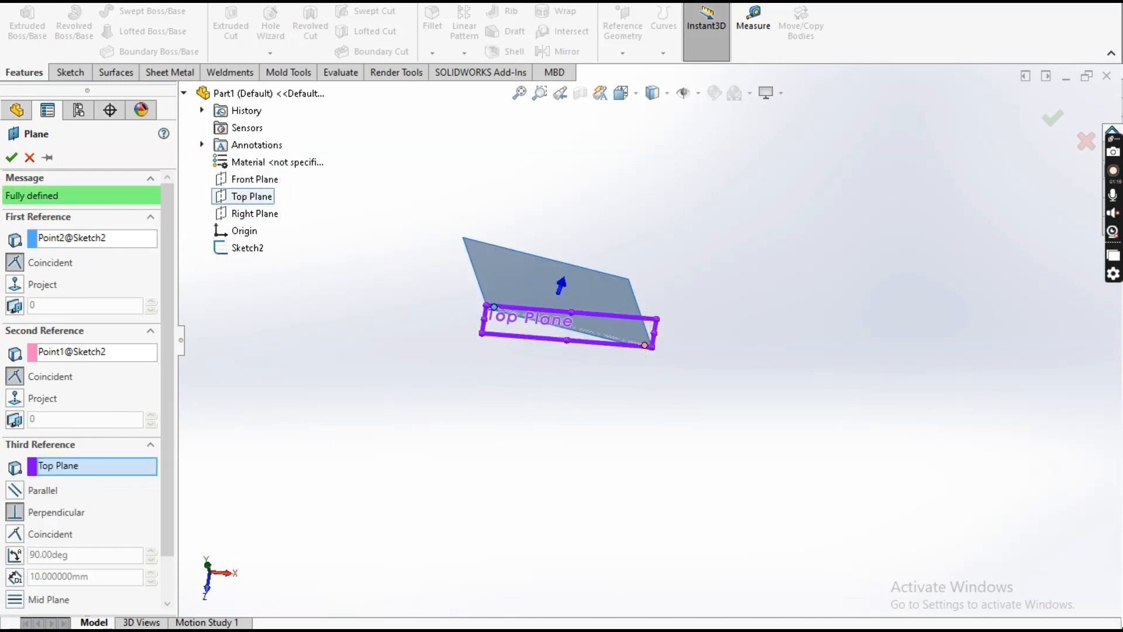
left_click(11, 159)
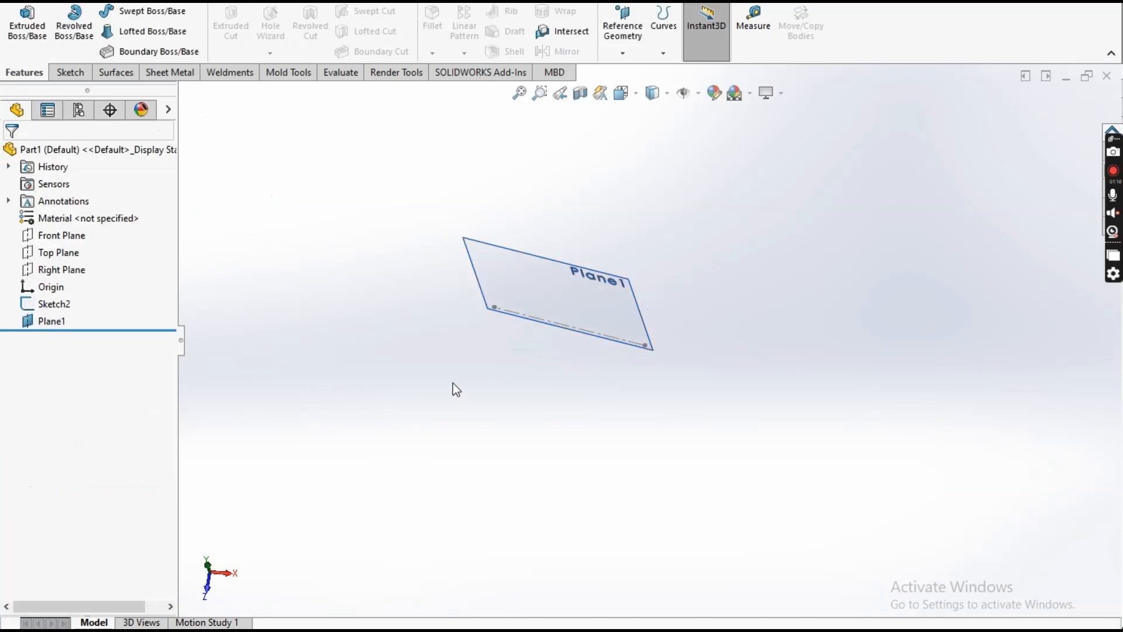
Show the Front Plane alongside the new angled plane
left_click(69, 253)
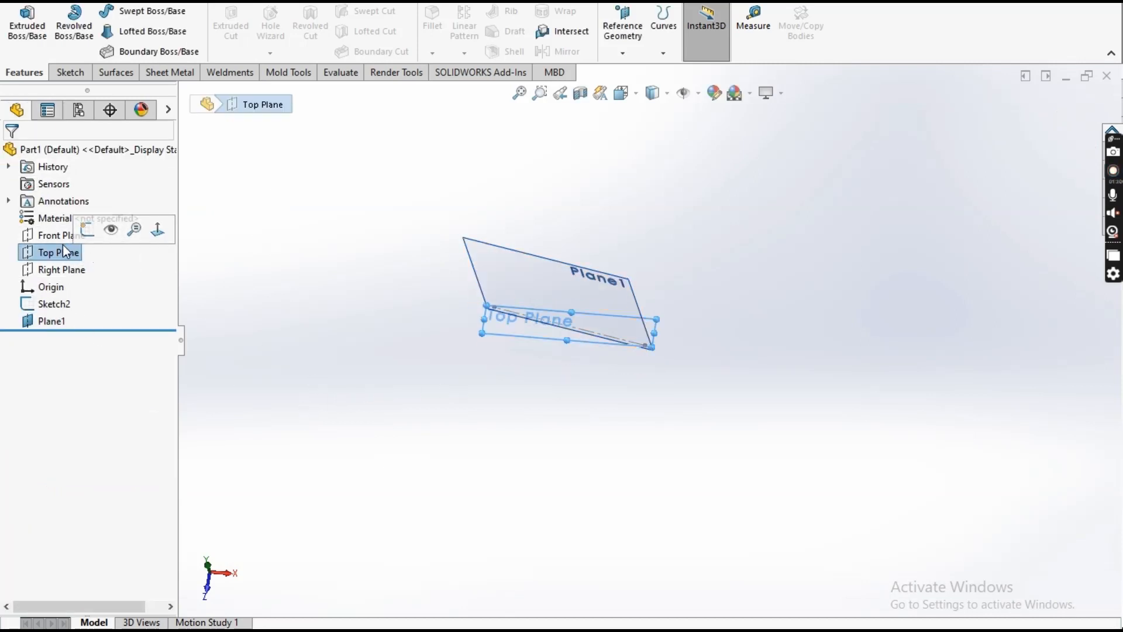
left_click(42, 234)
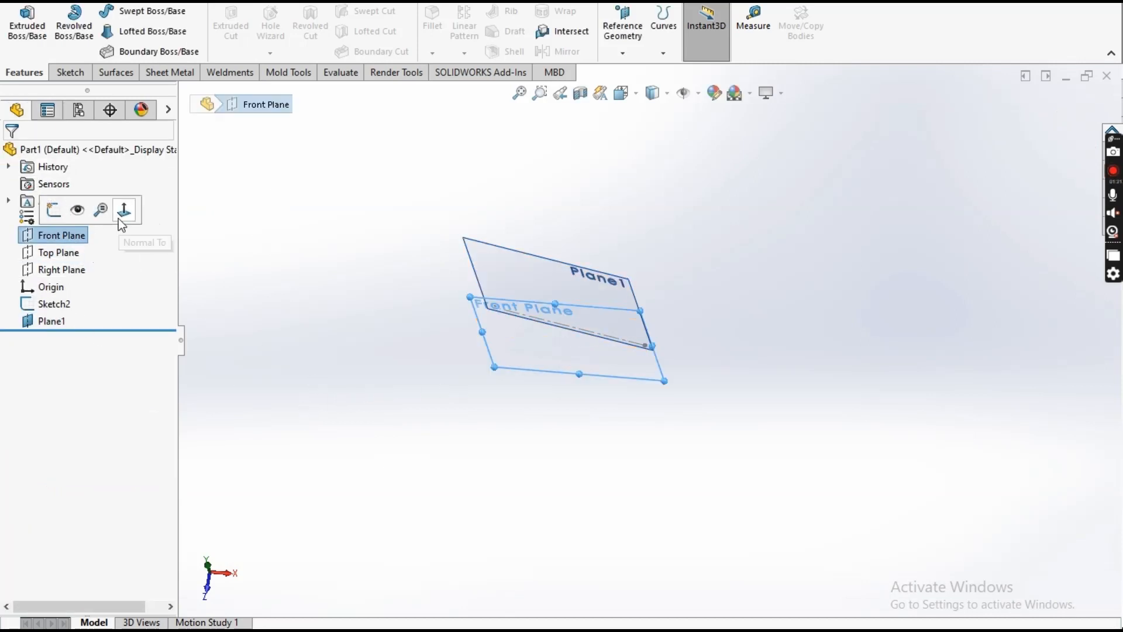
left_click(439, 415)
middle_click_drag(439, 416, 521, 351)
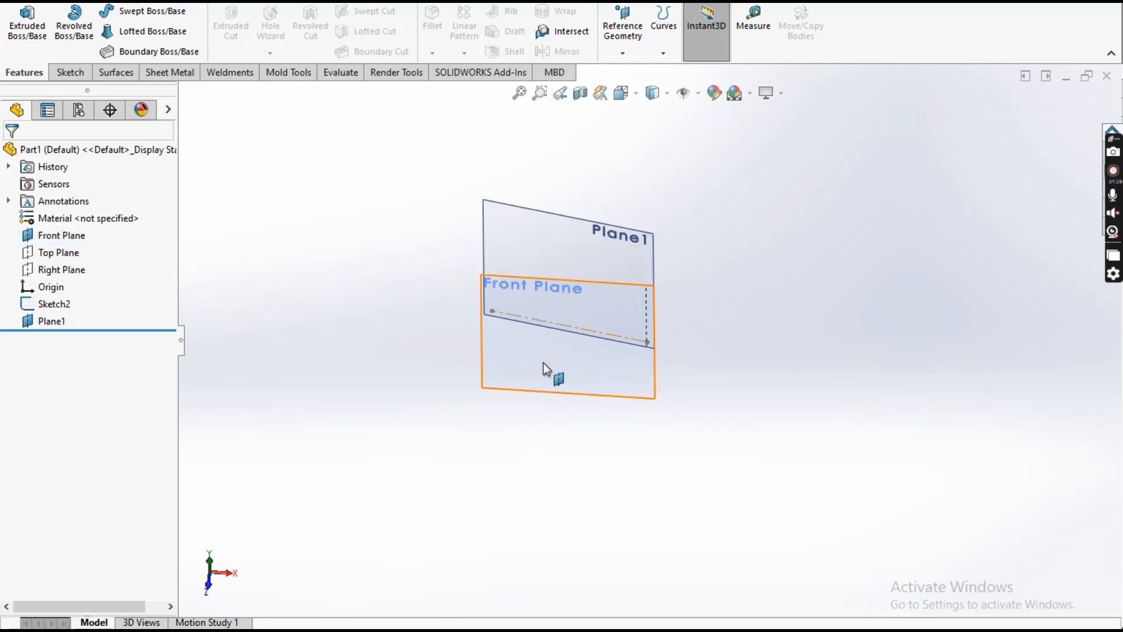
Start a sketch on Plane1 and draw a circle of about 44.5 mm radius centred on the origin
left_click(556, 243)
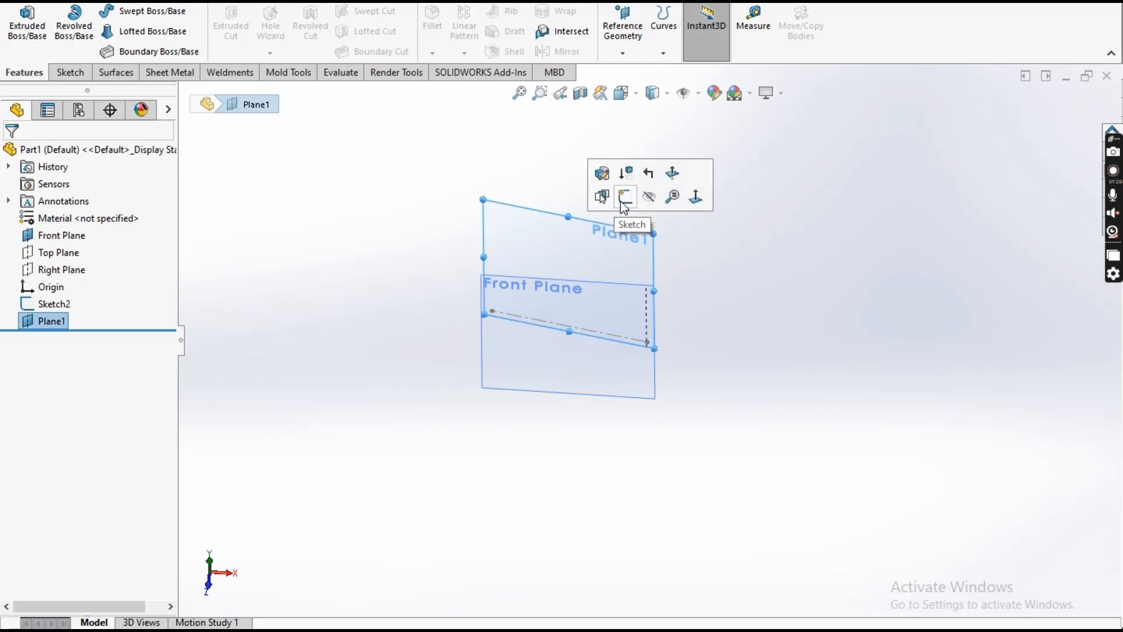
left_click(625, 199)
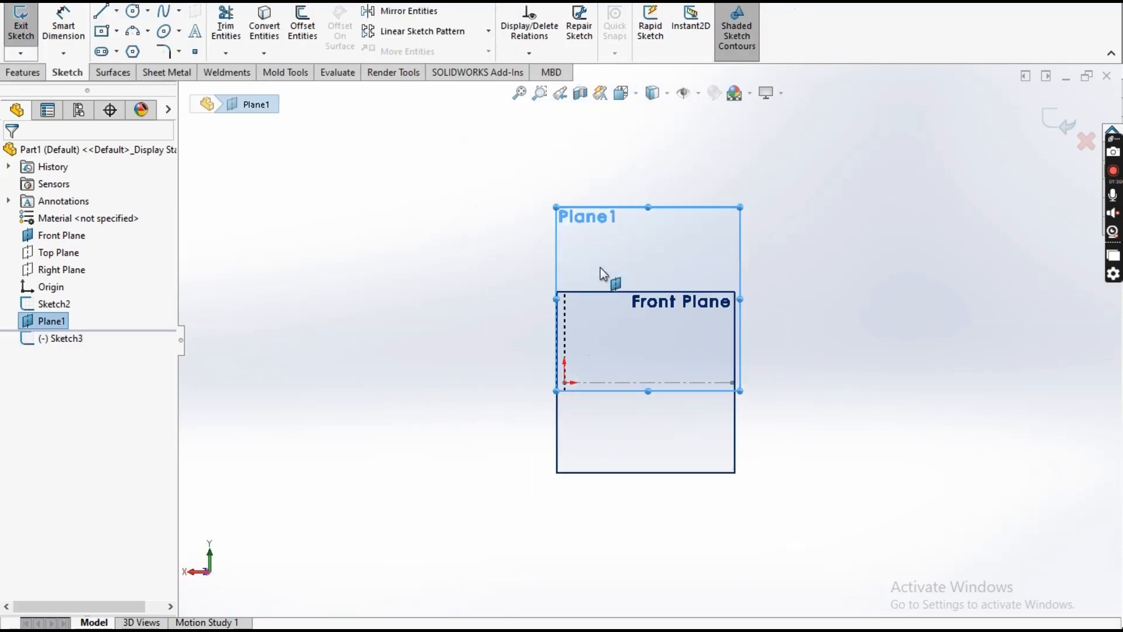
left_click(133, 11)
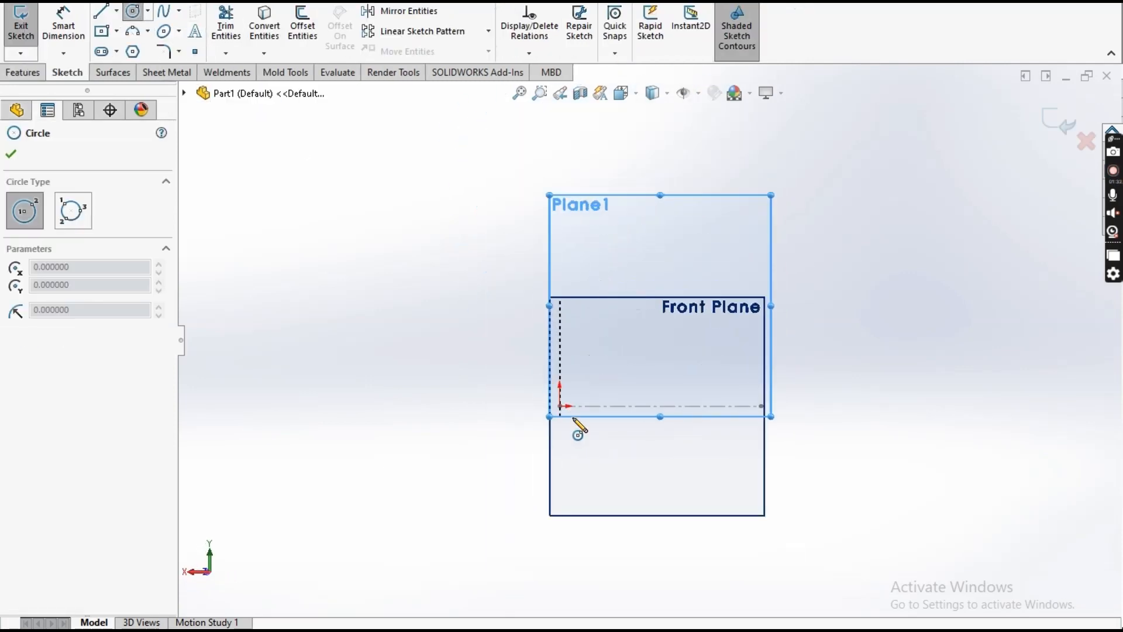
left_click(560, 405)
left_click(685, 449)
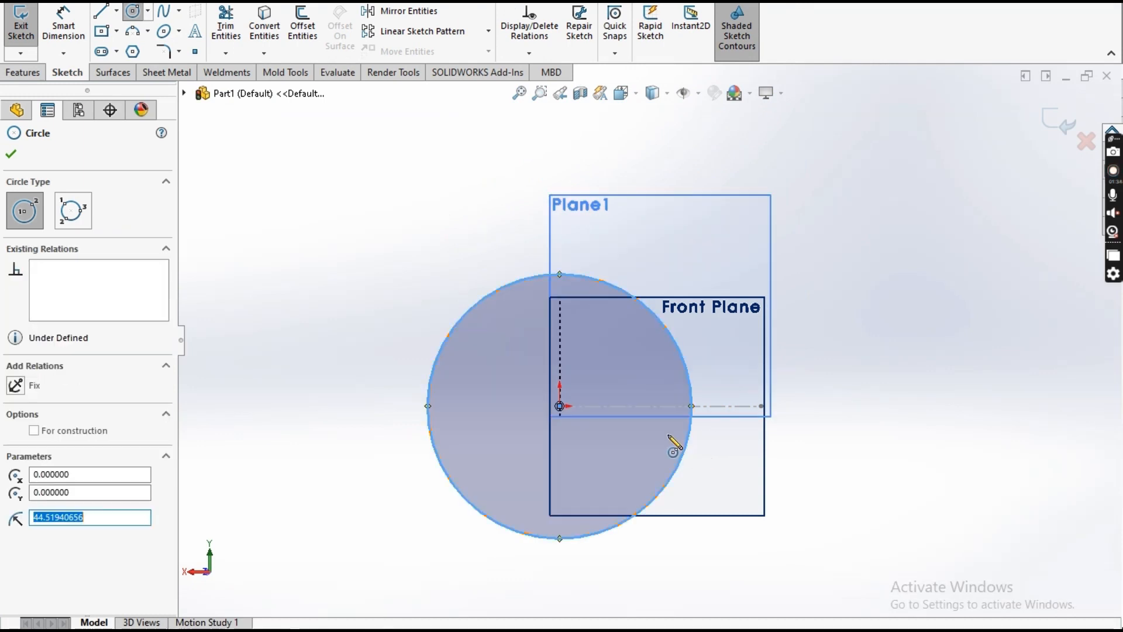
Set the circle's diameter to 14 mm and finish the sketch
left_click(64, 27)
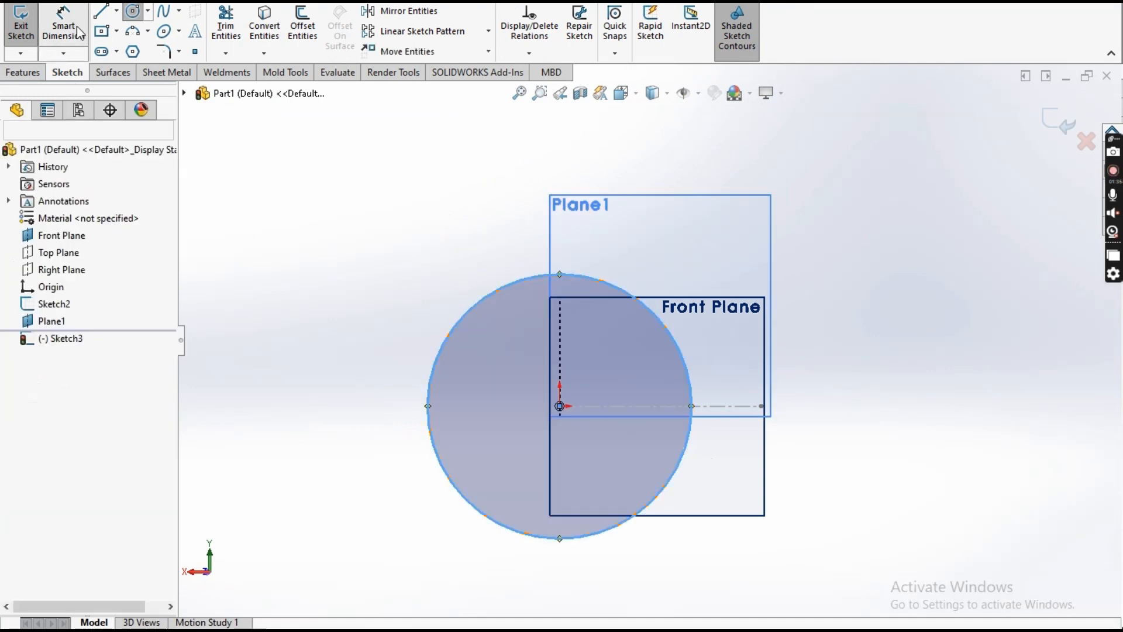
left_click(440, 353)
left_click(352, 263)
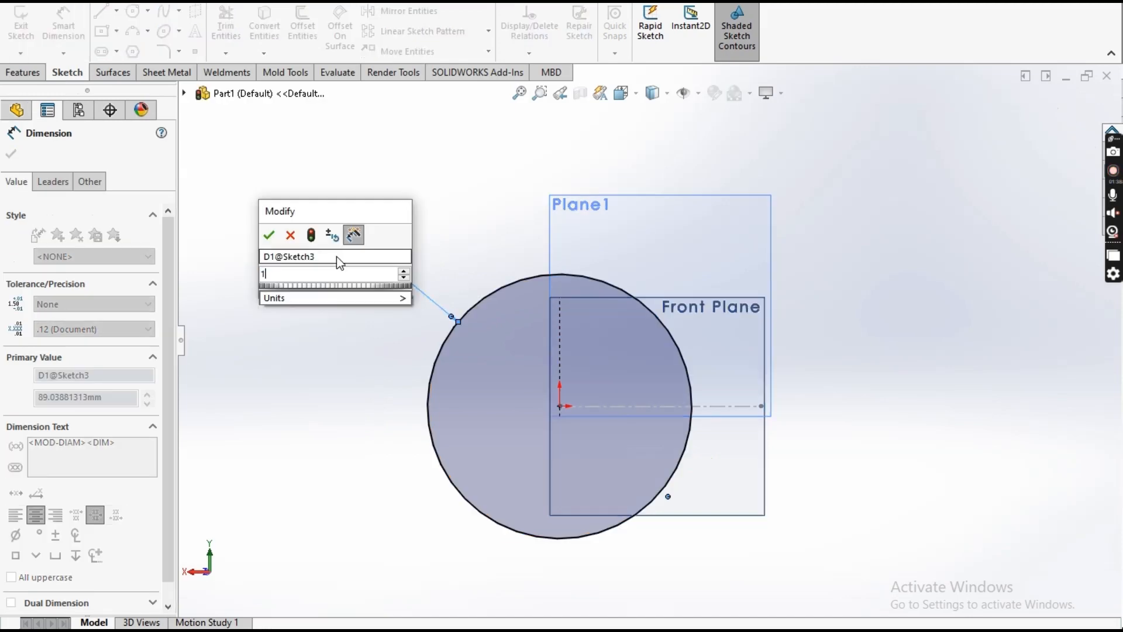
type("14")
key("Return")
key("Escape")
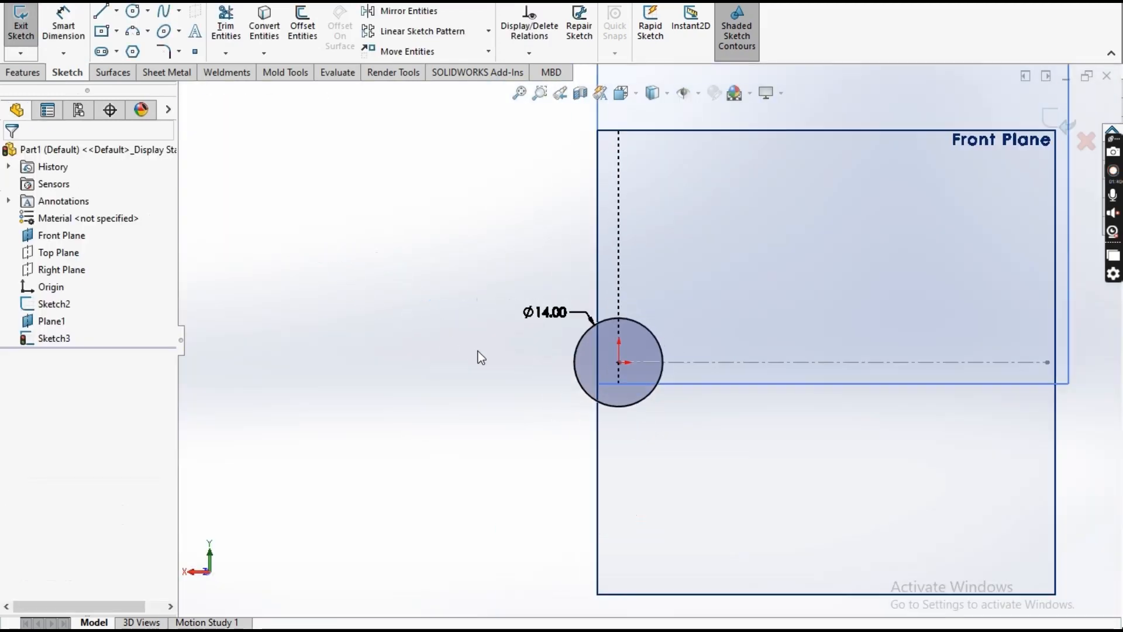
left_click(21, 23)
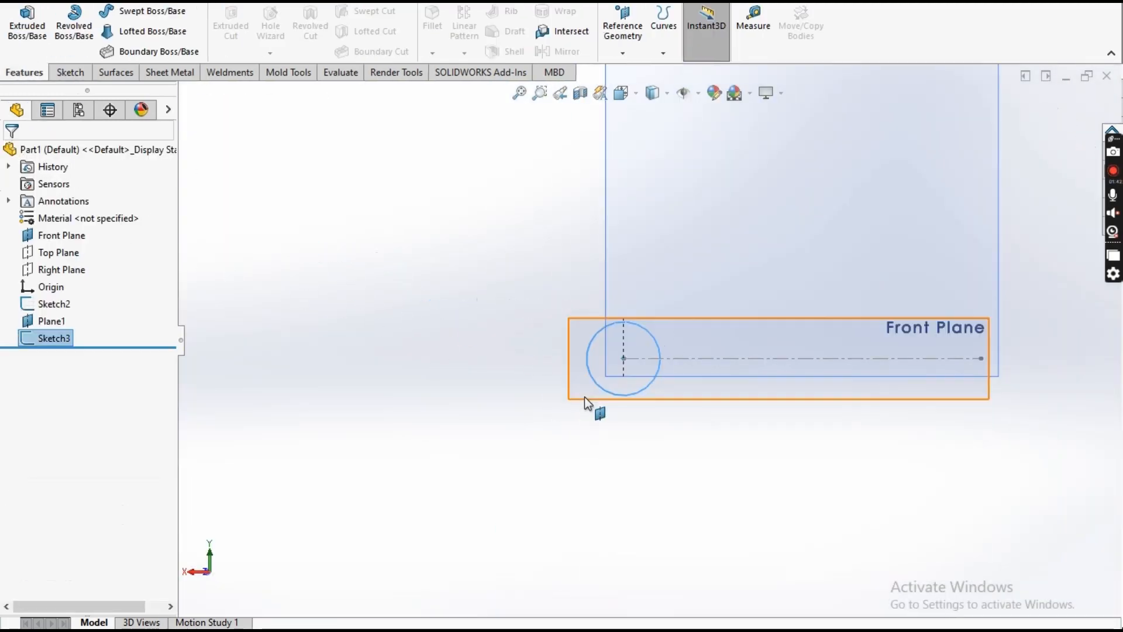
Hide the Front Plane and the angled Plane1
mouse_move(585, 402)
middle_mouse_down()
mouse_move(644, 382)
mouse_move(820, 434)
mouse_move(817, 545)
mouse_move(918, 444)
mouse_move(716, 396)
mouse_move(723, 468)
mouse_move(682, 404)
middle_mouse_up()
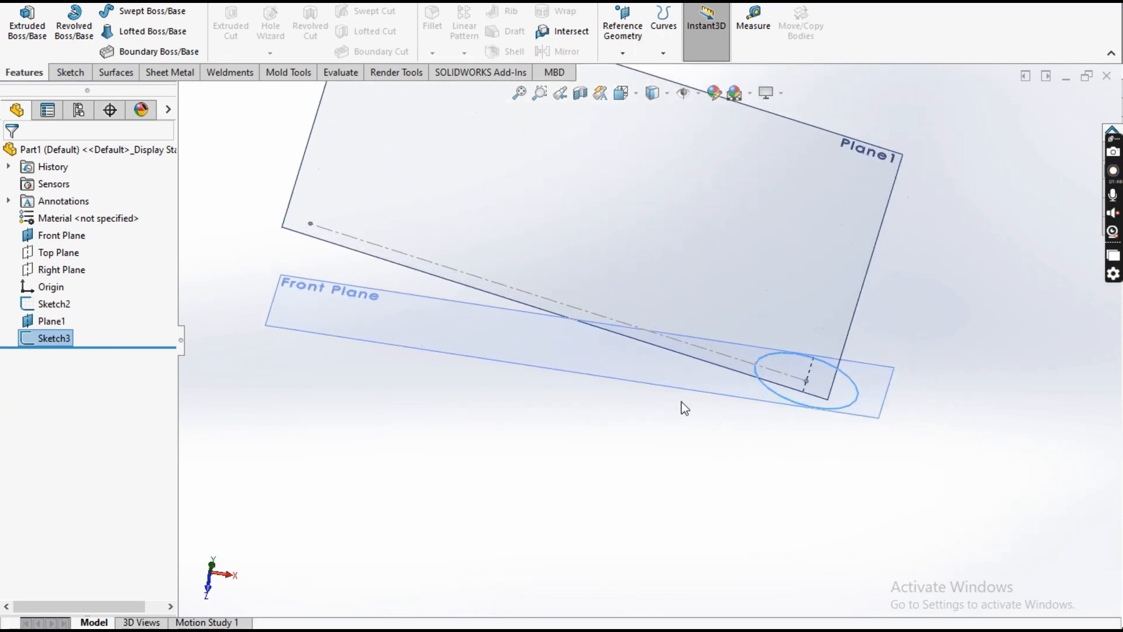
left_click(657, 392)
left_click(750, 343)
middle_click_drag(742, 360, 778, 335)
left_click(728, 276)
left_click(820, 229)
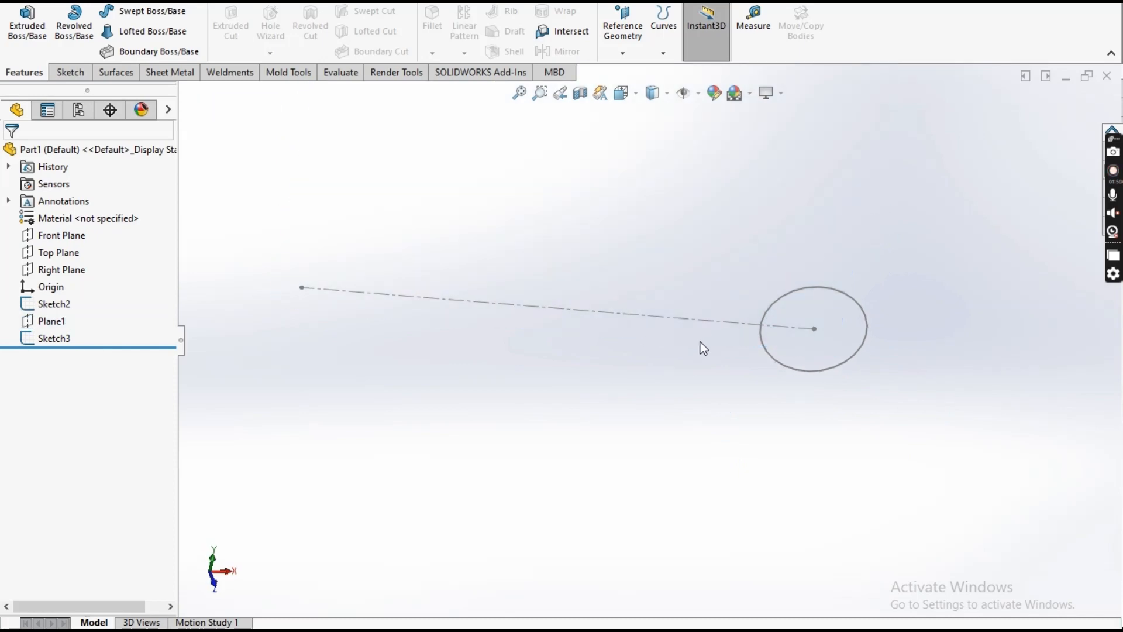
Hide the construction-line sketch Sketch2
left_click(673, 321)
left_click(743, 274)
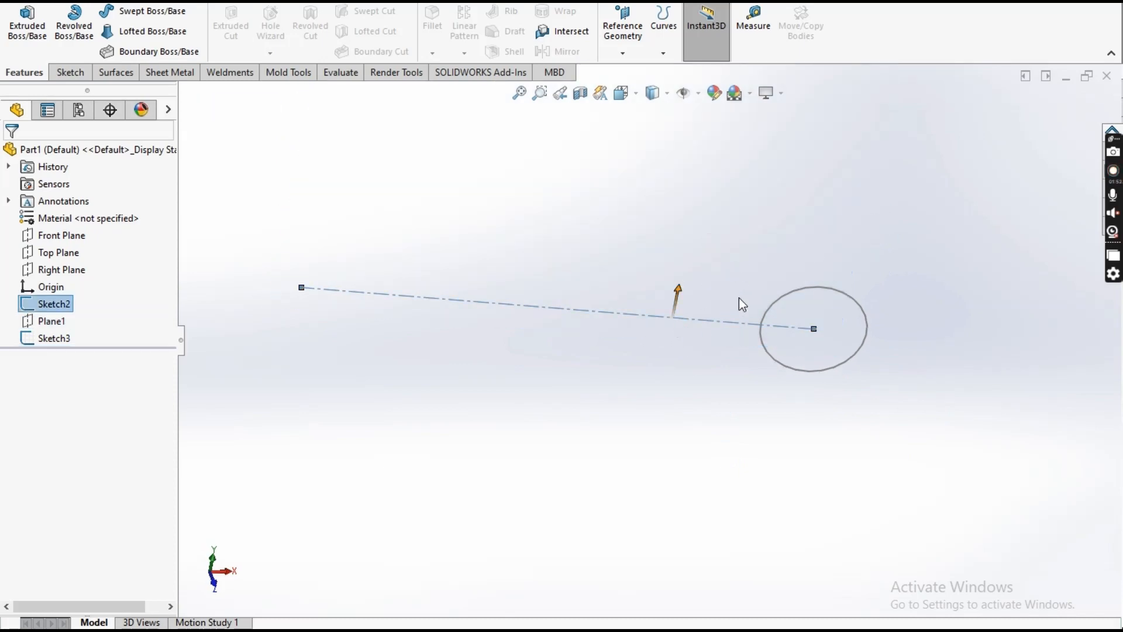
left_click(42, 337)
left_click(623, 57)
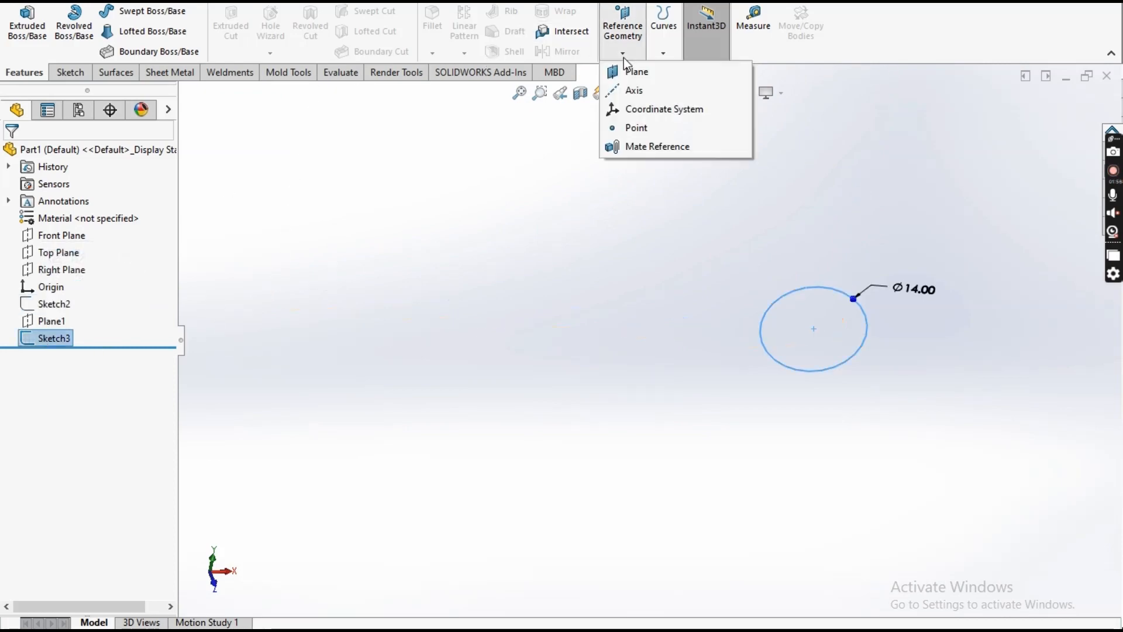
Start a sketch on the Top Plane and draw a centre rectangle about 0.96 mm wide just beyond the circle's right end
left_click(68, 73)
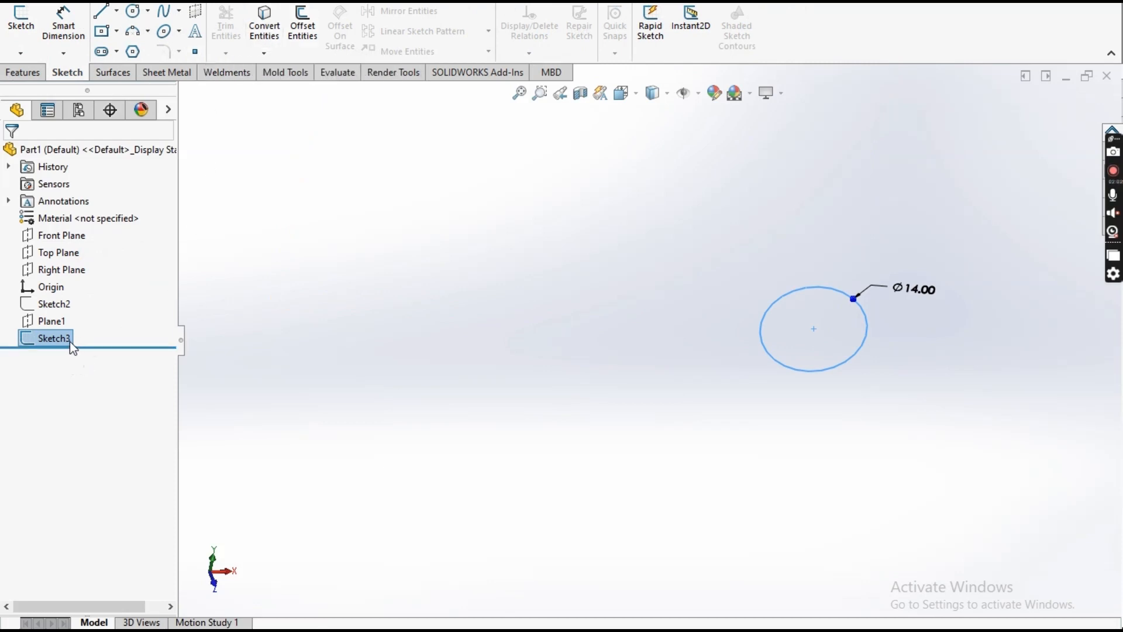
left_click(56, 252)
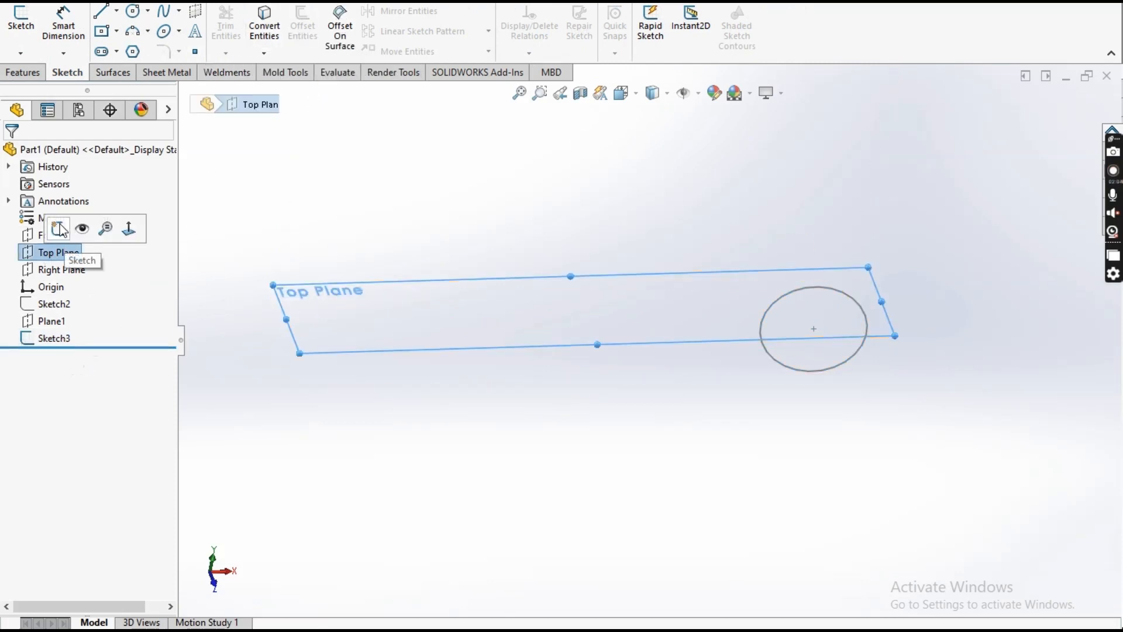
left_click(58, 228)
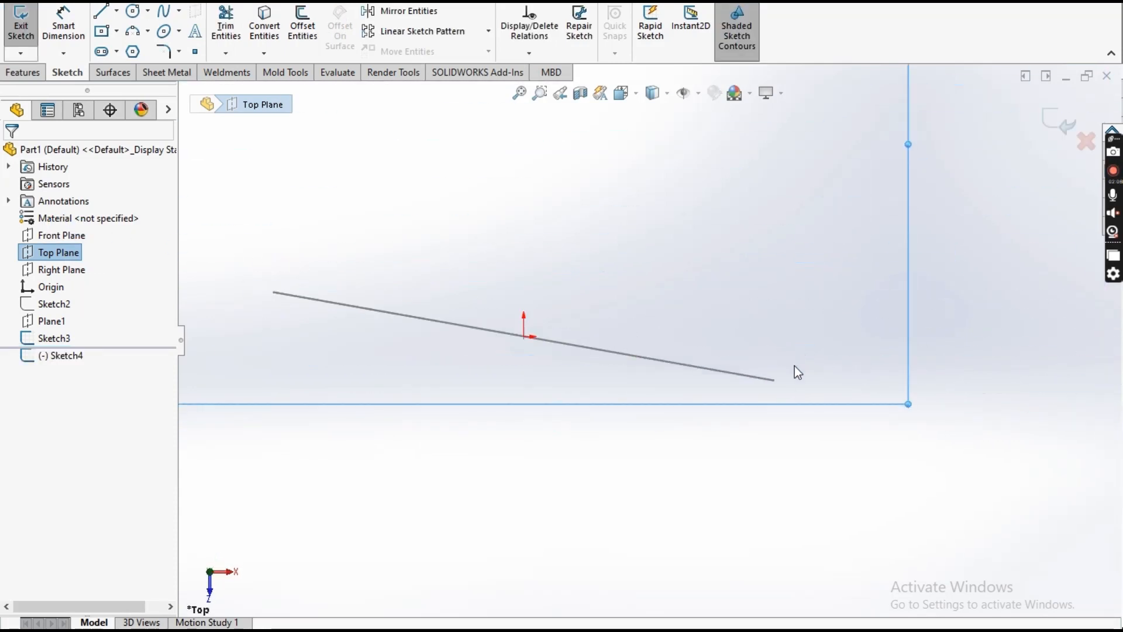
scroll(794, 371, "down", 5)
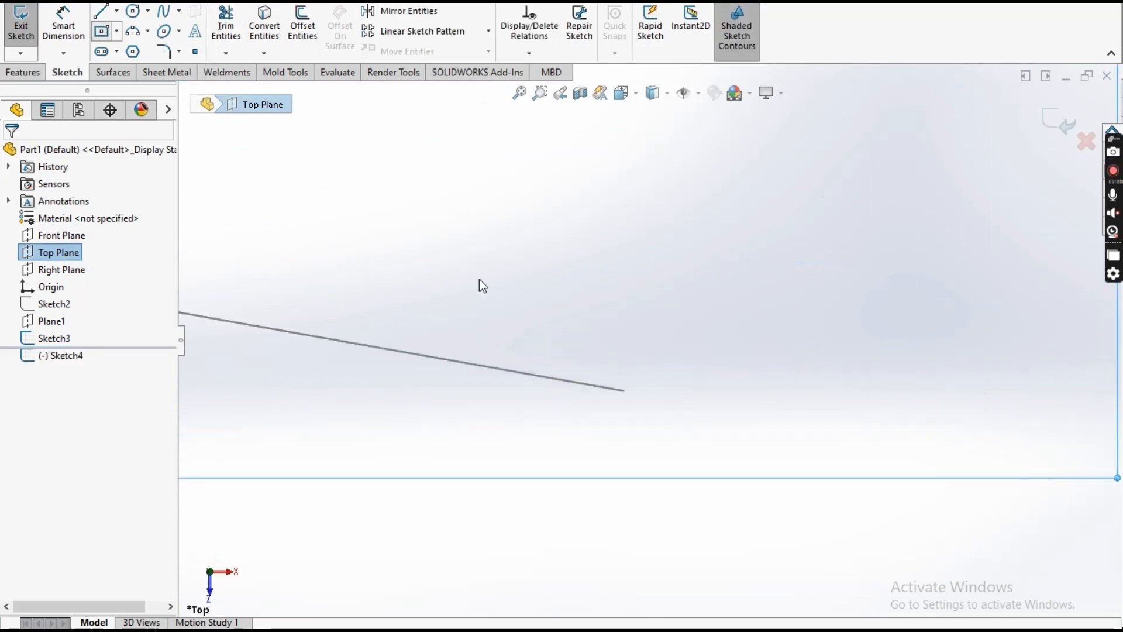
left_click(682, 390)
left_click(702, 410)
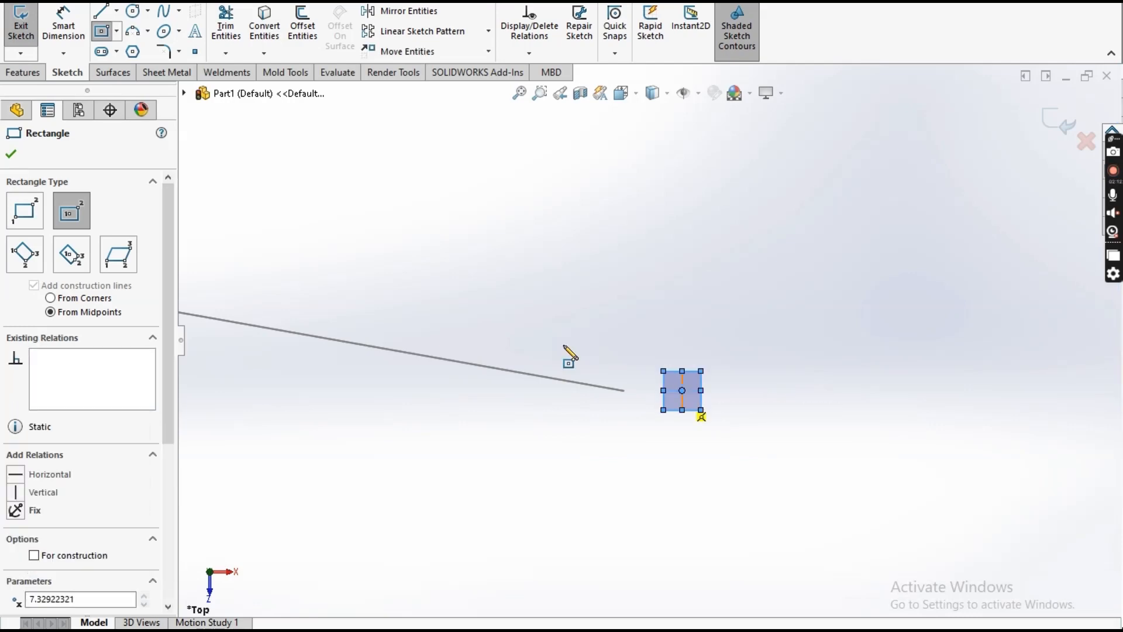
key("Escape")
Dimension the small rectangle's vertical side to 1 mm
left_click(63, 27)
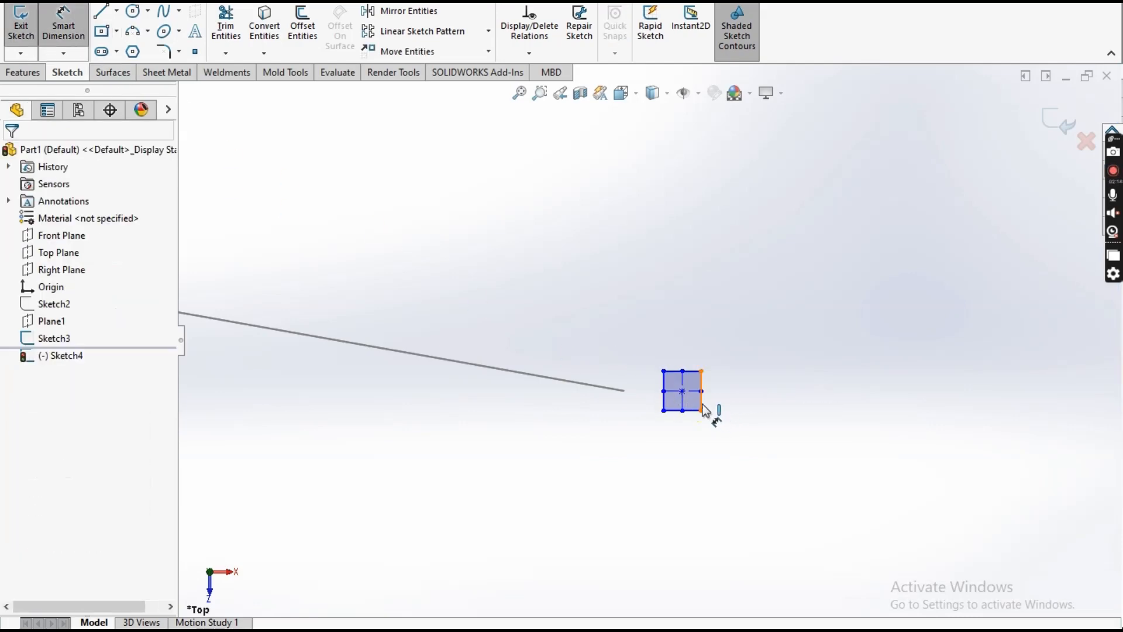
left_click(702, 404)
left_click(776, 351)
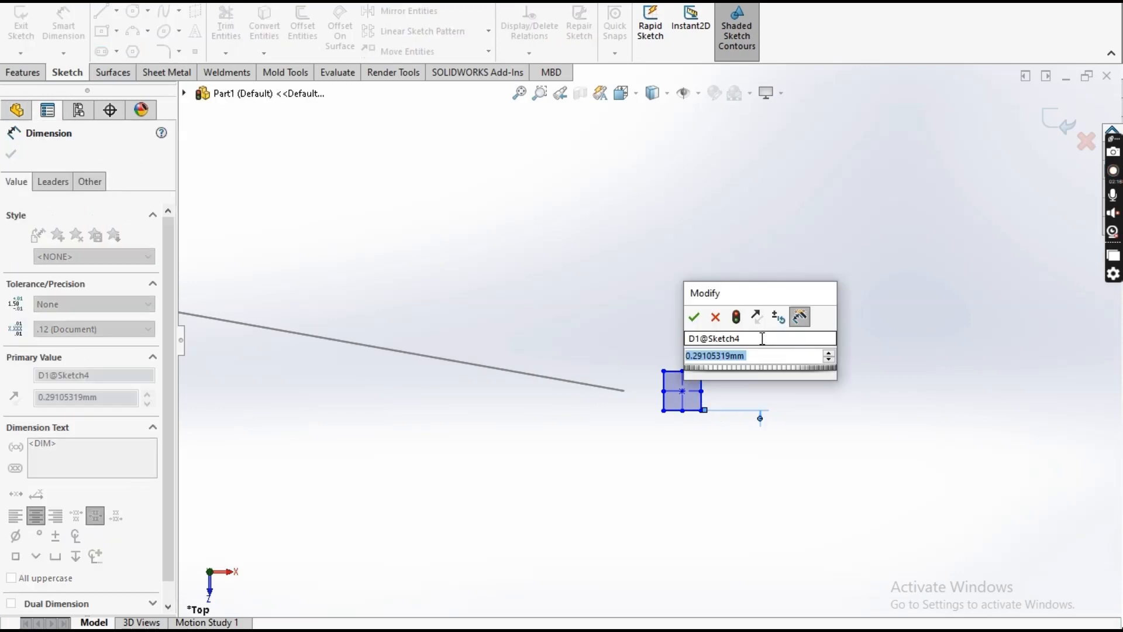
type("1")
key("Return")
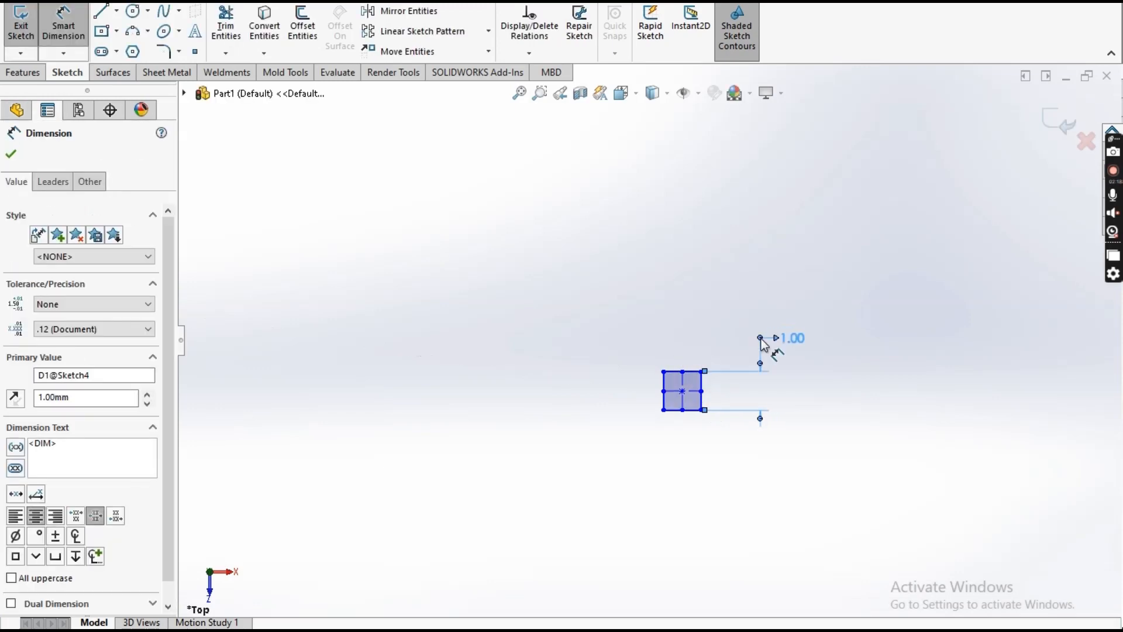
key("Escape")
Dimension the rectangle's upper horizontal side to 1 mm
scroll(716, 372, "up", 6)
scroll(641, 339, "down", 4)
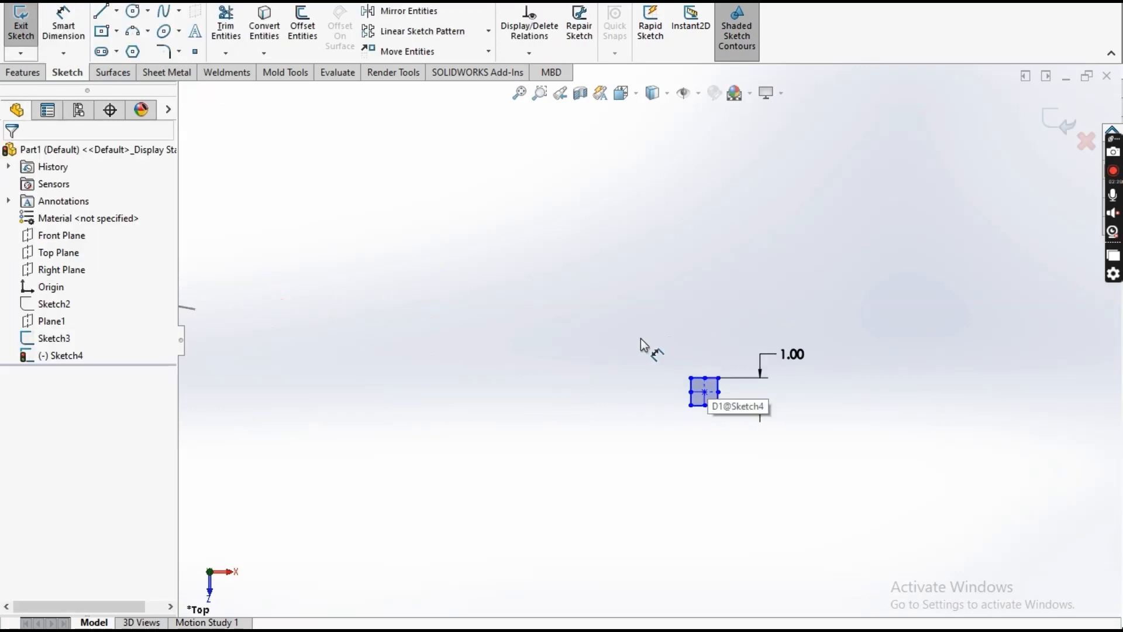
scroll(723, 394, "down", 3)
left_click(683, 356)
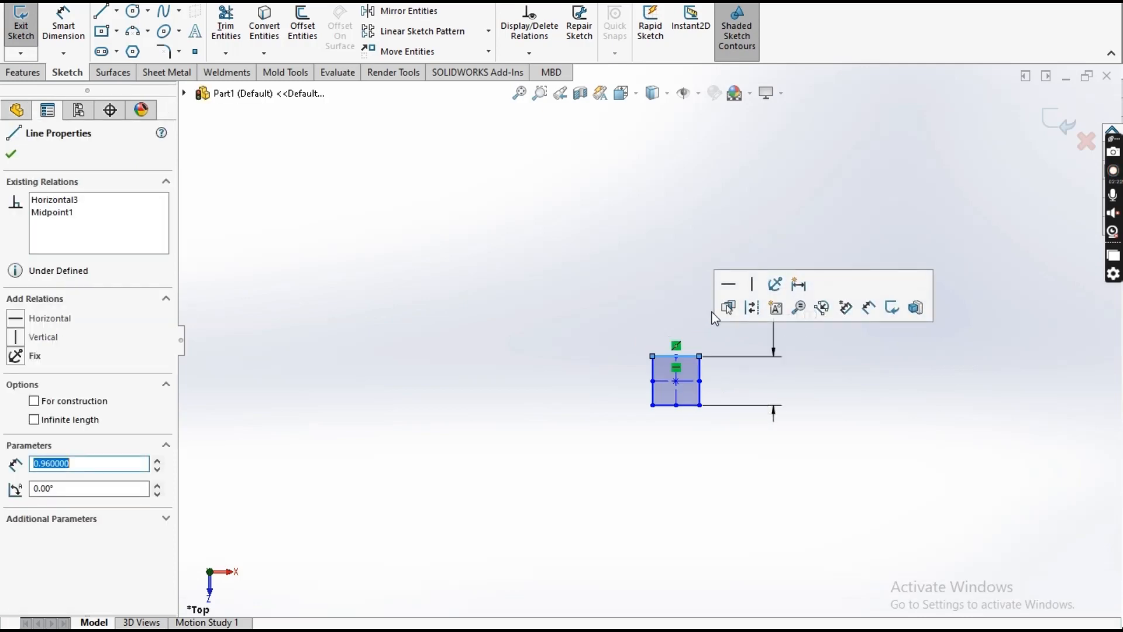
left_click(495, 326)
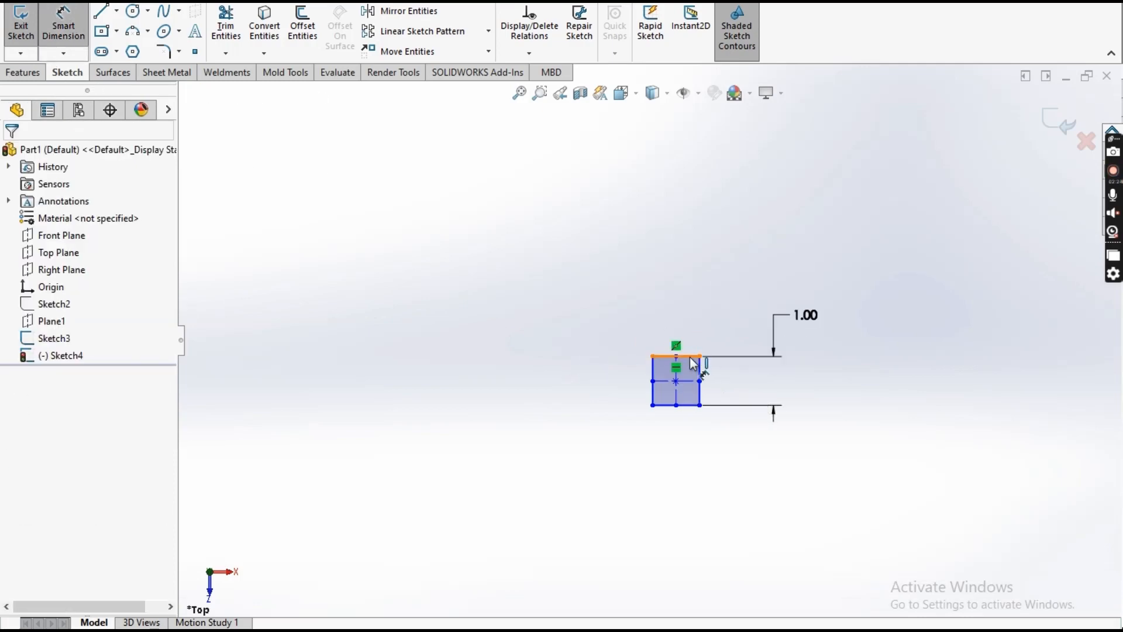
left_click(694, 364)
left_click(741, 306)
key("Return")
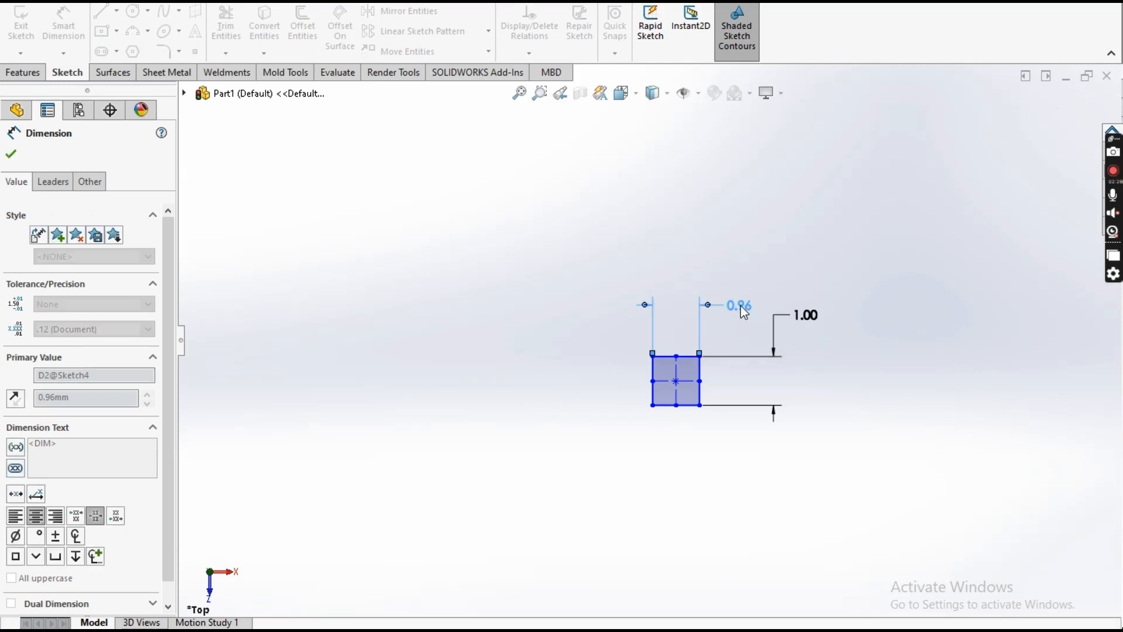
scroll(680, 383, "down", 5)
key("Escape")
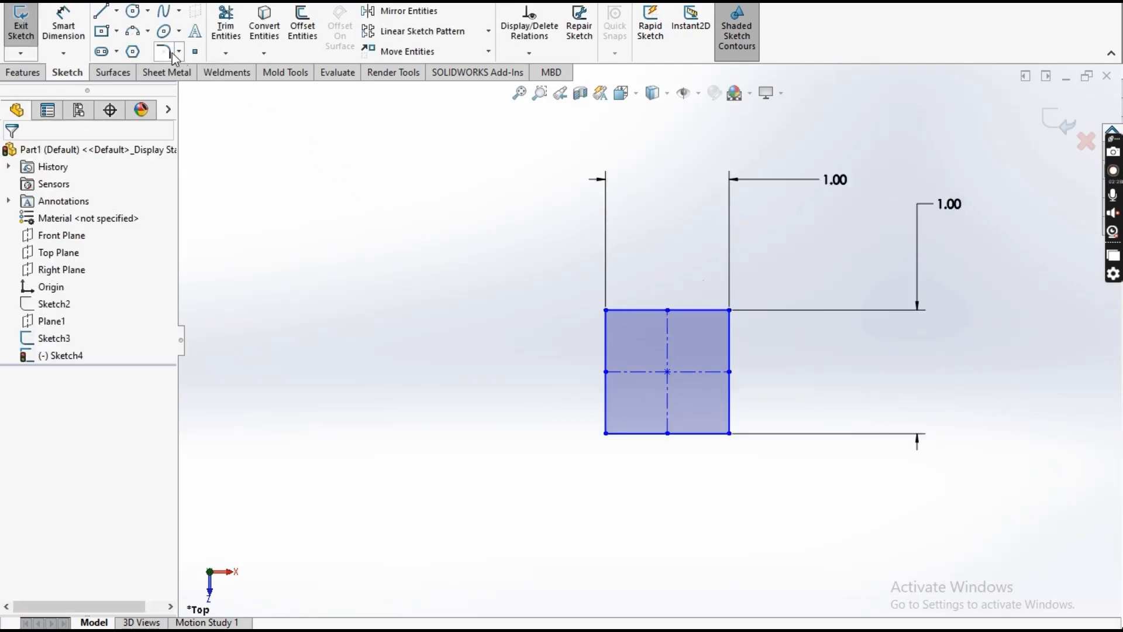
Round all four corners of the square with 0.25 mm sketch fillets, accepting the loss of the conflicting relations
left_click(170, 52)
left_click_drag(781, 508, 546, 276)
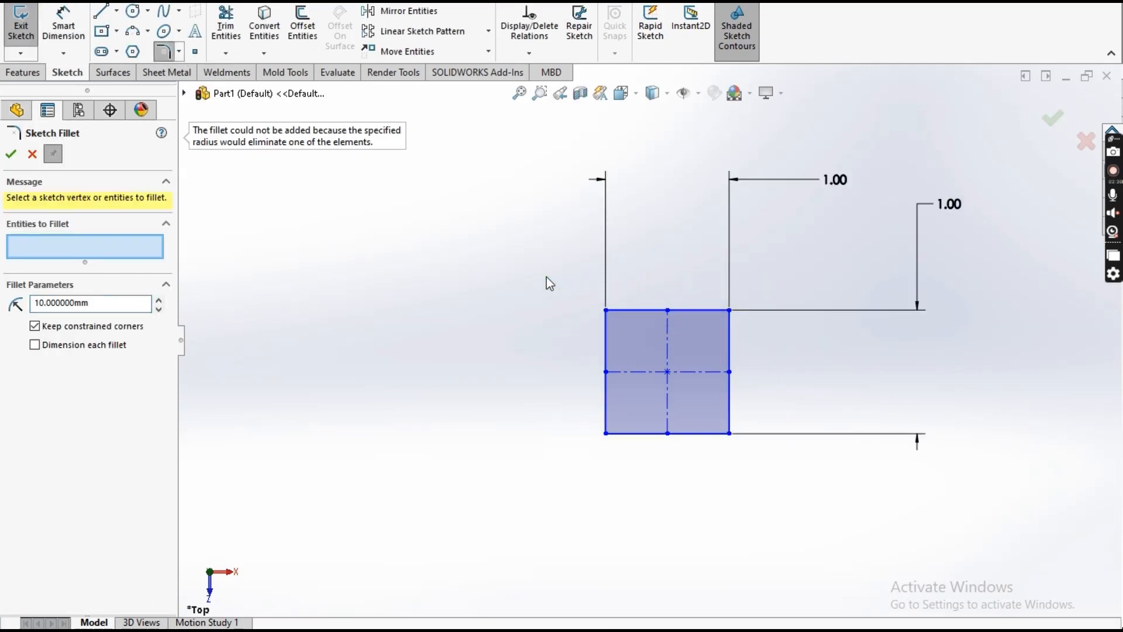
double_click(115, 304)
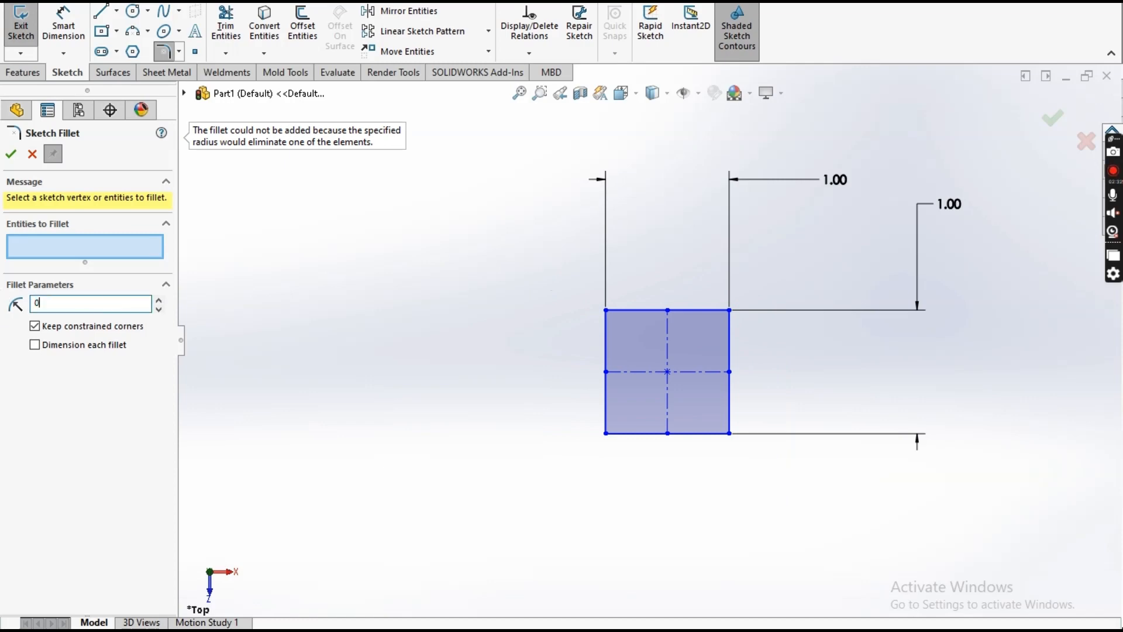
type("0.25")
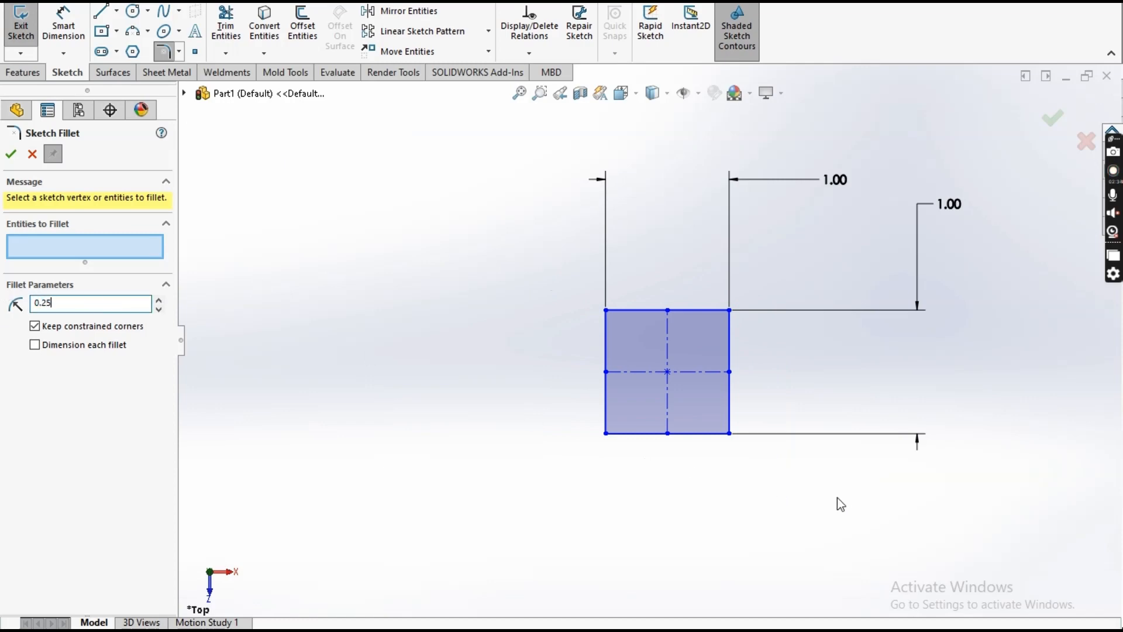
left_click_drag(837, 497, 559, 251)
left_click(591, 328)
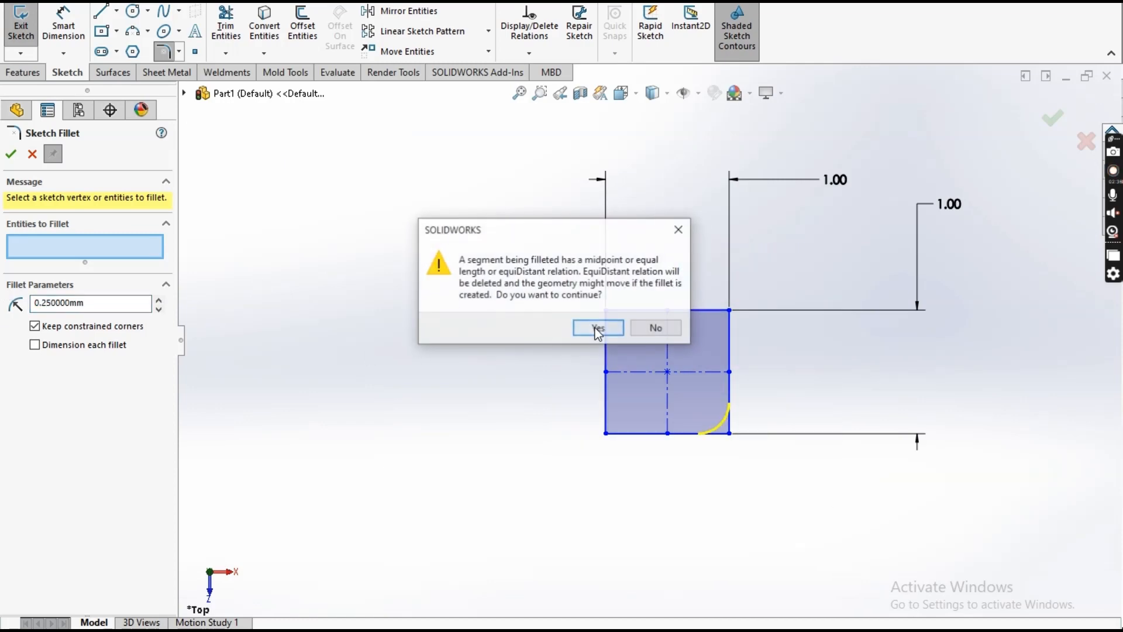
left_click(599, 331)
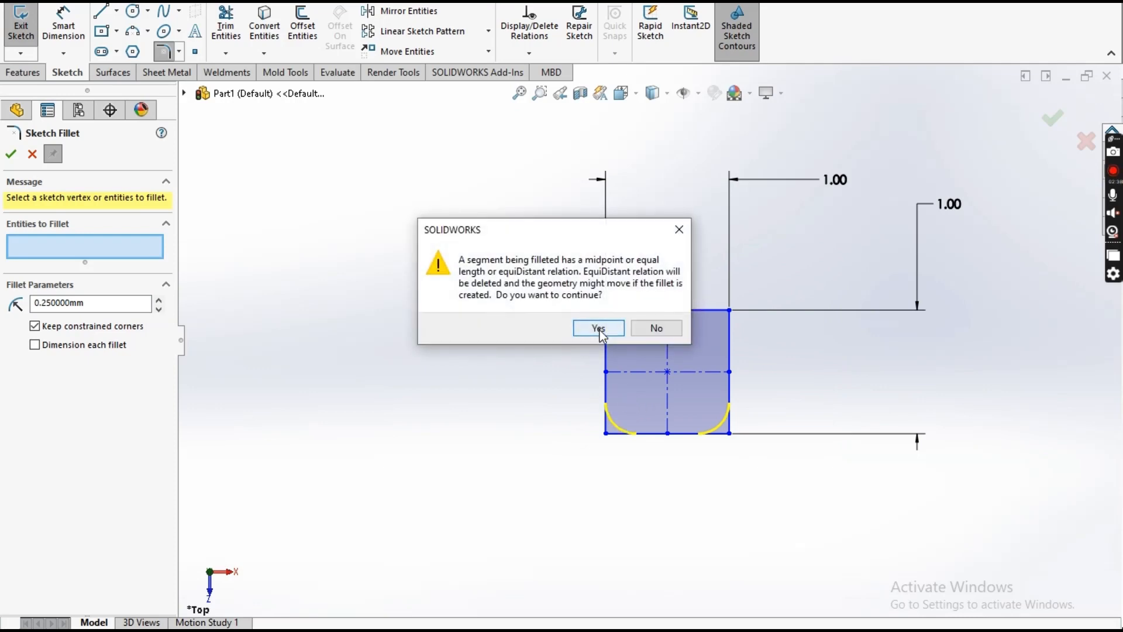
left_click(599, 331)
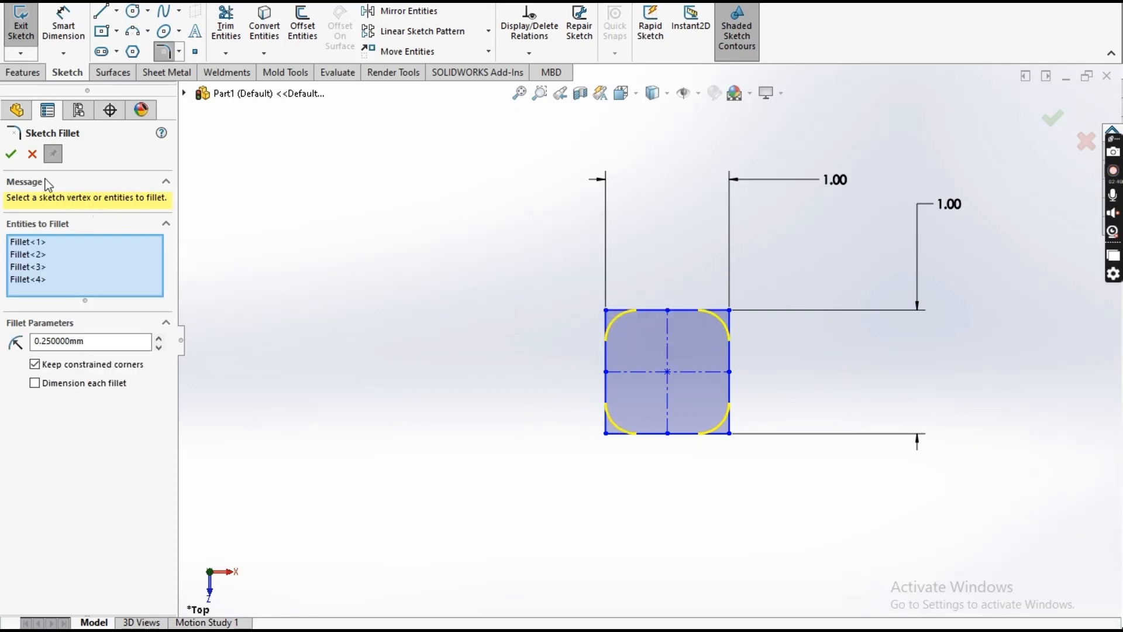
left_click(12, 155)
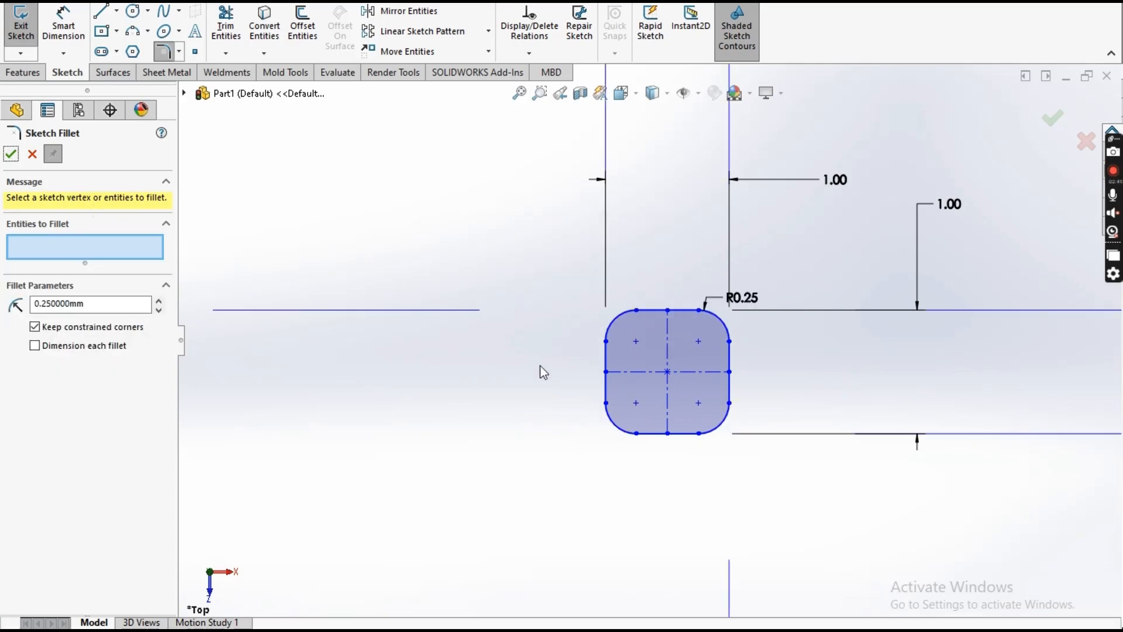
Add a Pierce relation between the midpoint of the square's left side and the 14 mm circle, and exit the sketch
left_click(607, 373)
scroll(640, 459, "up", 10)
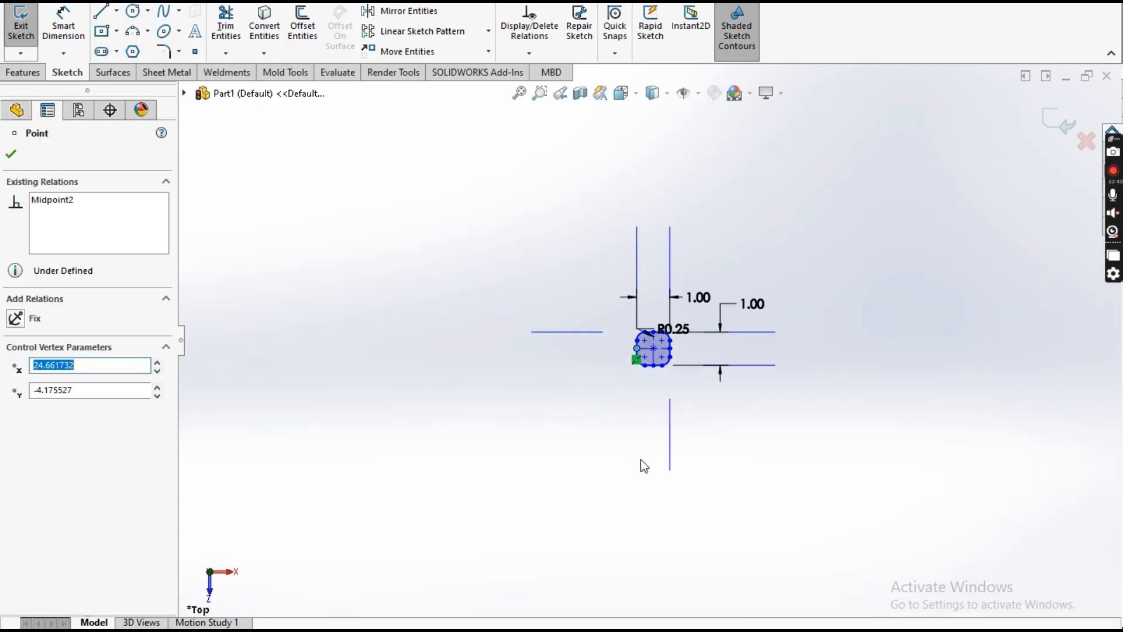
left_click(357, 296, "ctrl")
left_click(41, 445)
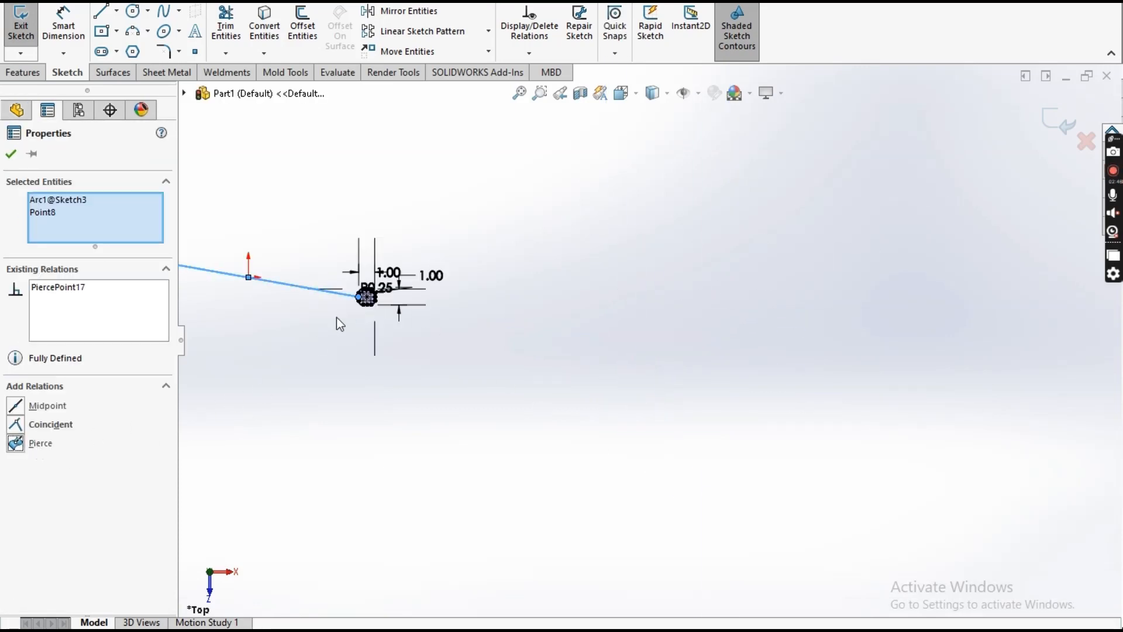
scroll(346, 304, "down", 8)
left_click(479, 404)
scroll(520, 400, "up", 7)
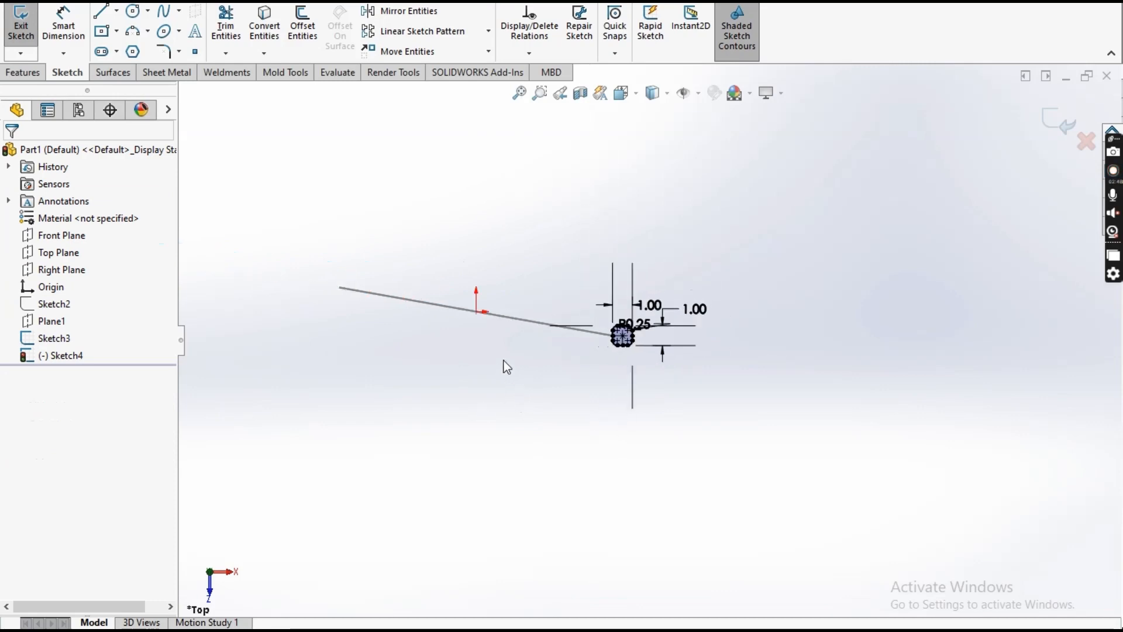
scroll(535, 358, "down", 3)
scroll(566, 375, "up", 2)
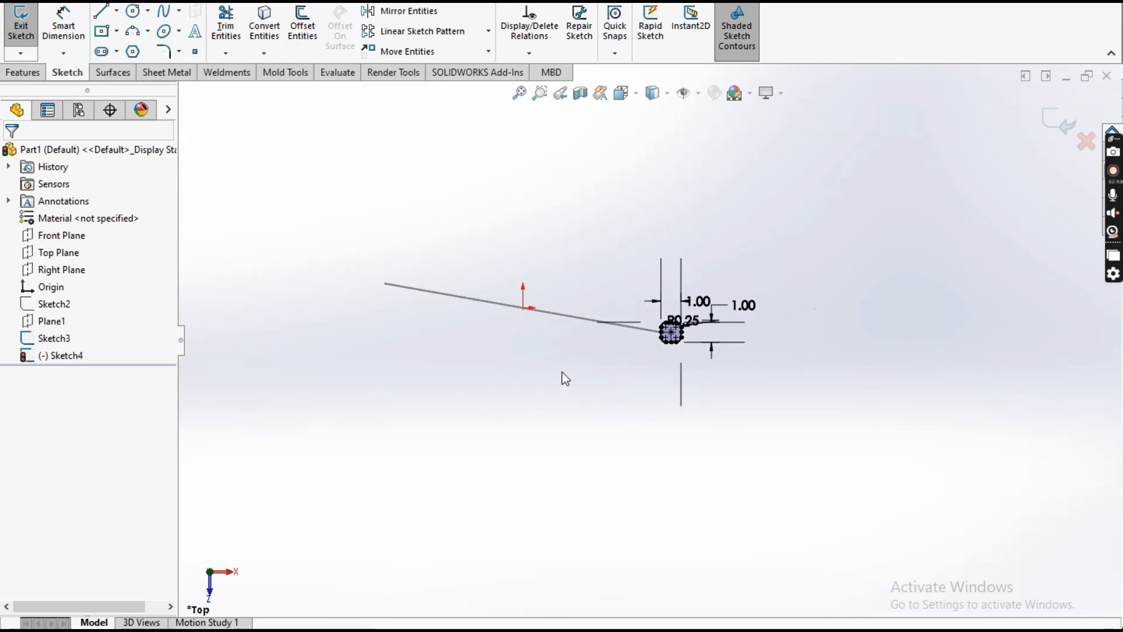
left_click(16, 28)
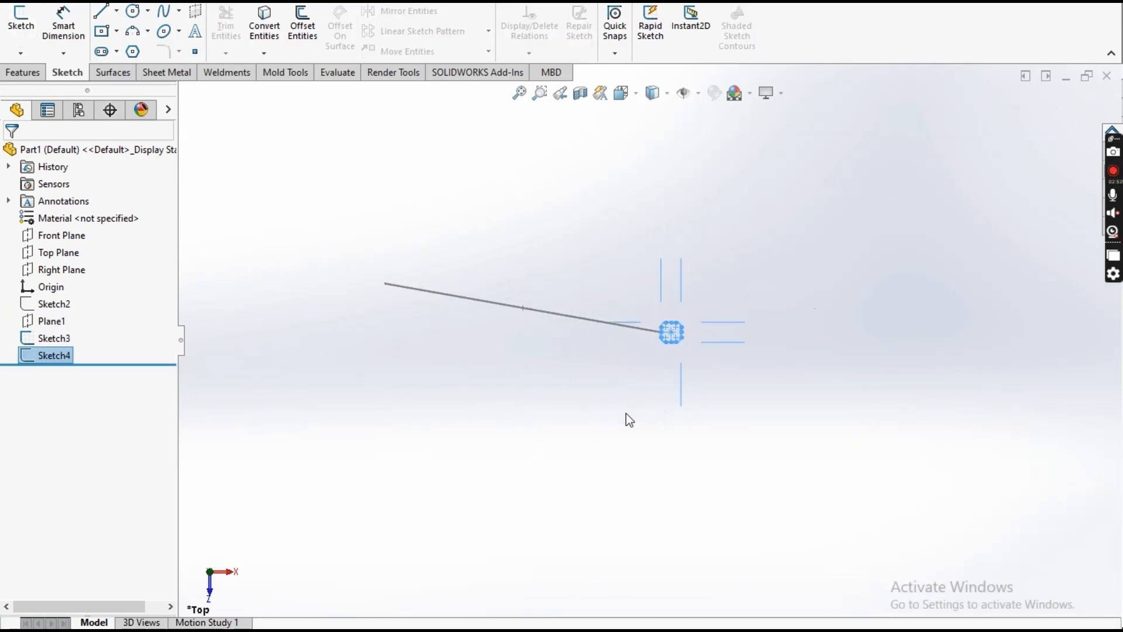
Create a Swept Boss/Base using the rounded square Sketch4 as profile and the 14 mm circle as path
scroll(648, 336, "down", 3)
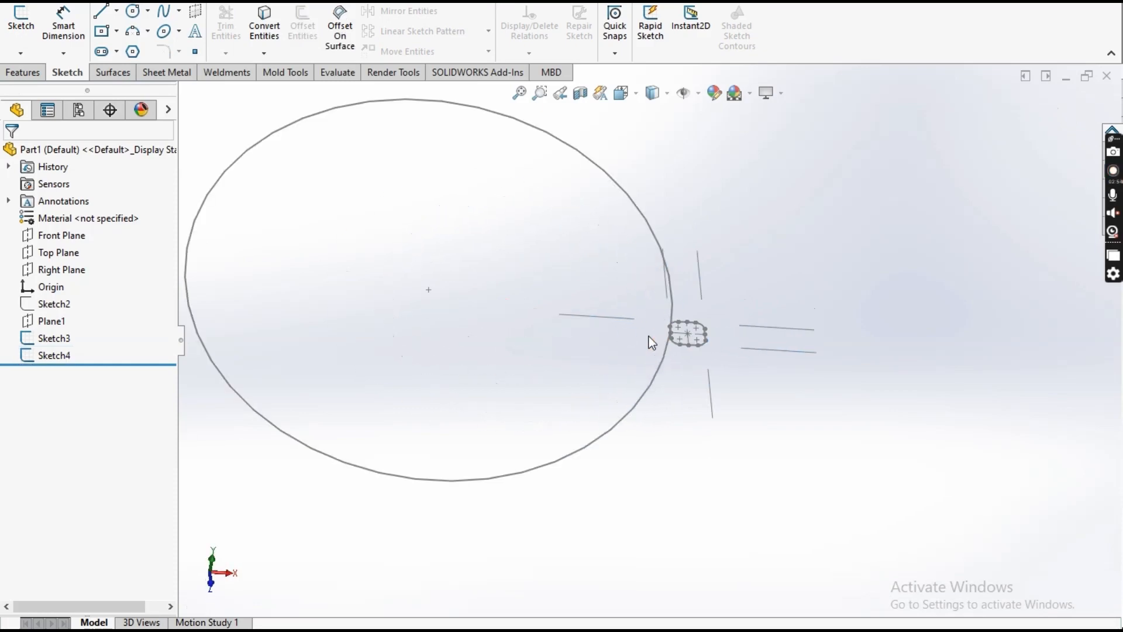
scroll(628, 421, "up", 2)
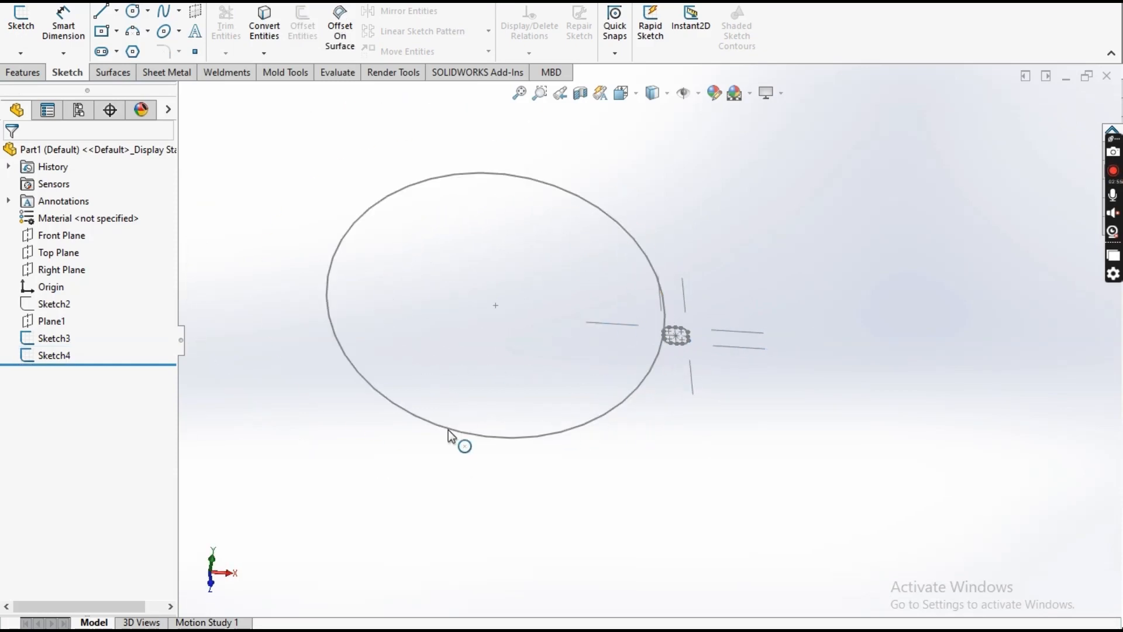
left_click(58, 356)
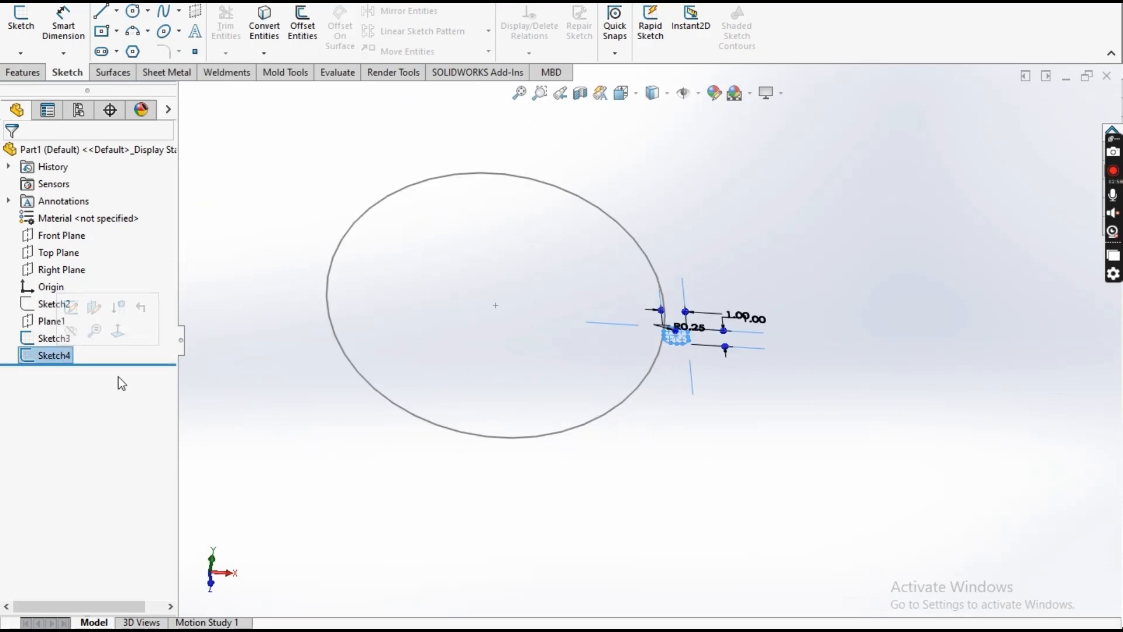
left_click(20, 71)
left_click(143, 16)
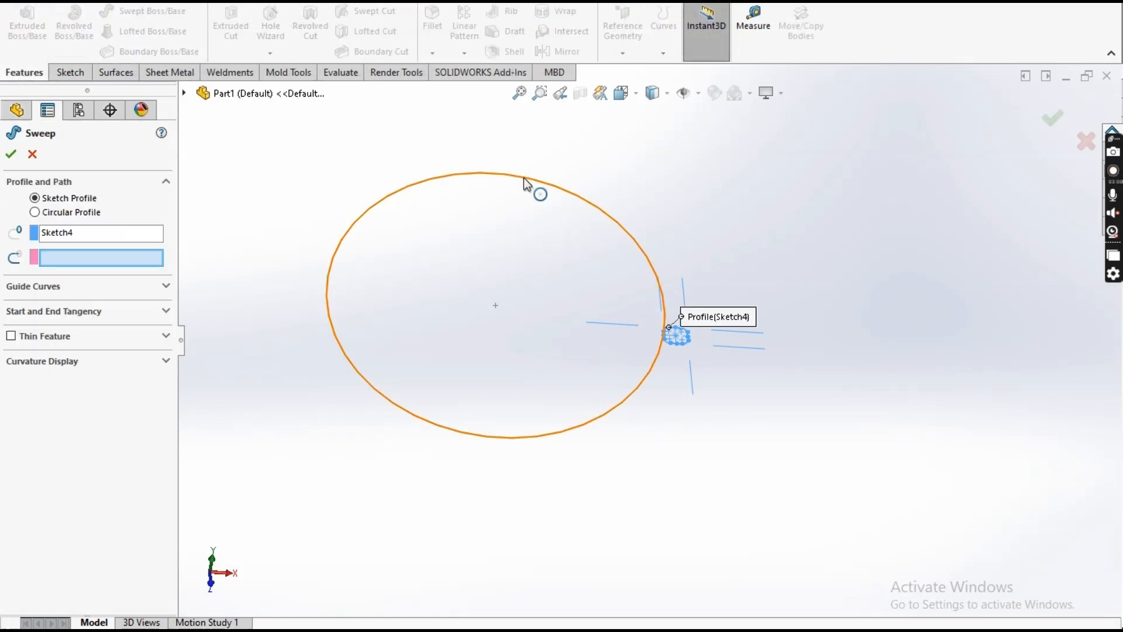
left_click(524, 177)
left_click(10, 155)
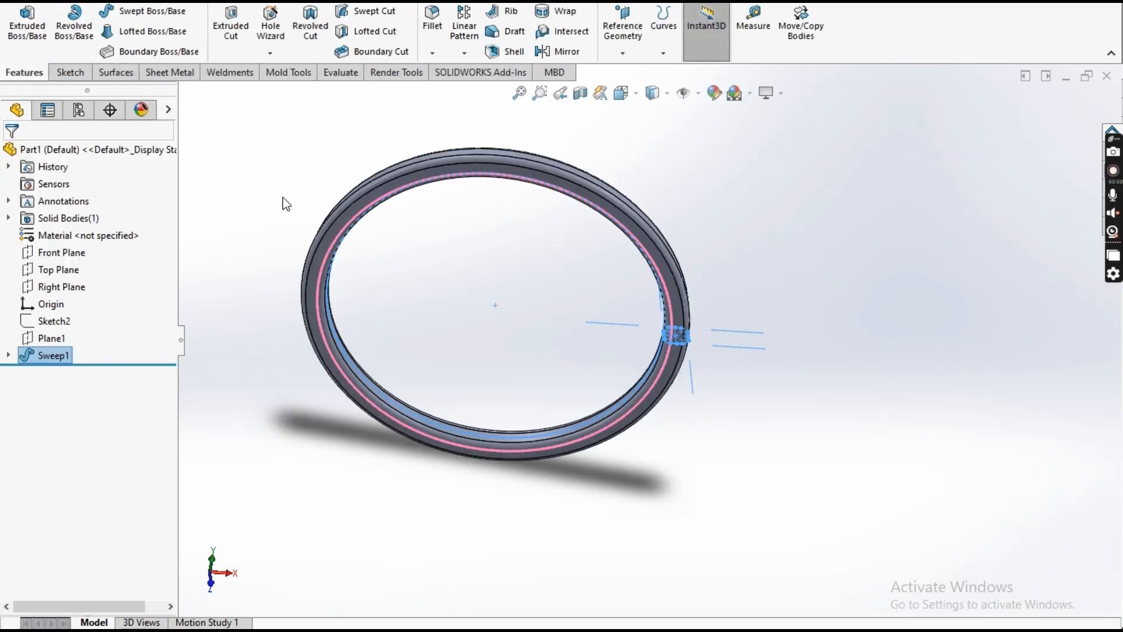
Mirror the Sweep1 ring about the Front Plane
mouse_move(501, 265)
middle_mouse_down()
mouse_move(445, 328)
mouse_move(442, 360)
mouse_move(381, 383)
mouse_move(492, 275)
middle_mouse_up()
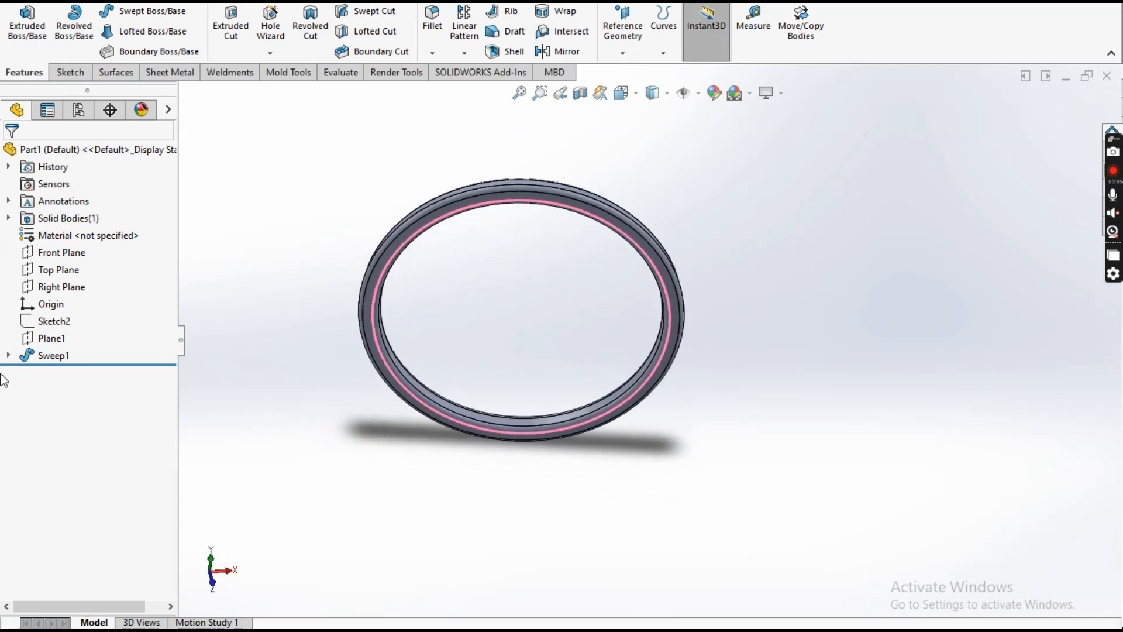
left_click(53, 356)
left_click(464, 53)
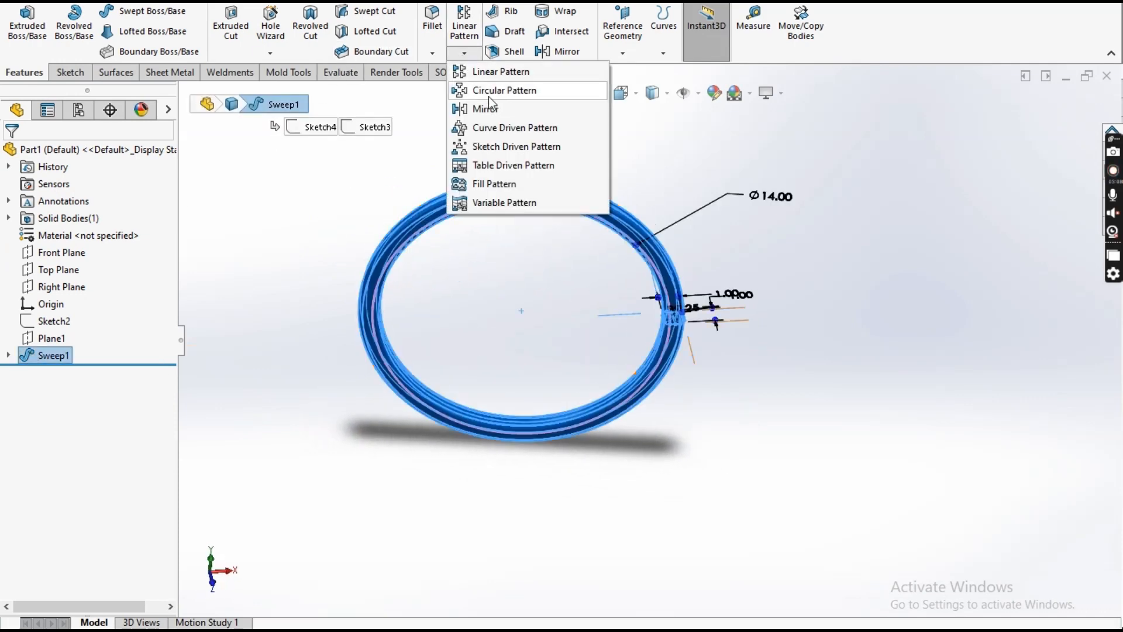
left_click(485, 108)
left_click(185, 94)
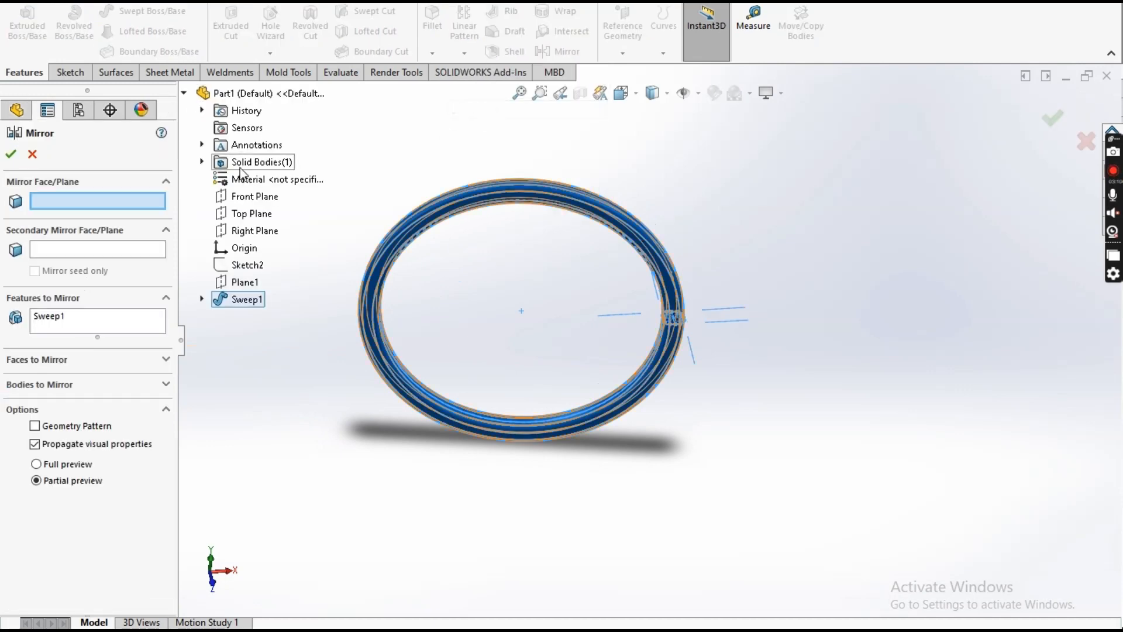
left_click(255, 196)
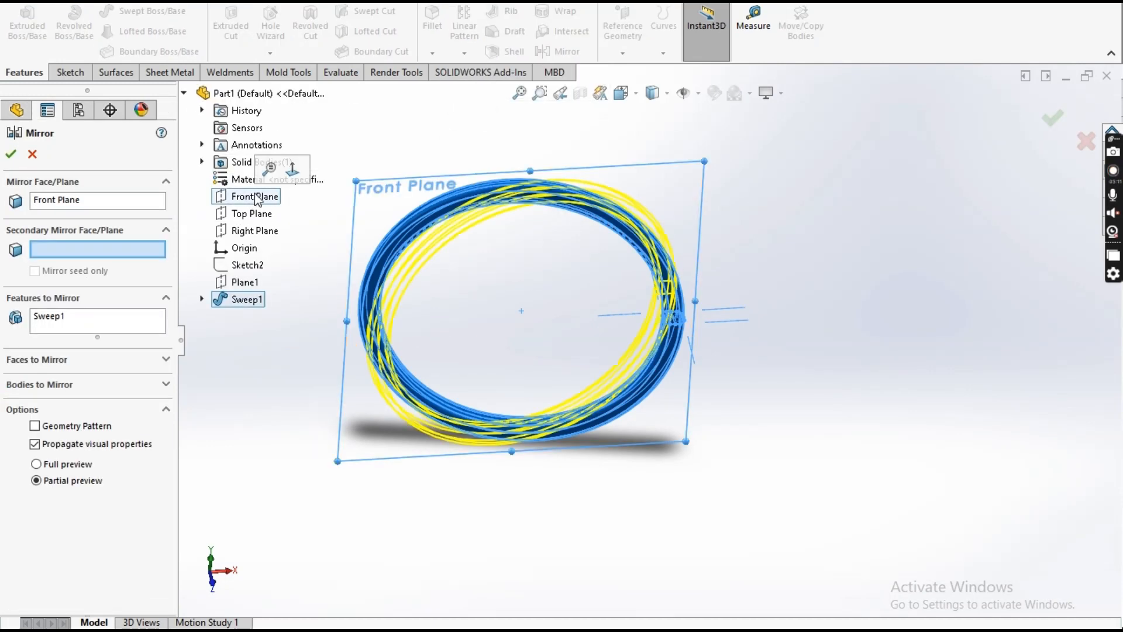
left_click(11, 155)
middle_click_drag(346, 354, 345, 252)
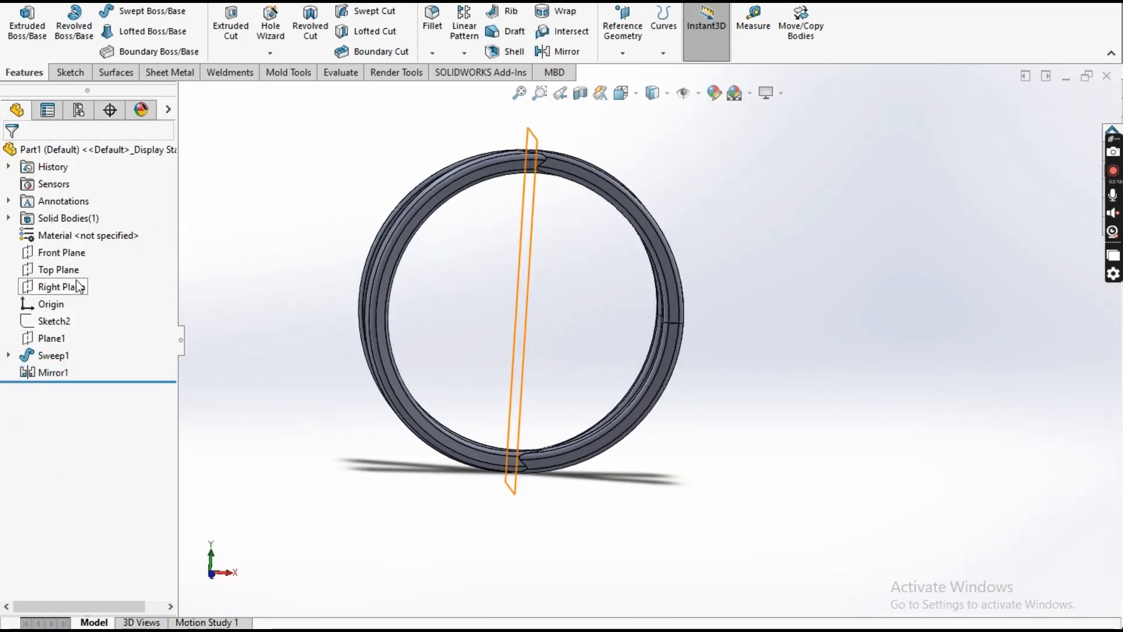
left_click(58, 269)
scroll(649, 341, "up", 3)
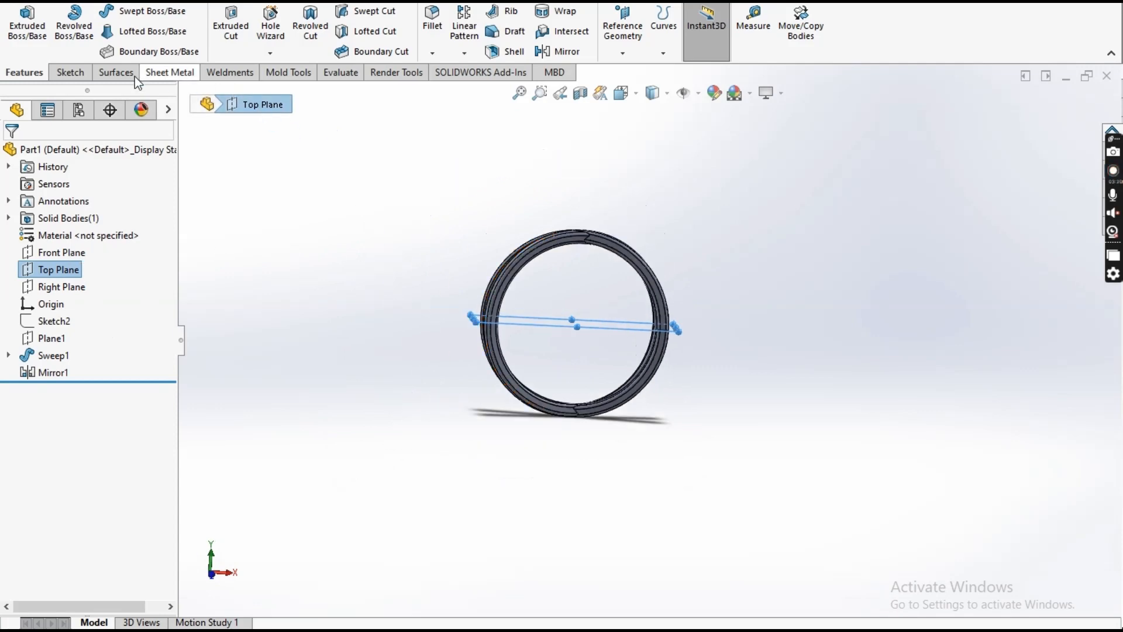
left_click(363, 290)
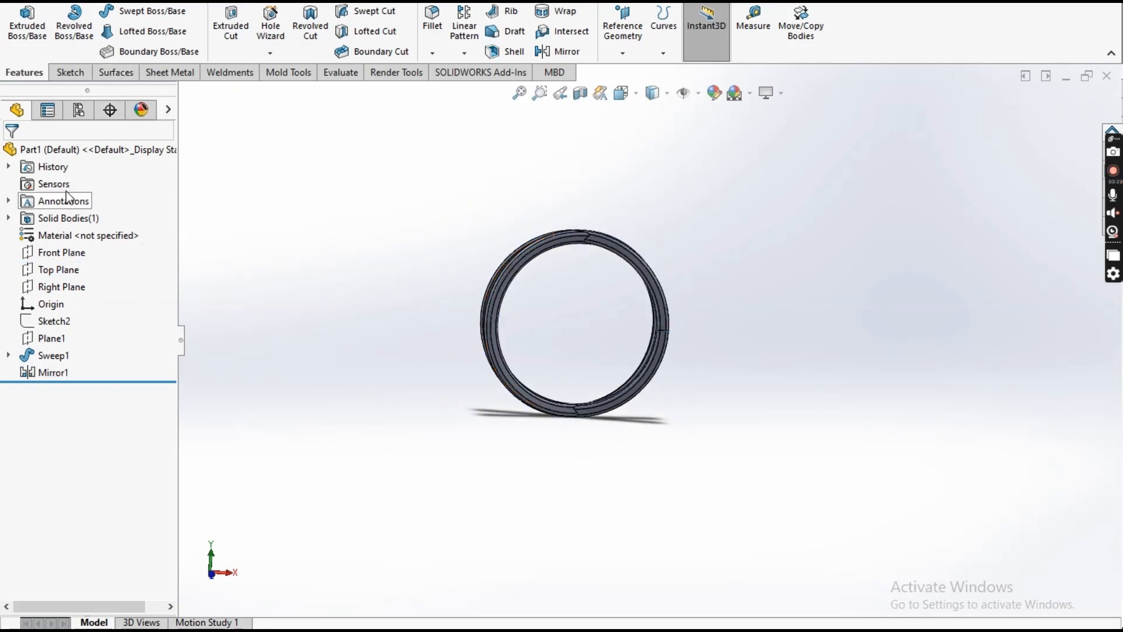
Start a sketch on the Front Plane and draw a vertical centerline about 5.58 mm long upward from the origin
left_click(71, 255)
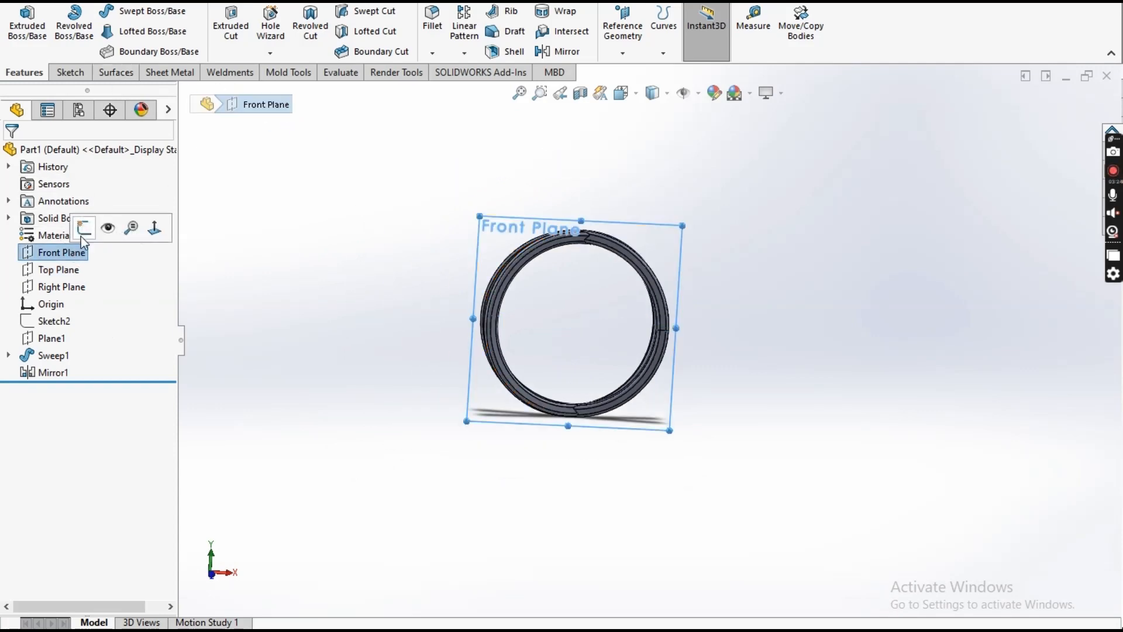
left_click(84, 230)
scroll(706, 292, "down", 5)
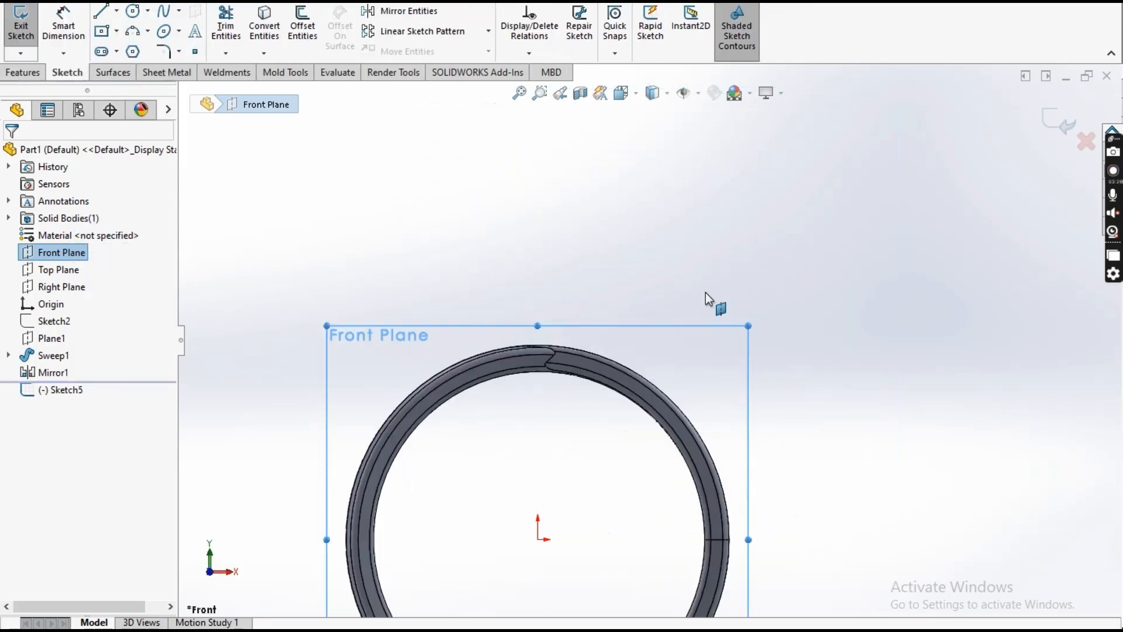
left_click(116, 11)
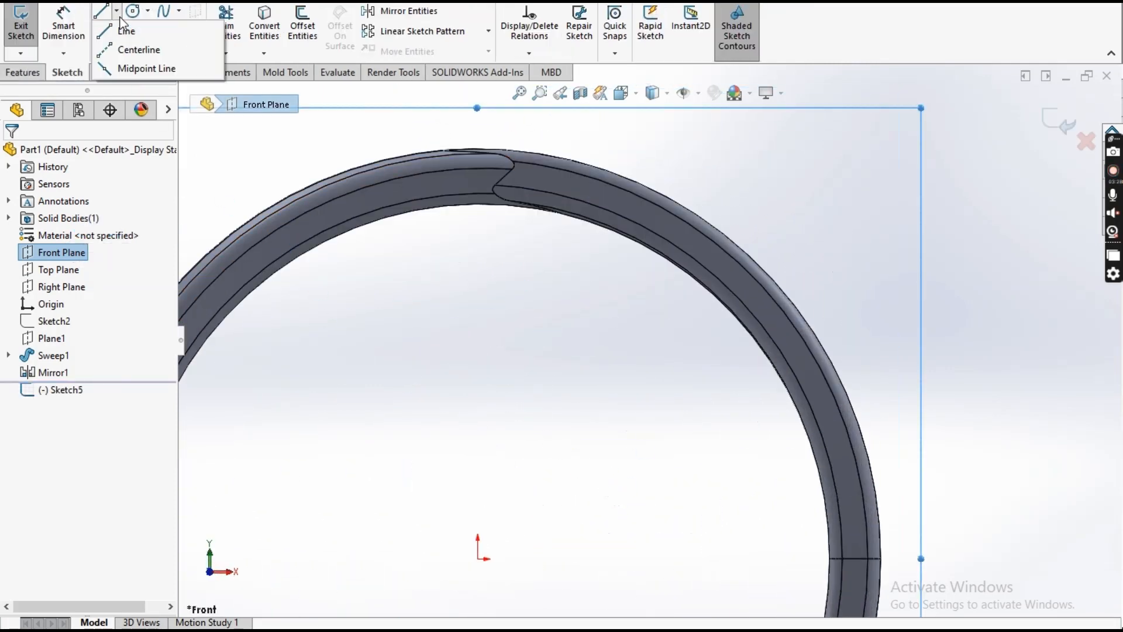
left_click(133, 50)
left_click(478, 559)
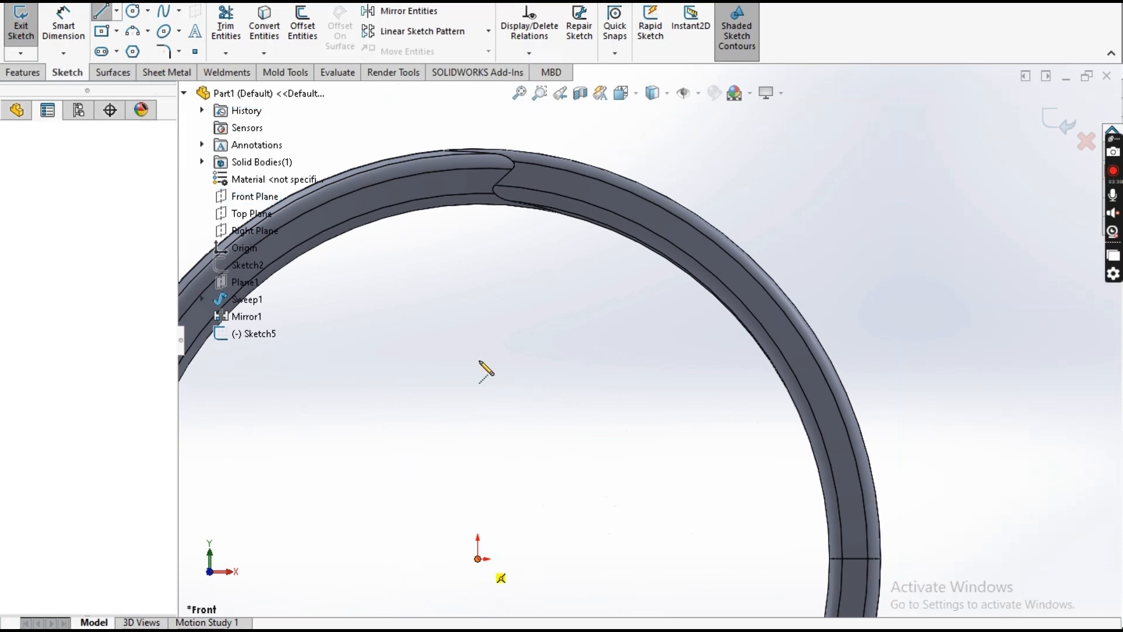
left_click(478, 274)
key("Escape")
Dimension the centerline's length to 7 mm
left_click(63, 18)
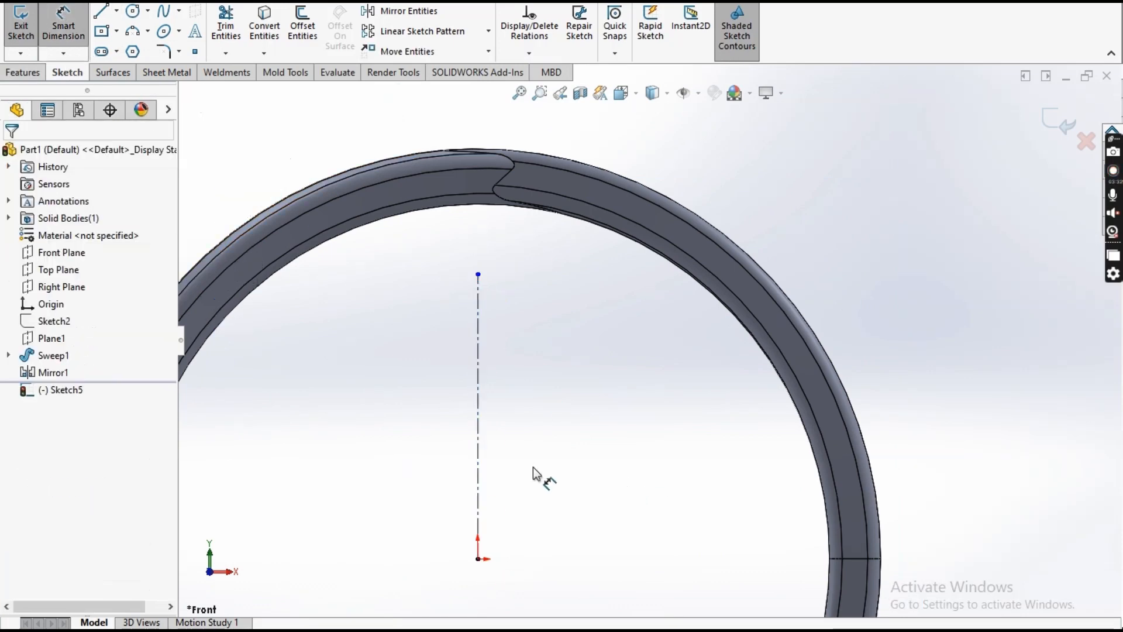
left_click(479, 457)
left_click(622, 416)
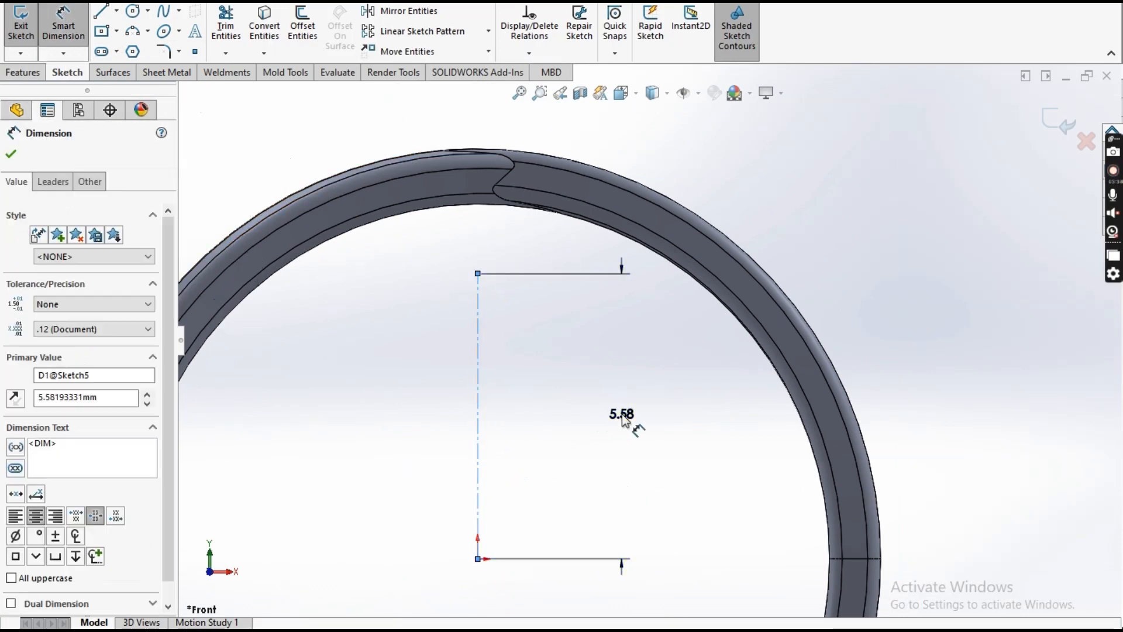
type("7")
key("Return")
scroll(620, 425, "up", 3)
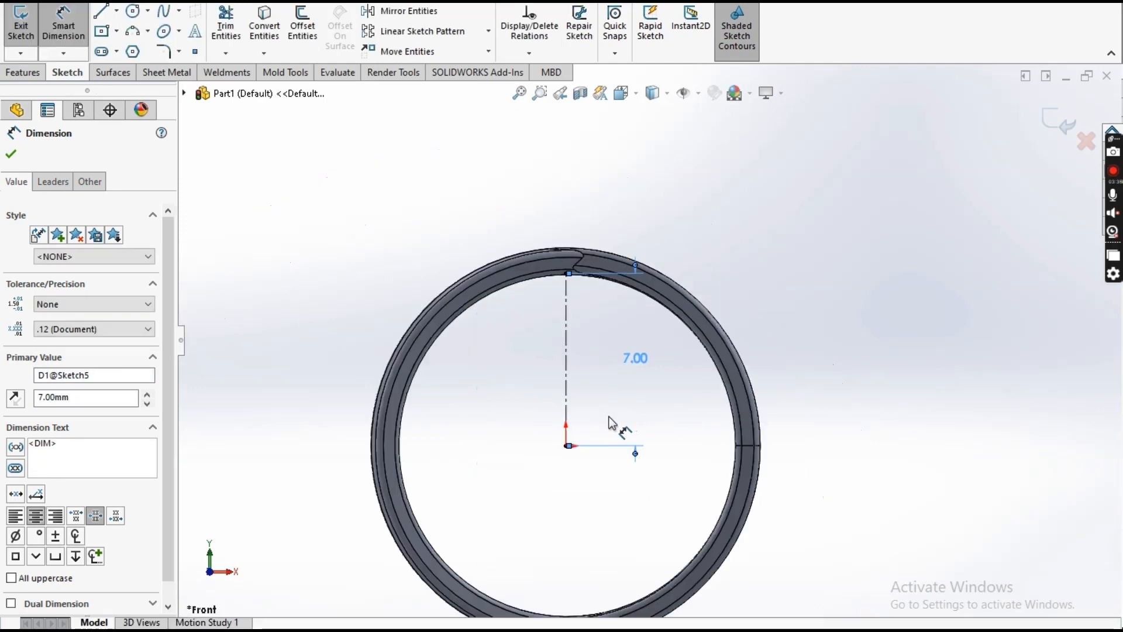
Set the centerline's length dimension to 8 mm
scroll(623, 367, "down", 2)
double_click(654, 354)
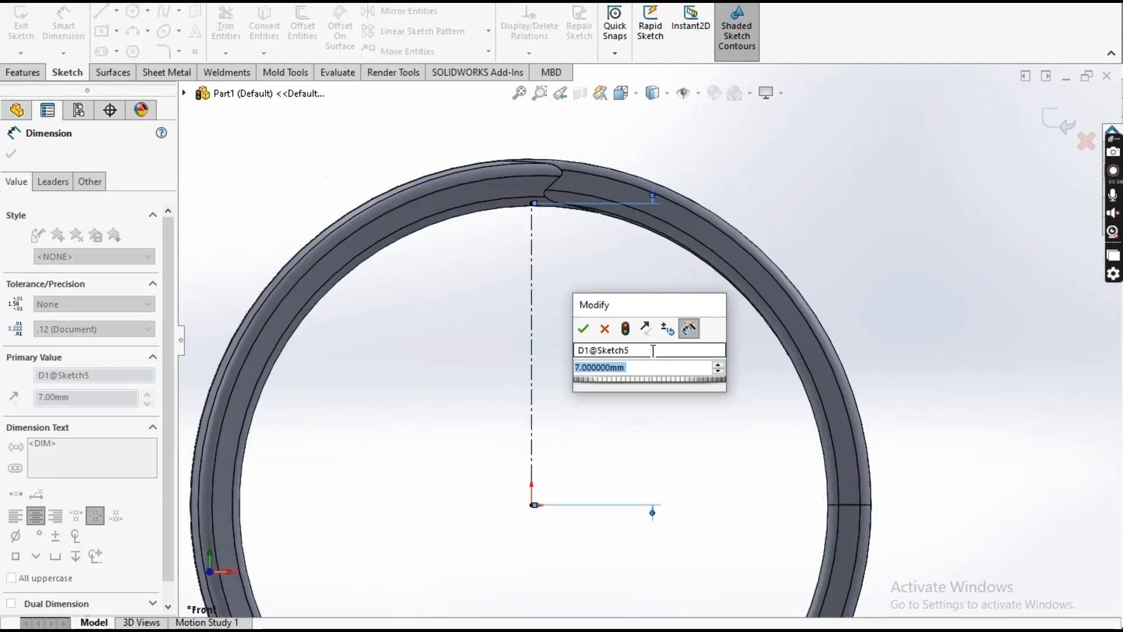
type("8")
key("Return")
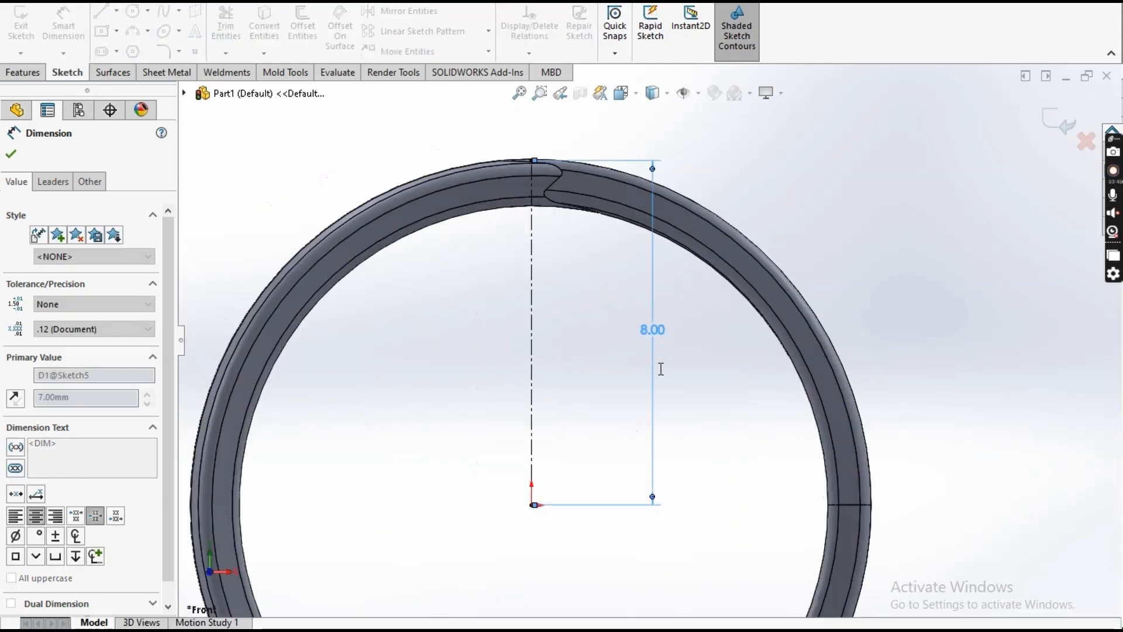
key("Escape")
Check the centerline's upper end against the ring's outer edge and delete its length dimension
scroll(564, 207, "down", 4)
scroll(523, 134, "down", 4)
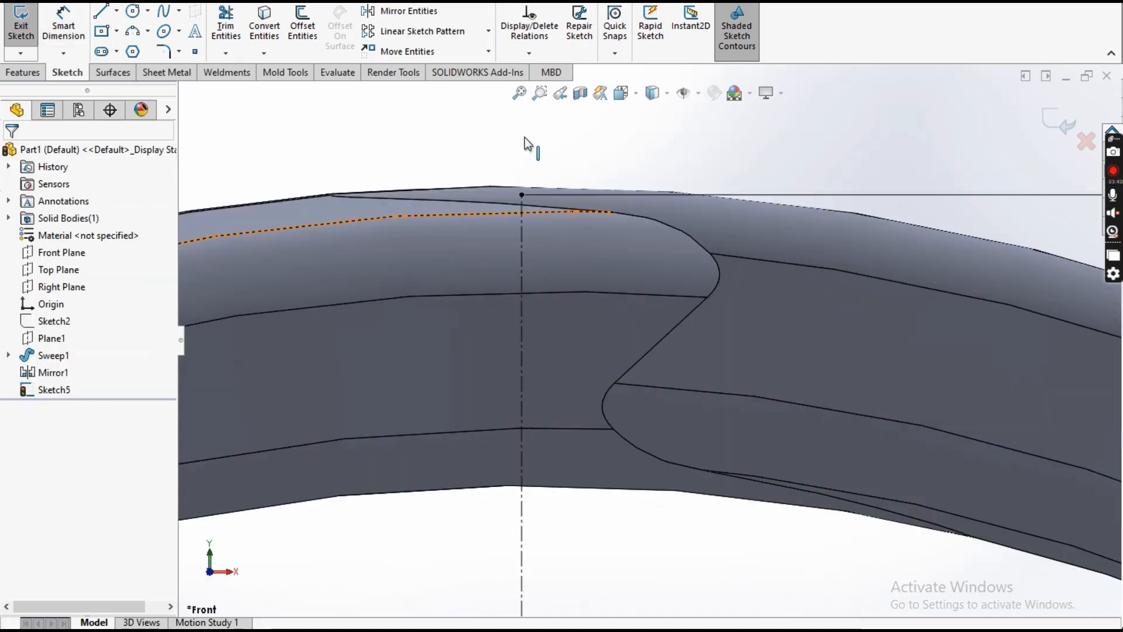
scroll(546, 296, "up", 5)
scroll(667, 308, "down", 2)
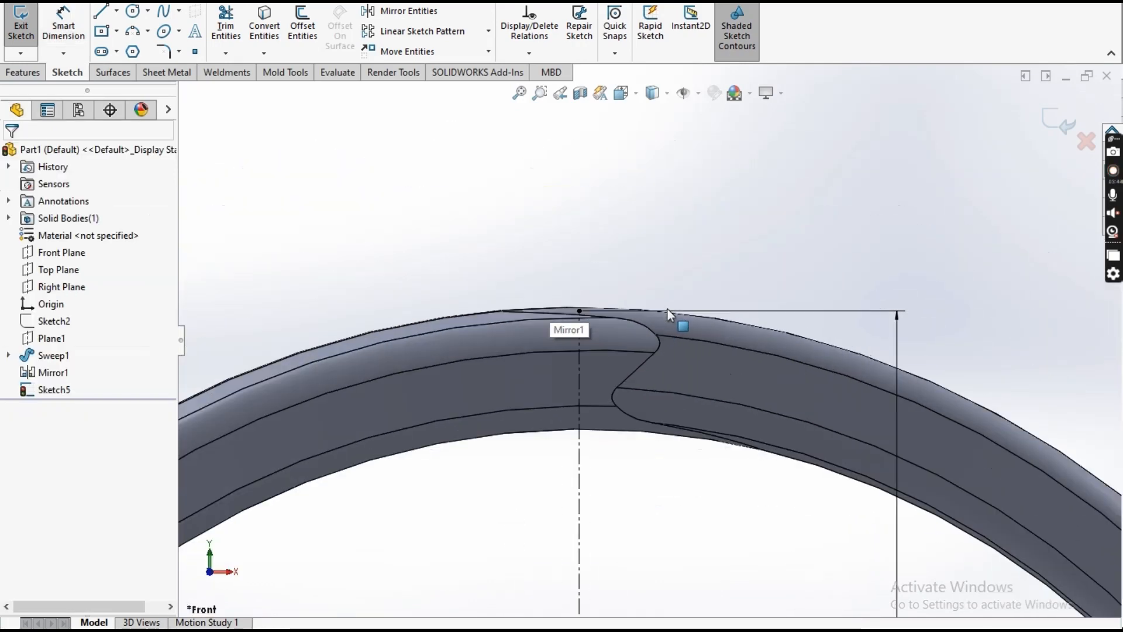
scroll(614, 318, "down", 4)
scroll(585, 320, "up", 3)
scroll(644, 345, "up", 1)
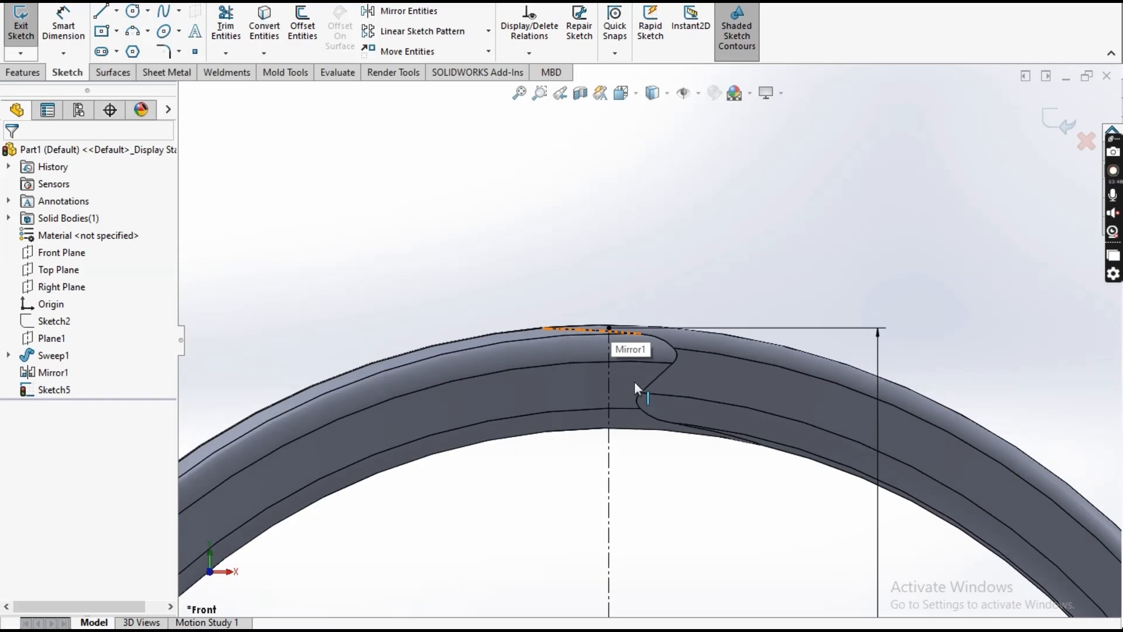
left_click(760, 329)
key("Escape")
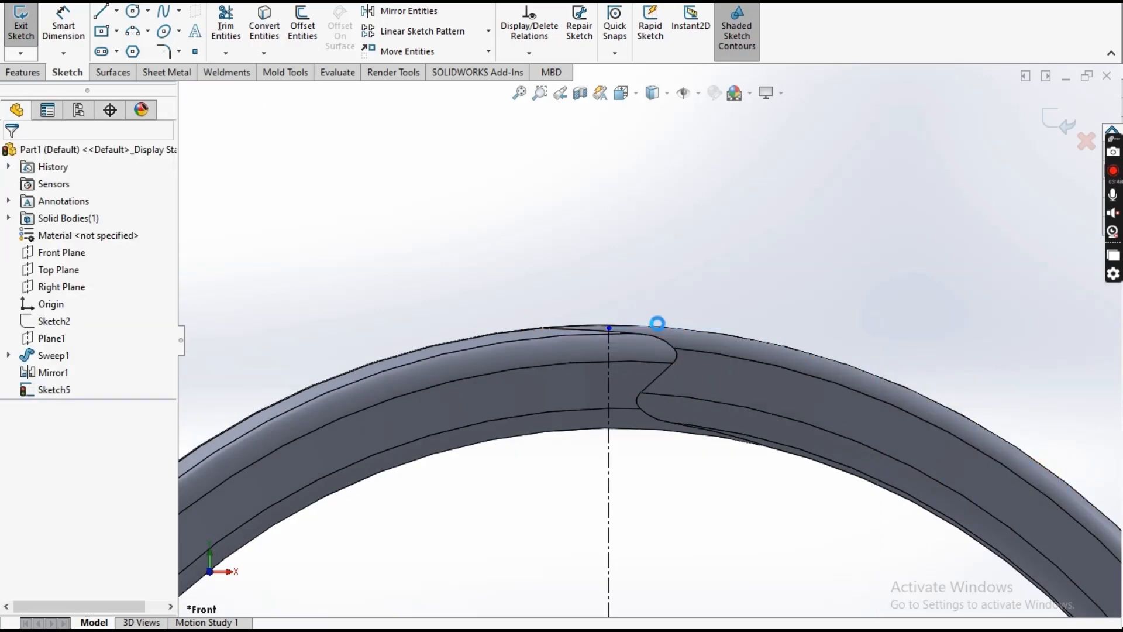
Make the centerline's upper endpoint coincident with the silhouette edge at the top of the ring
scroll(620, 329, "down", 4)
left_click(581, 322)
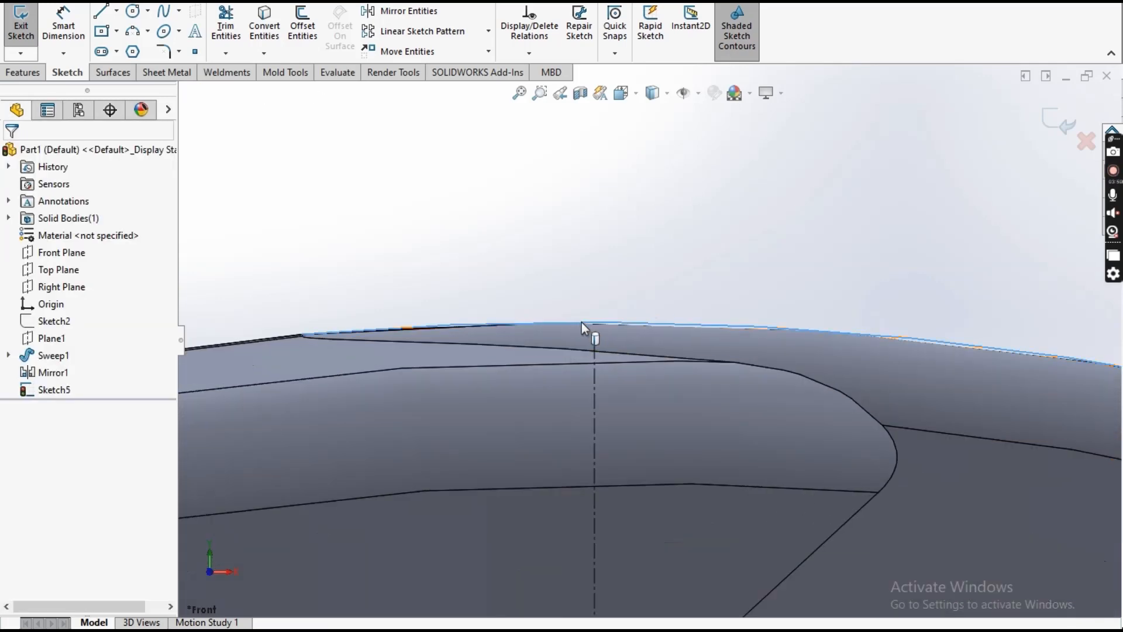
left_click(595, 337, "ctrl")
left_click(58, 413)
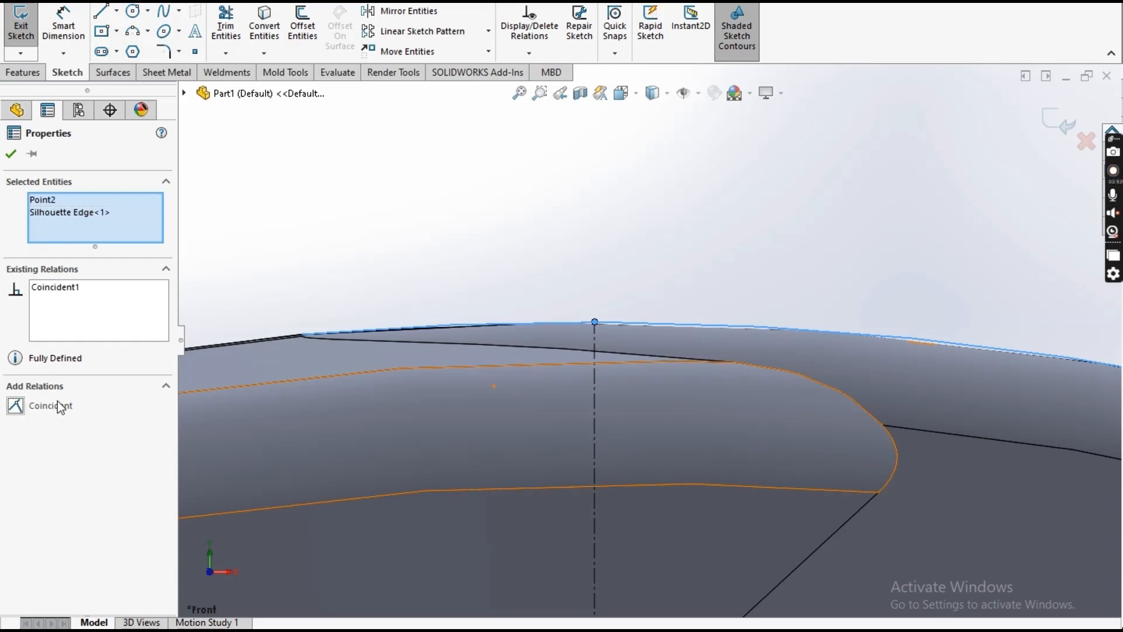
key("Escape")
scroll(451, 354, "up", 2)
scroll(661, 371, "down", 5)
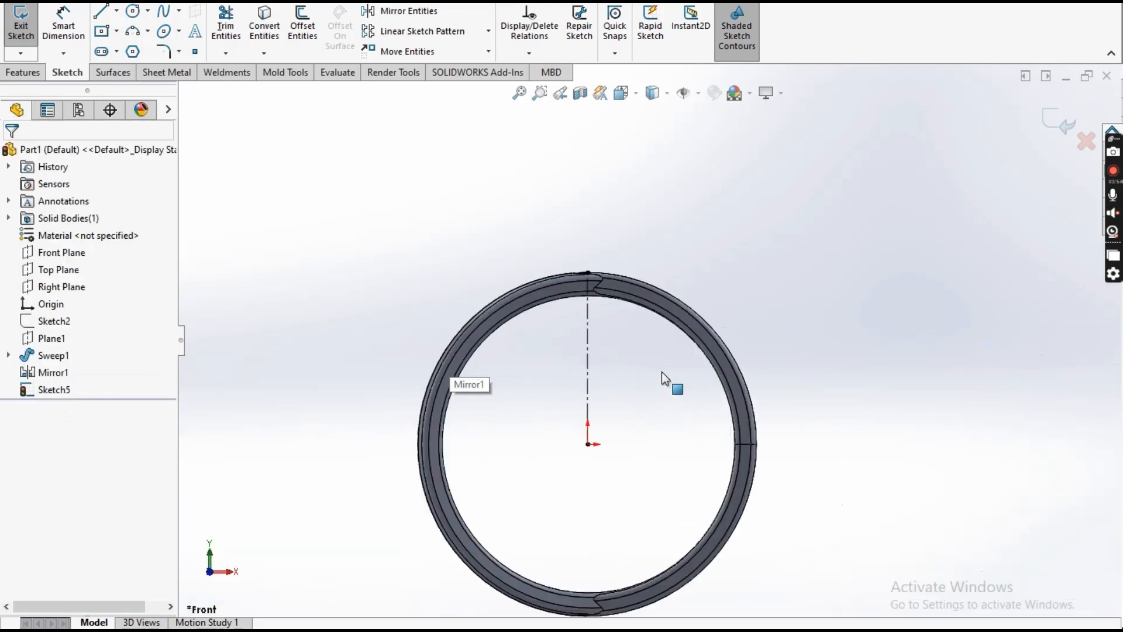
Dimension the centerline's length, accepting the proposed value
left_click(539, 222)
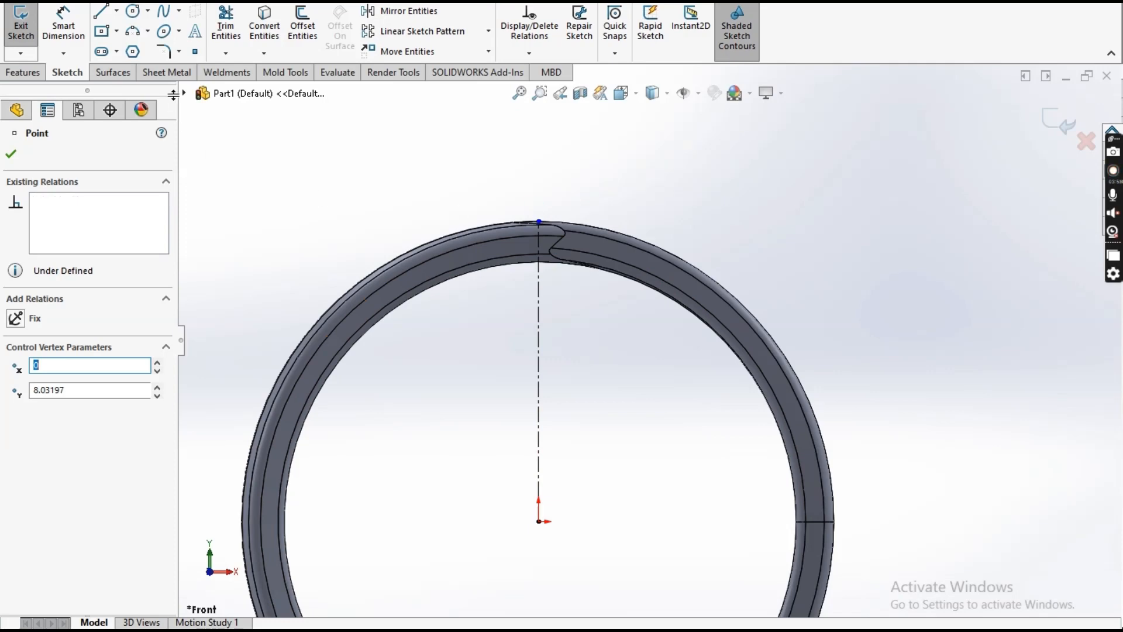
left_click(63, 24)
left_click(538, 395)
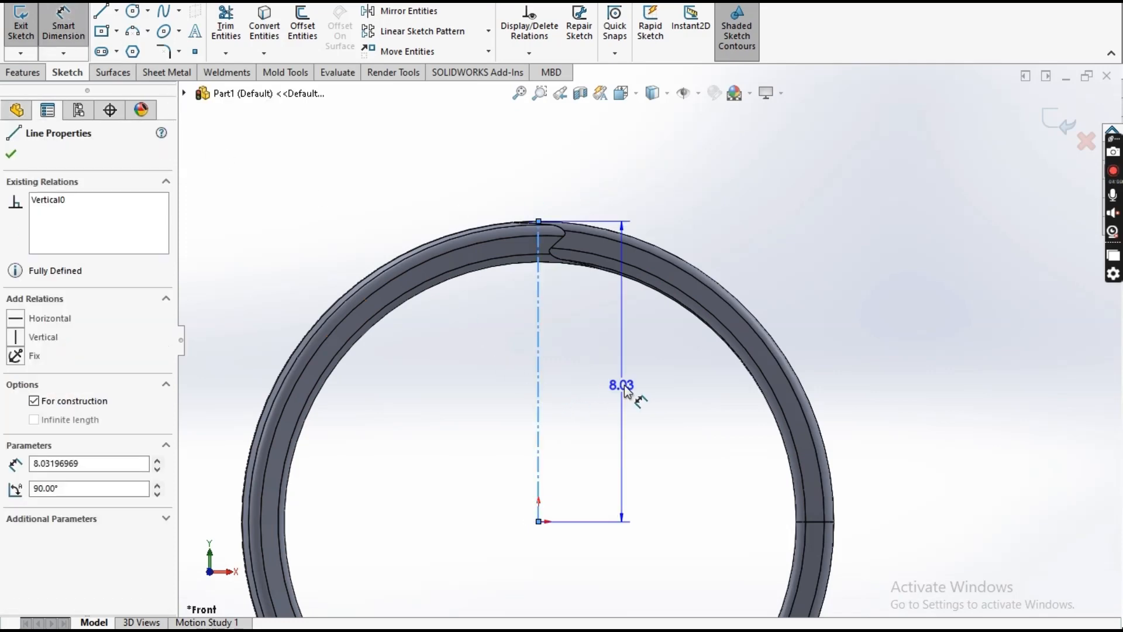
left_click(639, 387)
left_click(574, 365)
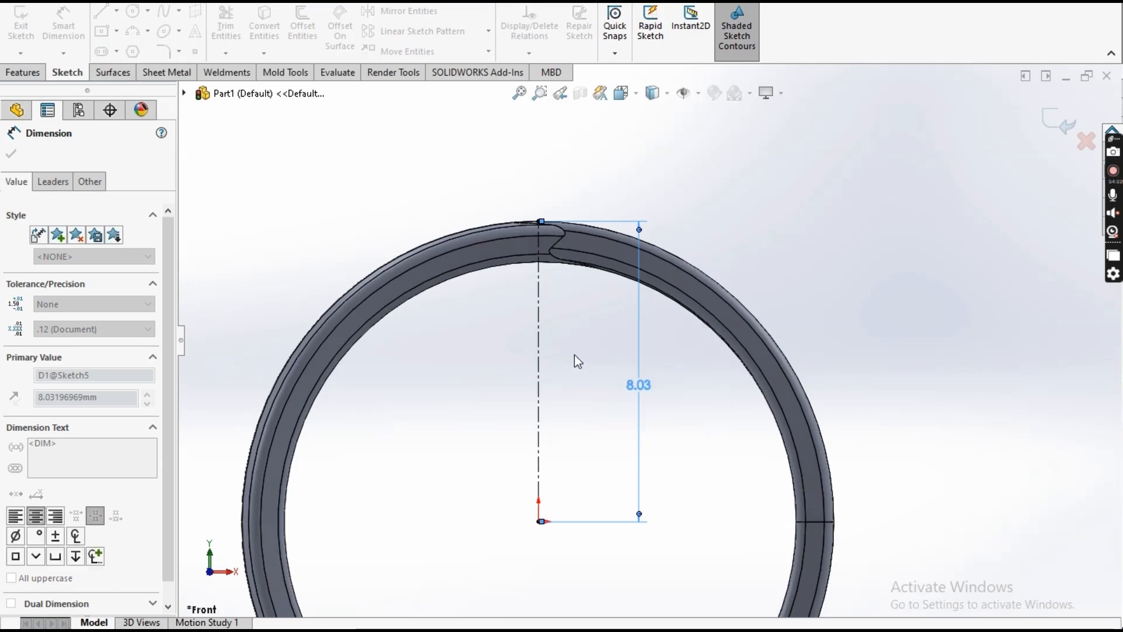
key("Escape")
scroll(563, 227, "up", 5)
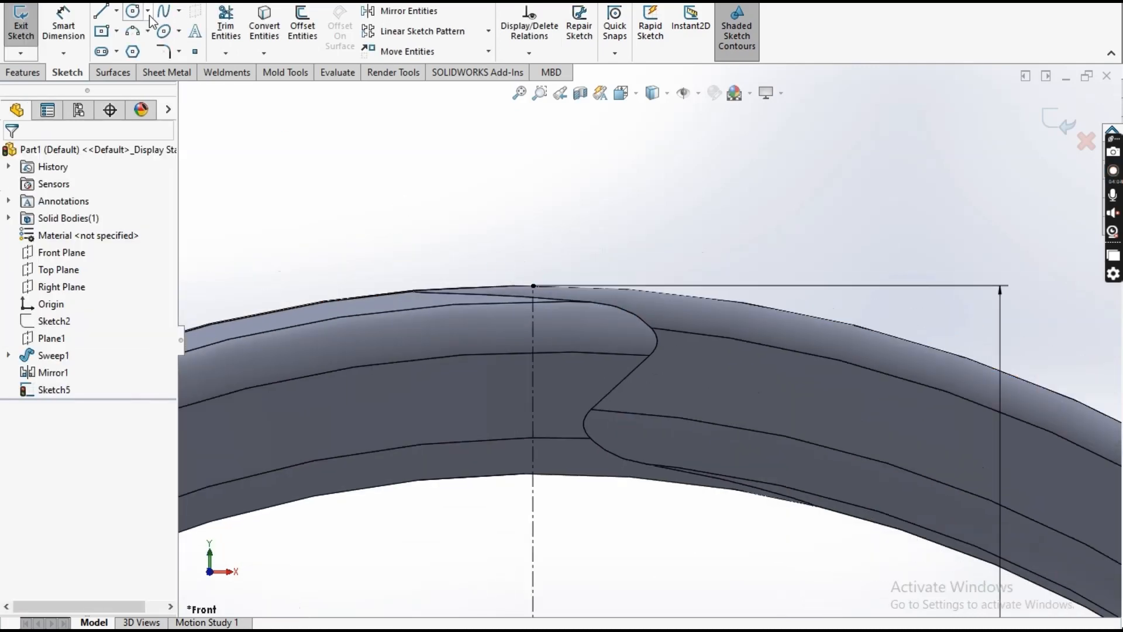
Sketch a circle with a radius of about 0.7 mm just above the ring, centered in line with the centerline
left_click(133, 11)
scroll(515, 243, "down", 3)
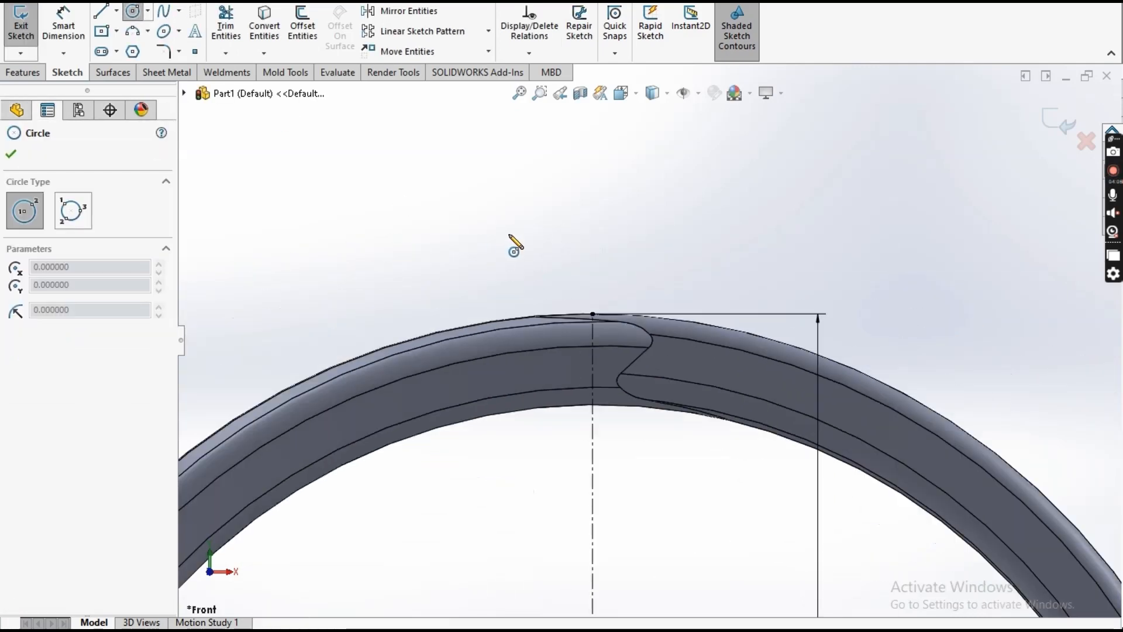
left_click(593, 226)
left_click(650, 241)
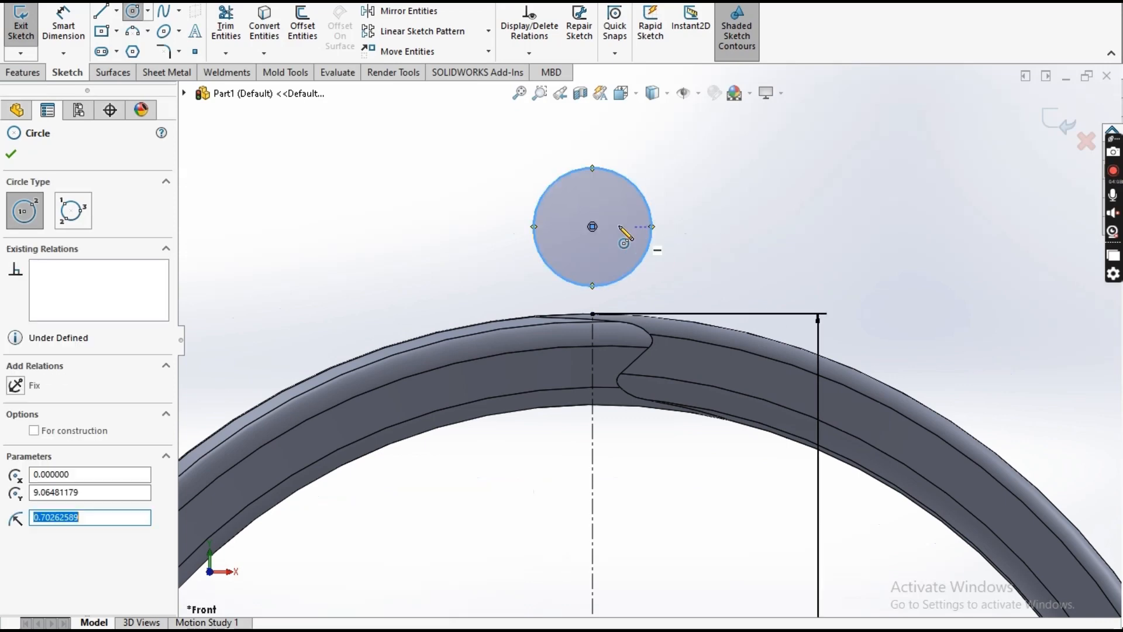
key("Escape")
left_click(593, 227)
left_click(591, 314, "ctrl")
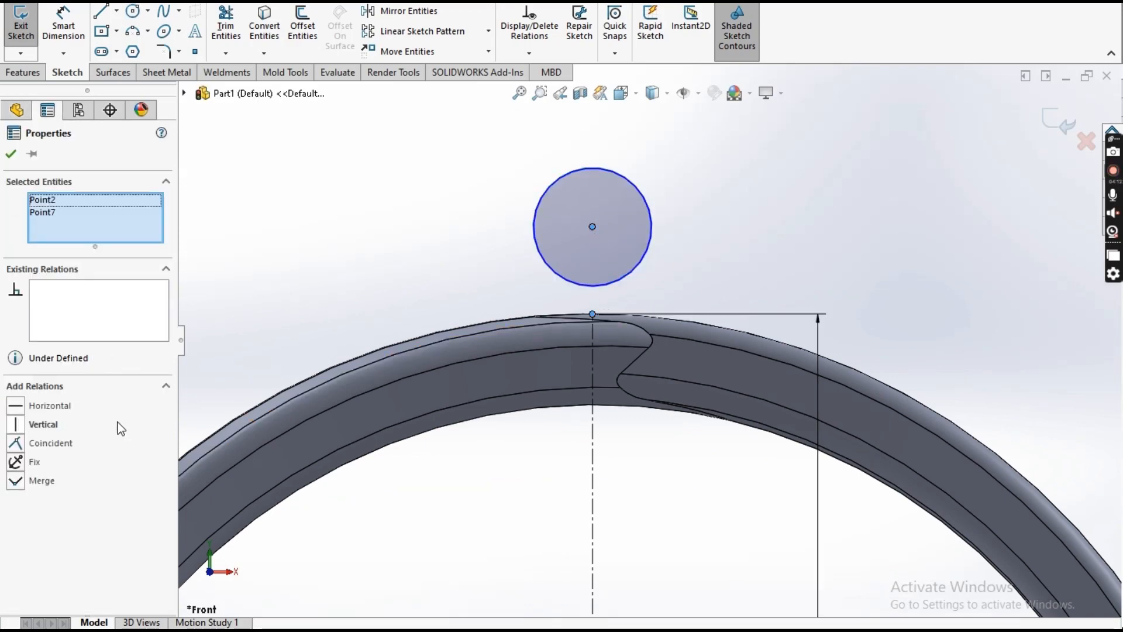
key("Escape")
Add a Coincident relation between the circle and the centerline's upper endpoint
left_click(593, 286)
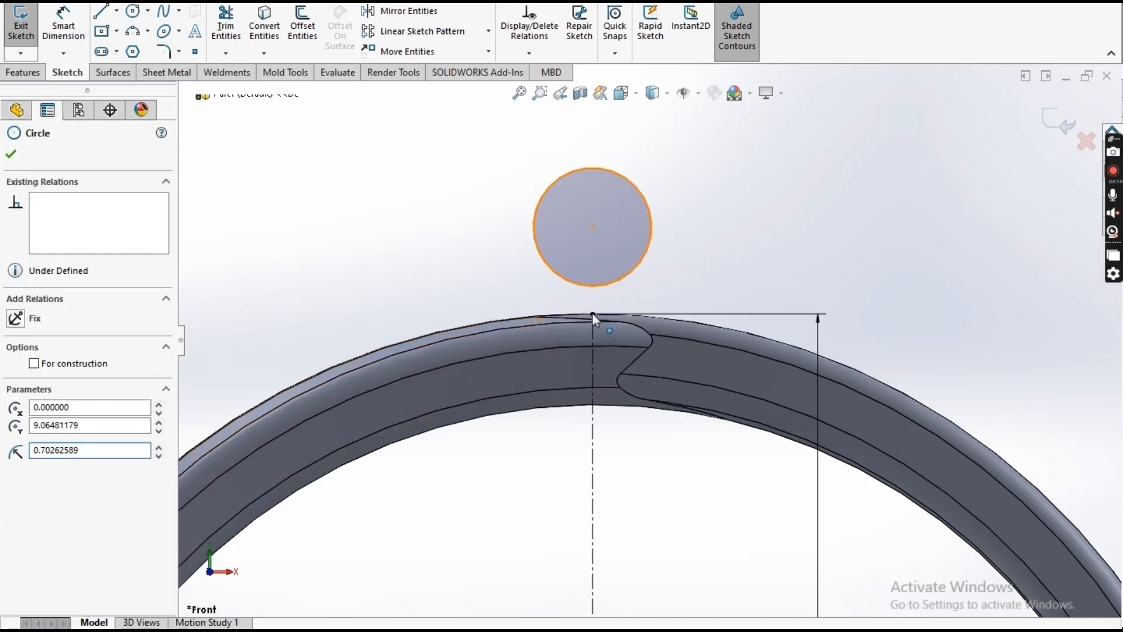
left_click(592, 315, "ctrl")
left_click(34, 411)
key("Escape")
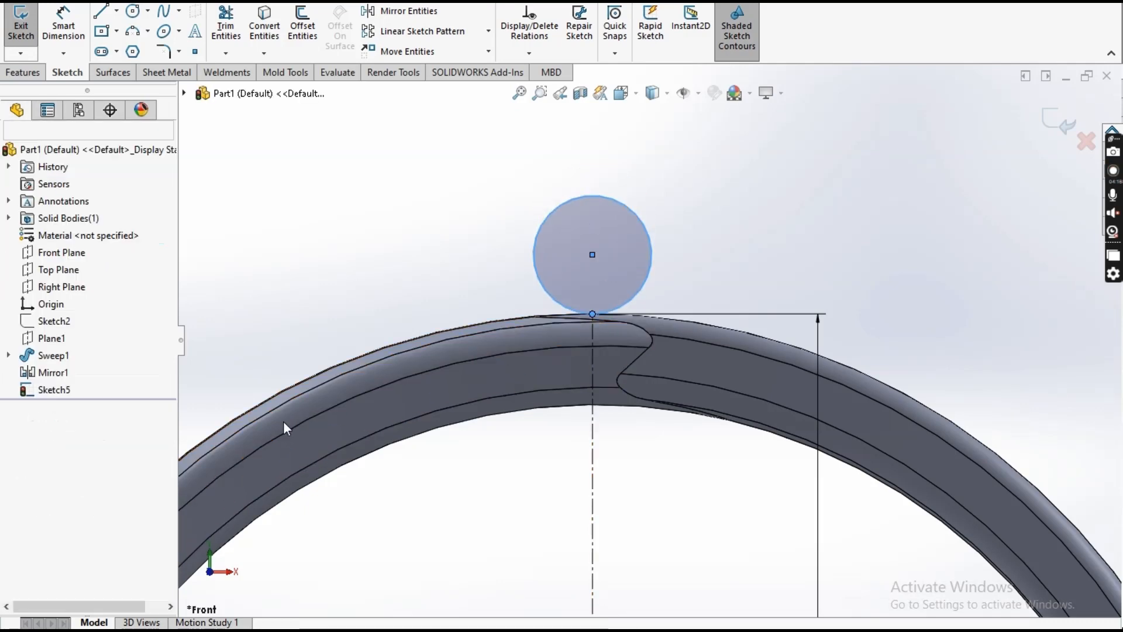
Add a Vertical relation between the circle's center and the origin
left_click(592, 255)
scroll(594, 336, "up", 3)
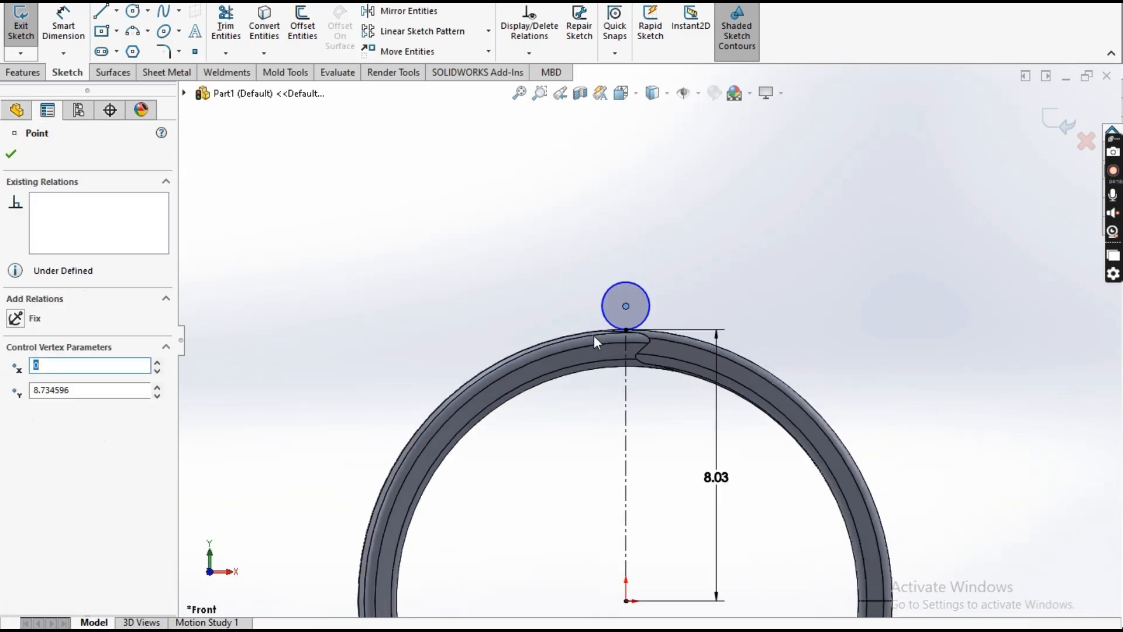
left_click(625, 602, "ctrl")
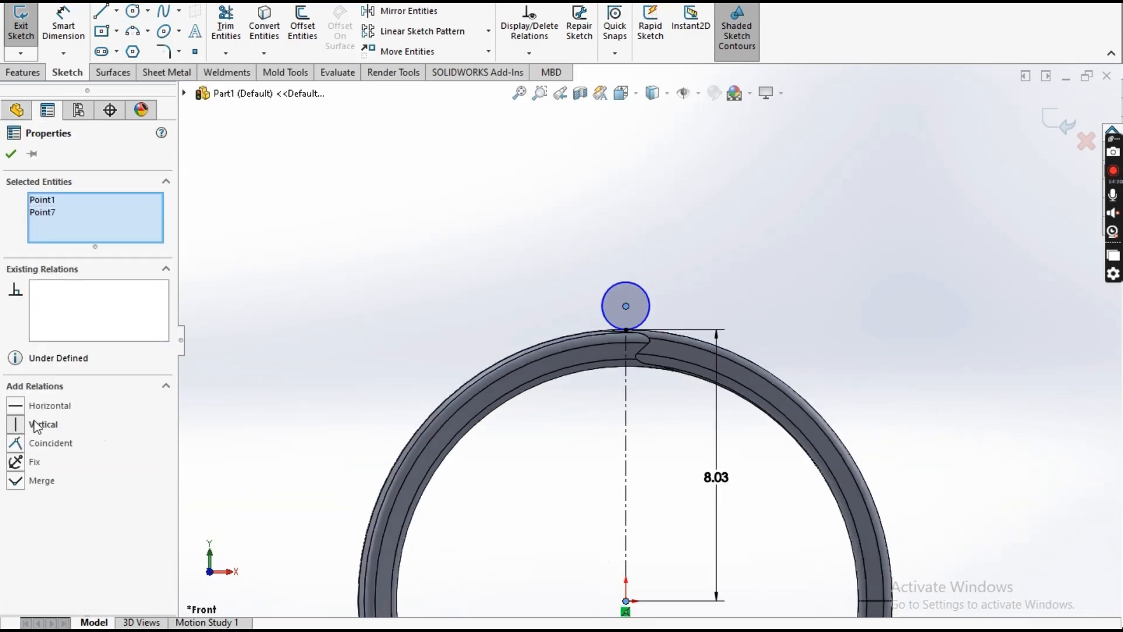
left_click(35, 424)
left_click(10, 154)
scroll(585, 316, "down", 5)
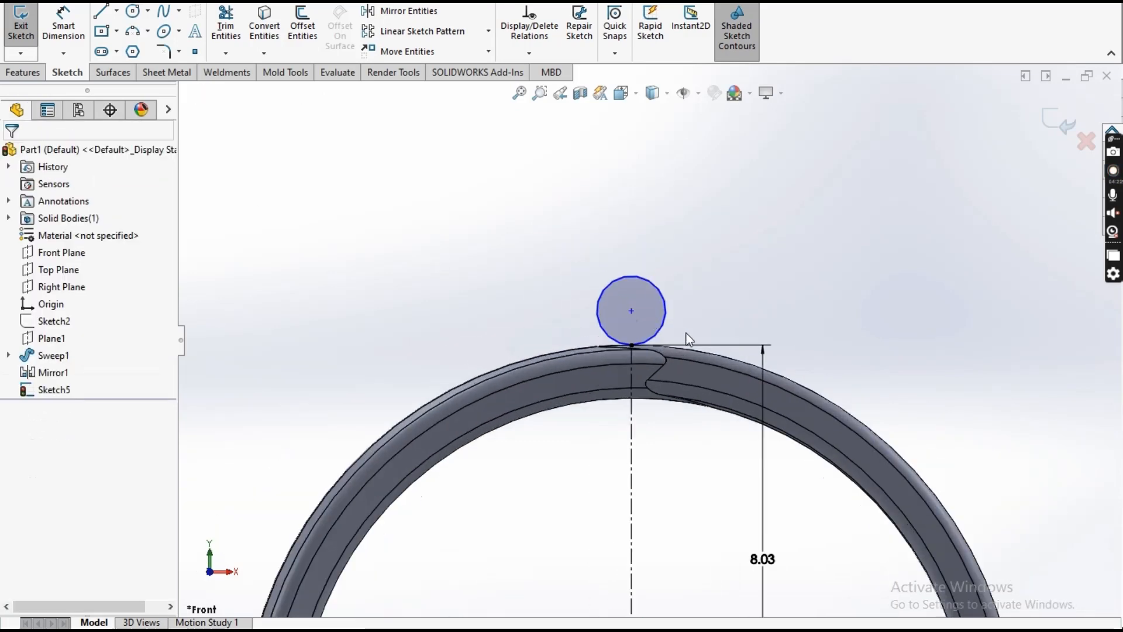
Dimension the circle above the ring with a diameter of 5 mm
left_click(60, 35)
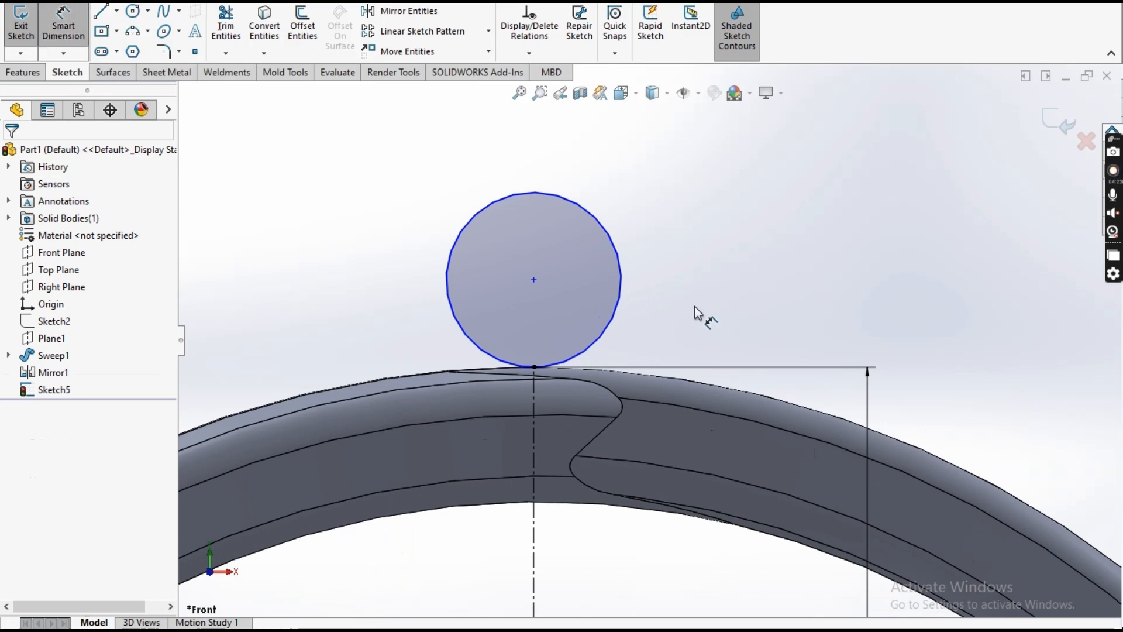
left_click(619, 301)
scroll(620, 310, "up", 5)
scroll(706, 323, "down", 5)
left_click(715, 280)
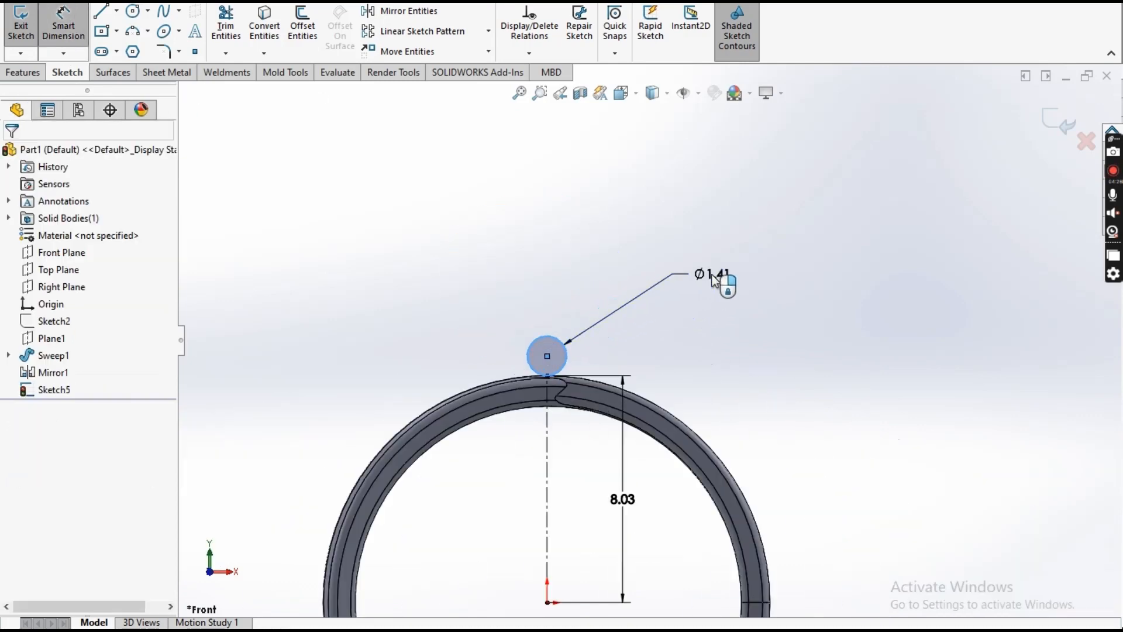
key("Return")
scroll(704, 296, "up", 3)
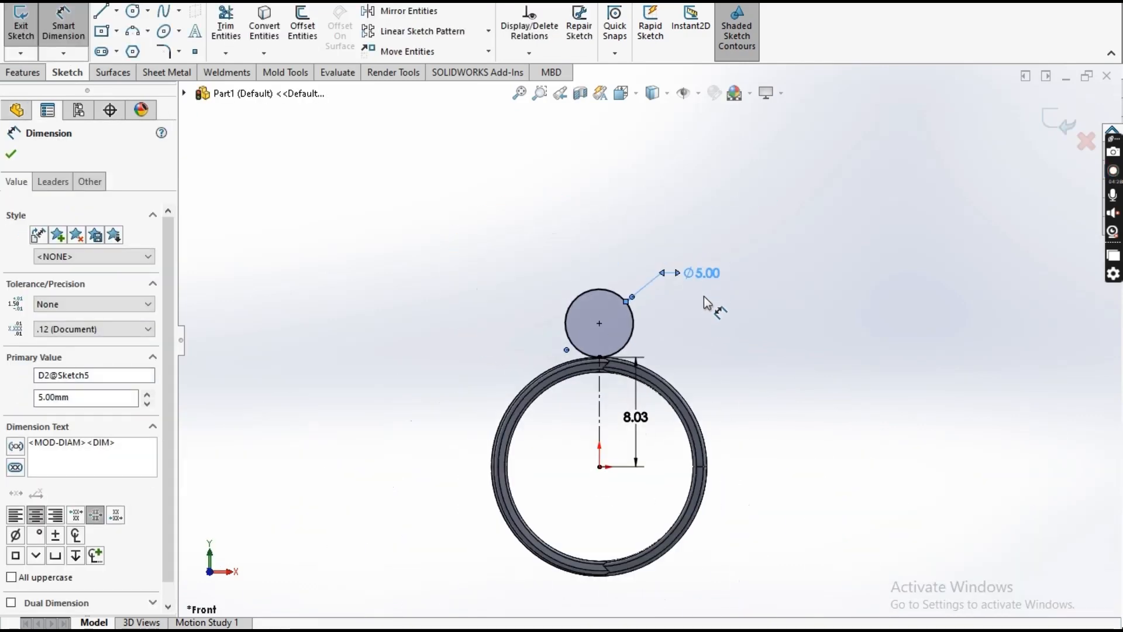
scroll(705, 290, "down", 4)
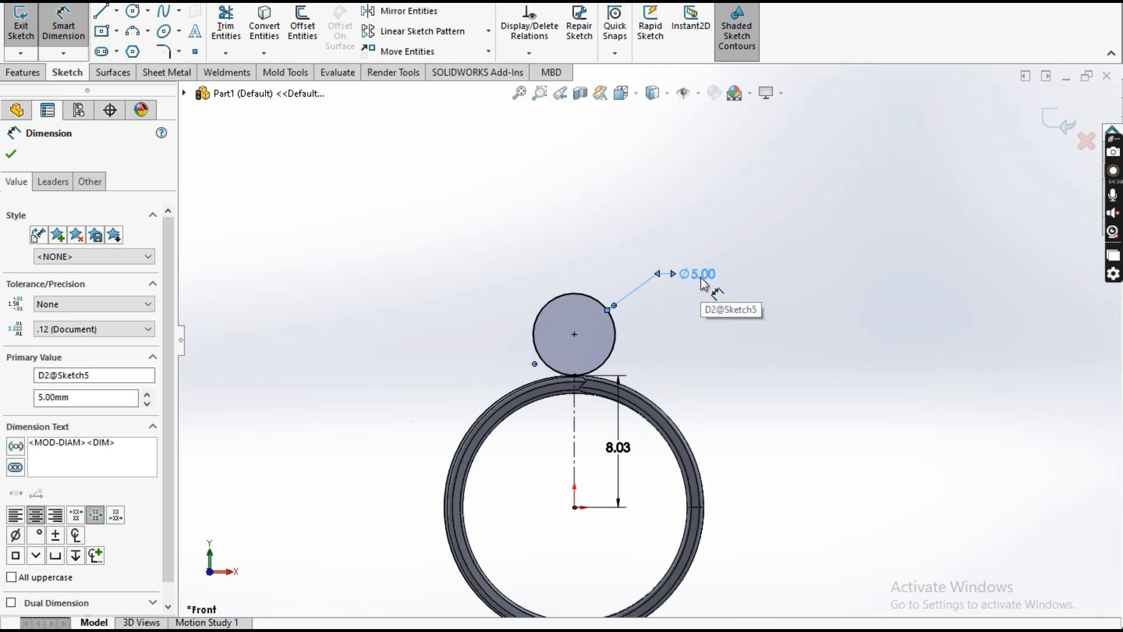
Set the circle's diameter to 4 mm
double_click(701, 278)
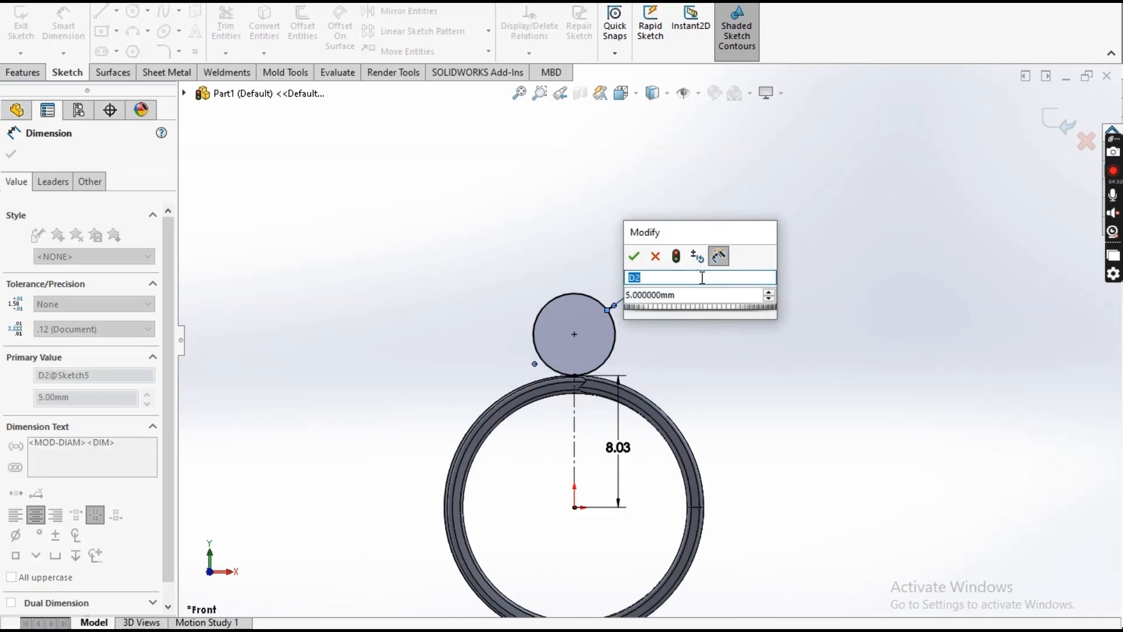
left_click(694, 294)
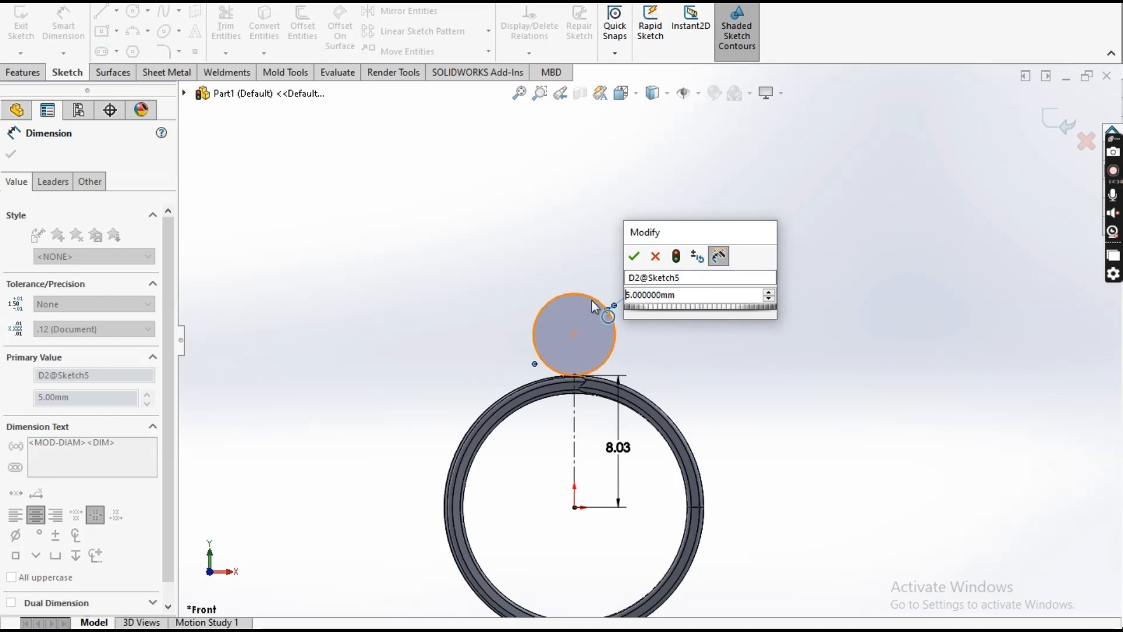
left_click_drag(693, 293, 624, 295)
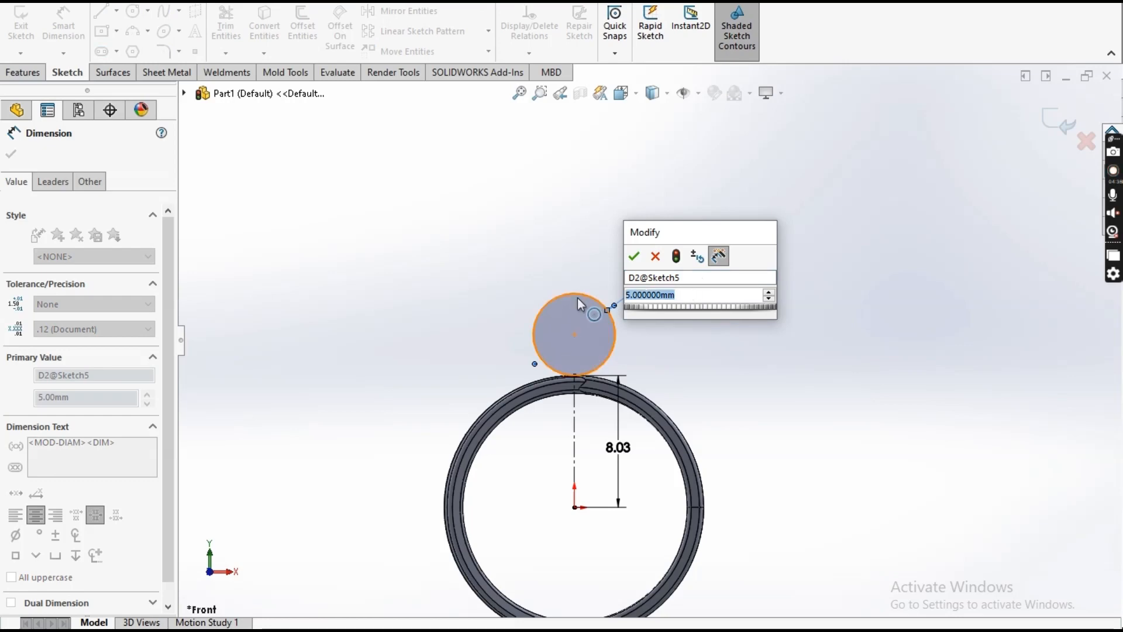
type("4")
key("Return")
key("Escape")
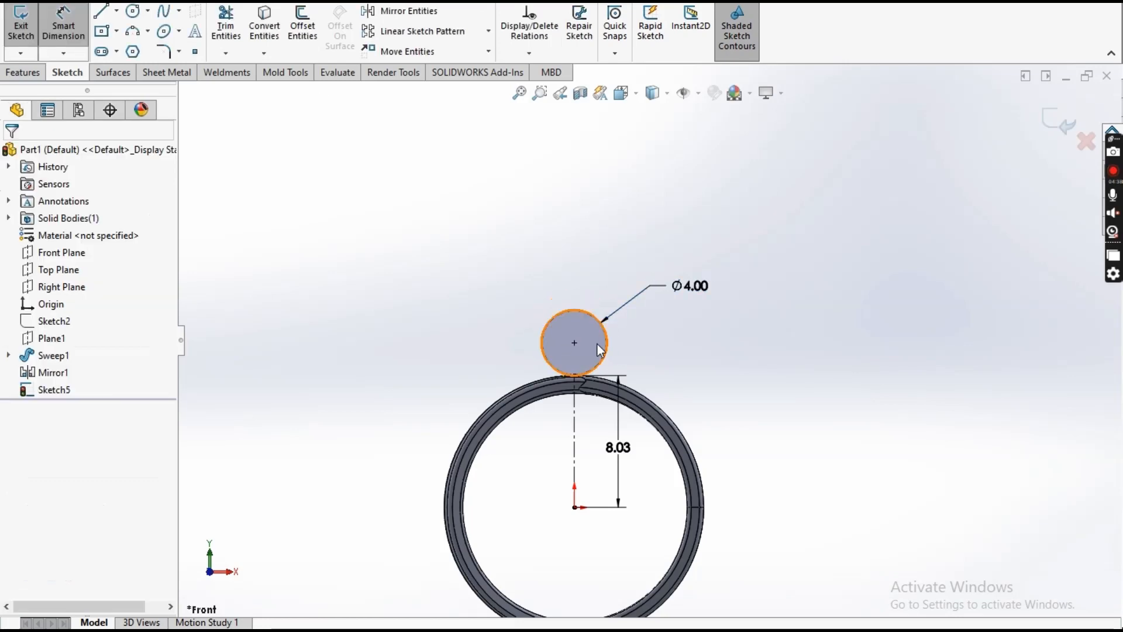
scroll(574, 380, "down", 4)
scroll(575, 378, "up", 6)
scroll(655, 306, "down", 5)
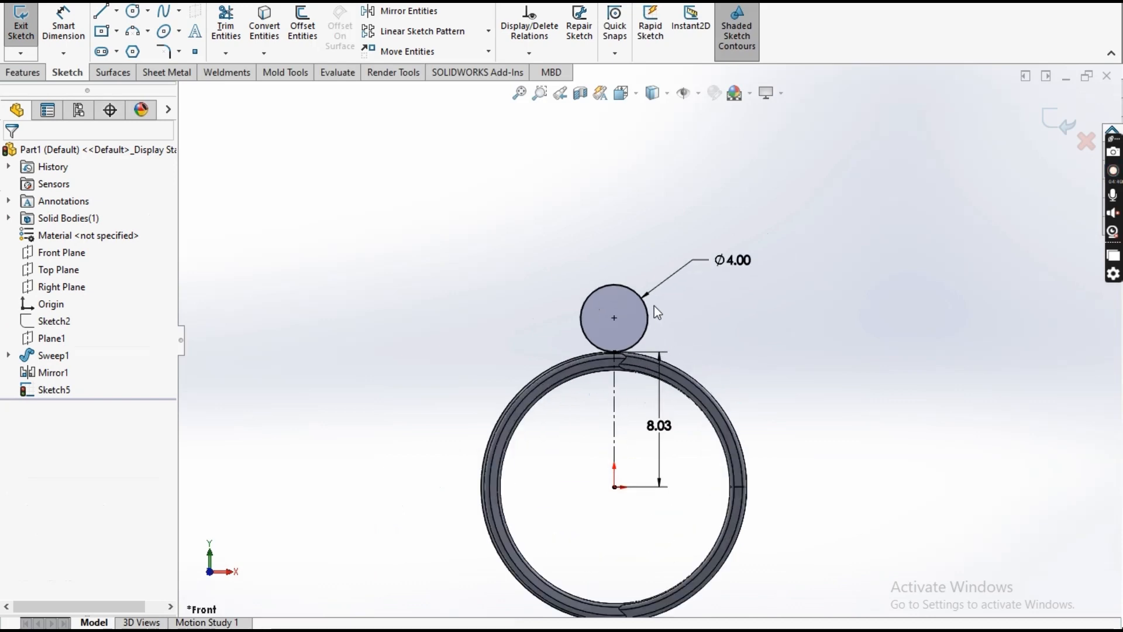
Draw a vertical line across the circle from the centerline's upper endpoint to the circle's topmost point
key("l")
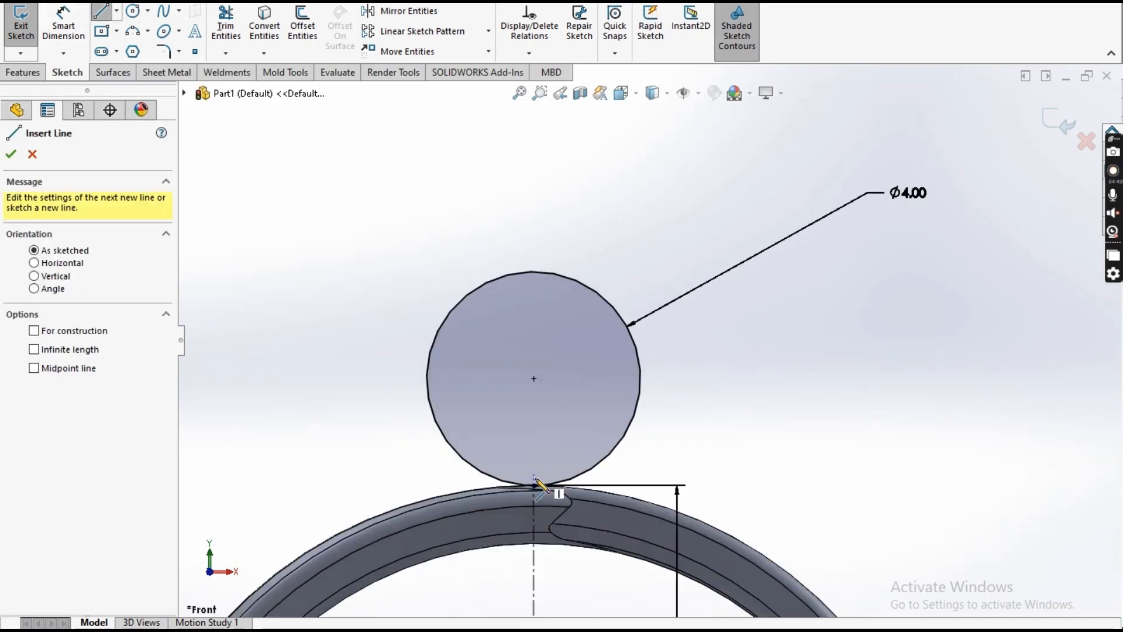
left_click_drag(533, 485, 533, 272)
key("Escape")
Trim away the left half of the circle with Power trim, leaving a half circle closed by the vertical line
left_click(226, 26)
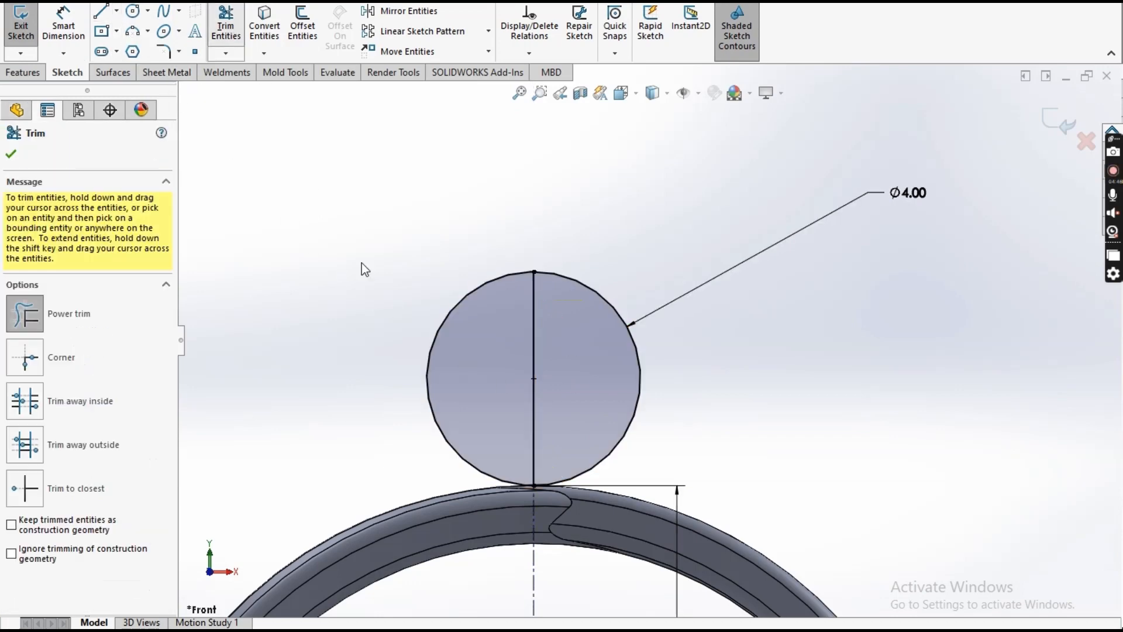
left_click_drag(441, 333, 447, 342)
key("Escape")
key("f")
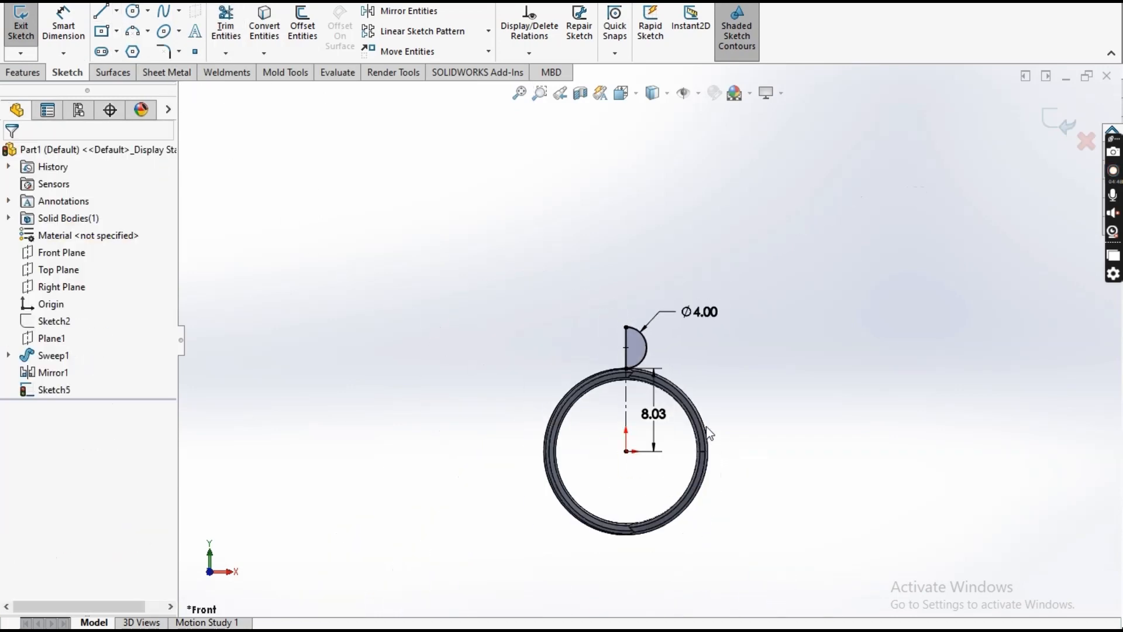
Set the diameter of the half circle's arc to 5 mm
scroll(711, 436, "down", 3)
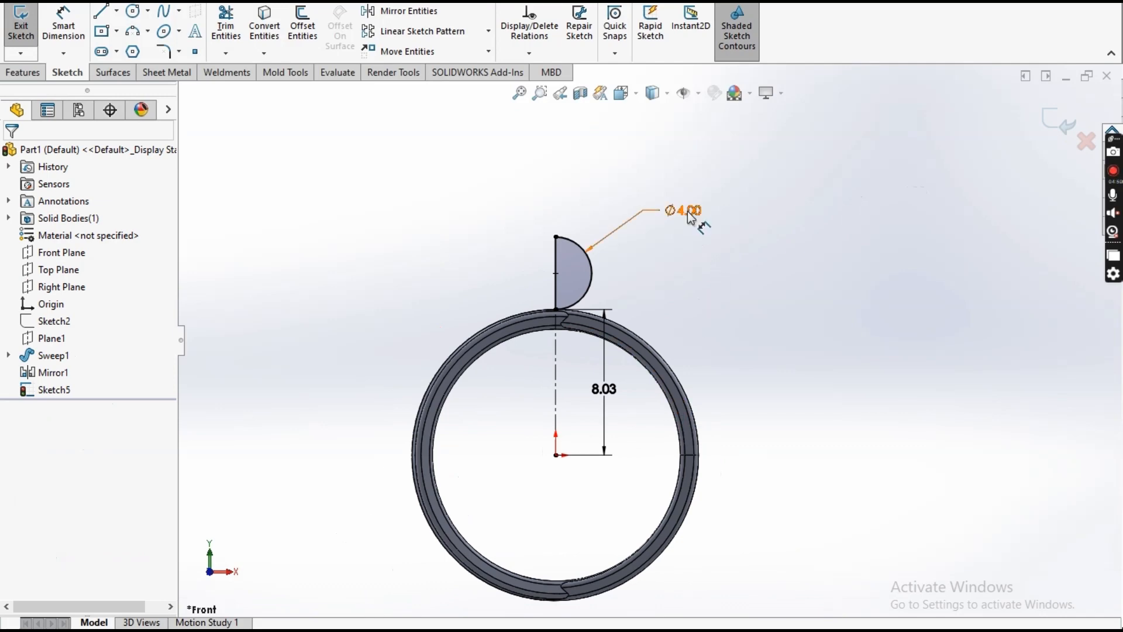
double_click(687, 211)
type("5")
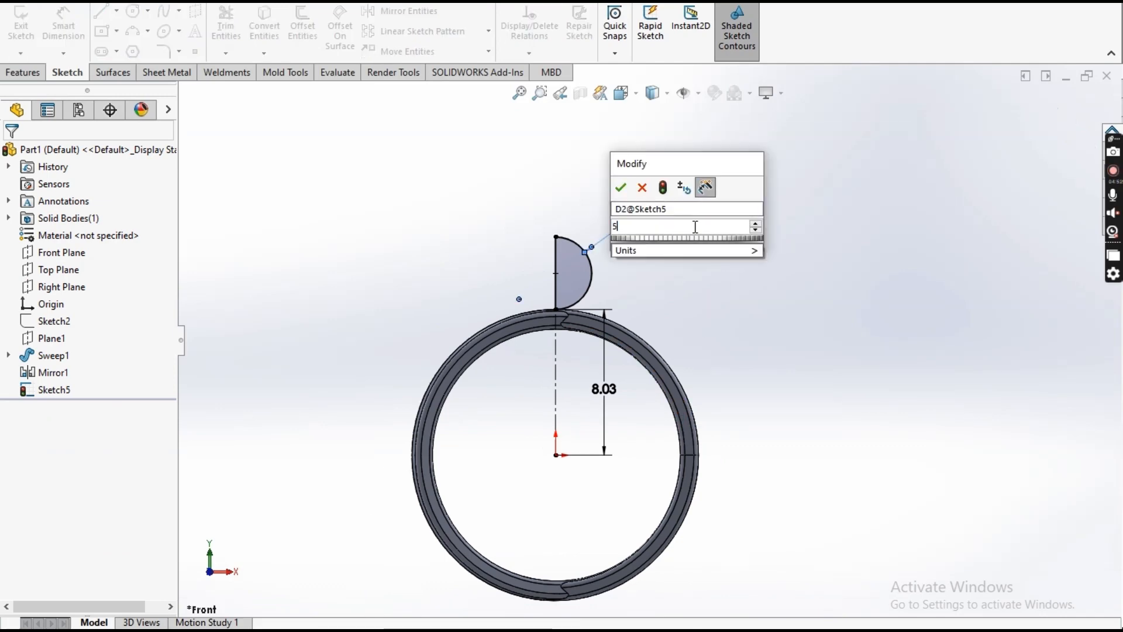
key("Return")
left_click(900, 349)
scroll(704, 317, "up", 3)
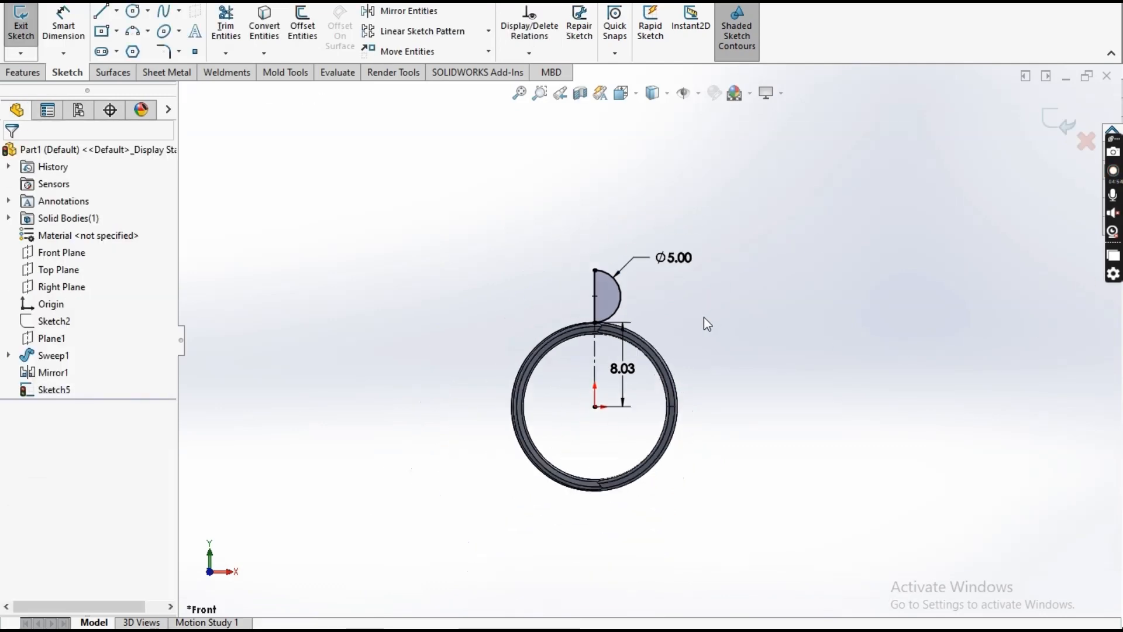
Revolve the half circle 360 degrees about the vertical centerline and inspect the part's solid bodies
left_click(22, 72)
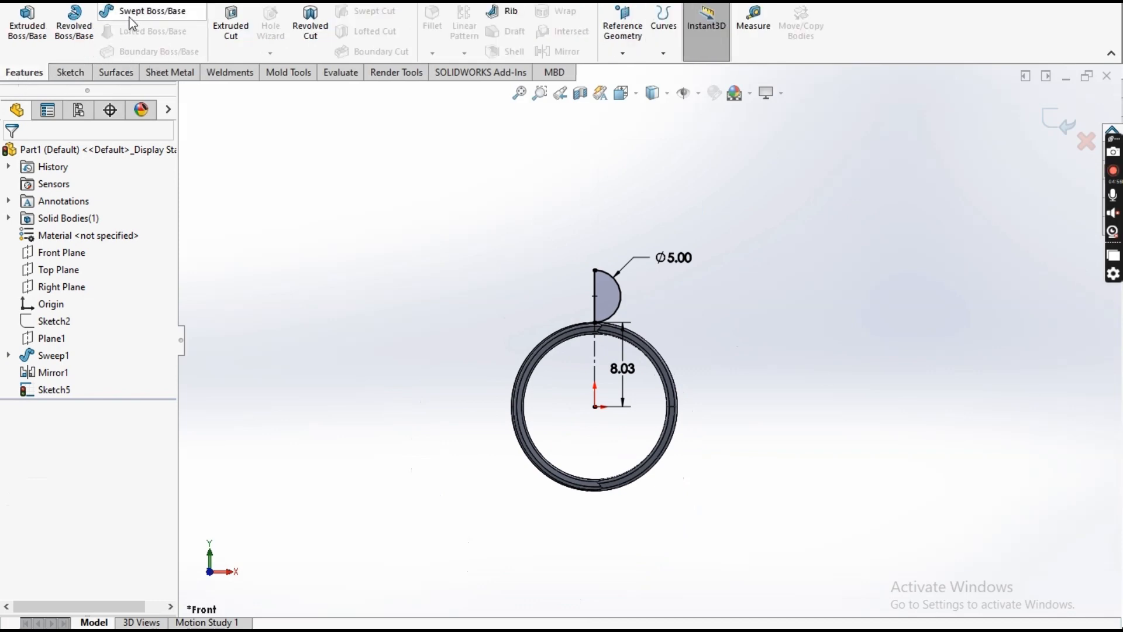
left_click(75, 34)
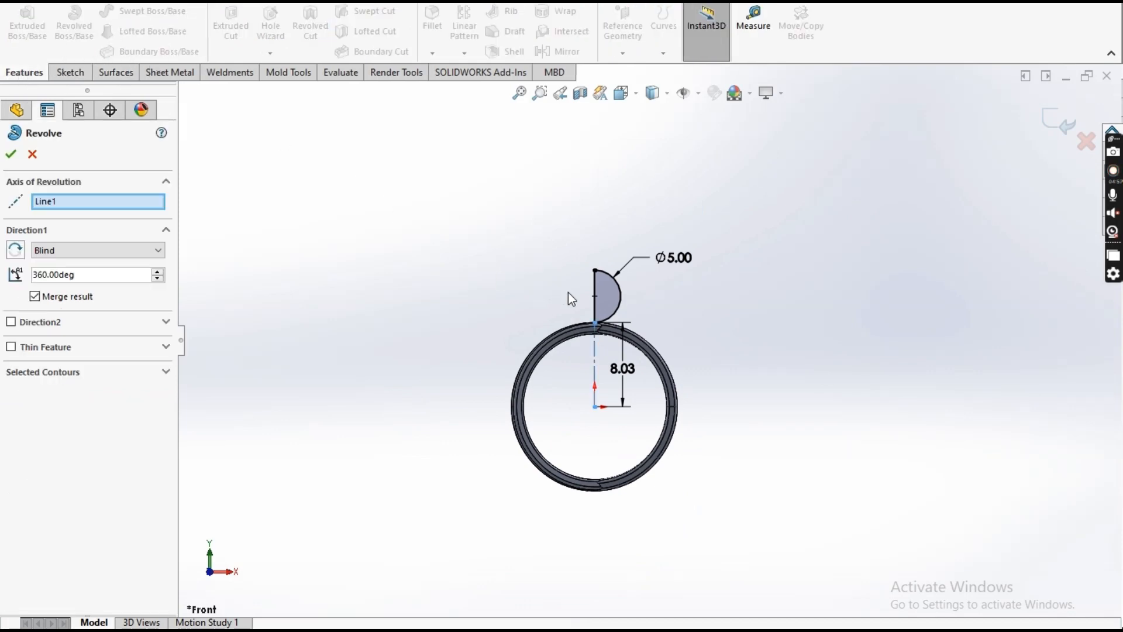
left_click(11, 154)
middle_click_drag(516, 367, 239, 318)
scroll(560, 342, "down", 2)
left_click(9, 218)
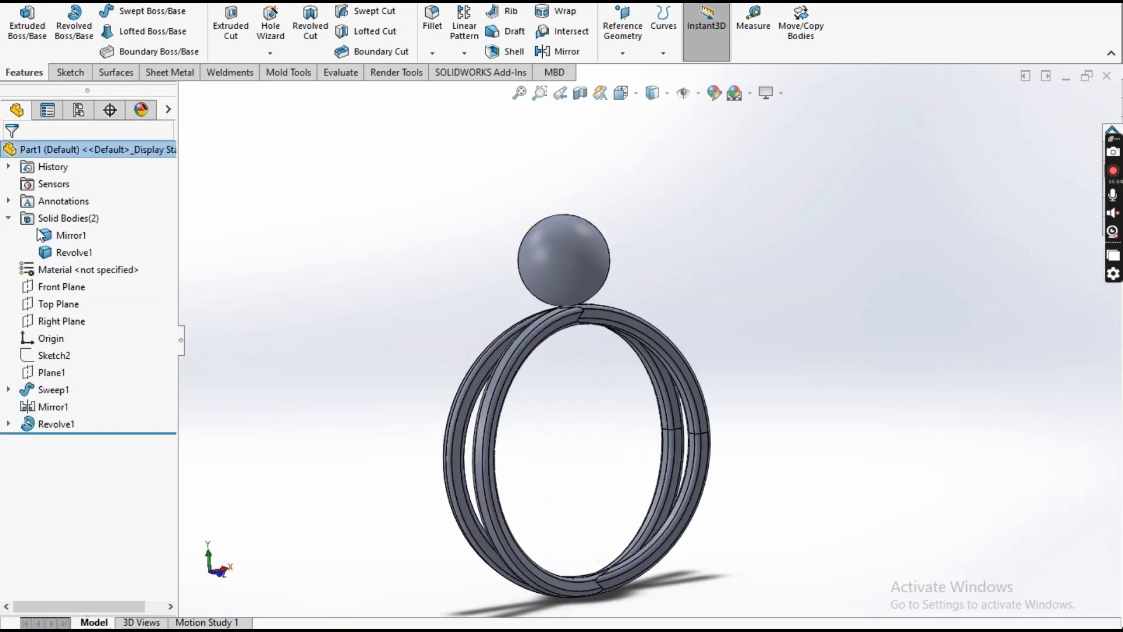
left_click(62, 253)
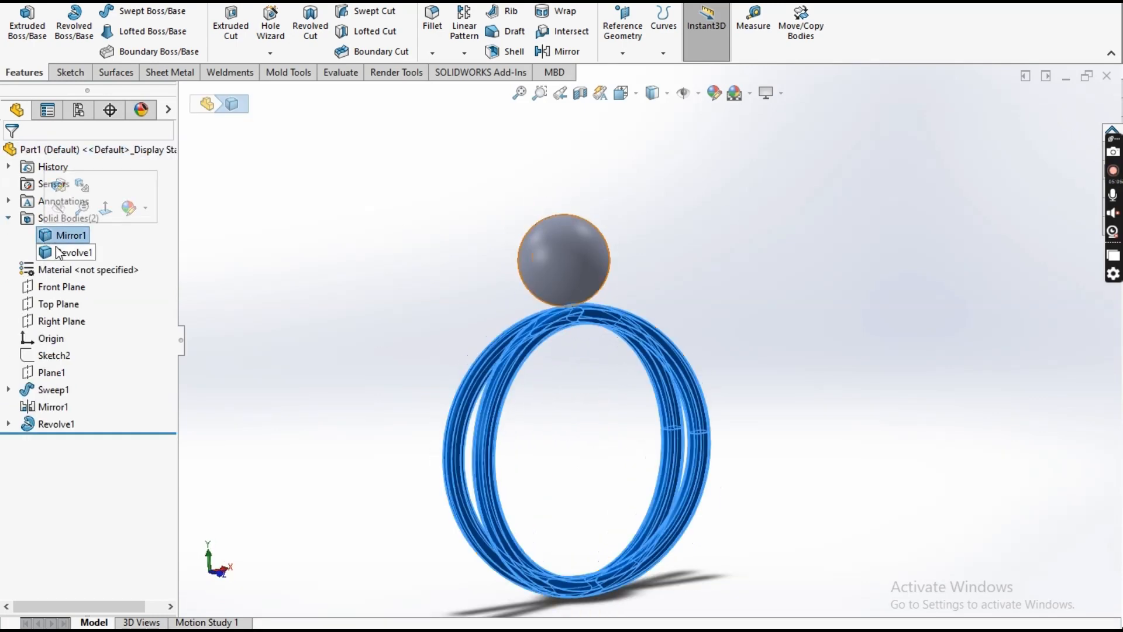
left_click(8, 219)
left_click(532, 398)
middle_click_drag(533, 398, 500, 388)
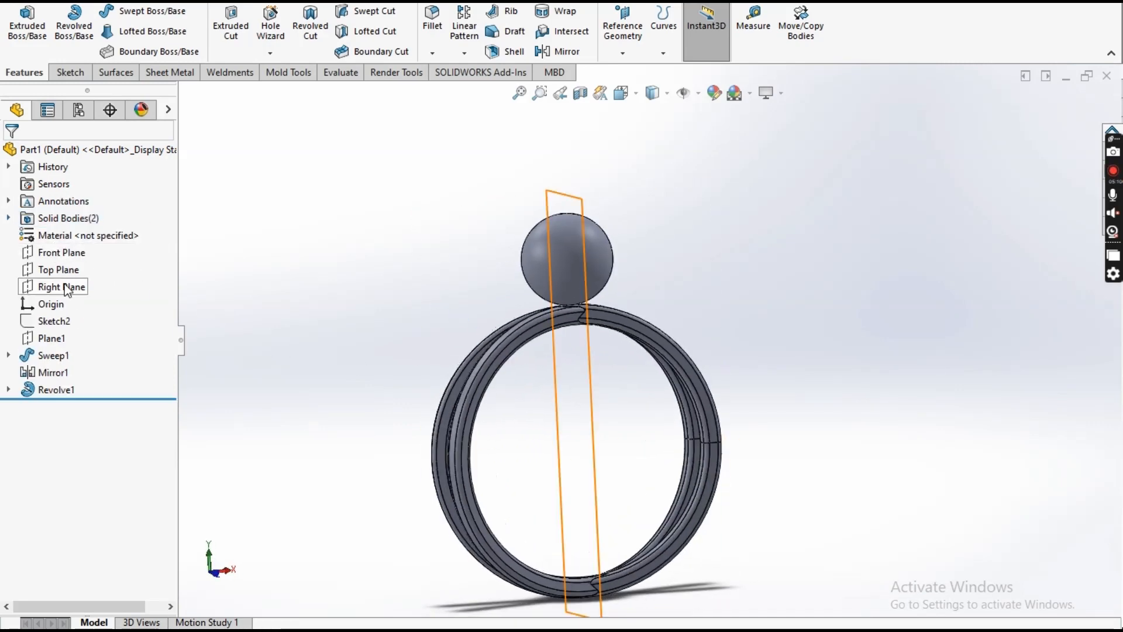
Create a reference plane offset 8 mm above the Top Plane and inspect where it meets the ring and sphere
left_click(58, 270)
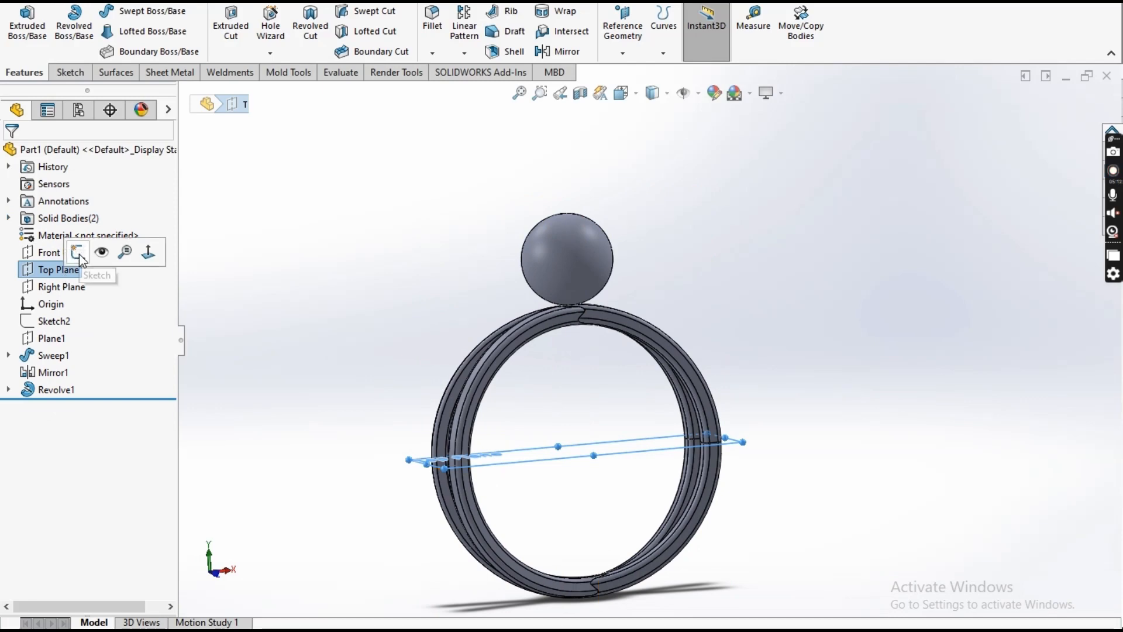
left_click(623, 53)
left_click(632, 70)
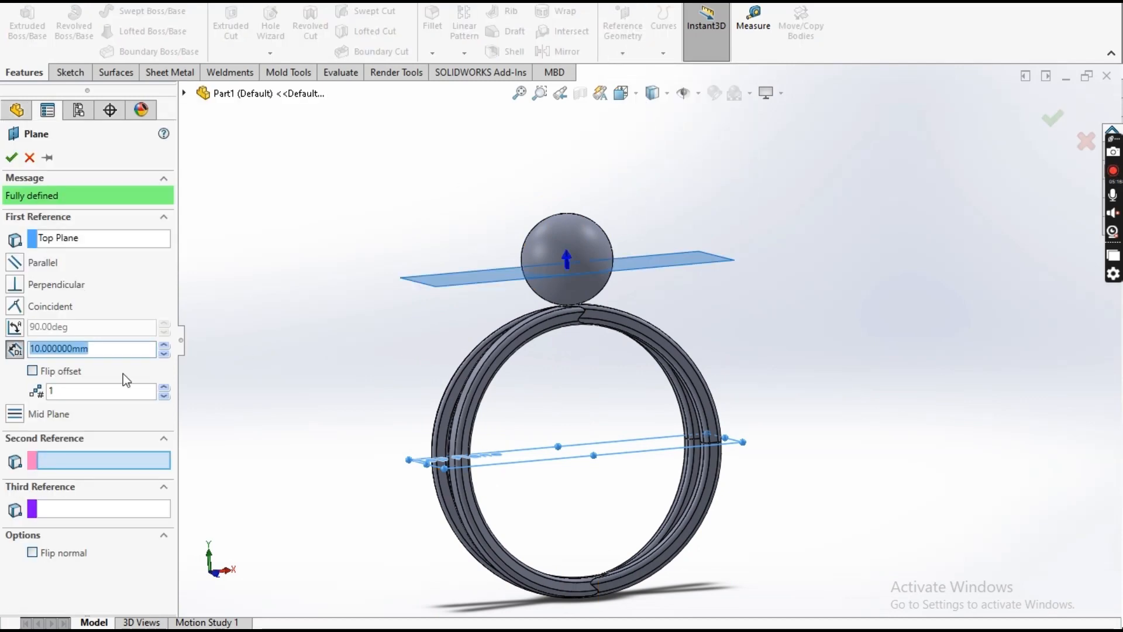
key("Return")
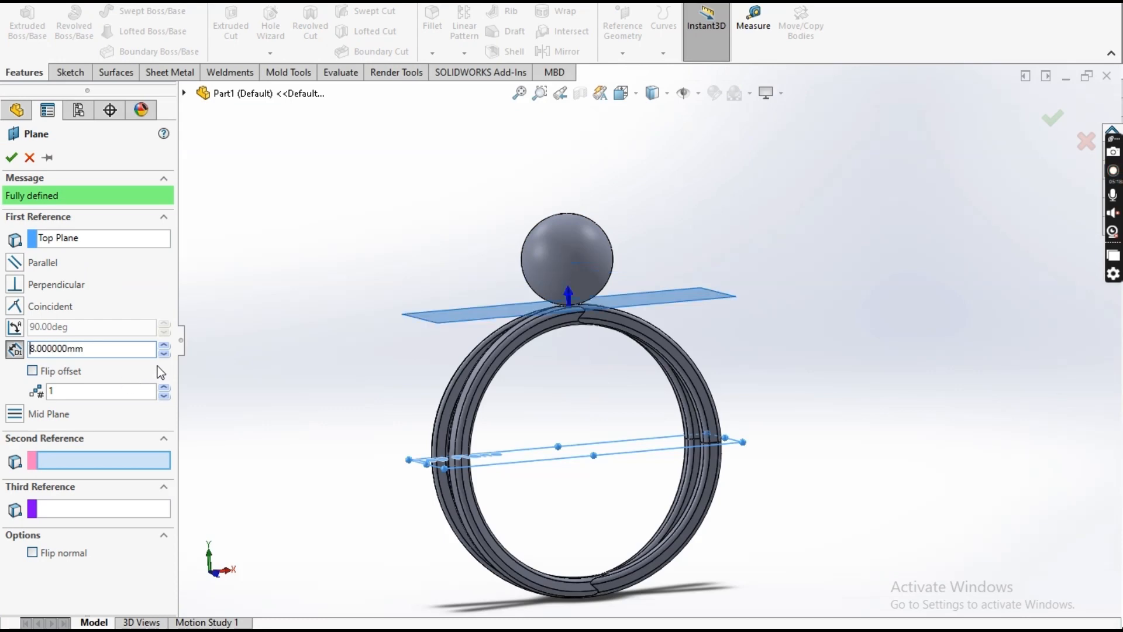
left_click(9, 159)
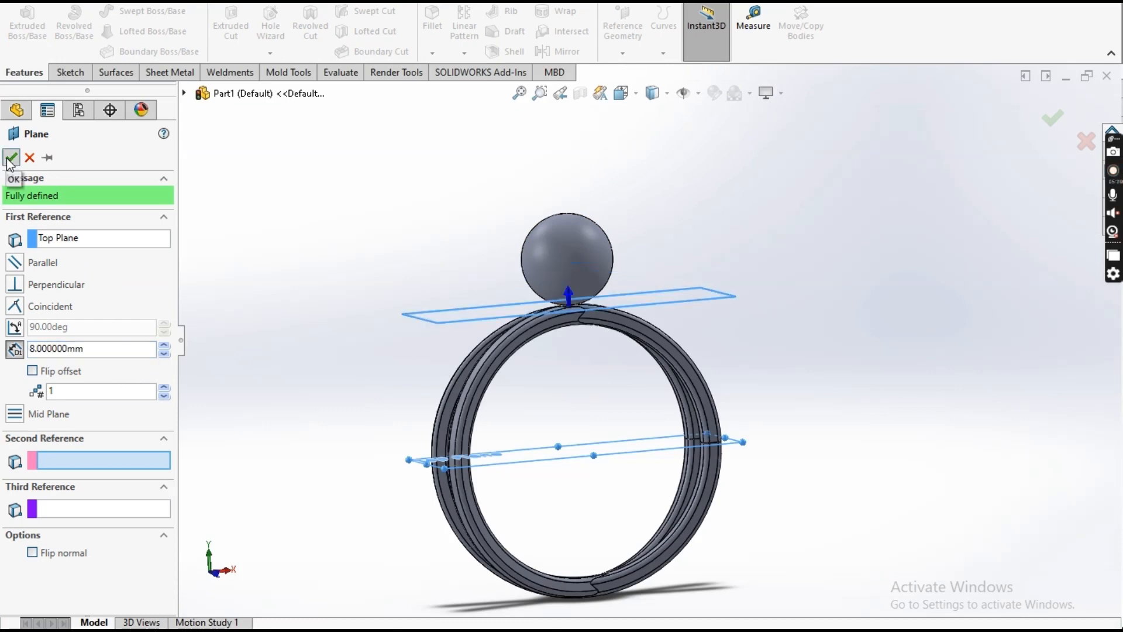
scroll(527, 310, "down", 6)
key("ctrl+1")
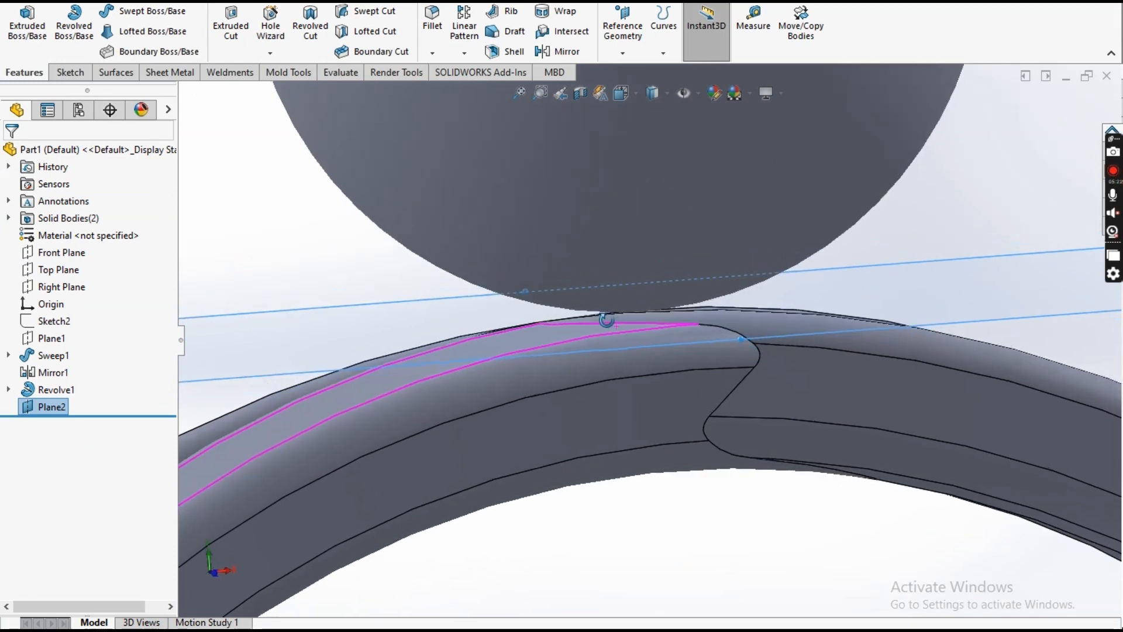
scroll(592, 313, "up", 5)
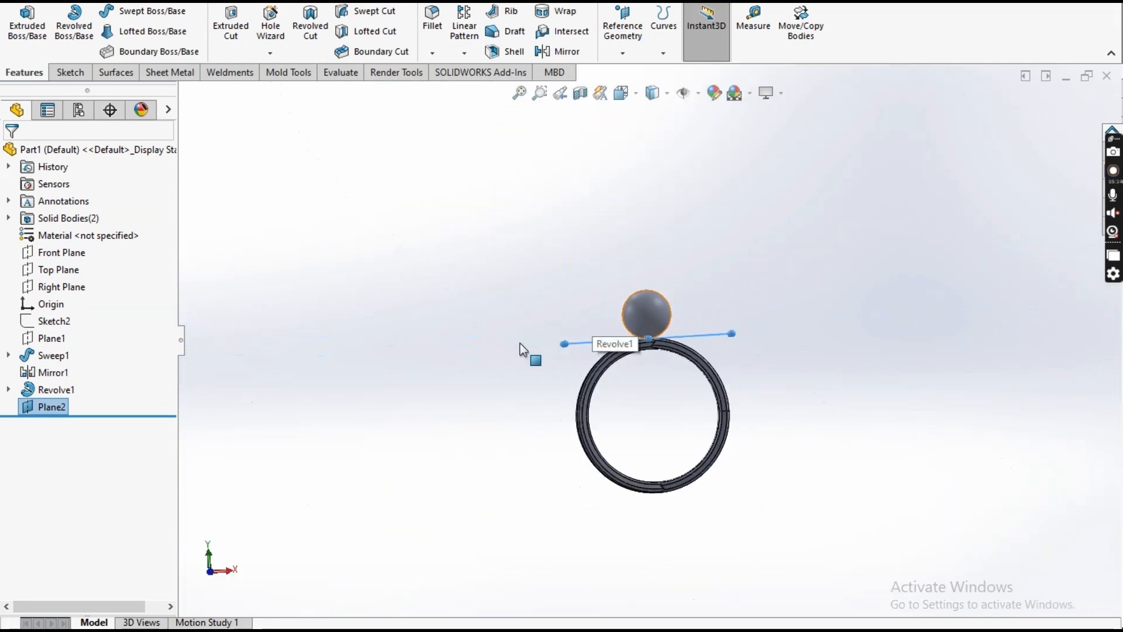
Edit the new reference plane to set its offset from the Top Plane to 8.03 mm
right_click(51, 408)
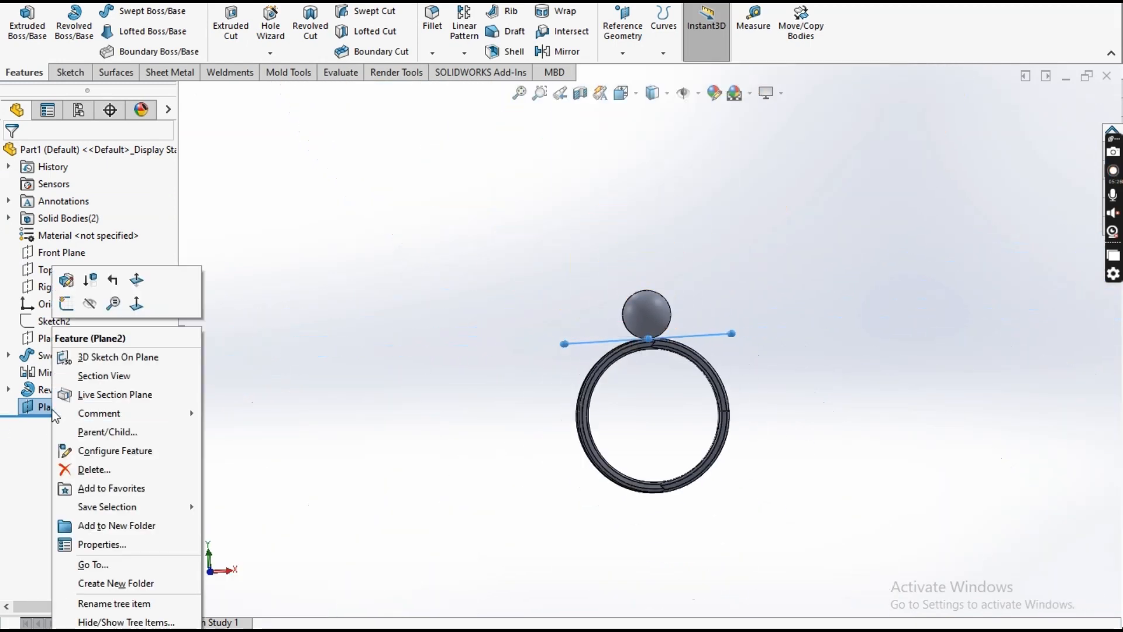
left_click(66, 286)
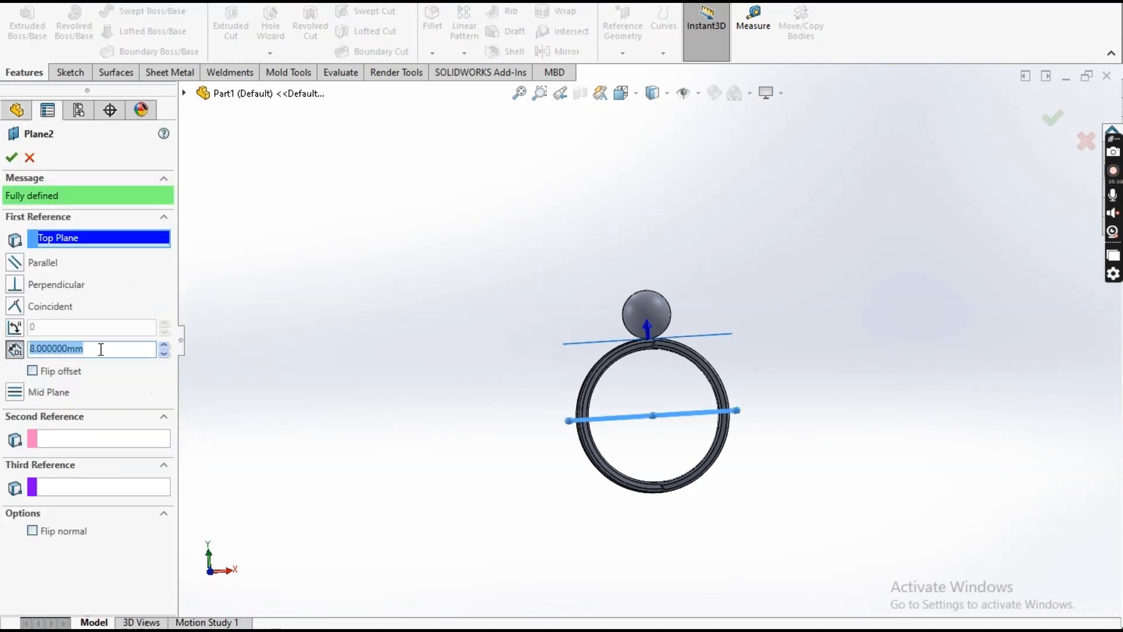
type("8")
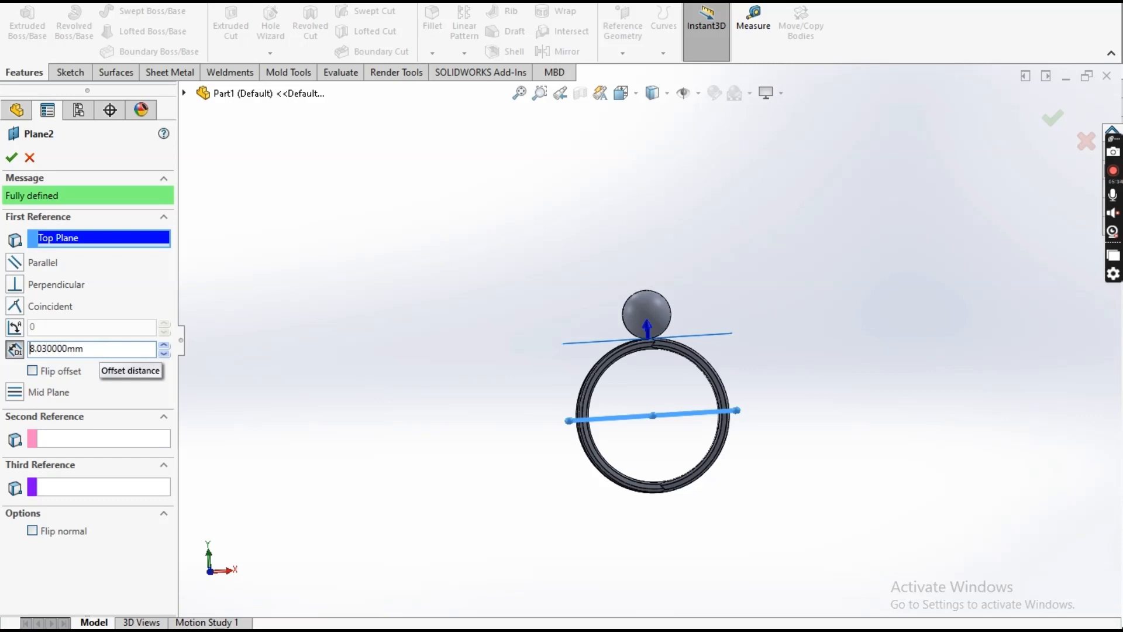
left_click(11, 158)
scroll(546, 346, "down", 5)
middle_click_drag(547, 345, 671, 337)
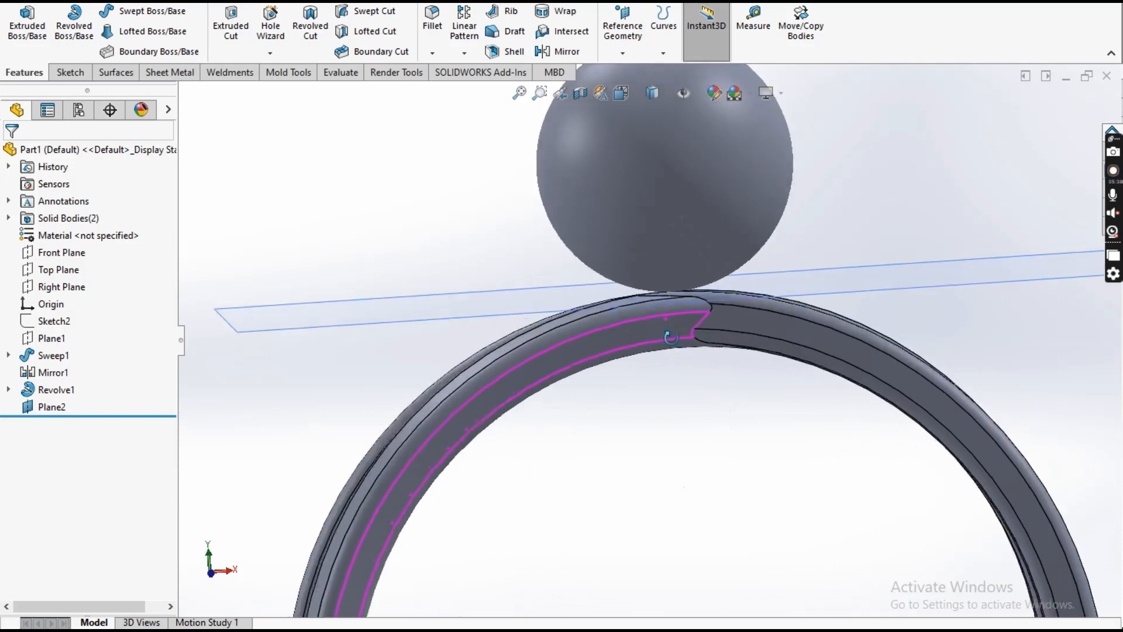
scroll(672, 337, "up", 5)
Start a sketch on the offset plane and draw a vertical centerline from the origin down past the sphere's edge
left_click(804, 317)
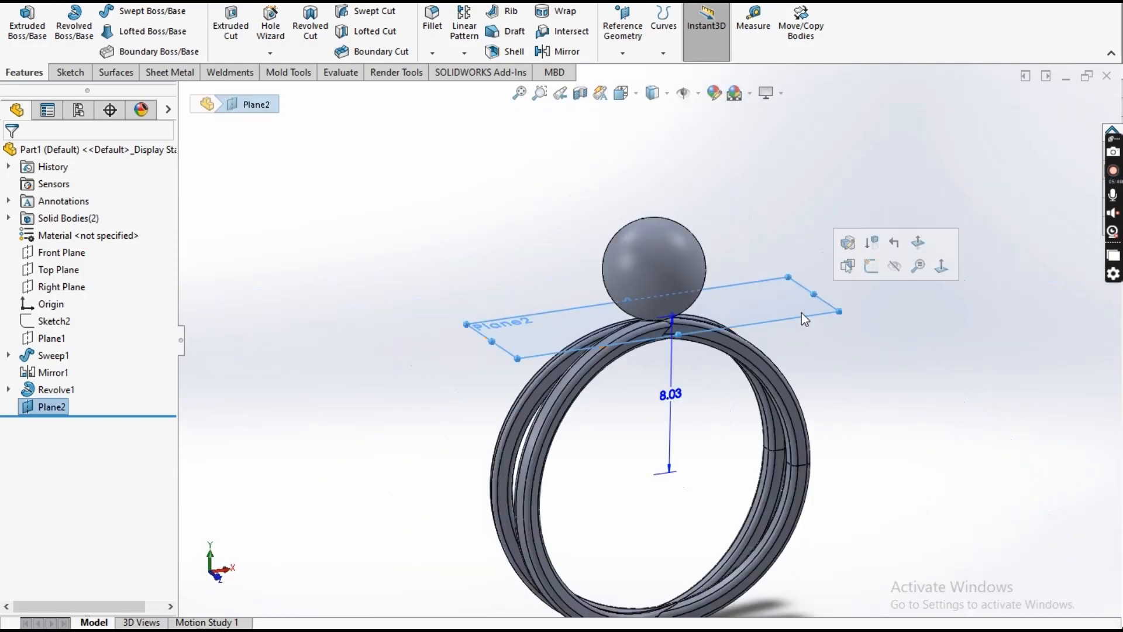
left_click(872, 266)
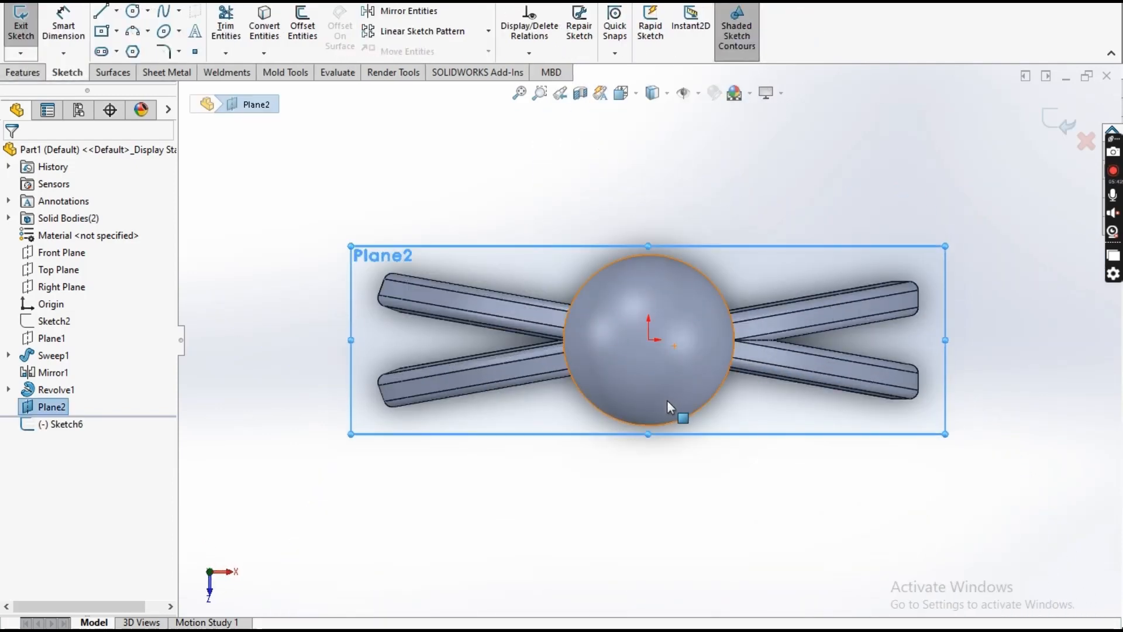
left_click(116, 11)
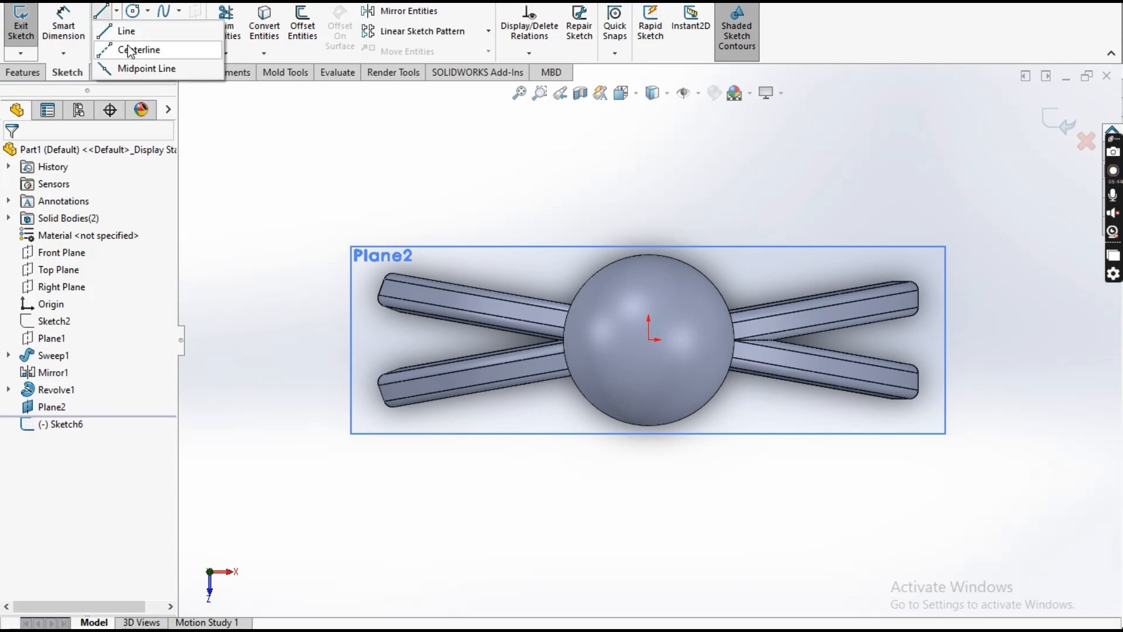
left_click(130, 51)
left_click(648, 339)
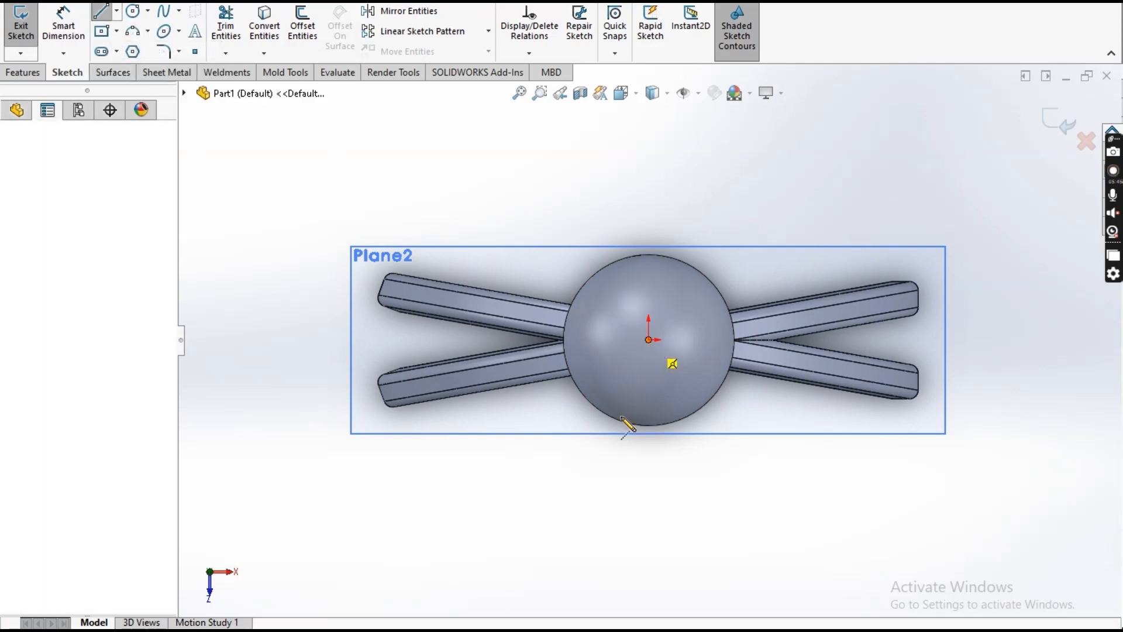
left_click(649, 469)
key("Escape")
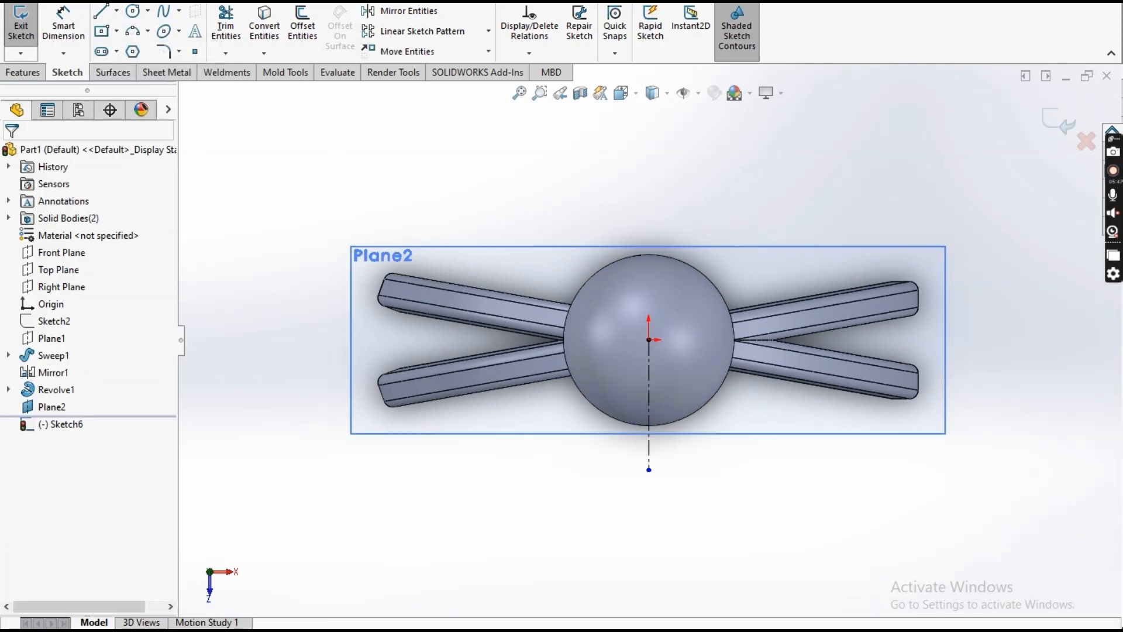
Dimension the vertical centerline to a length of 5 mm
left_click(65, 37)
left_click(649, 436)
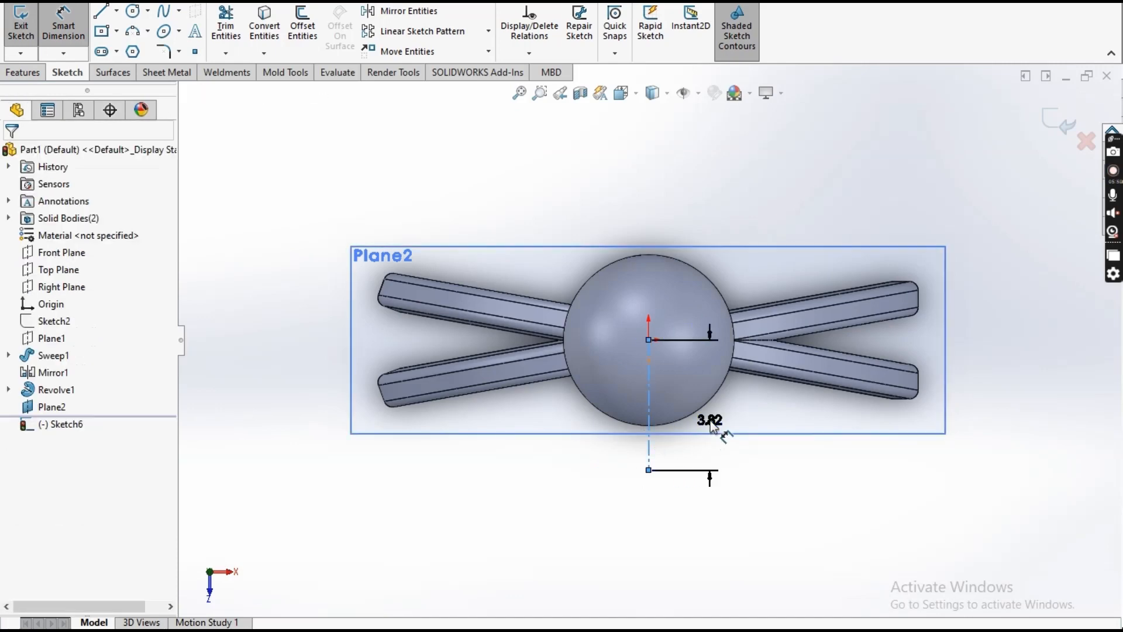
left_click(710, 420)
type("4")
key("Return")
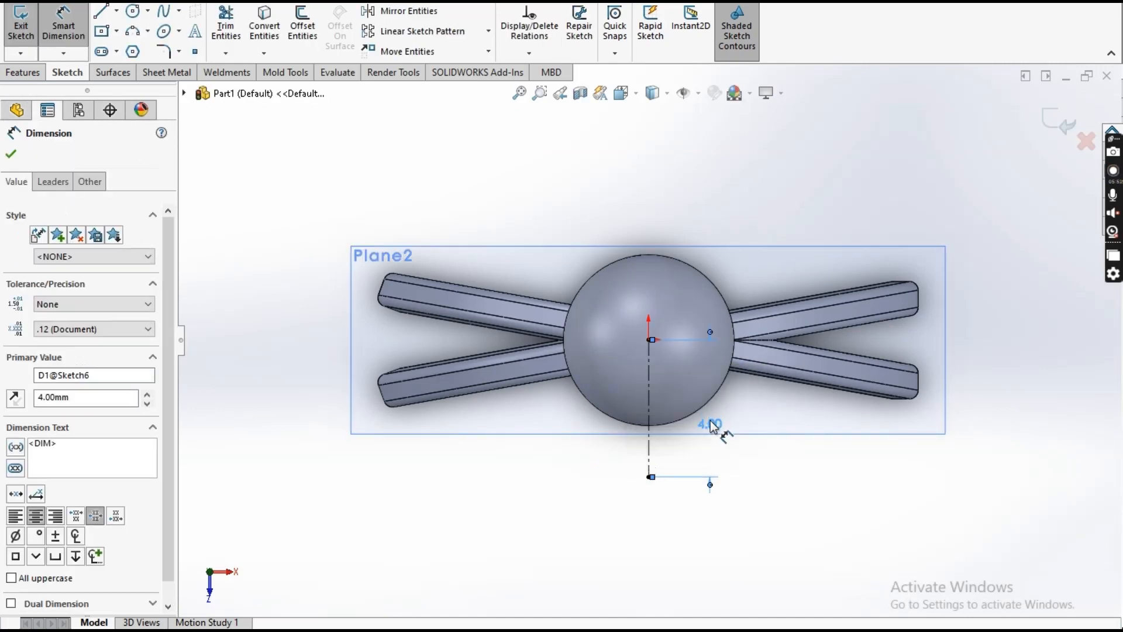
double_click(710, 420)
type("6")
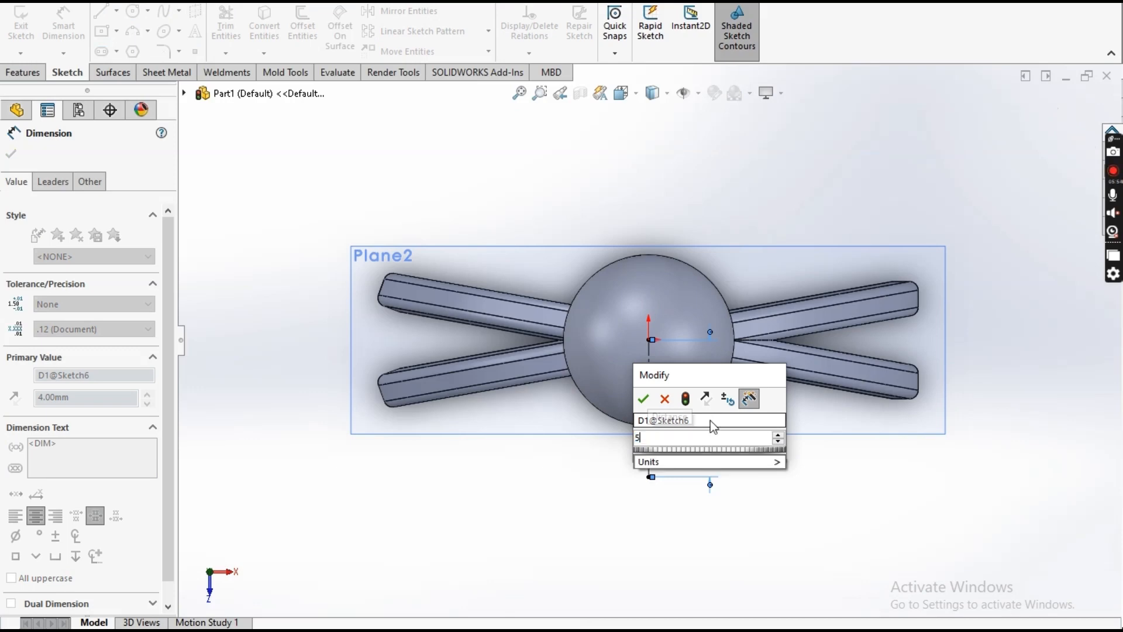
key("Return")
key("Escape")
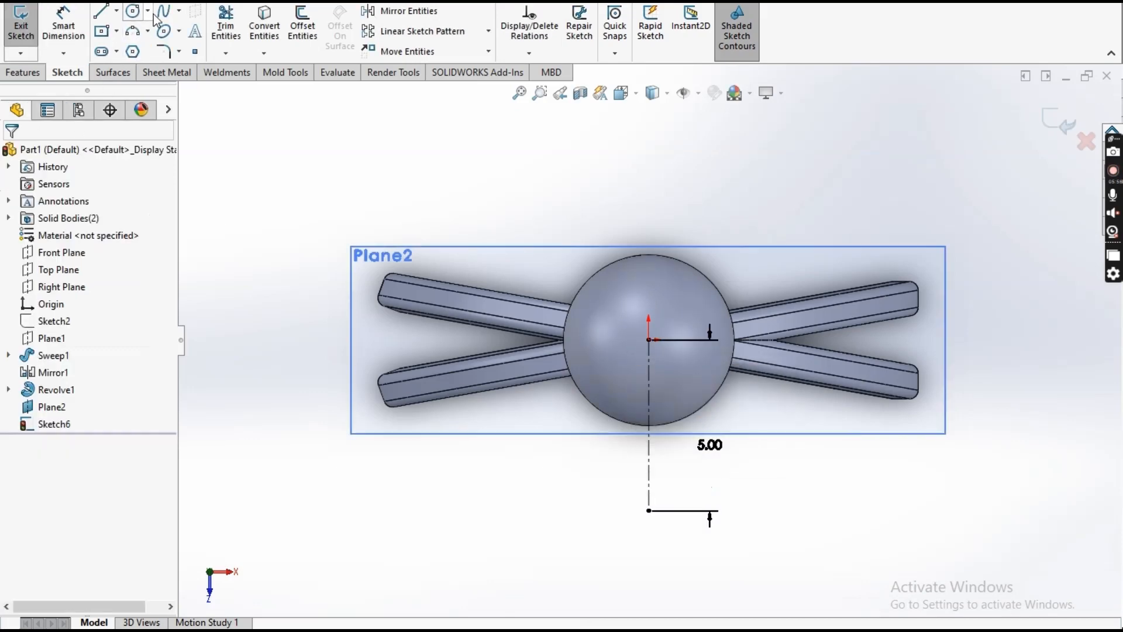
Sketch a three-point arc of about 2.94 mm radius from the origin to the centerline's lower end, bulging to the left
left_click(138, 31)
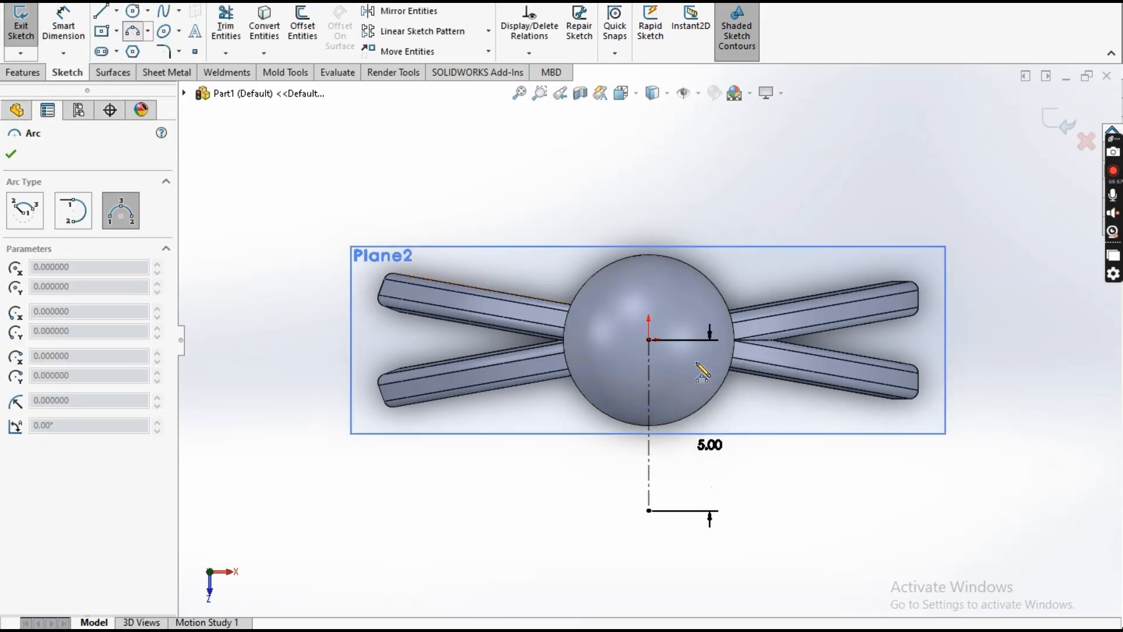
left_click(649, 339)
left_click(649, 510)
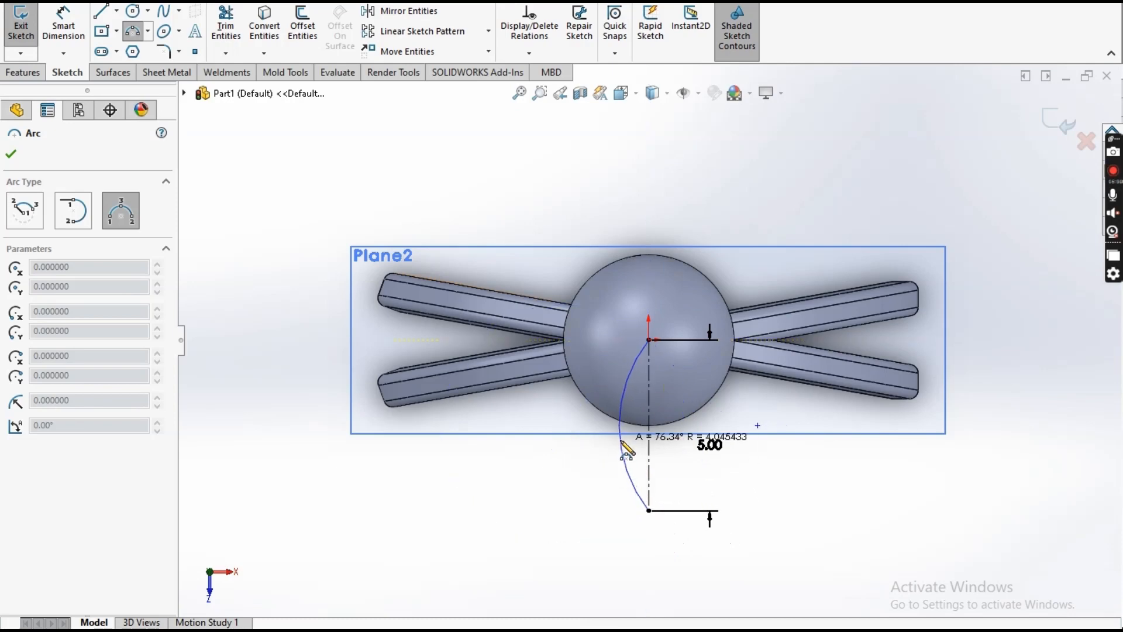
left_click(602, 430)
key("Escape")
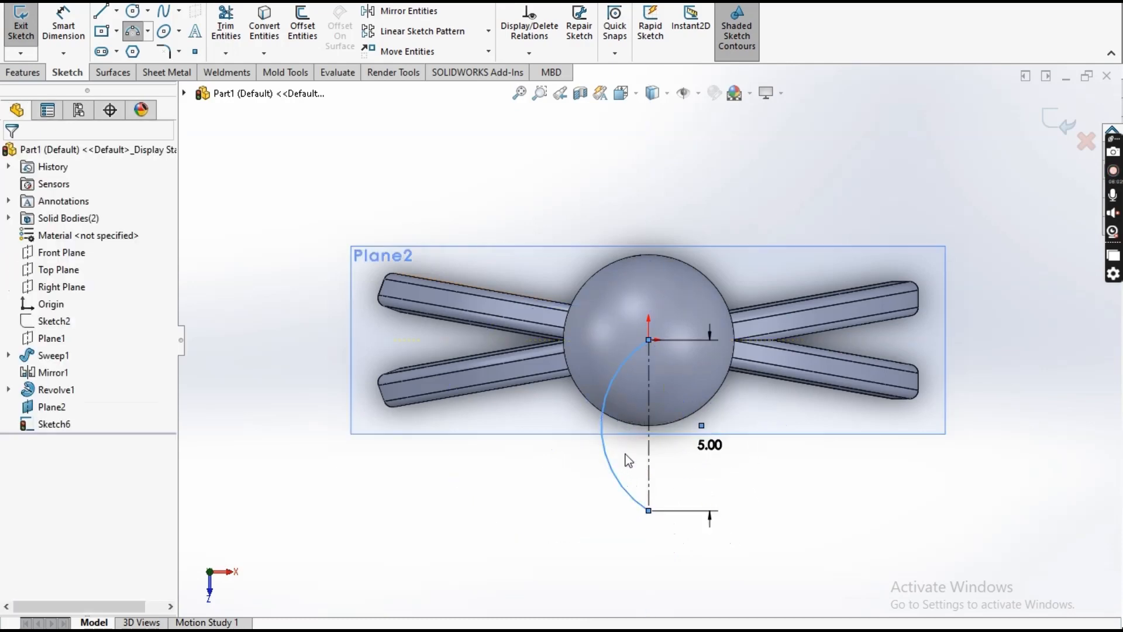
Dimension the arc's radius to 3 mm
left_click(63, 26)
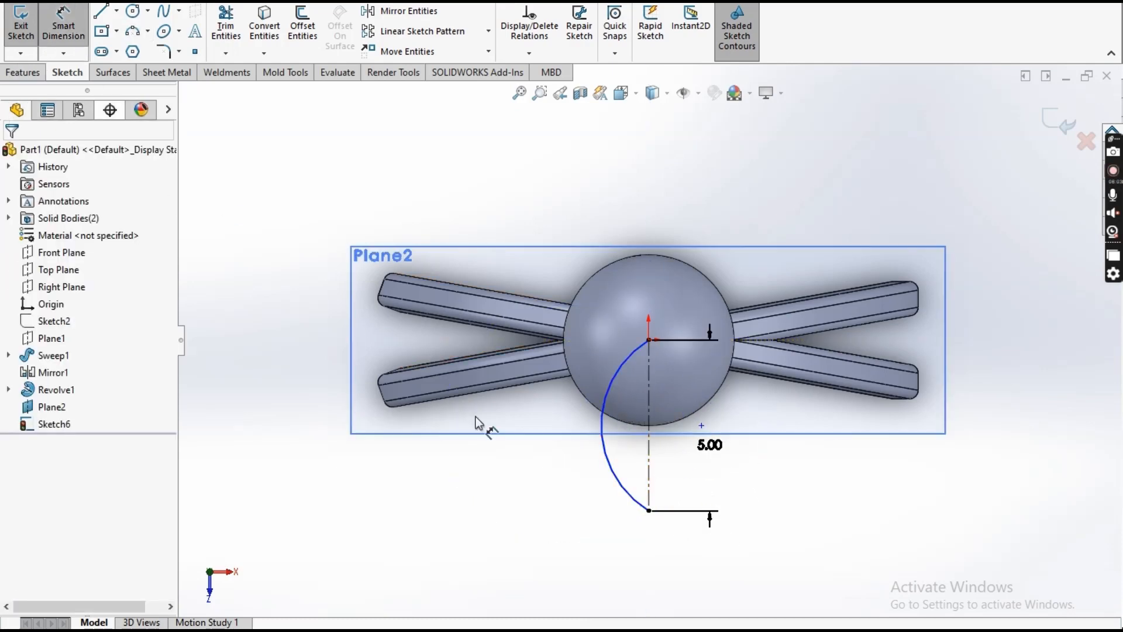
left_click(612, 472)
left_click(479, 491)
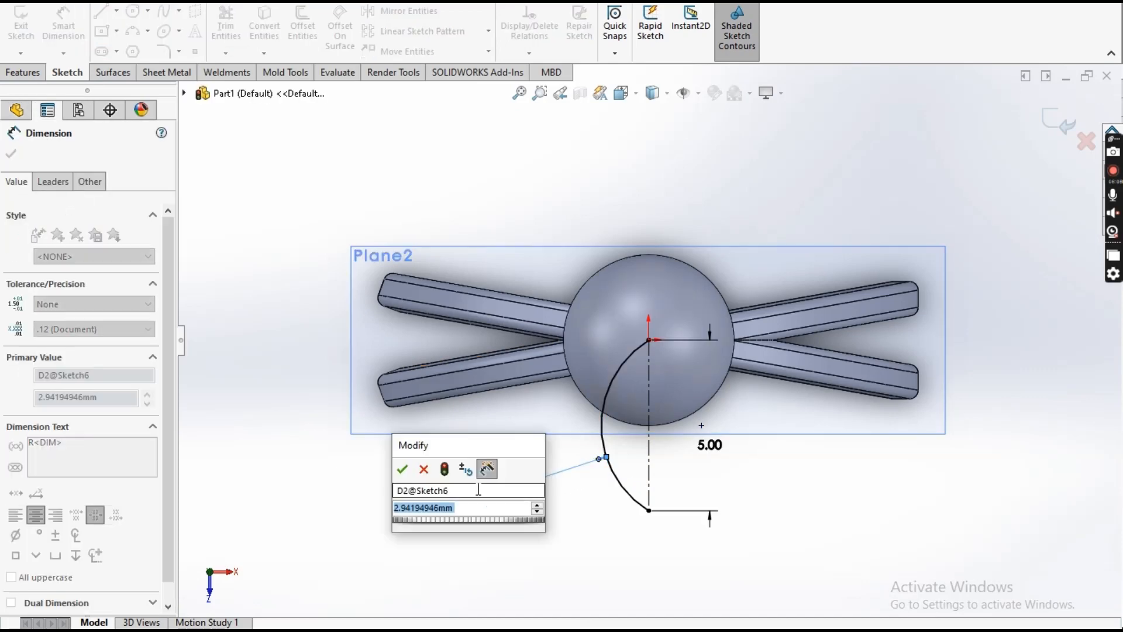
type("3")
key("Return")
key("Escape")
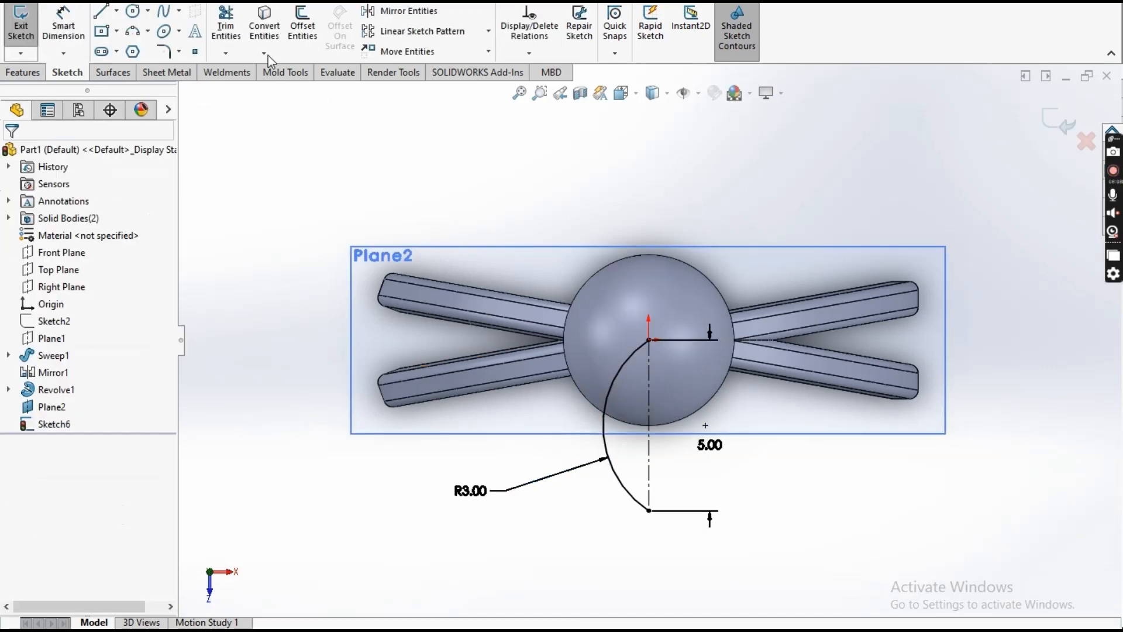
Mirror the arc about the vertical centerline to close the leaf-shaped outline
left_click(402, 11)
left_click(614, 473)
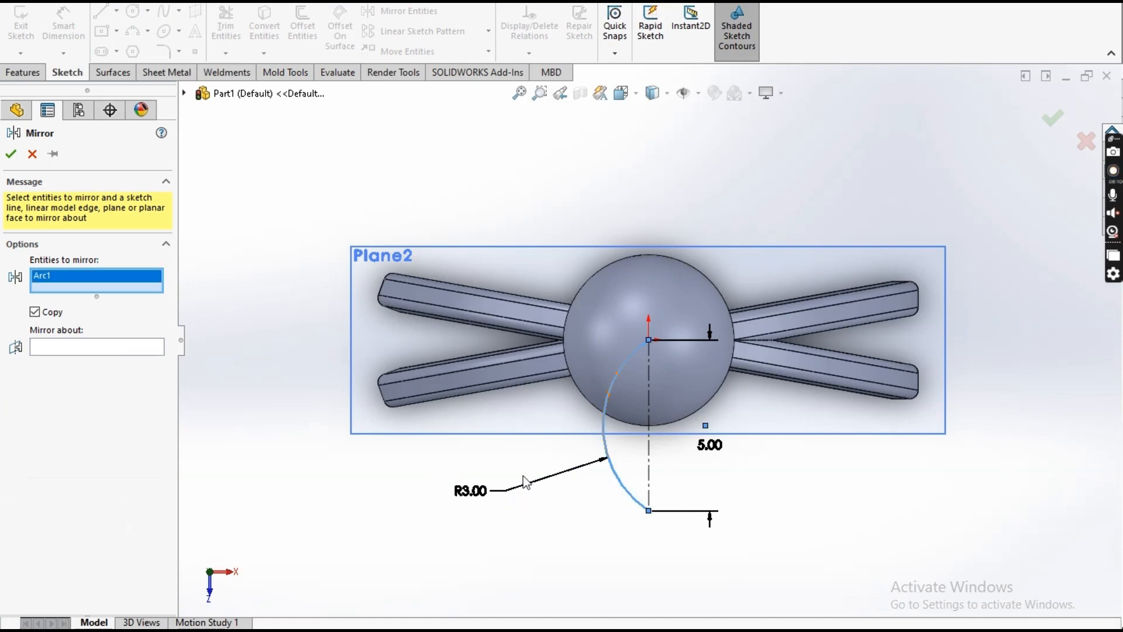
left_click(649, 487)
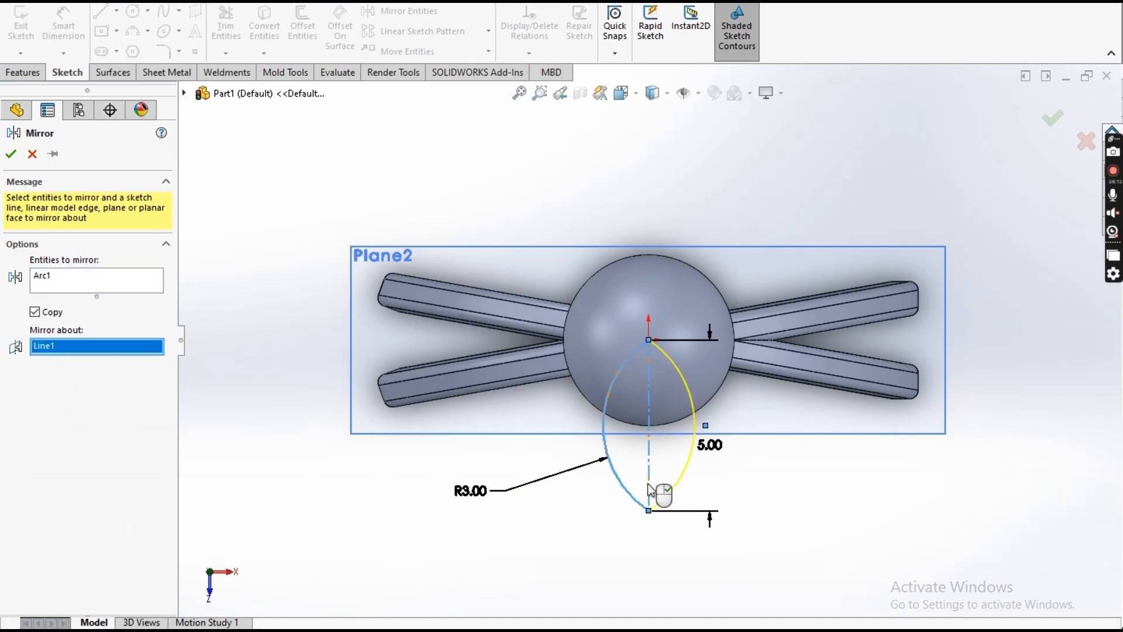
left_click(10, 154)
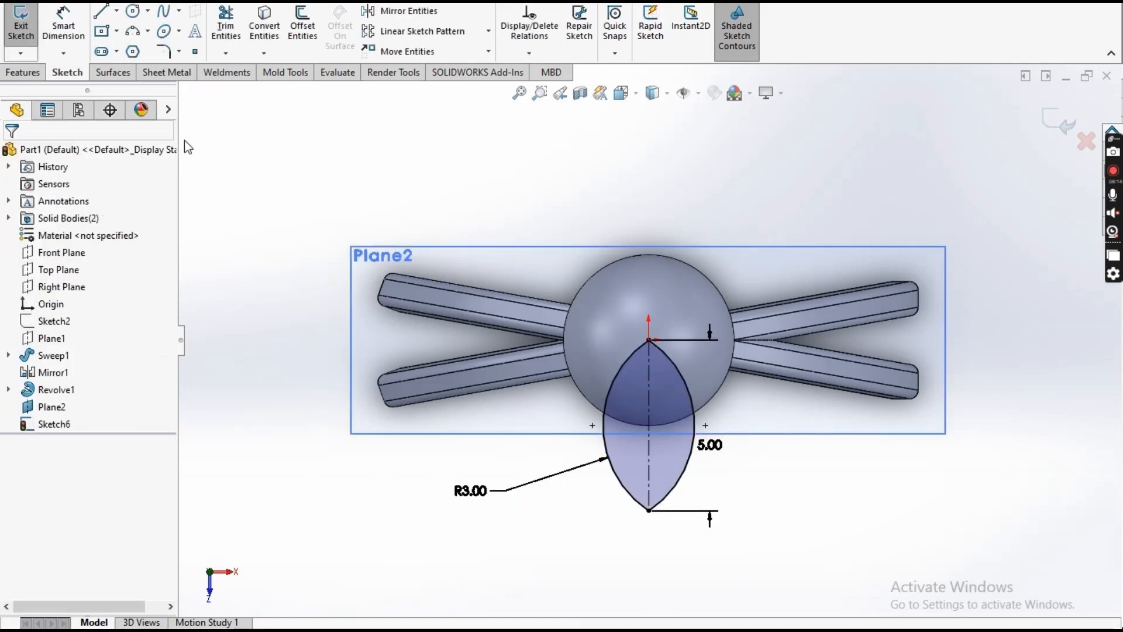
Offset the whole leaf outline 0.6 mm inward with the direction reversed, and exit the sketch
left_click(303, 26)
left_click(690, 411)
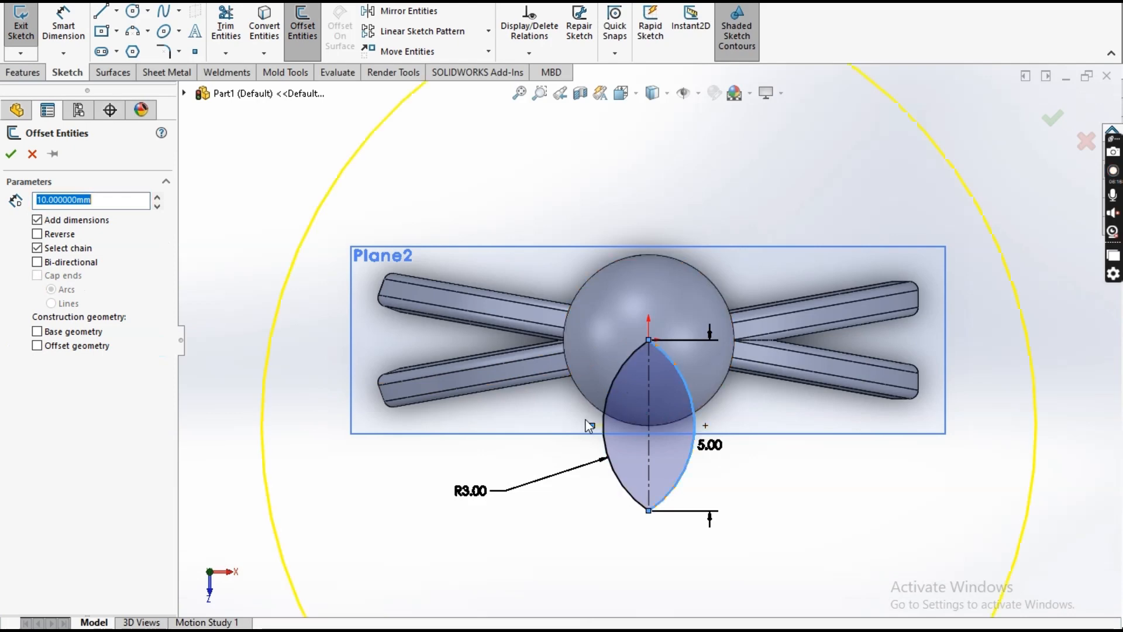
left_click(84, 206)
type("0.2")
key("Return")
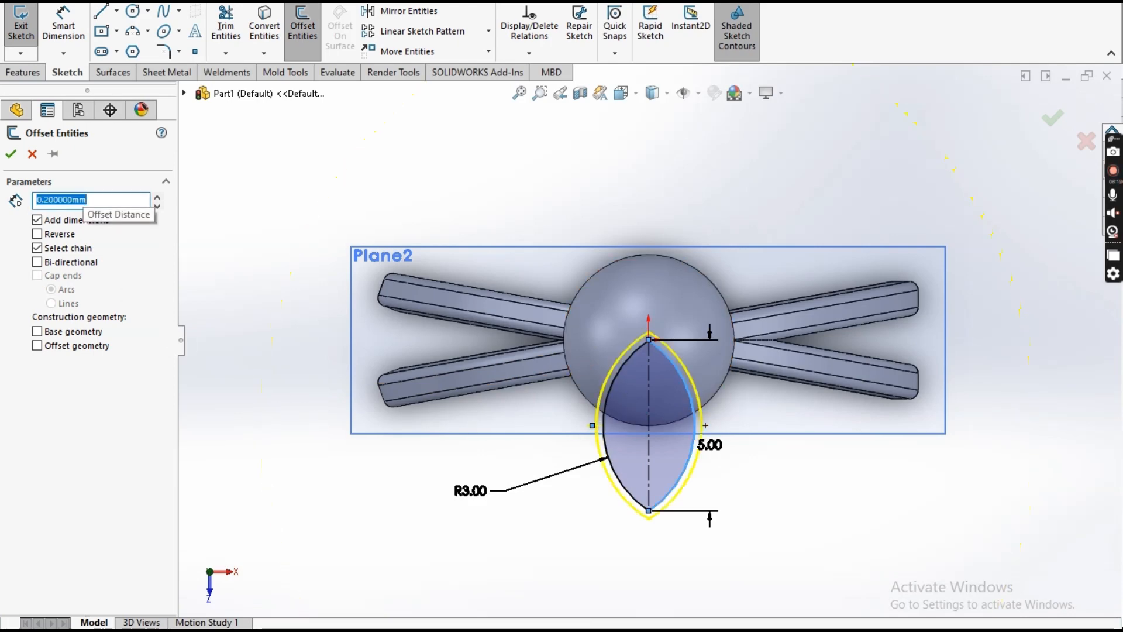
left_click(64, 234)
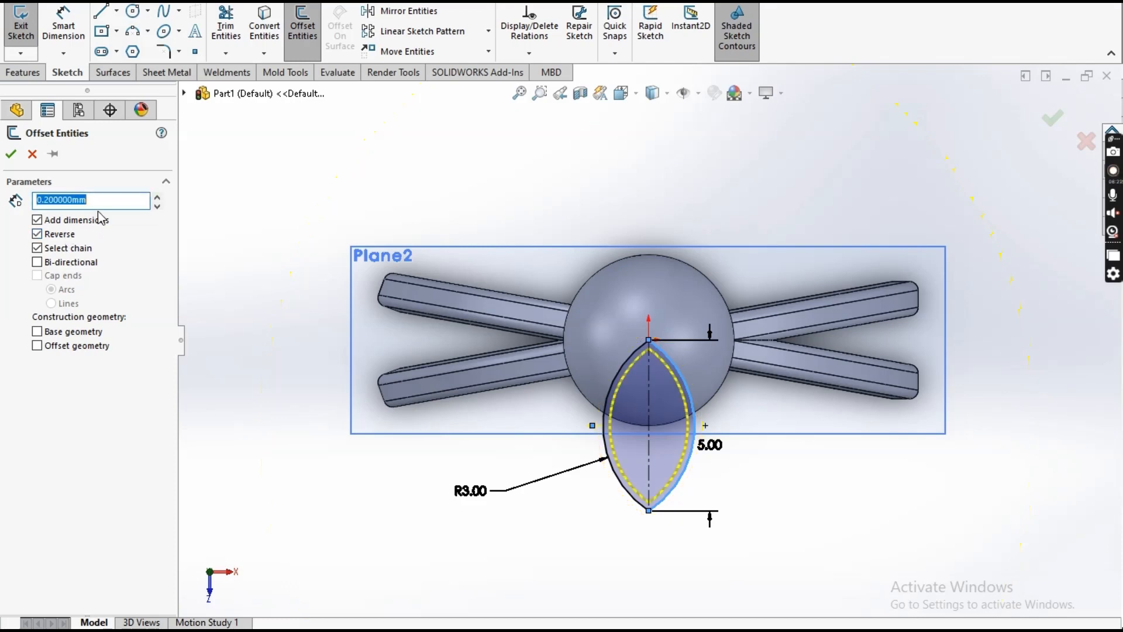
key("Return")
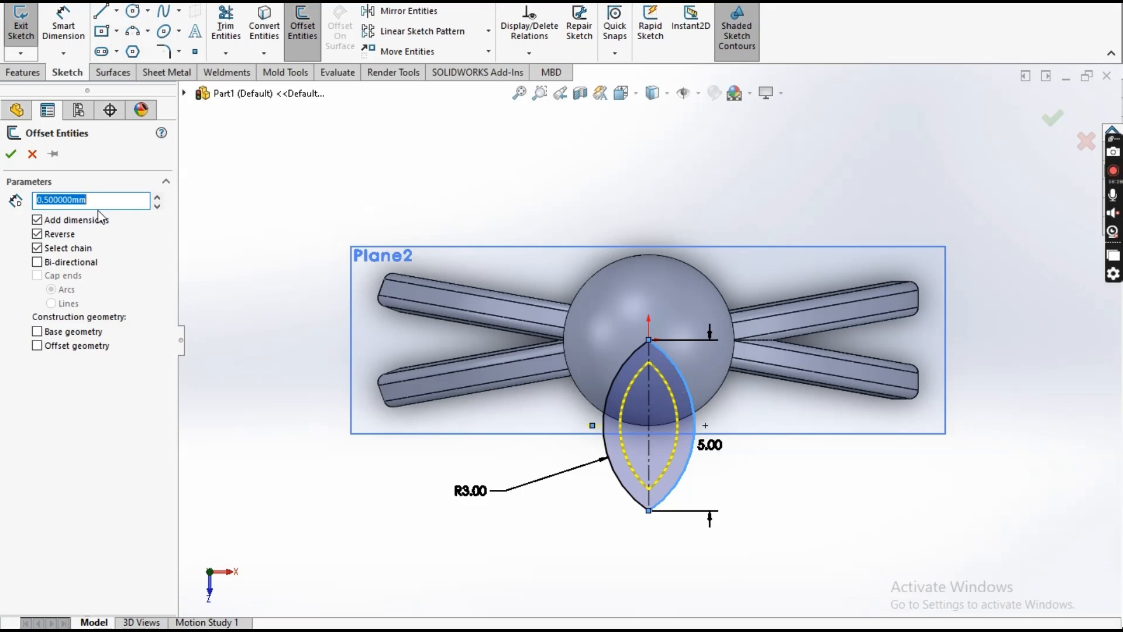
type("0.6")
key("Return")
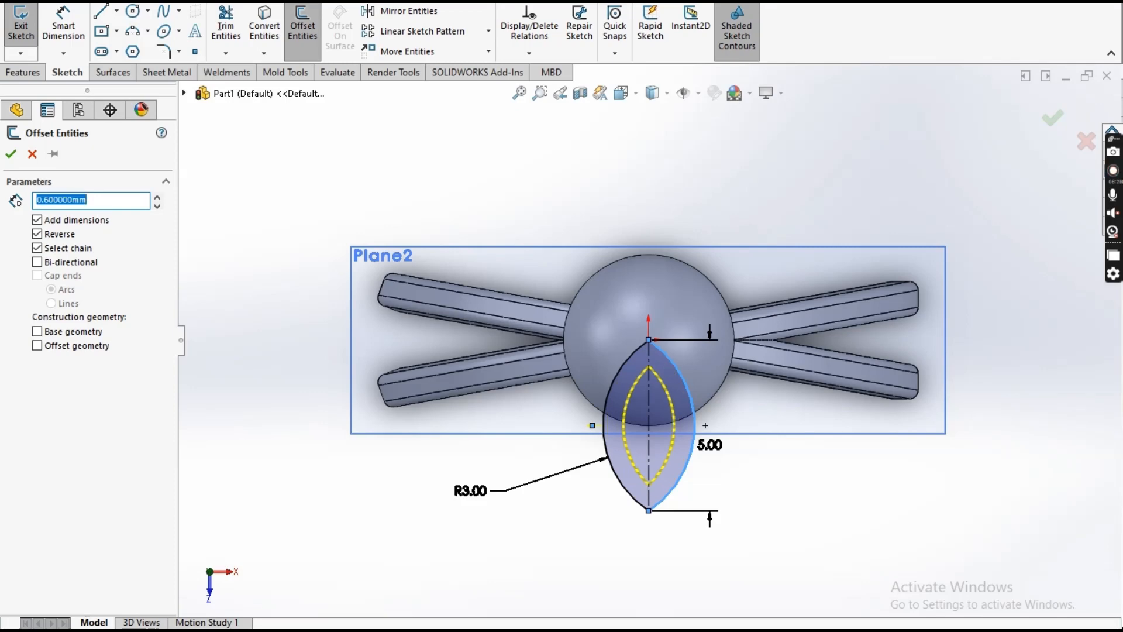
left_click(10, 151)
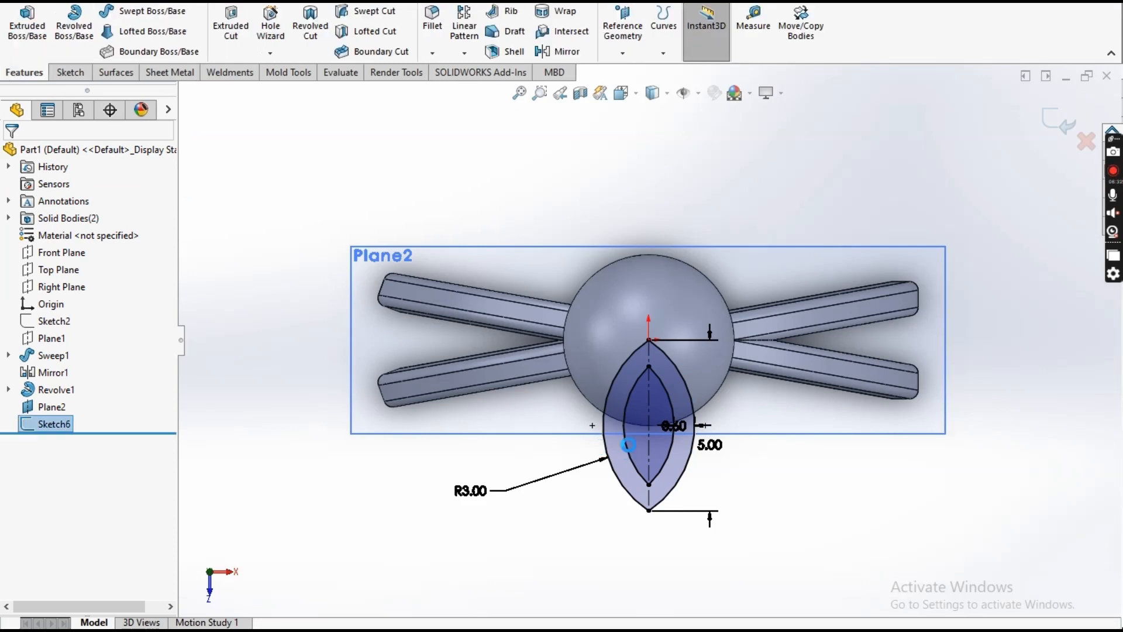
scroll(628, 448, "up", 5)
left_click(636, 448)
scroll(699, 420, "down", 4)
middle_click_drag(638, 431, 669, 286)
left_click(25, 430)
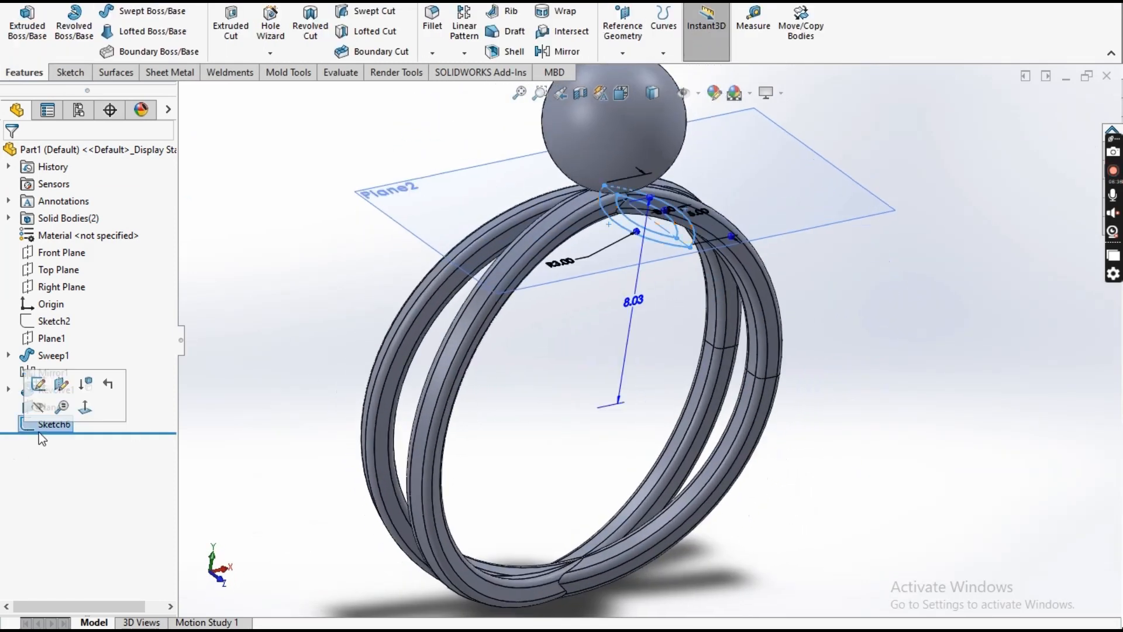
scroll(384, 403, "up", 3)
scroll(732, 192, "down", 2)
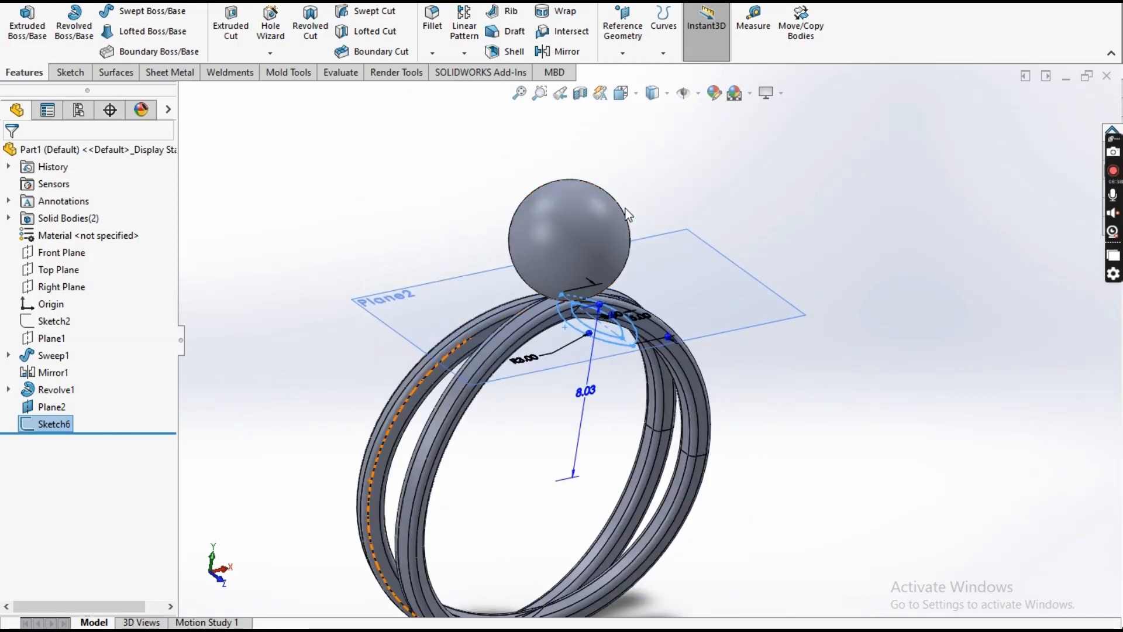
left_click(556, 12)
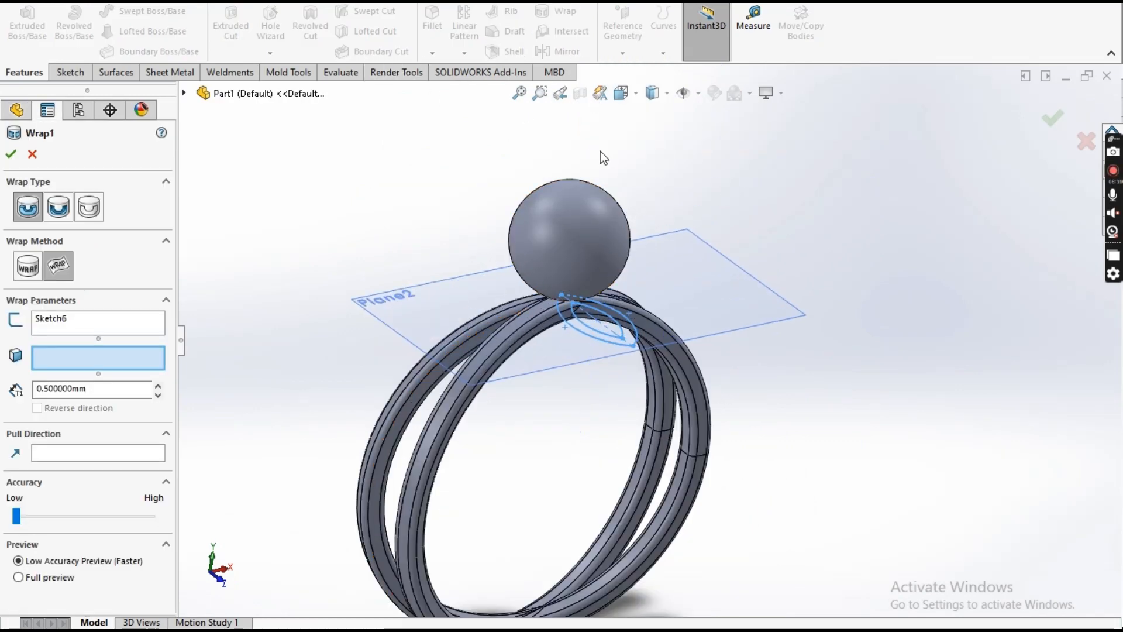
left_click(594, 253)
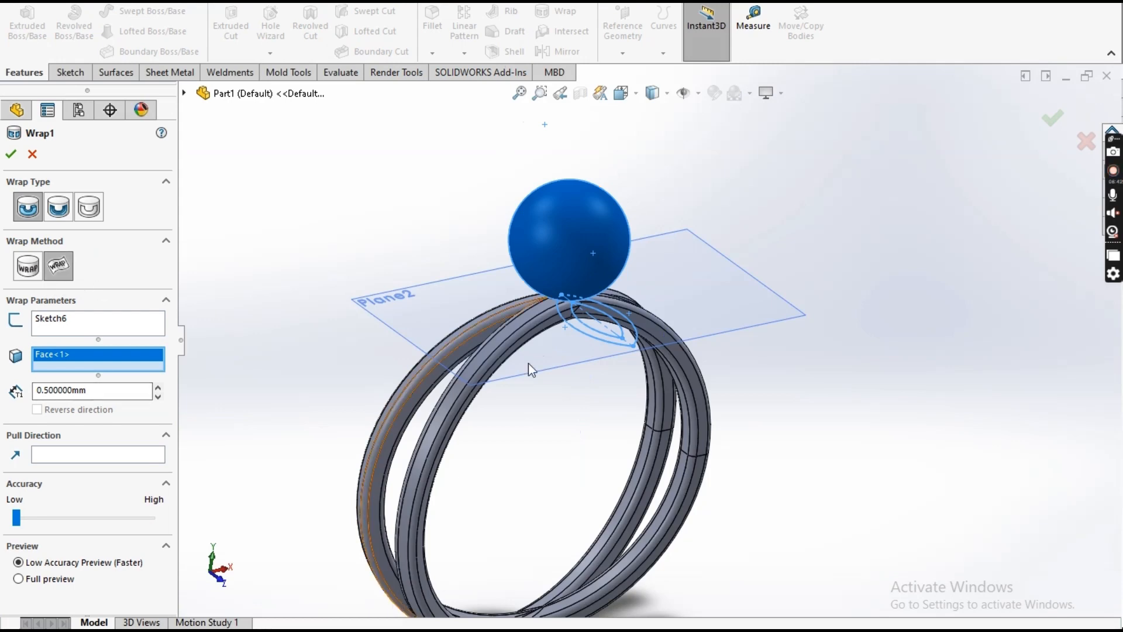
scroll(595, 258, "down", 3)
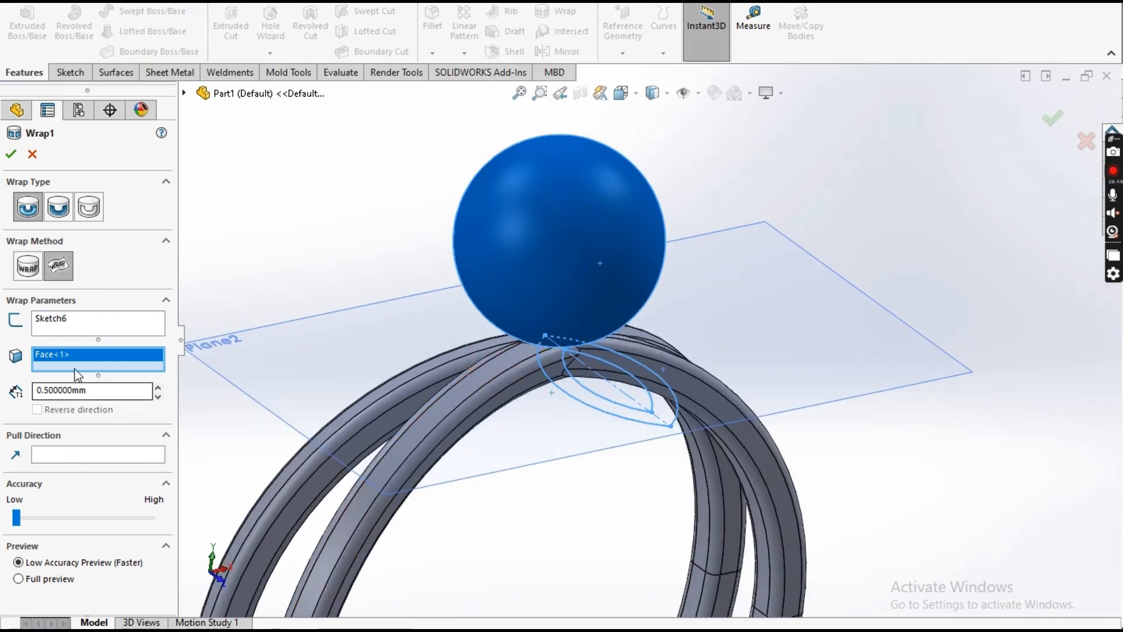
left_click(89, 211)
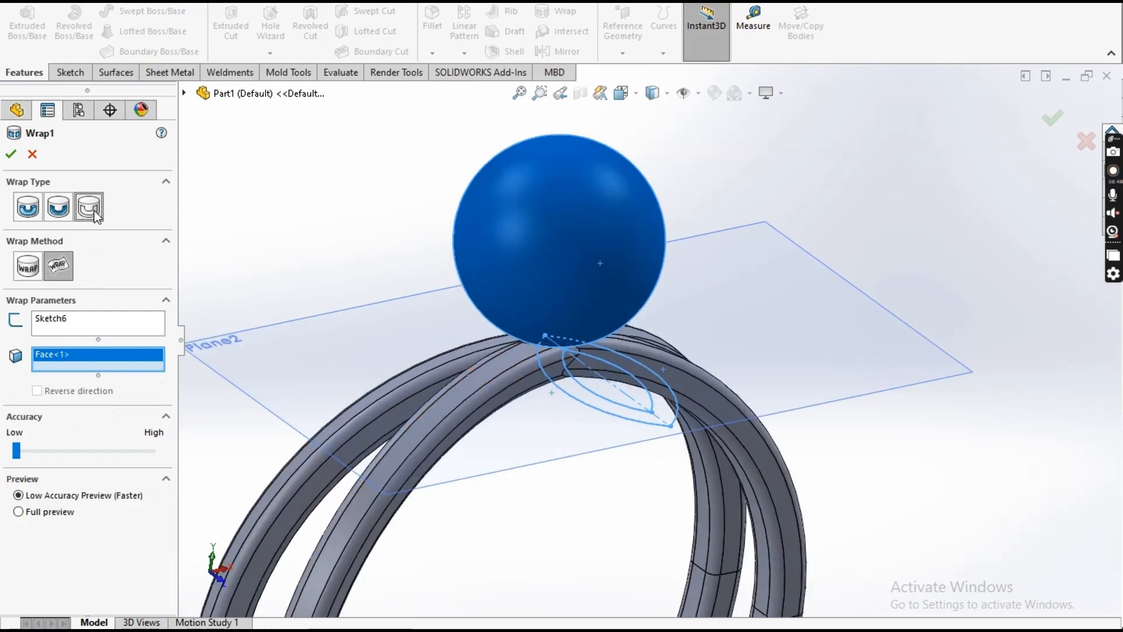
left_click(28, 267)
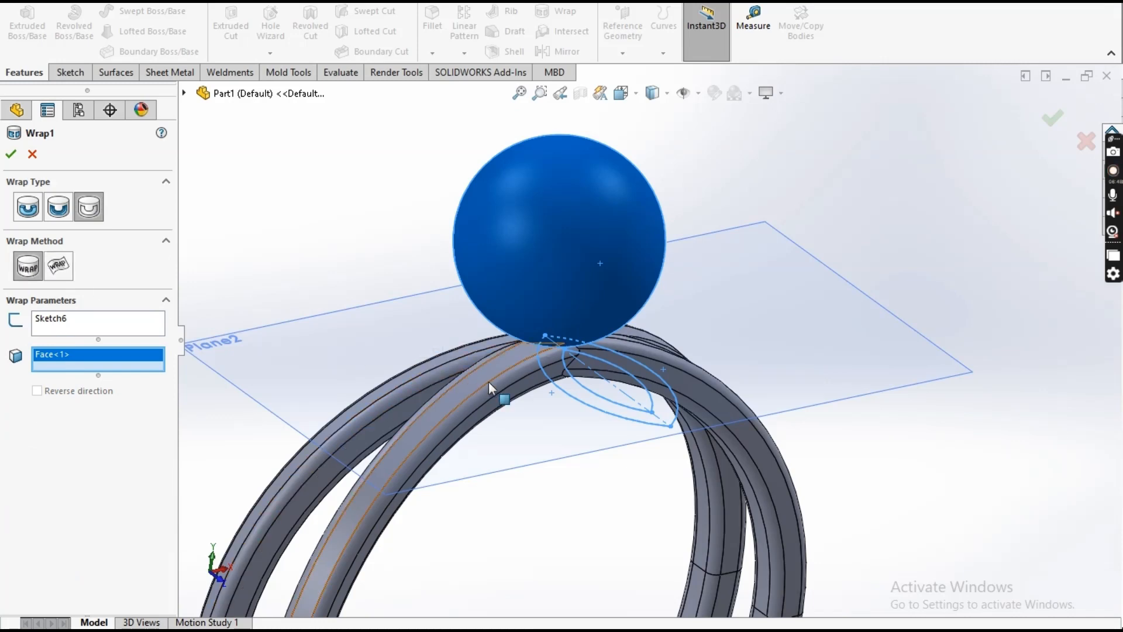
scroll(556, 292, "up", 3)
scroll(616, 316, "down", 1)
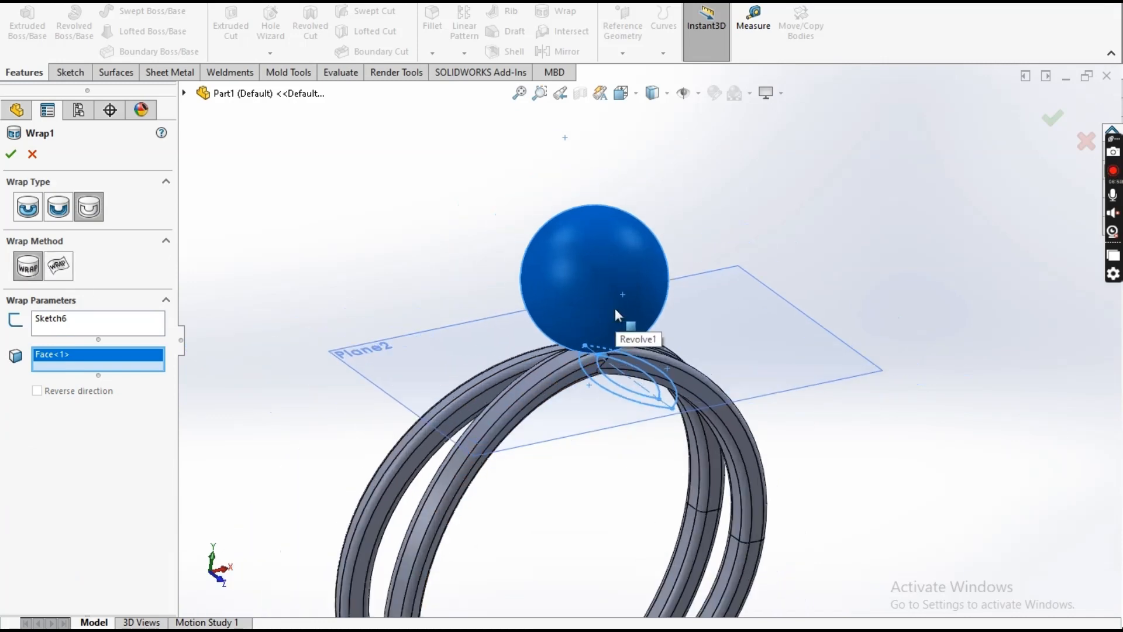
left_click(65, 263)
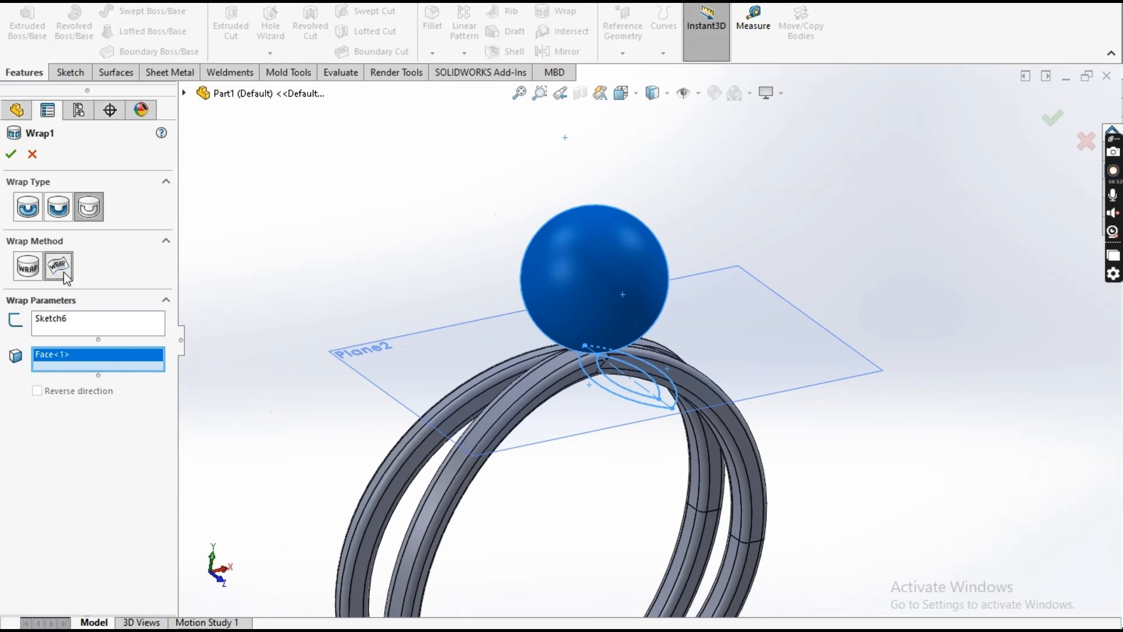
right_click(93, 371)
left_click(135, 374)
left_click(76, 323)
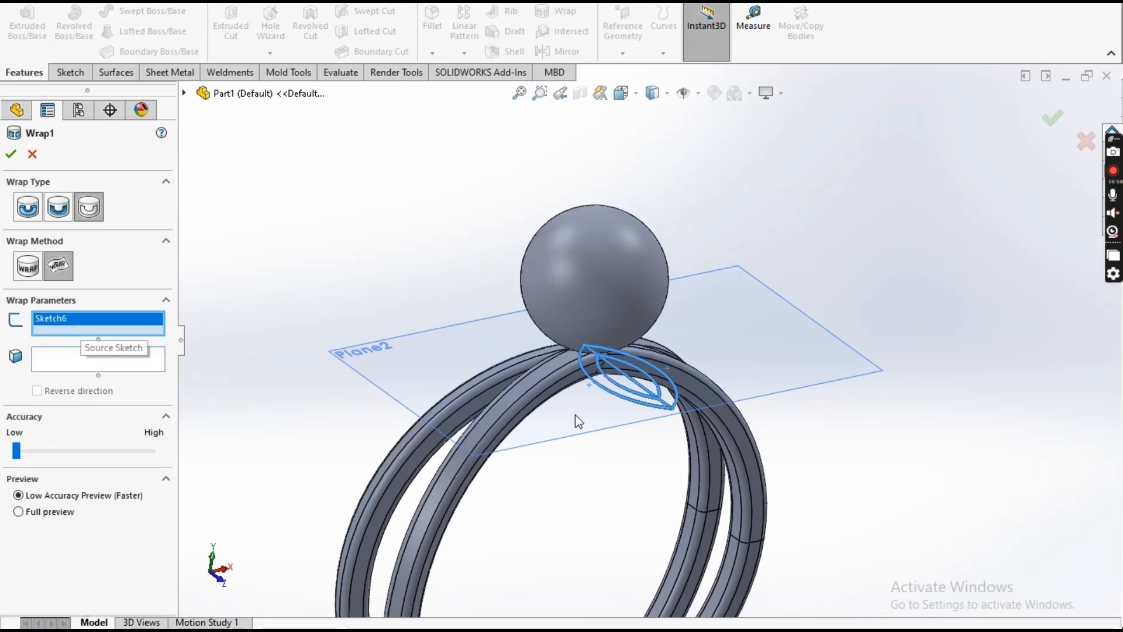
middle_click_drag(630, 421, 631, 465)
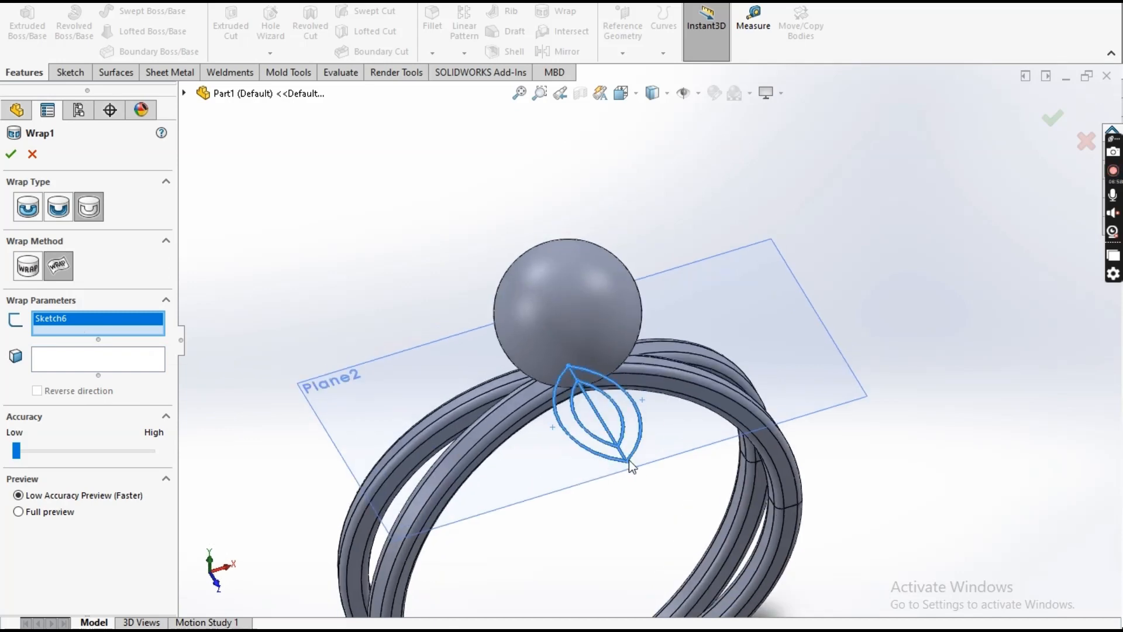
left_click(96, 359)
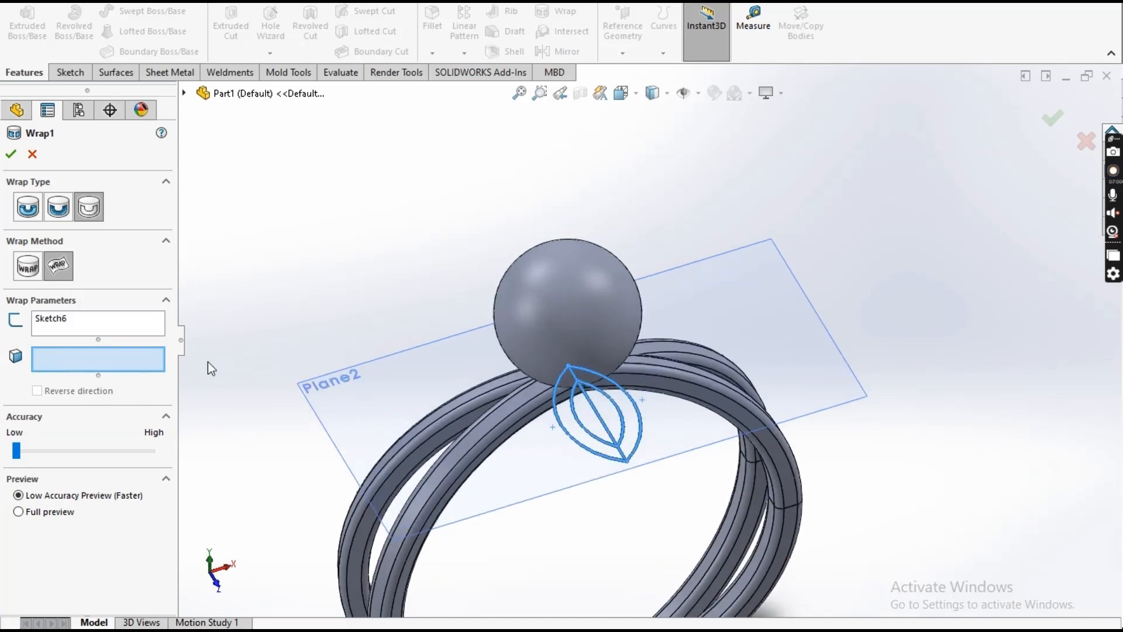
left_click(609, 351)
middle_click_drag(555, 455, 462, 486)
scroll(575, 440, "down", 3)
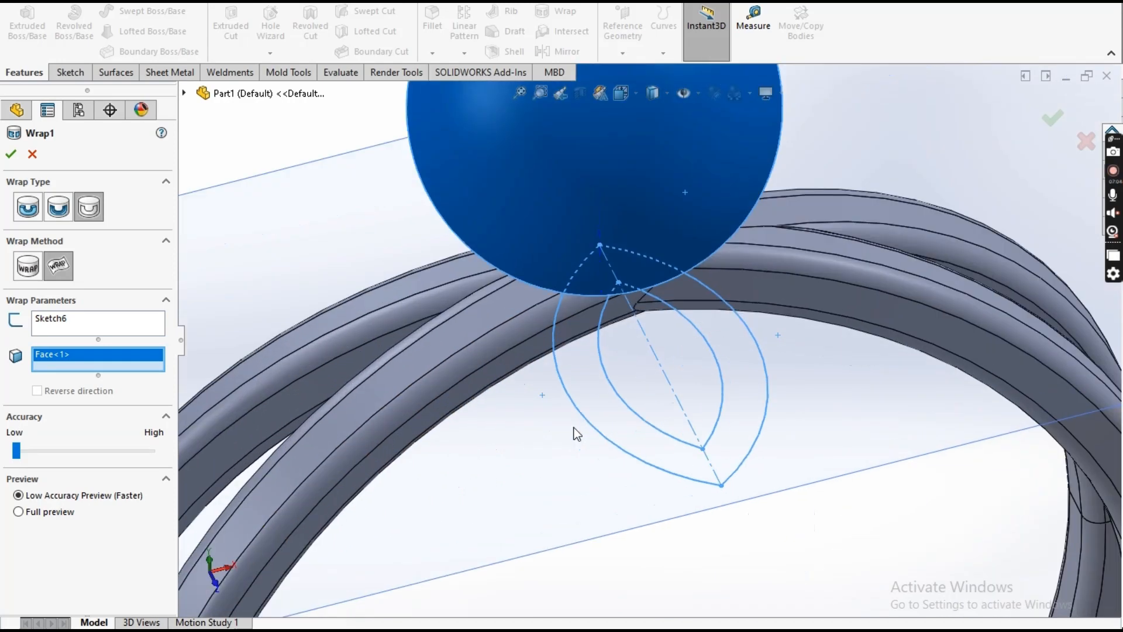
key("f")
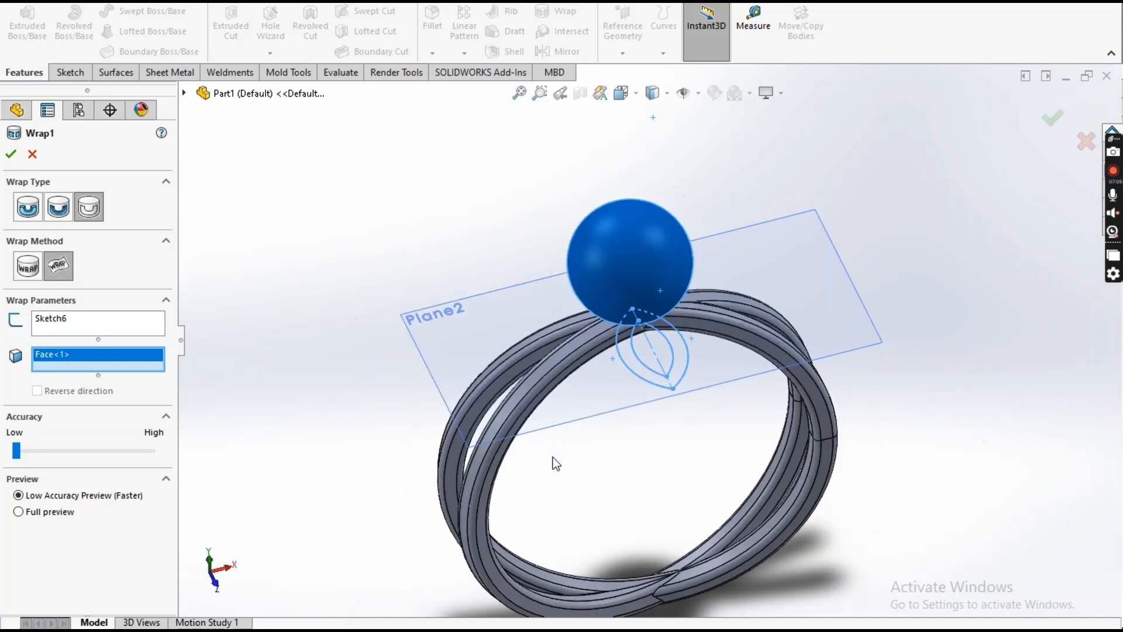
left_click(34, 154)
Change the offset of the leaf sketch's reference plane from the Top Plane to 8 mm
left_click(51, 406)
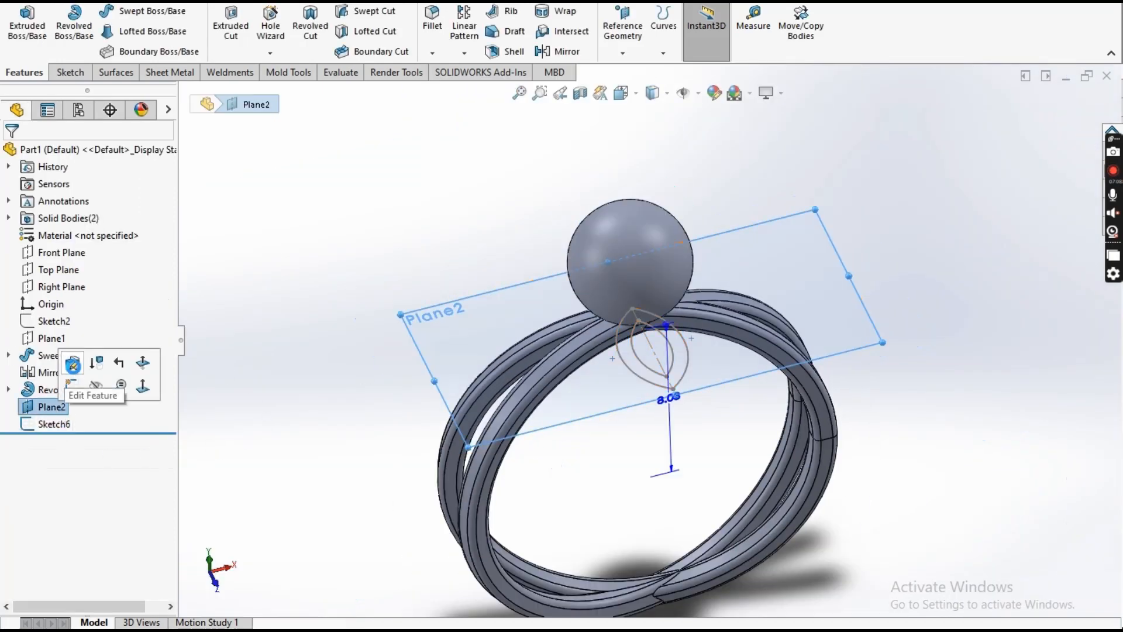
left_click(72, 364)
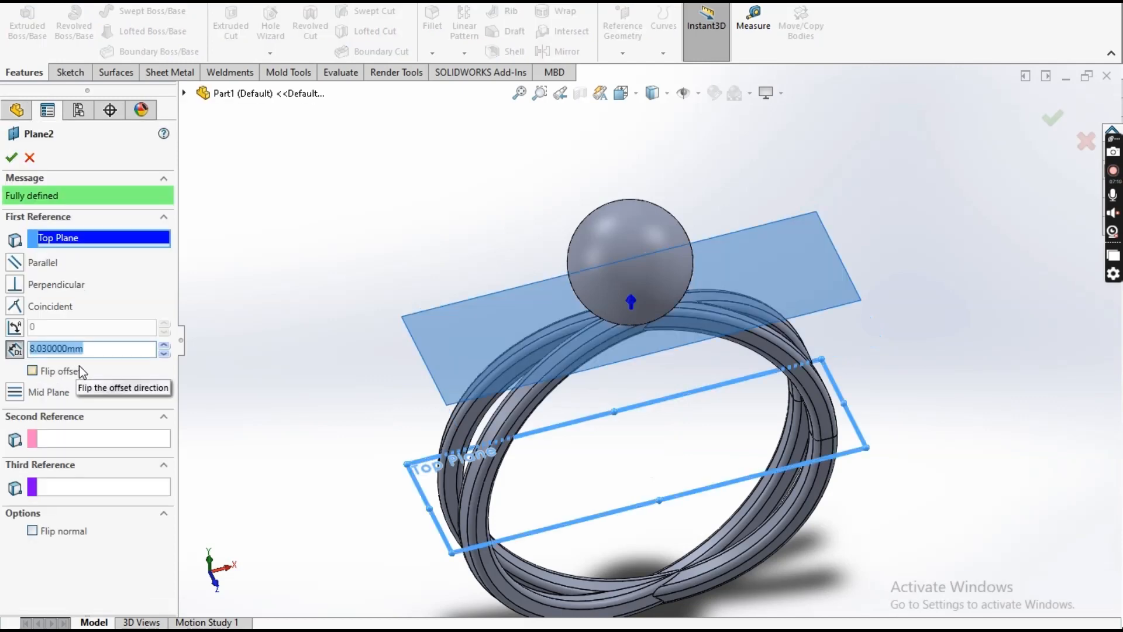
type("8")
key("Return")
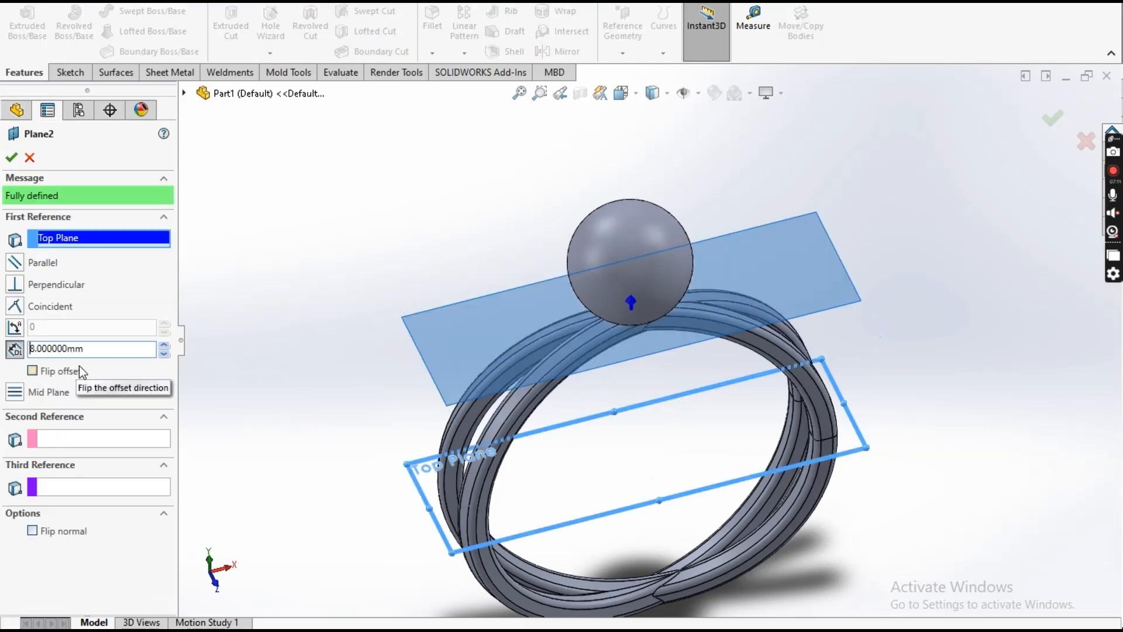
left_click(10, 158)
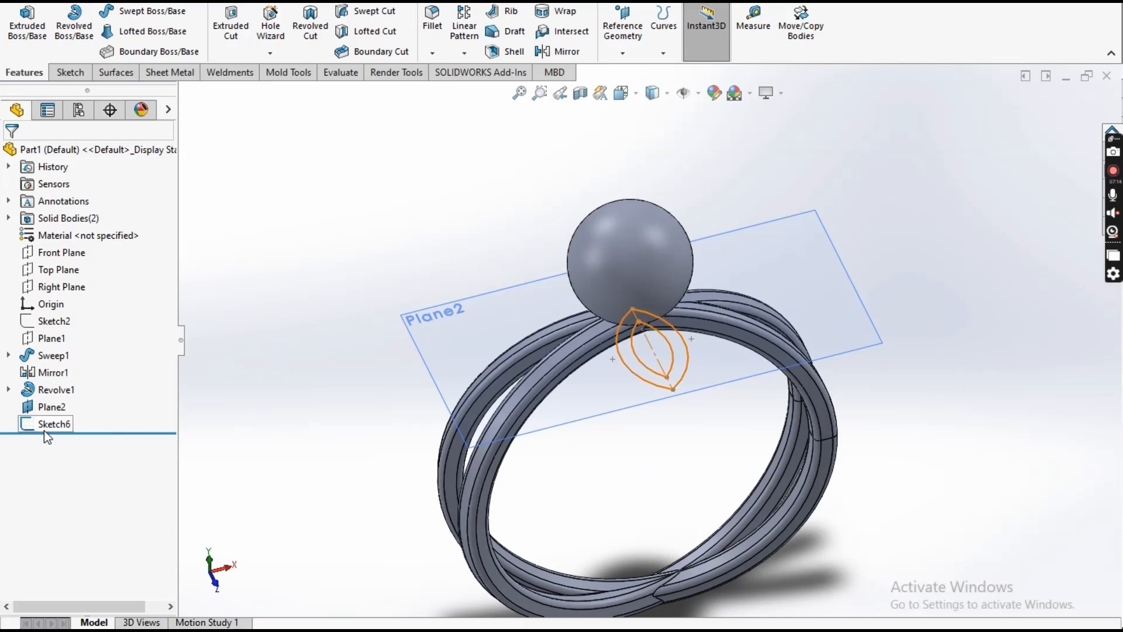
Try to wrap the leaf sketch onto the sphere as a 0.5 mm emboss with full preview
left_click(46, 426)
left_click(556, 11)
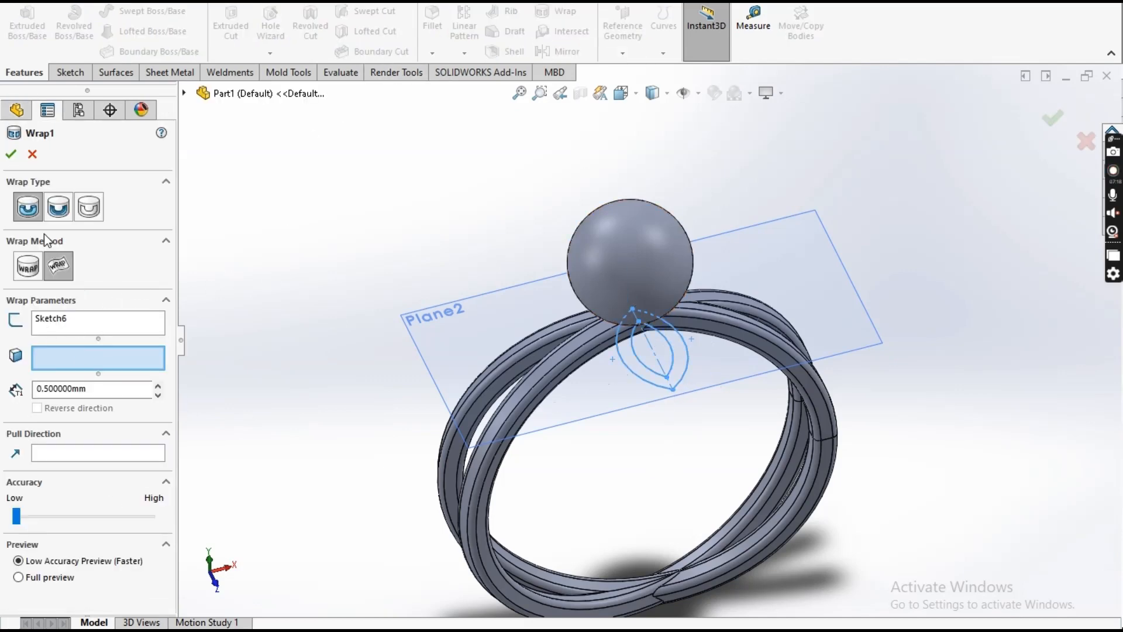
left_click(618, 298)
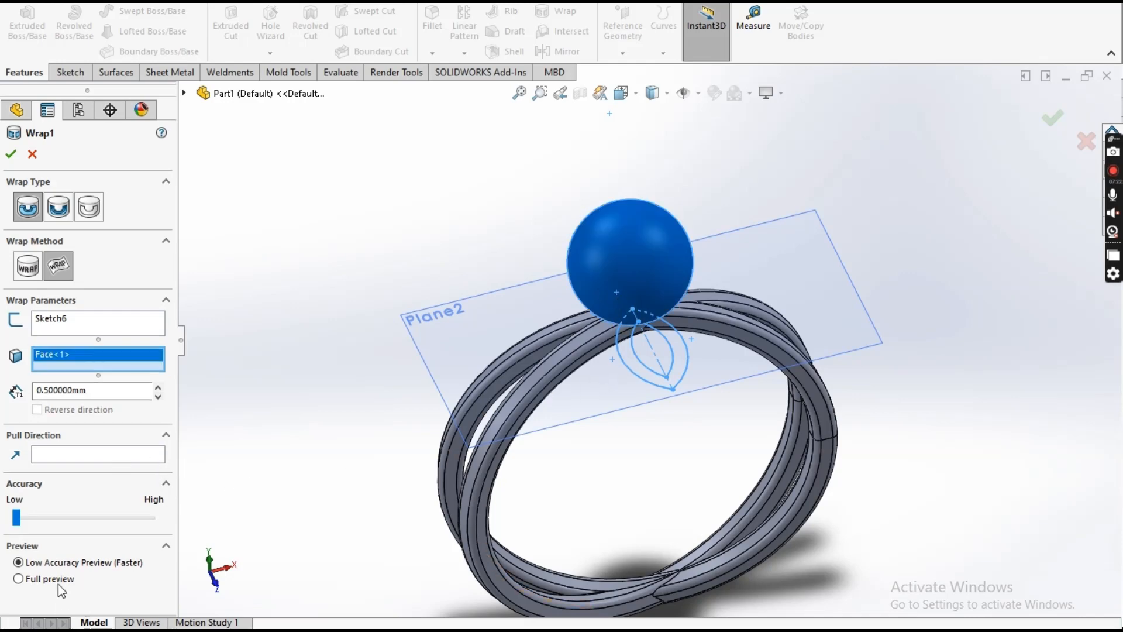
middle_click_drag(400, 494, 376, 427)
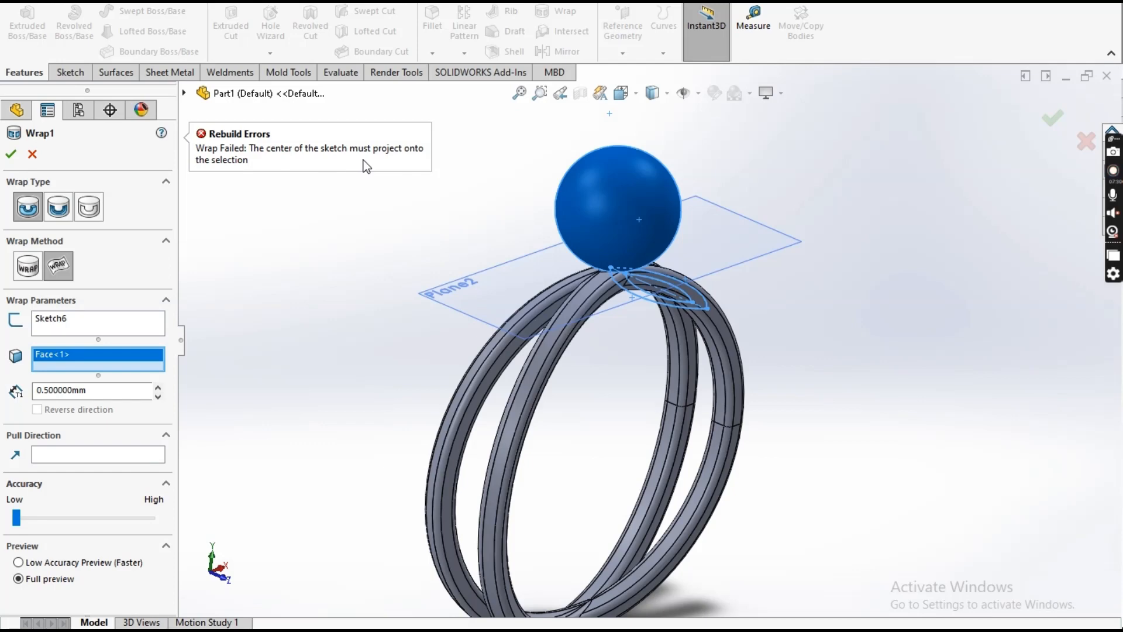
left_click(33, 155)
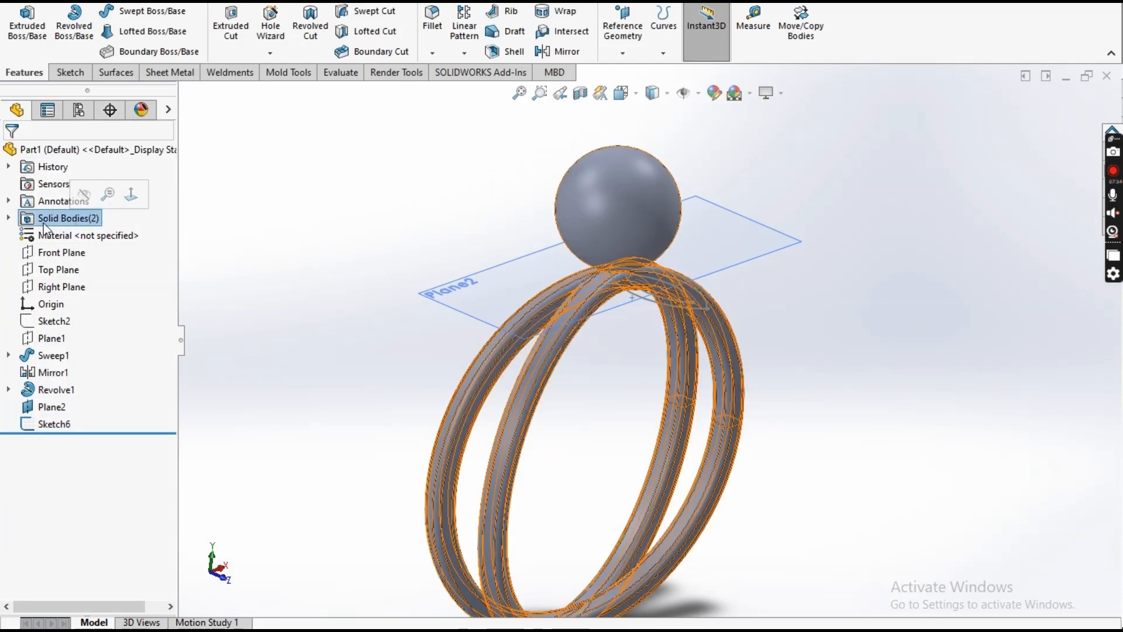
Edit the sphere's revolve feature to turn on merging of its result
left_click(8, 218)
left_click(71, 251)
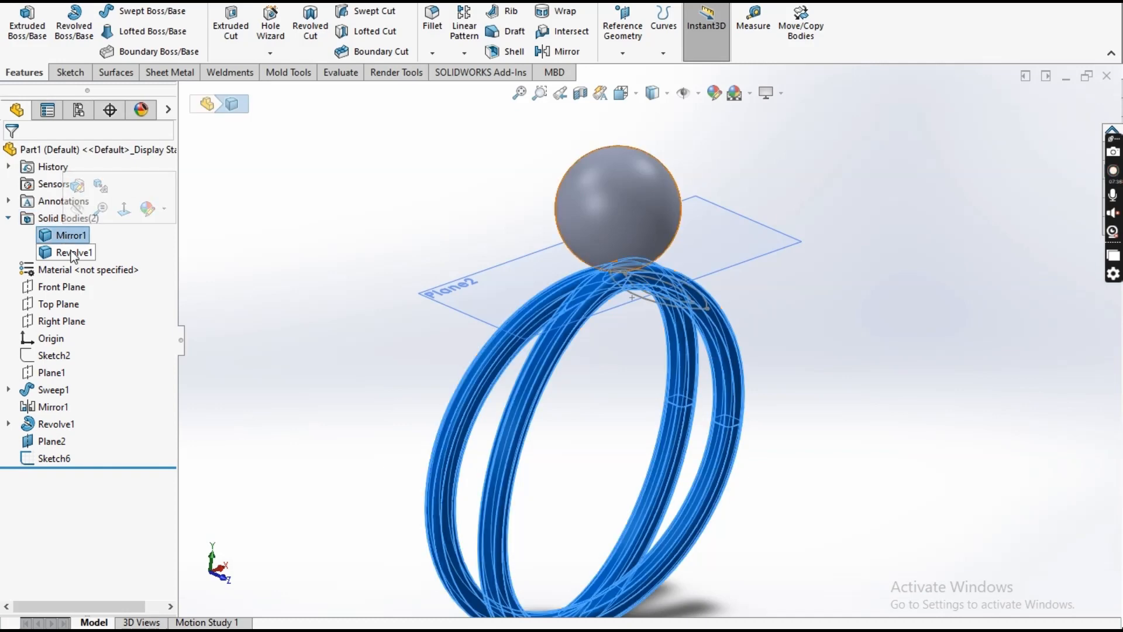
left_click(84, 204)
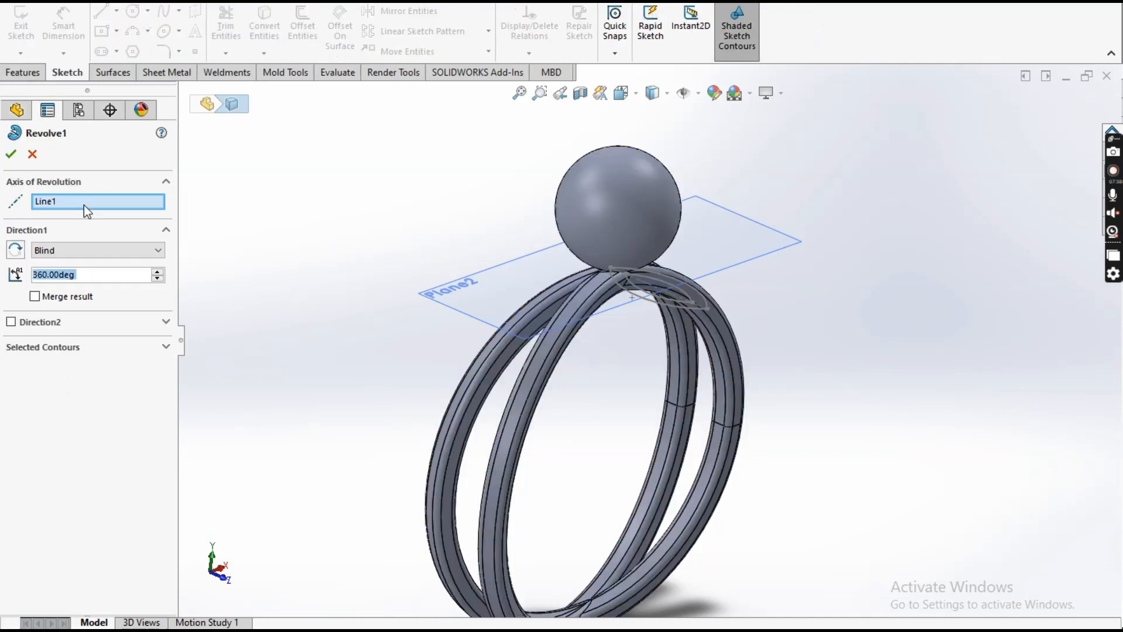
middle_click_drag(369, 335, 314, 299)
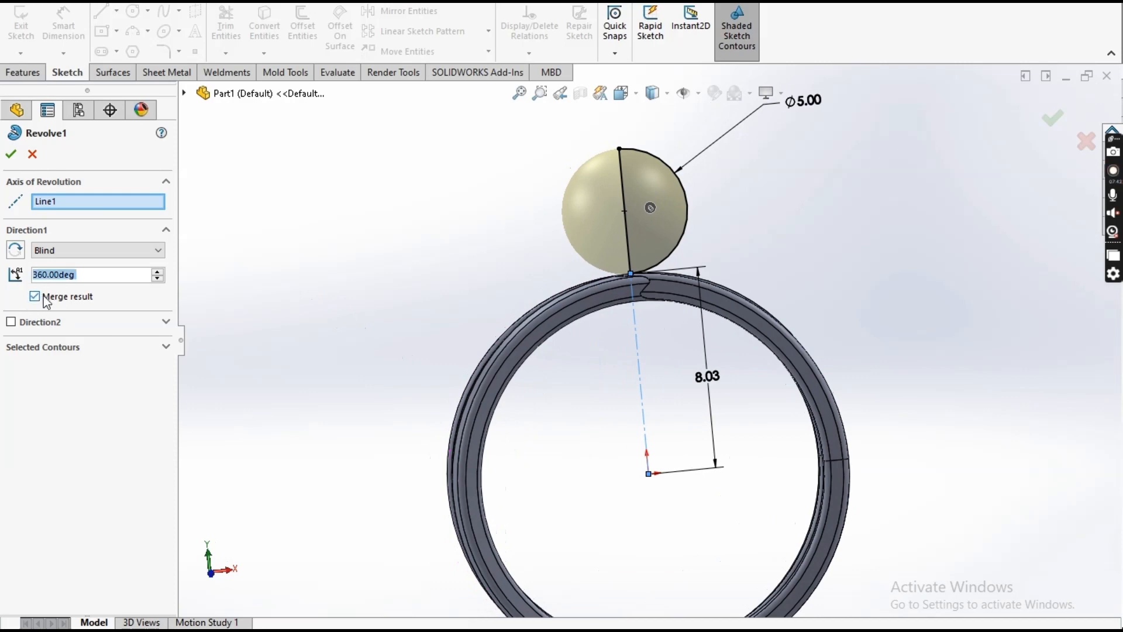
key("Return")
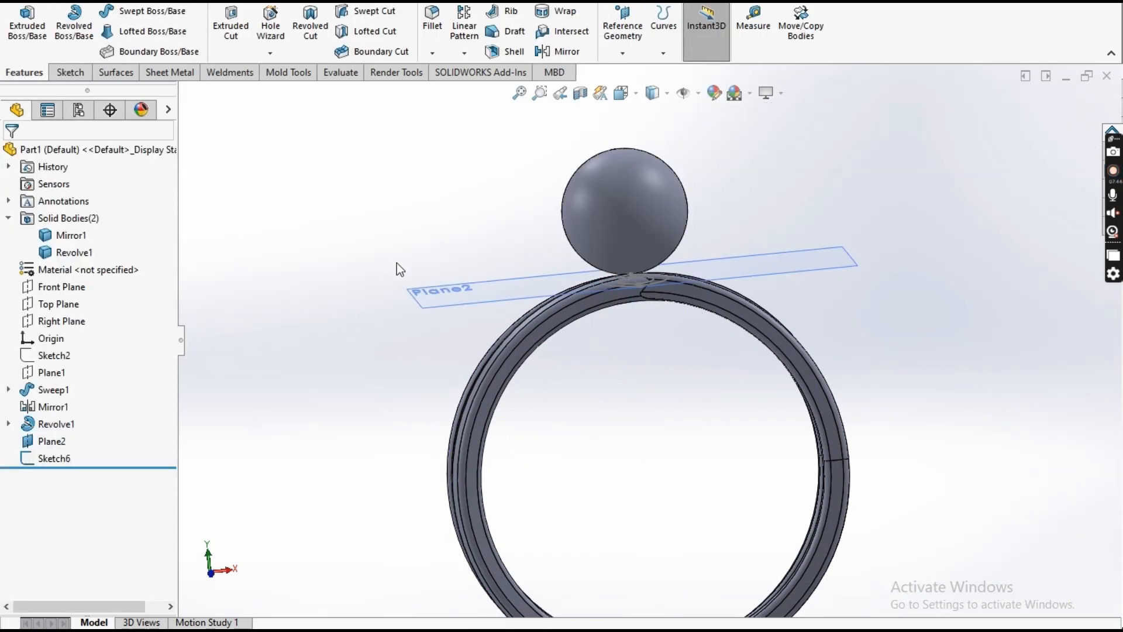
Try again to emboss the leaf sketch 0.5 mm on the sphere's face with the Wrap feature
left_click(82, 458)
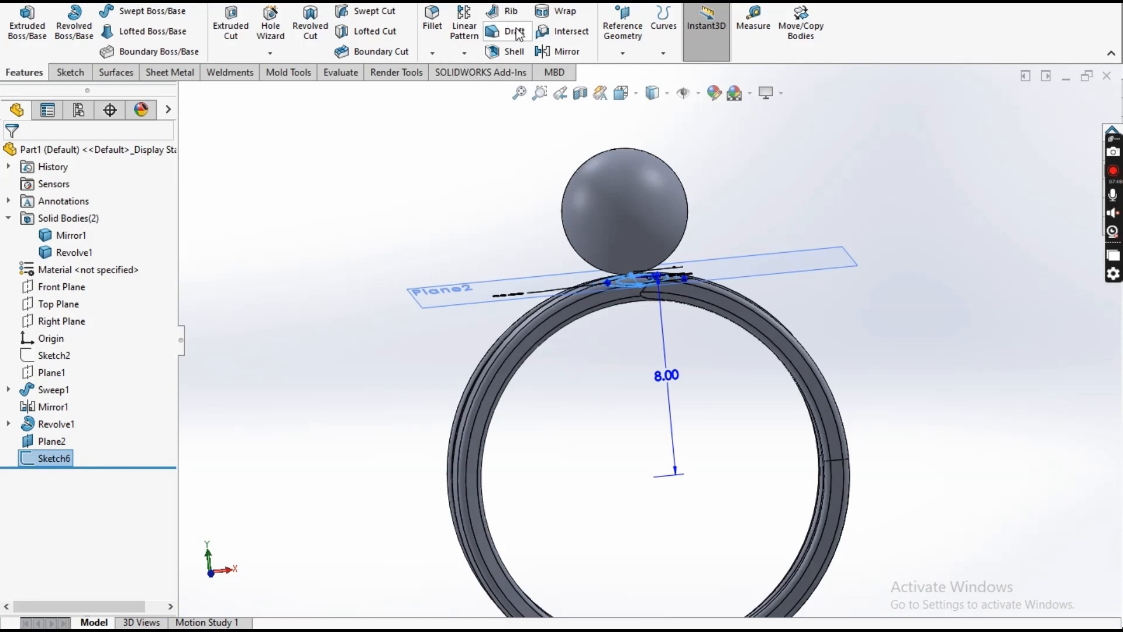
left_click(556, 11)
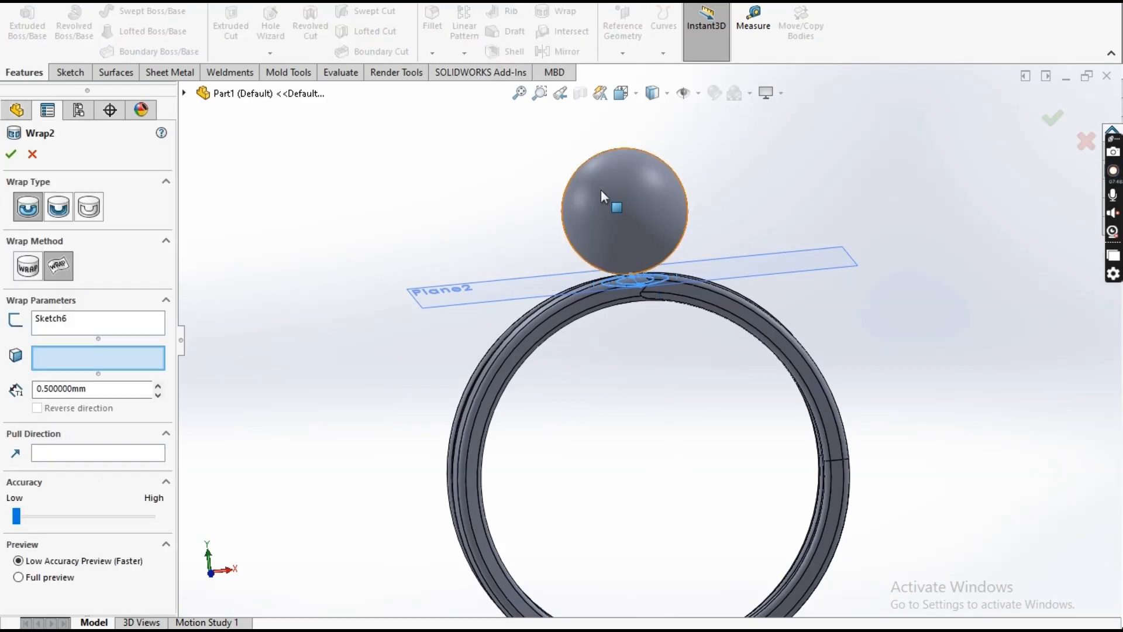
left_click(608, 204)
middle_click_drag(604, 207, 509, 300)
left_click(10, 156)
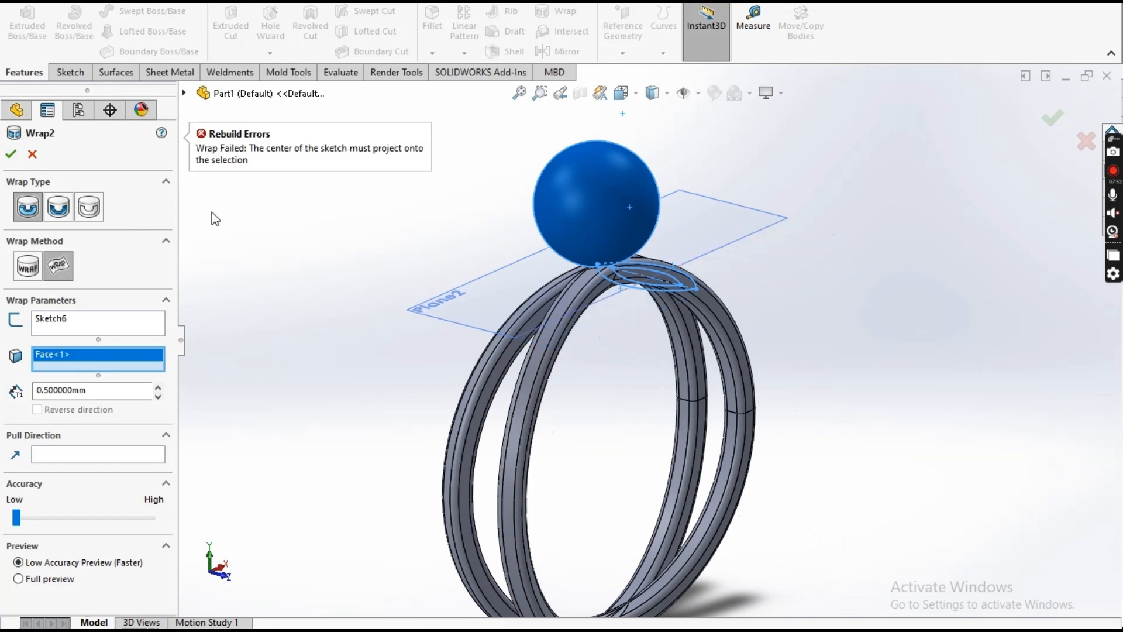
key("Escape")
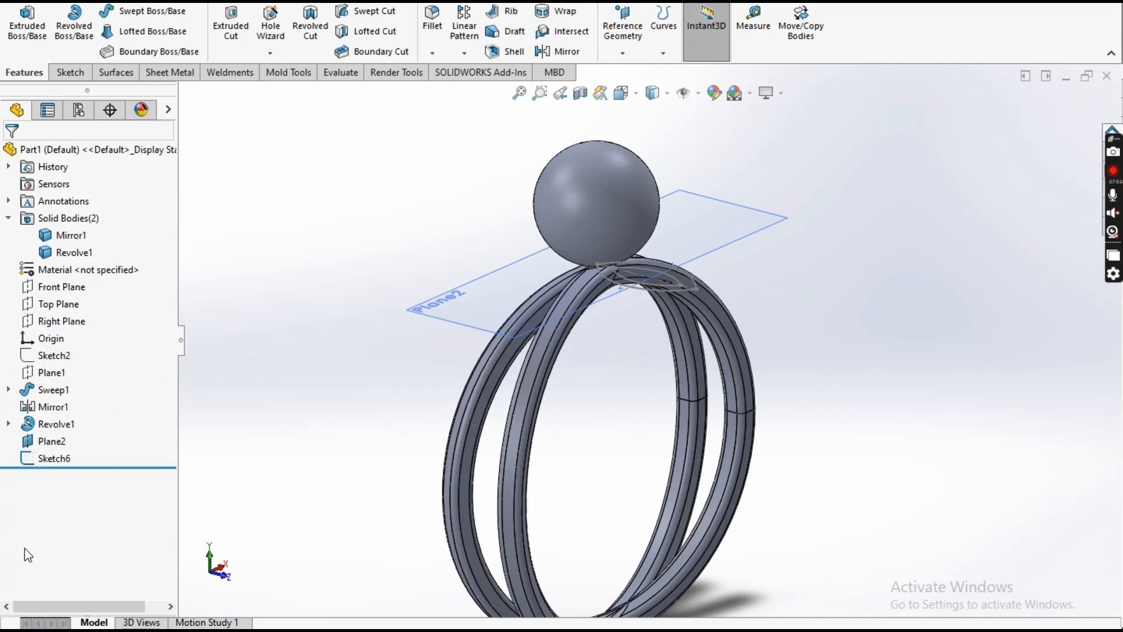
Open the leaf sketch, examine how its outlines lie relative to the sphere, and exit the sketch
left_click(55, 457)
left_click(111, 416)
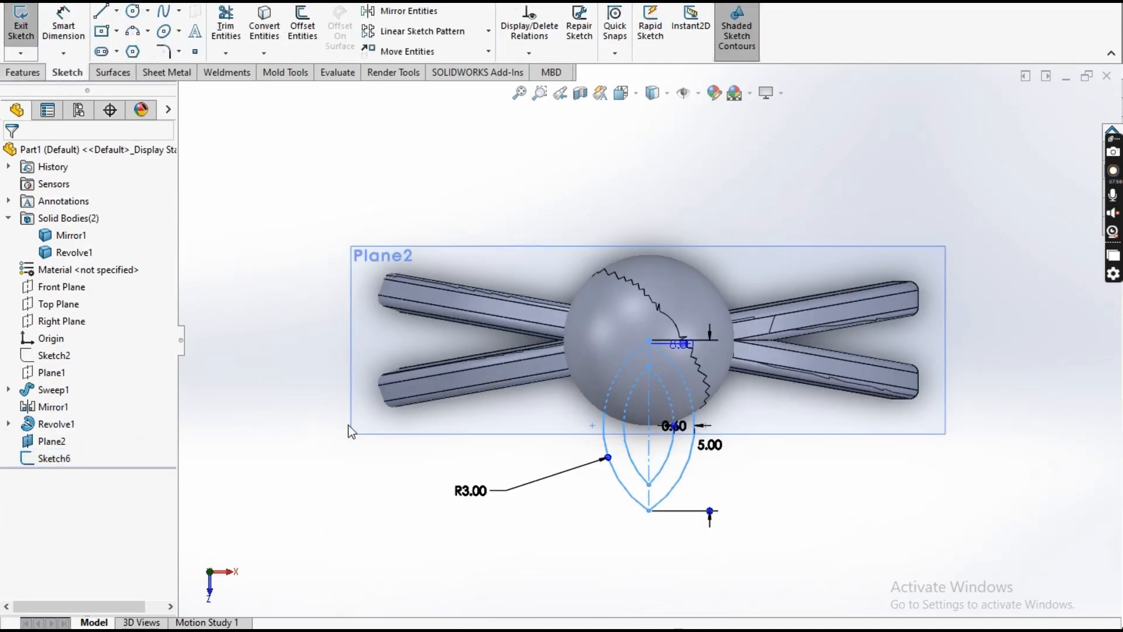
scroll(672, 399, "down", 5)
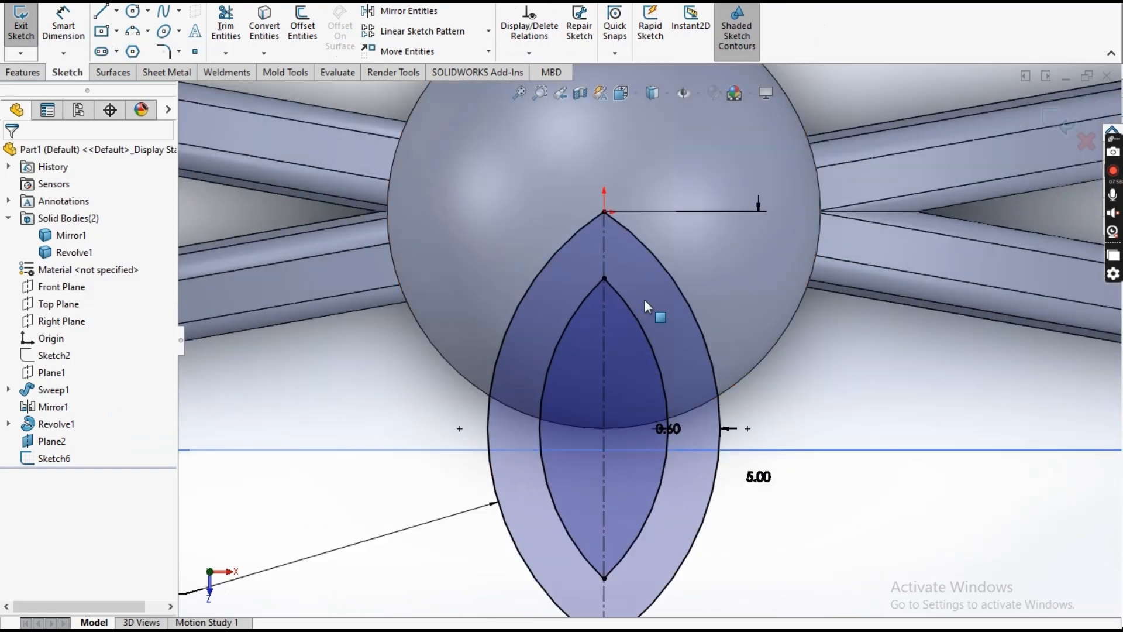
scroll(641, 301, "up", 3)
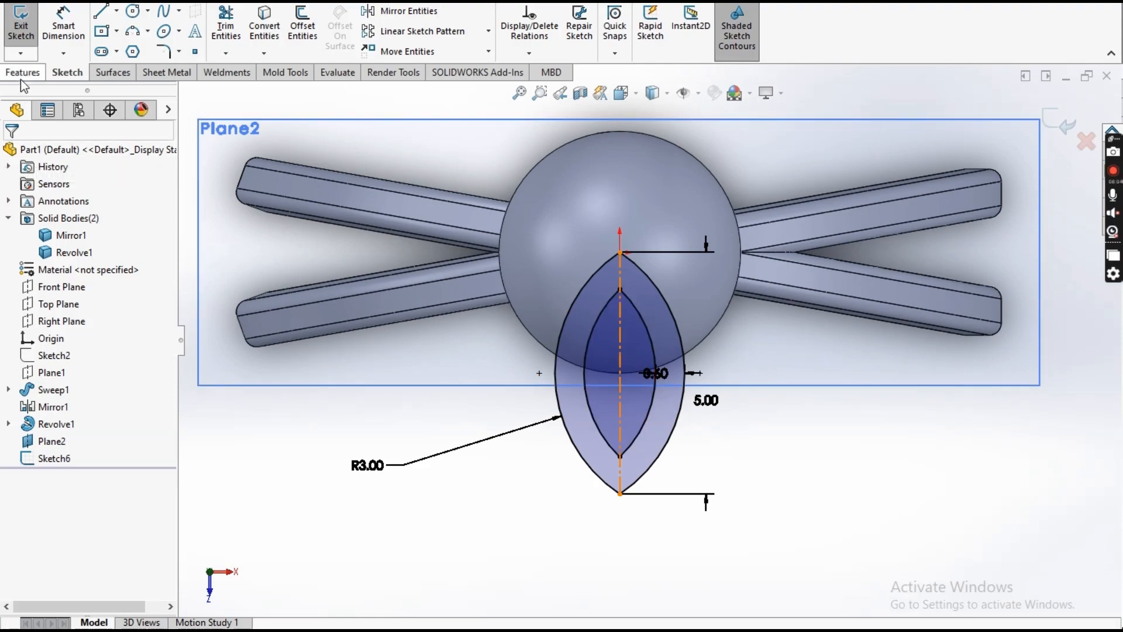
left_click(20, 22)
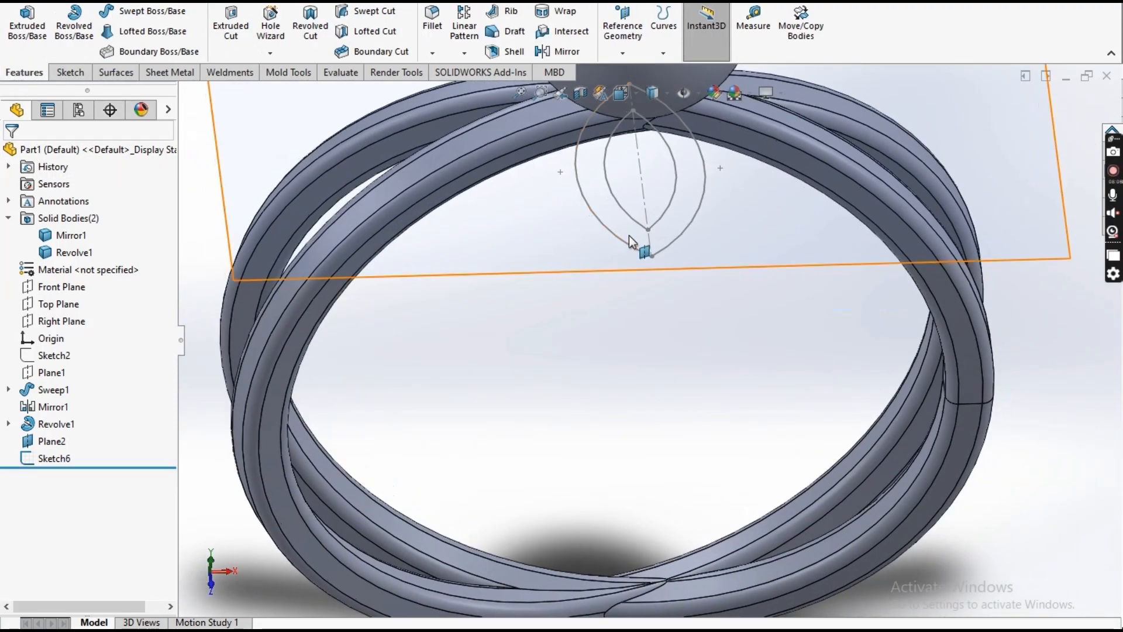
Try a 0.5 mm emboss wrap of the leaf sketch on the sphere, checking where the sketch meets the sphere's base
left_click(625, 236)
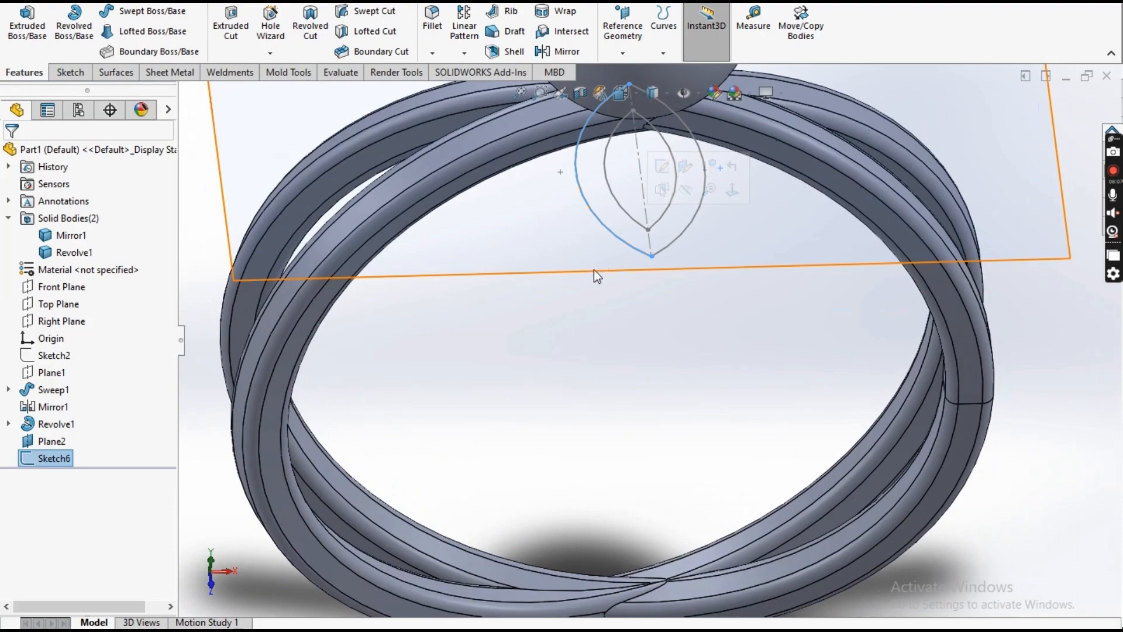
left_click(541, 12)
scroll(635, 186, "up", 4)
scroll(679, 165, "down", 3)
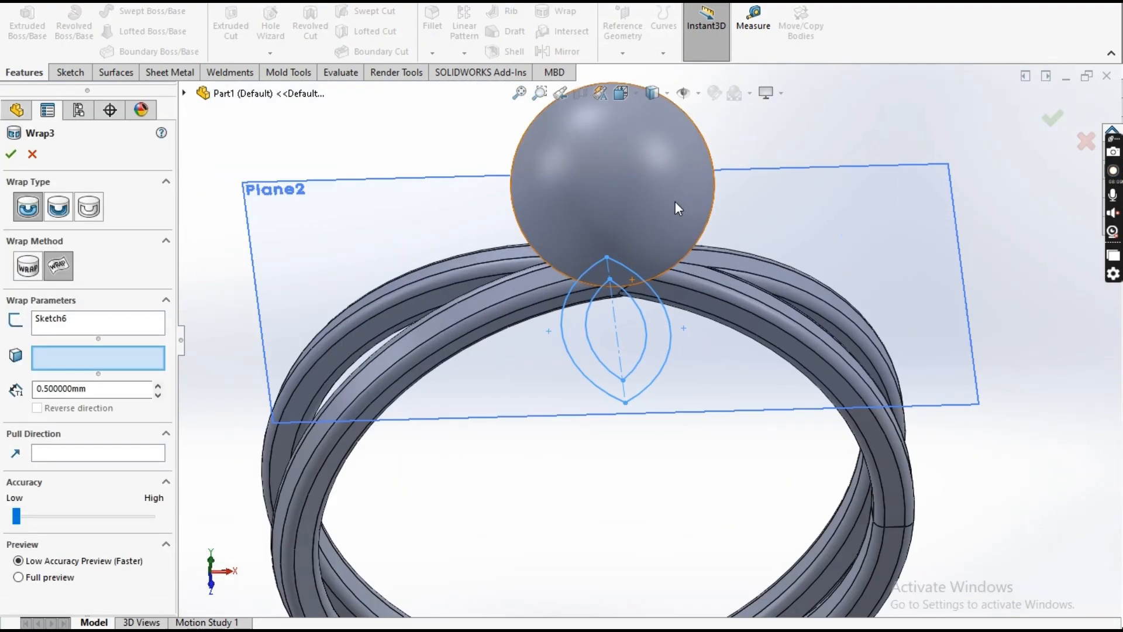
left_click(659, 264)
middle_click_drag(656, 271, 702, 310)
scroll(644, 256, "down", 6)
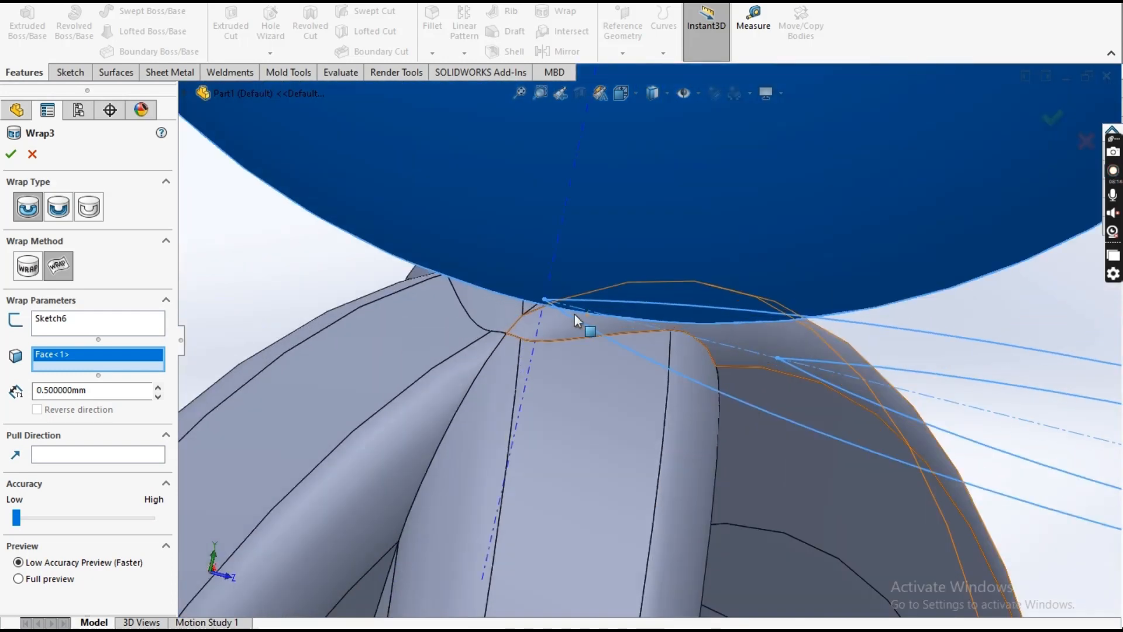
middle_click_drag(575, 314, 578, 289)
scroll(580, 291, "up", 6)
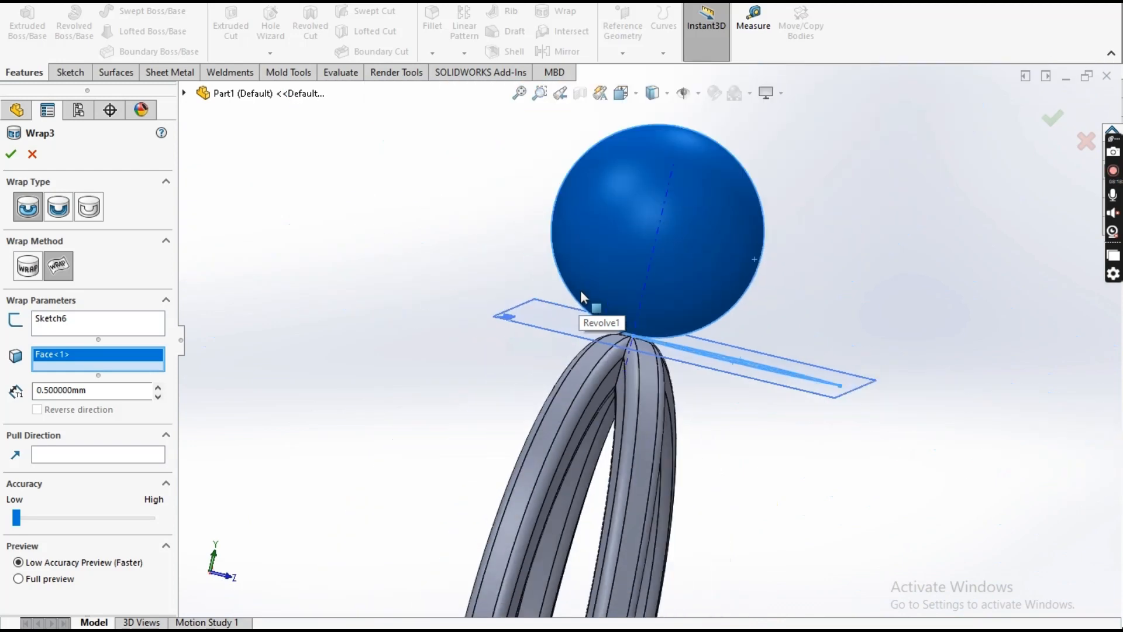
left_click(32, 154)
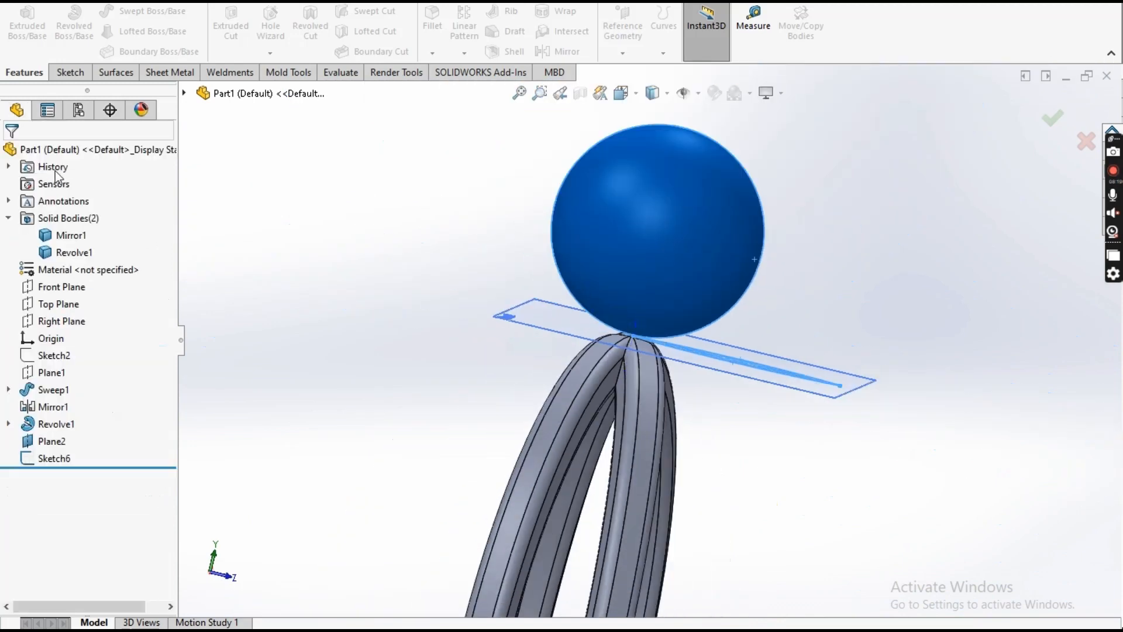
Delete the leaf sketch from the reference plane
left_click(48, 455)
key("Delete")
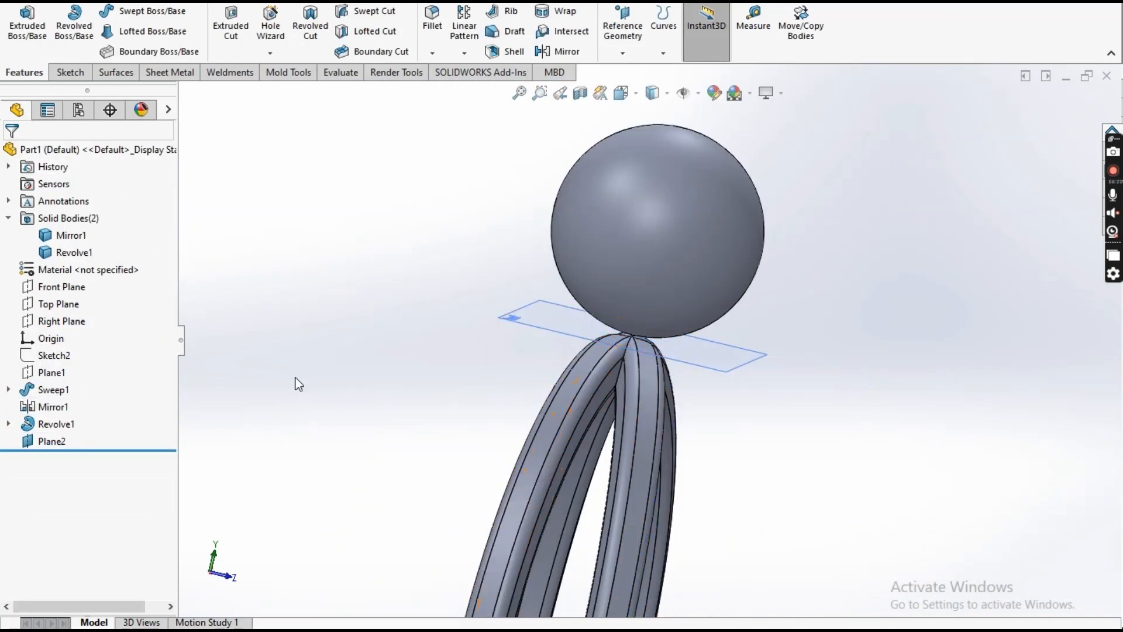
left_click(41, 442)
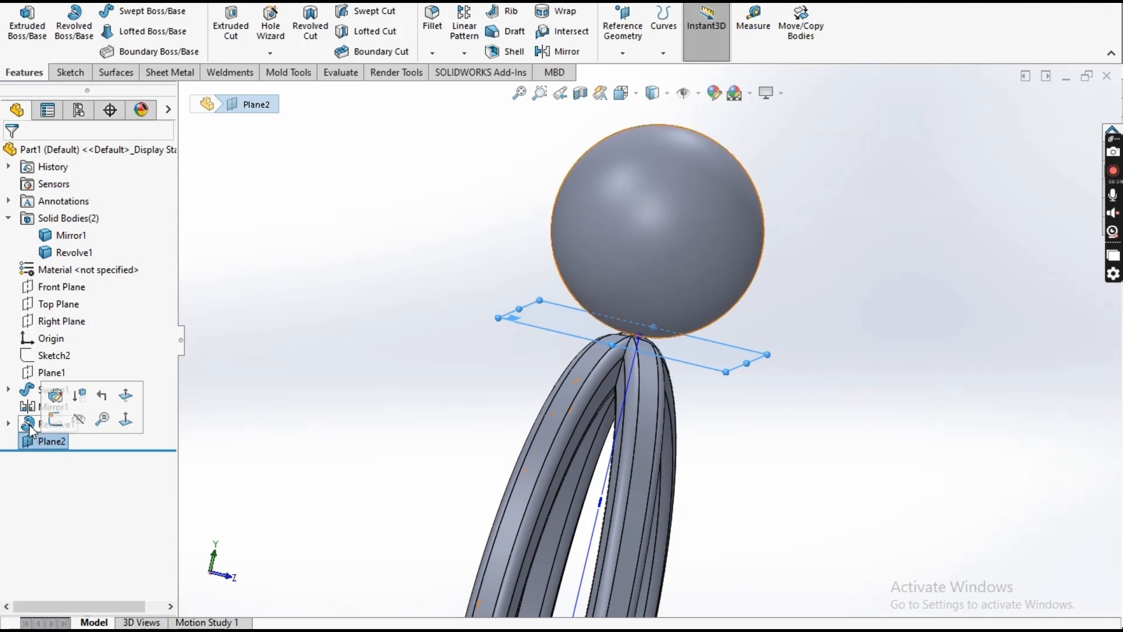
Open the sphere's revolve sketch, examine where the sphere touches the band, and exit the sketch
left_click(26, 423)
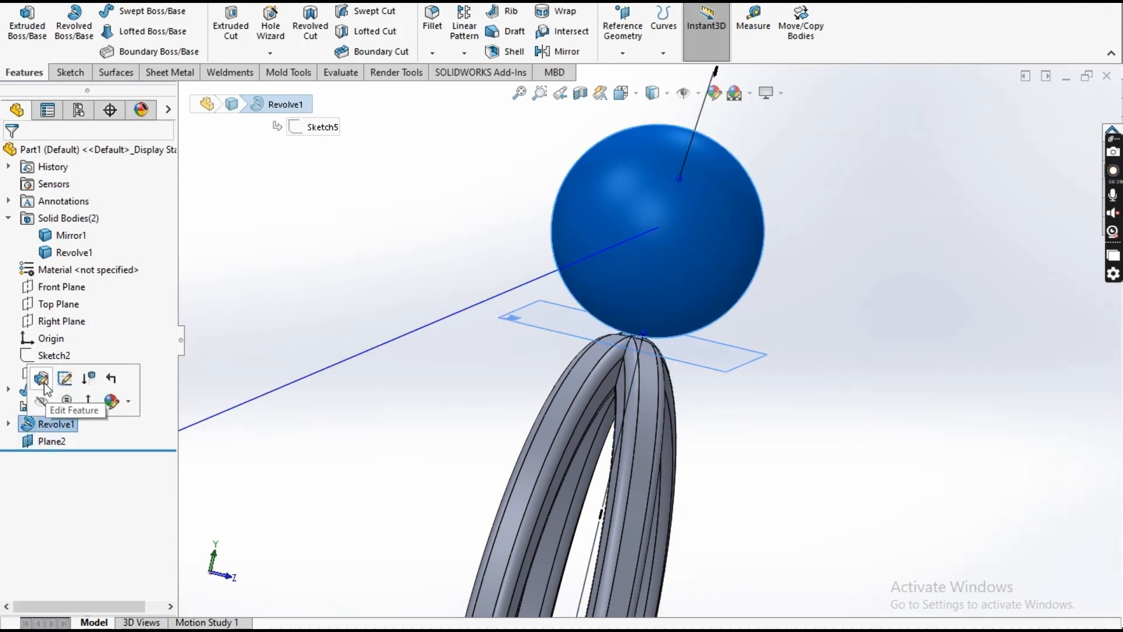
left_click(8, 424)
left_click(69, 441)
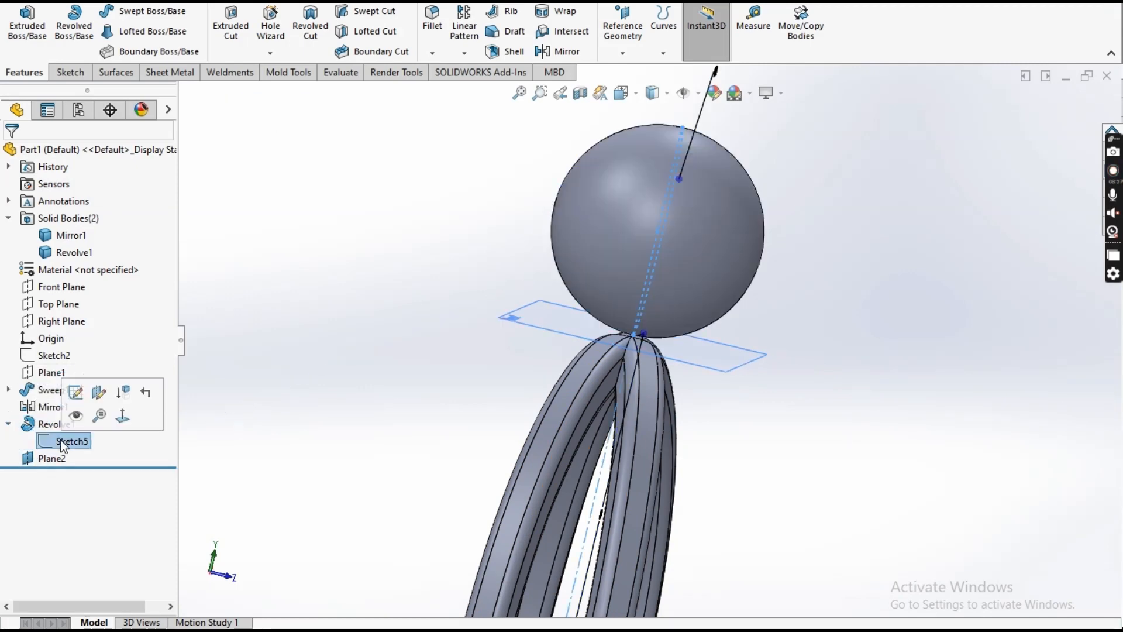
left_click(73, 394)
scroll(650, 228, "down", 5)
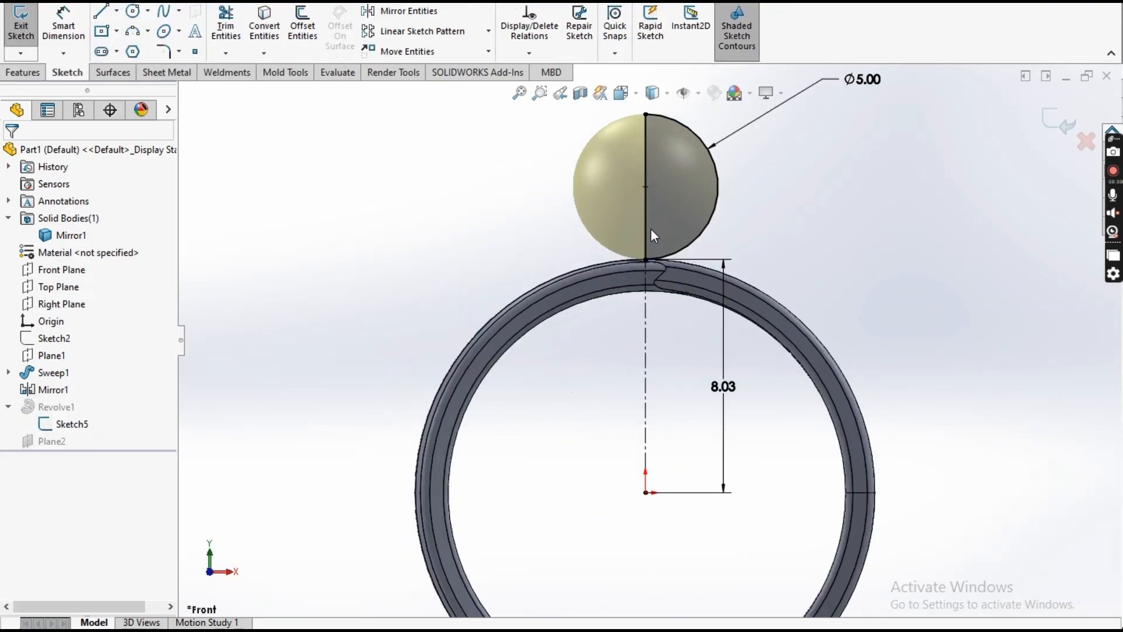
scroll(601, 369, "down", 4)
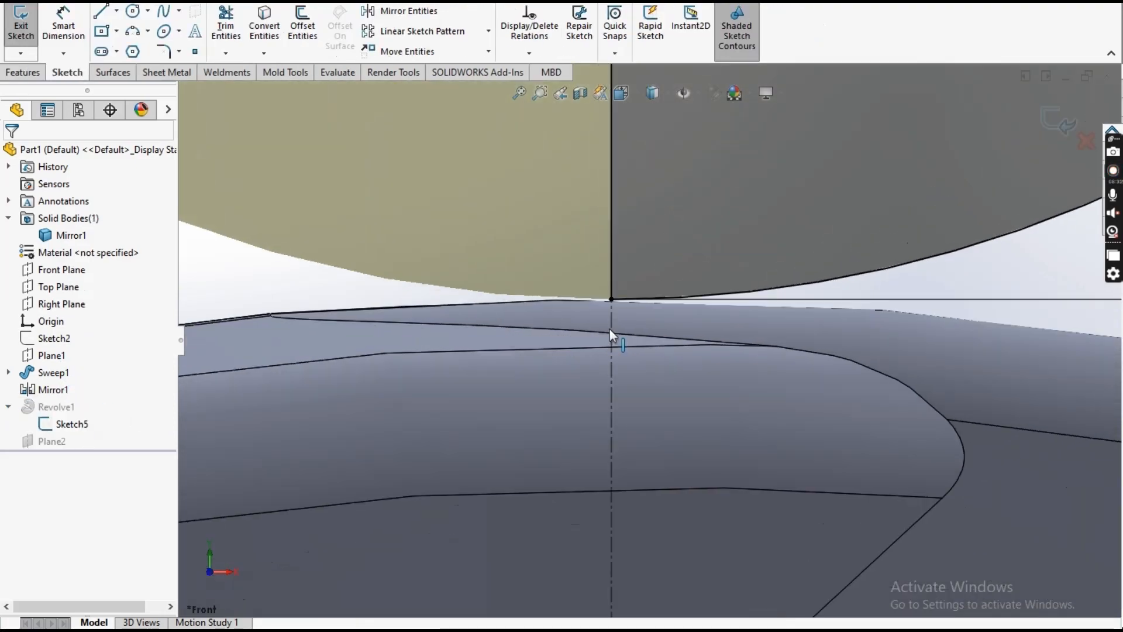
scroll(610, 328, "up", 2)
scroll(613, 328, "up", 5)
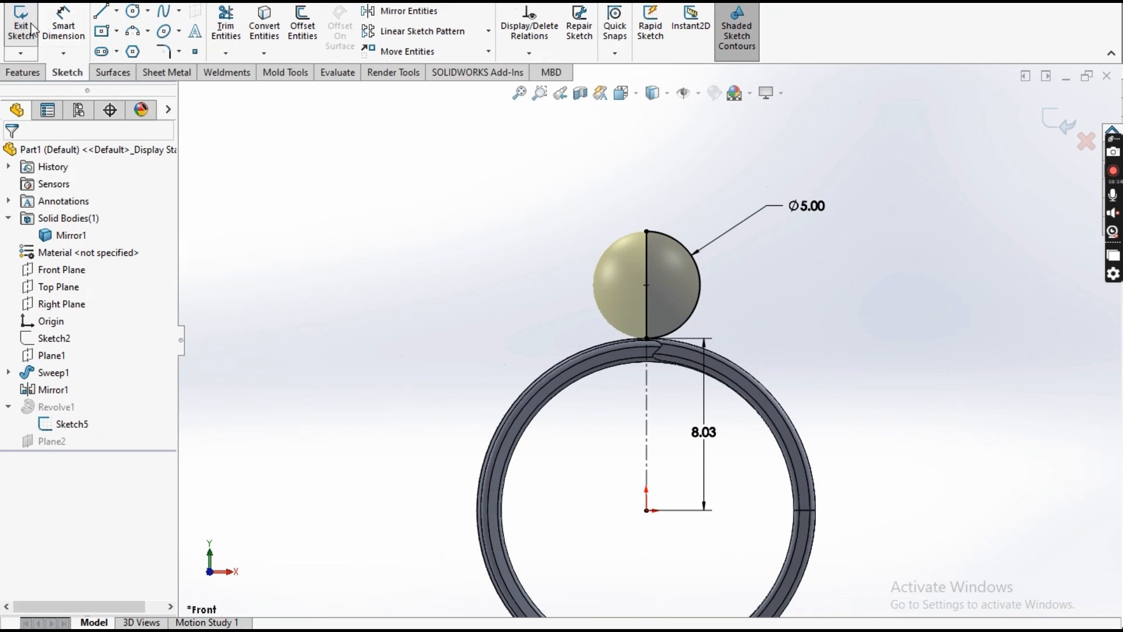
left_click(59, 449)
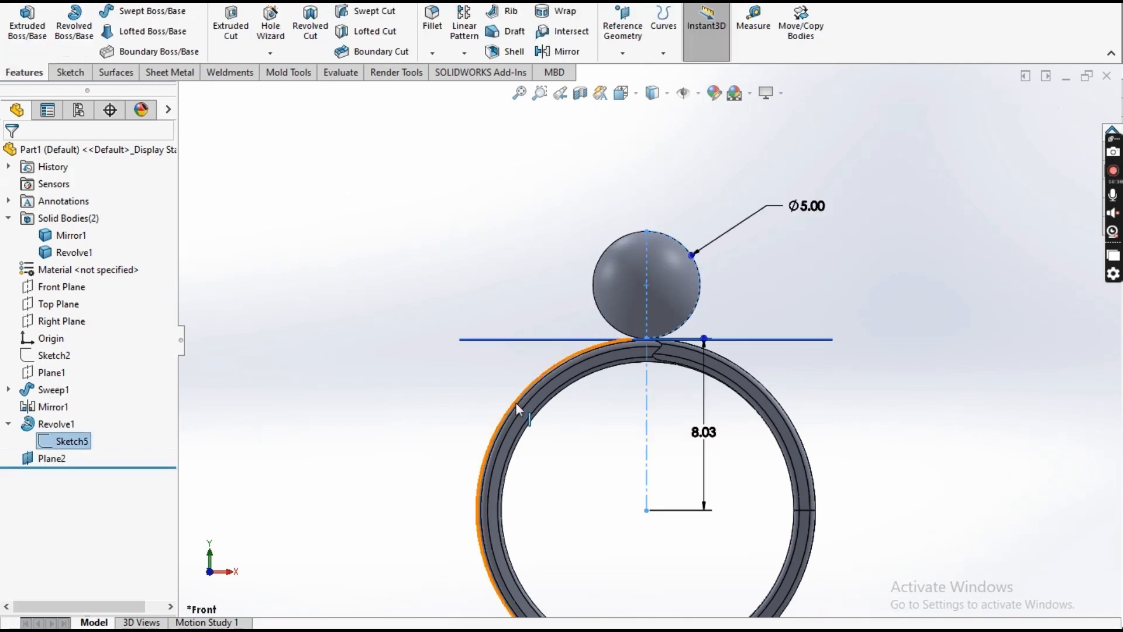
left_click(47, 458)
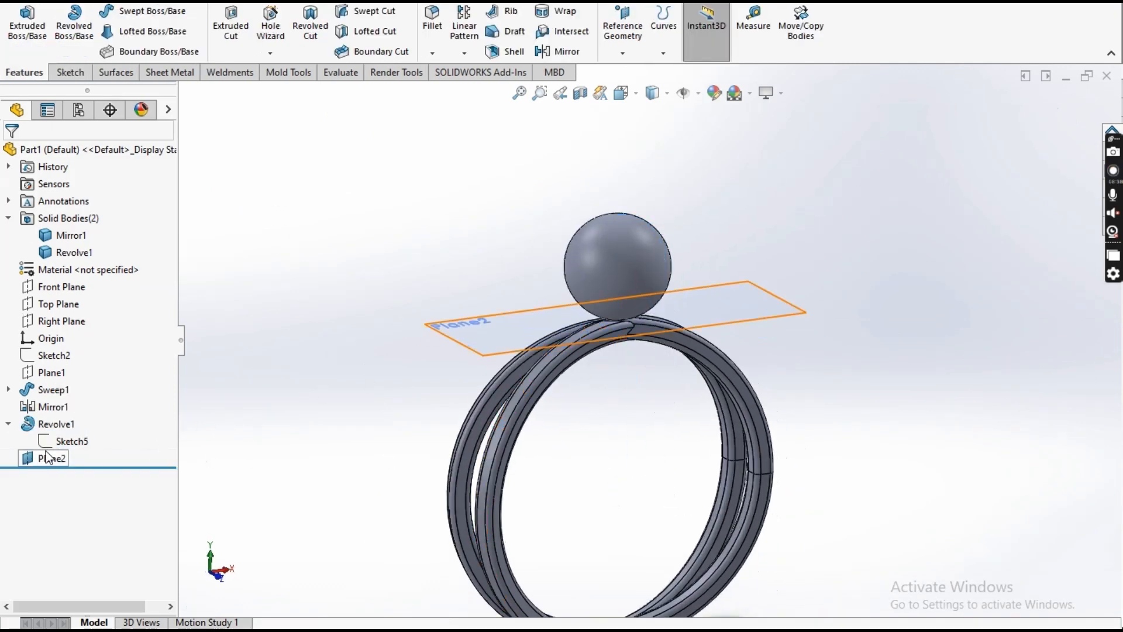
scroll(686, 320, "down", 3)
middle_click_drag(588, 351, 614, 375)
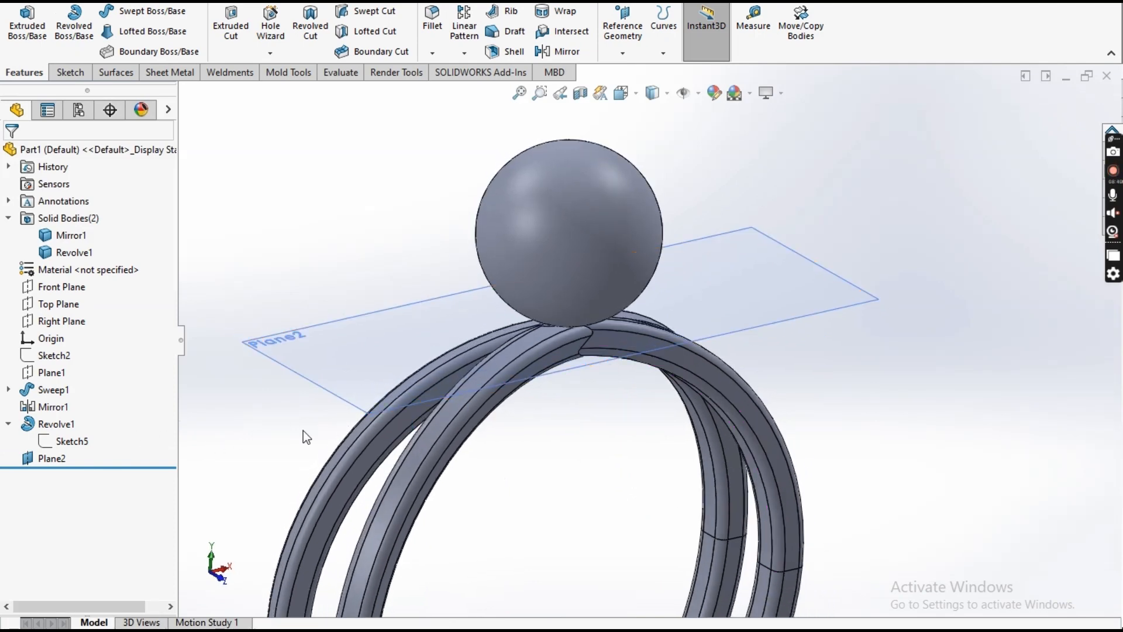
Start a sketch on the reference plane at the sphere's base and draw a vertical centerline about 4.11 mm long down from the origin
key("z")
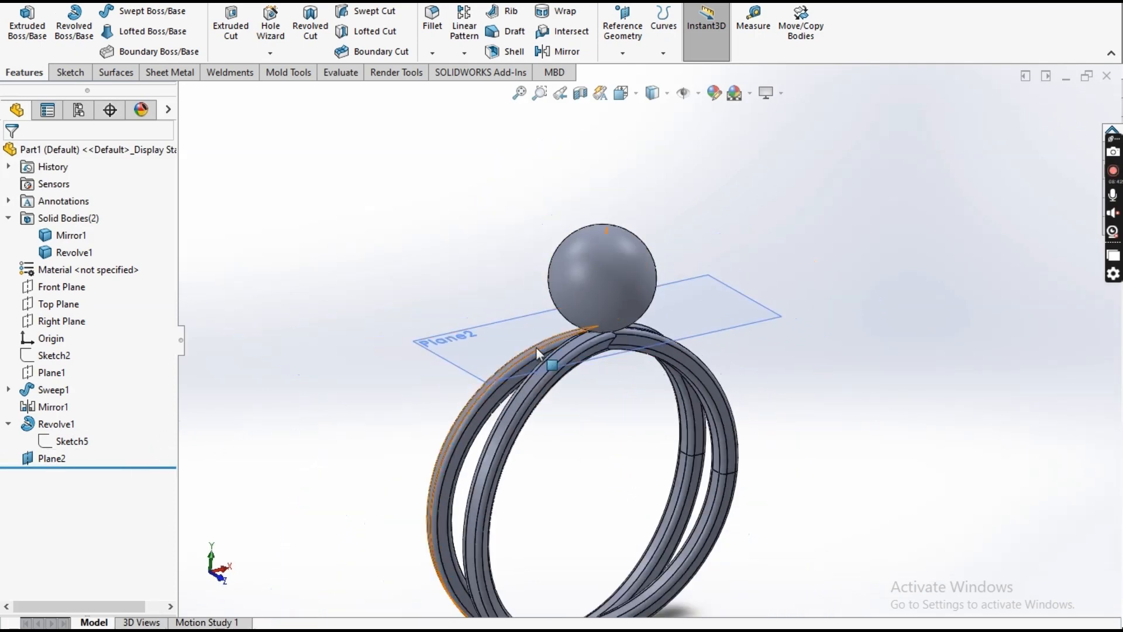
left_click(494, 349)
left_click(563, 307)
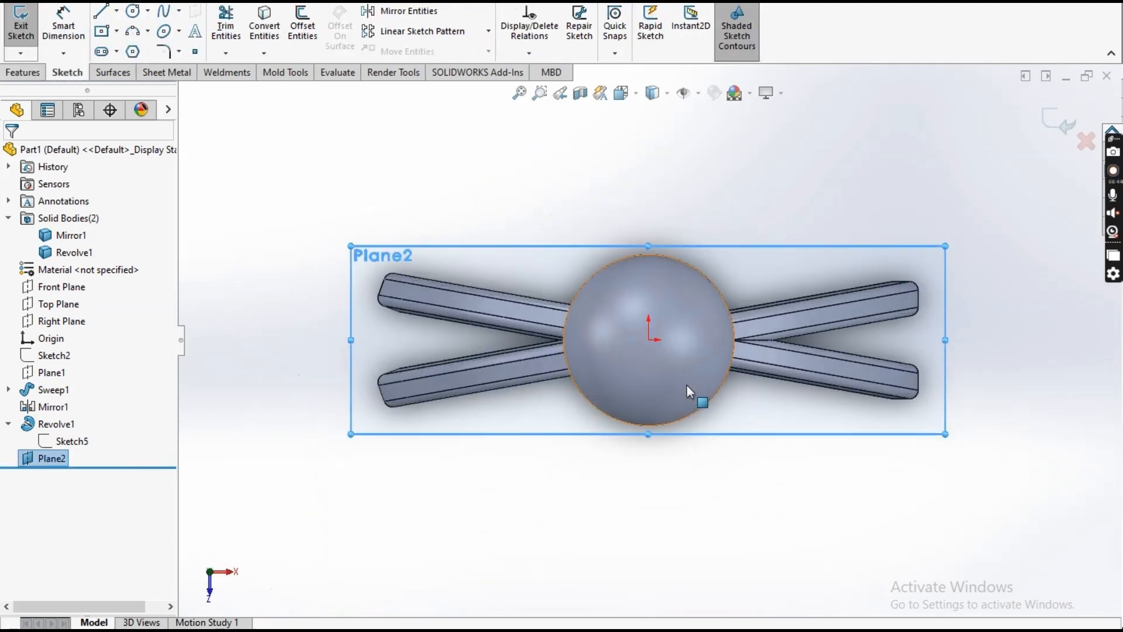
left_click(117, 10)
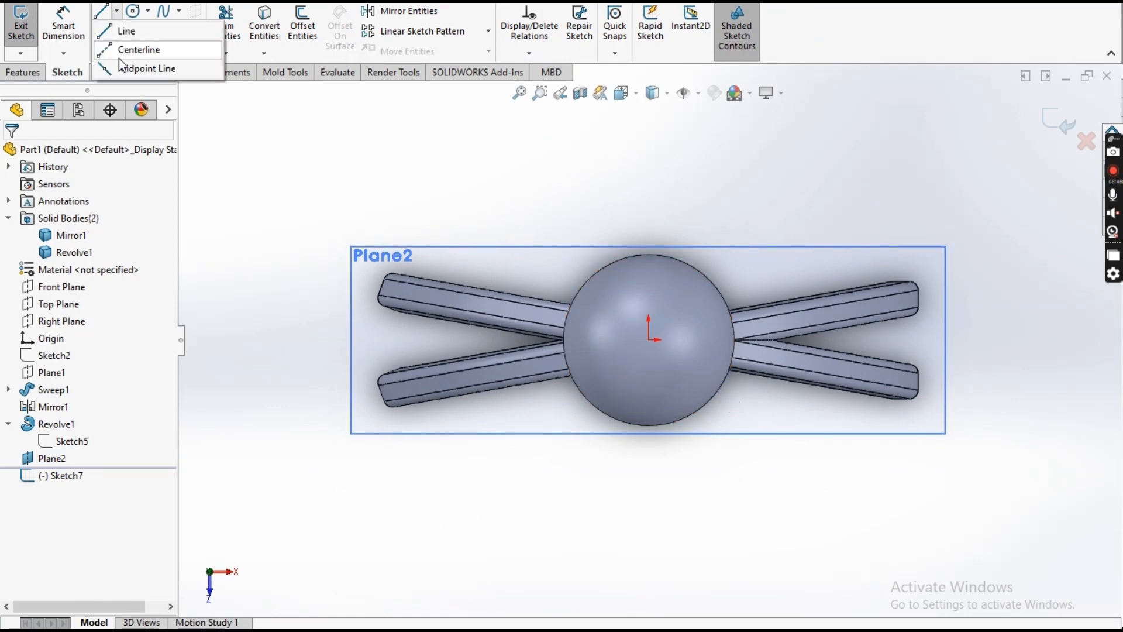
left_click(140, 47)
left_click(649, 340)
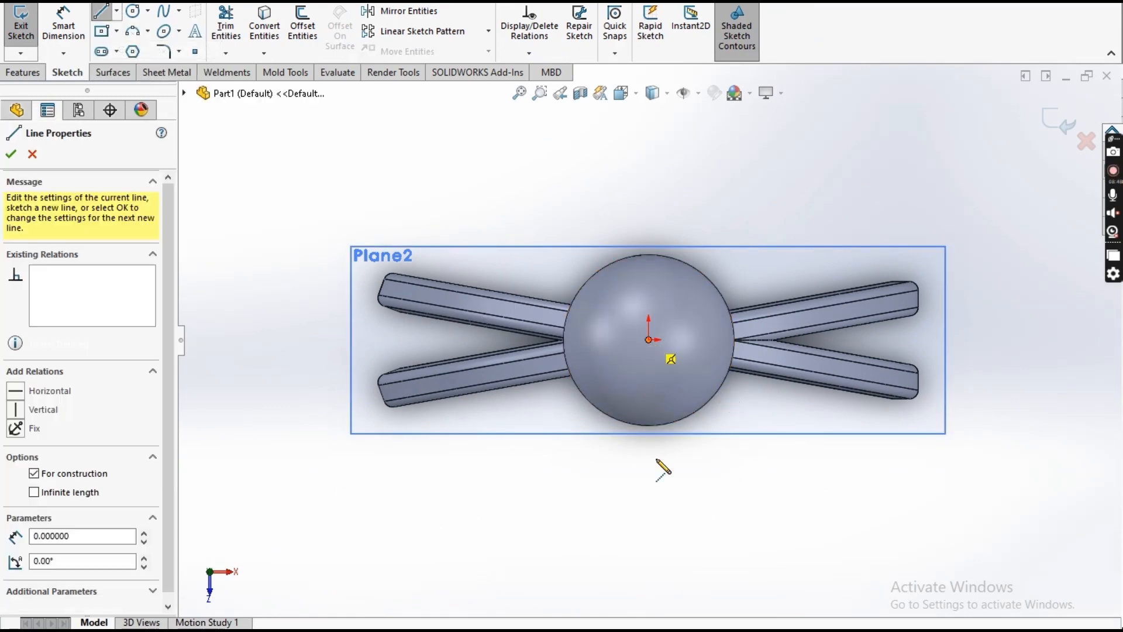
left_click(649, 480)
key("Escape")
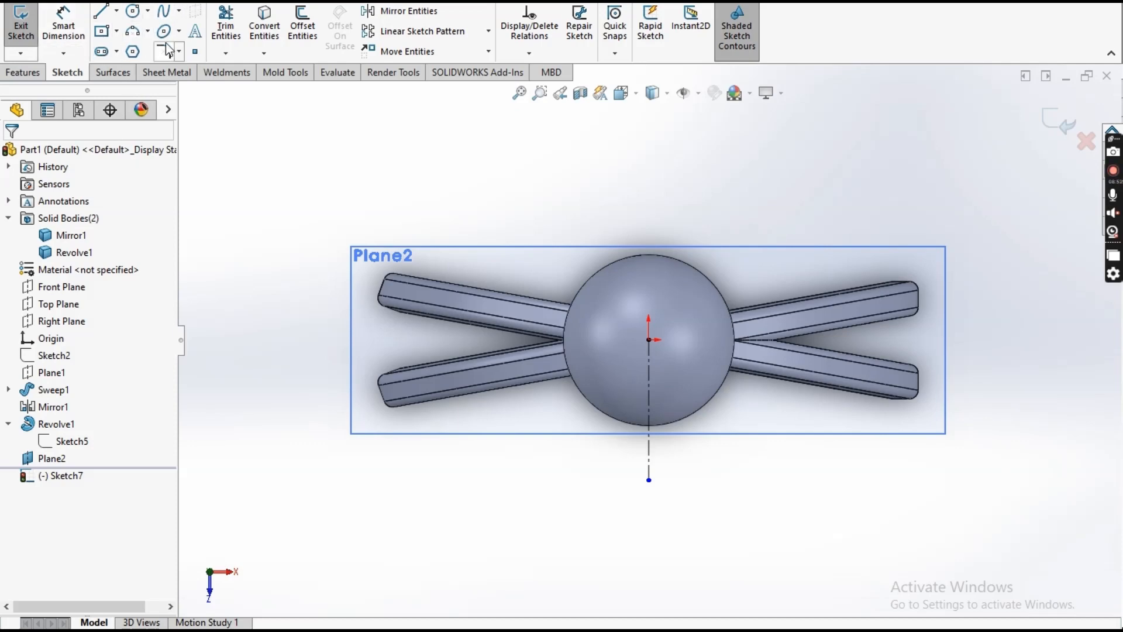
Draw a three-point arc from the origin to the centerline's lower end, bulging to the left of the centerline
left_click(139, 34)
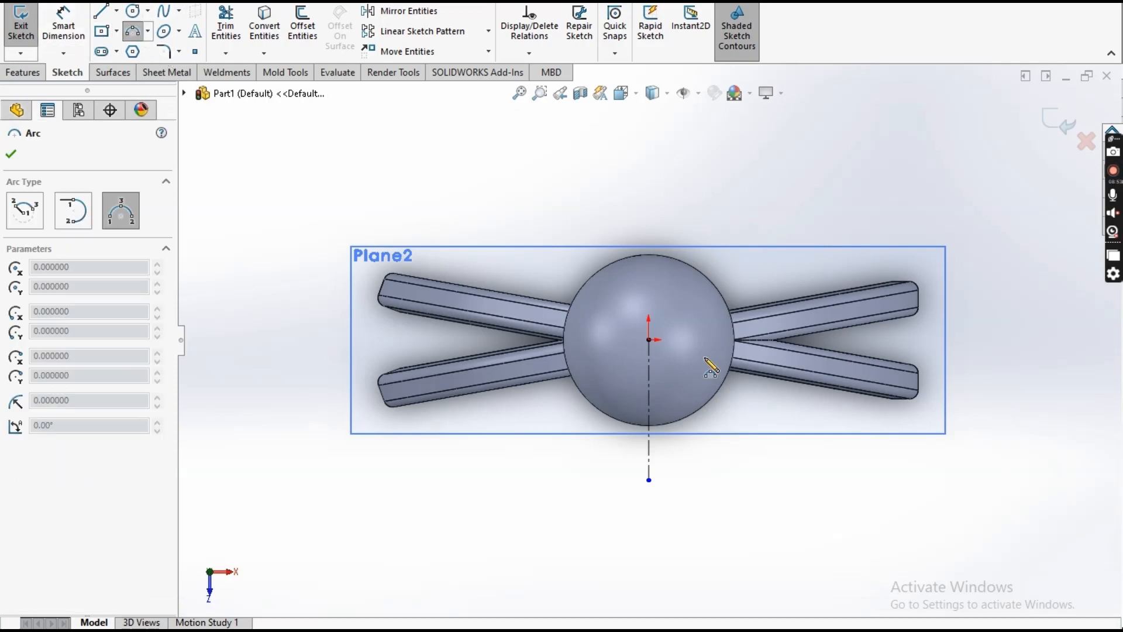
left_click(649, 340)
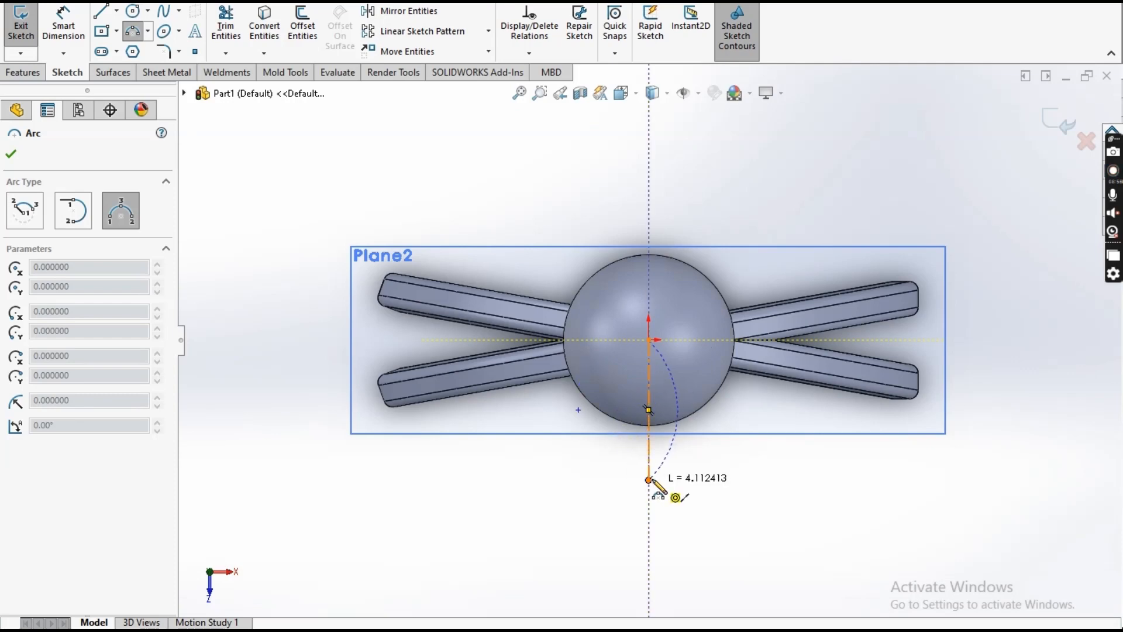
left_click(648, 479)
left_click(611, 409)
key("Escape")
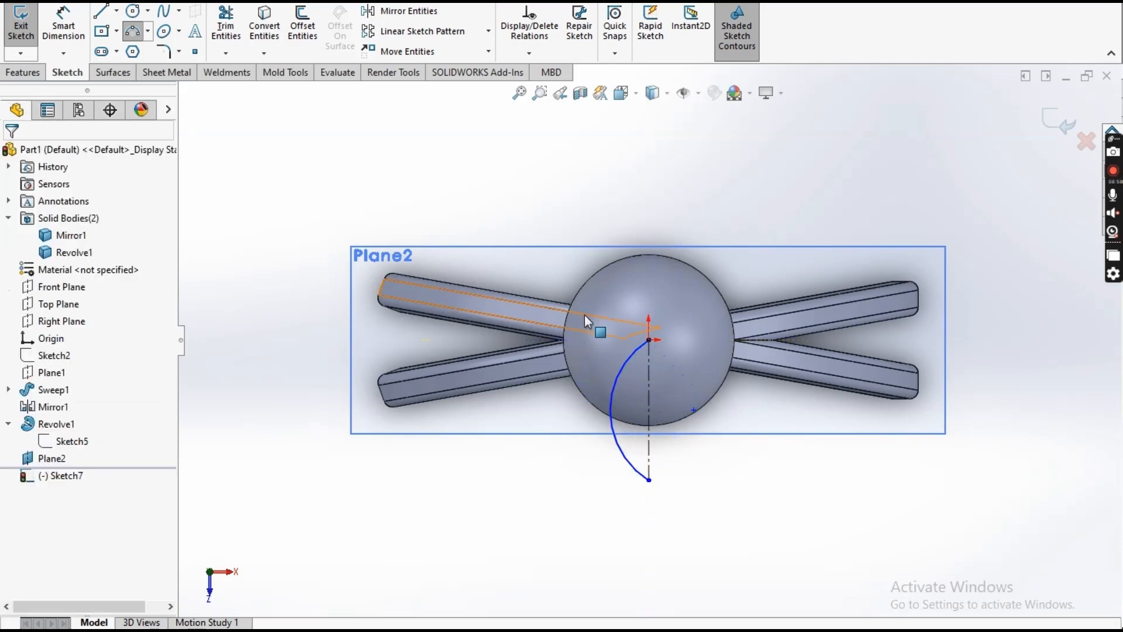
Mirror the arc about the centerline to complete the leaf outline, and exit the sketch
left_click(406, 13)
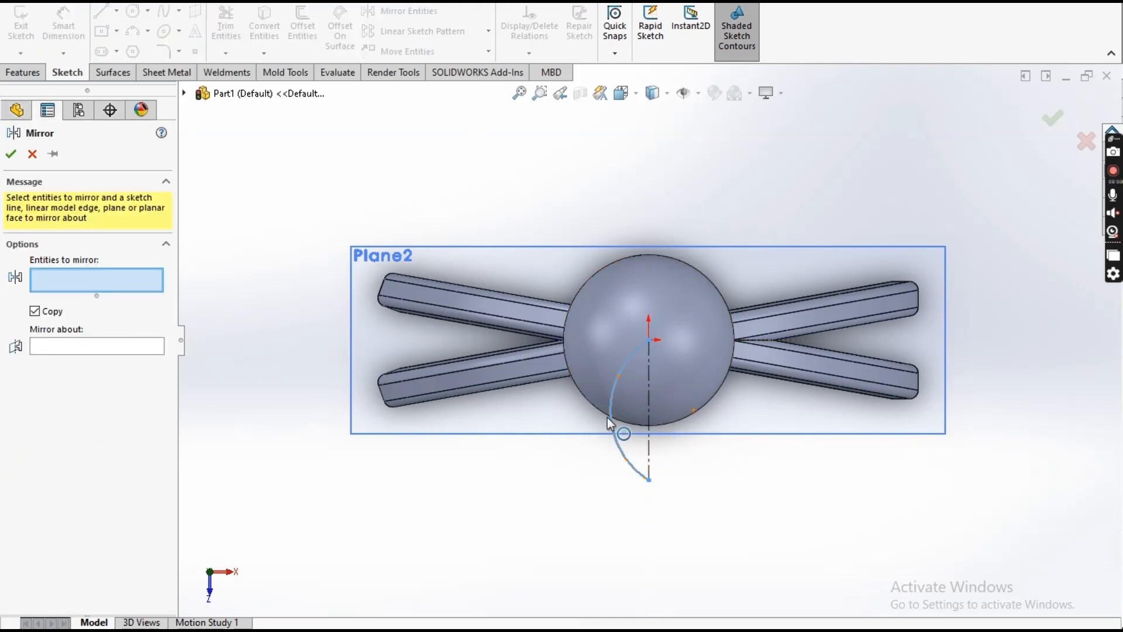
left_click(610, 417)
left_click(646, 439)
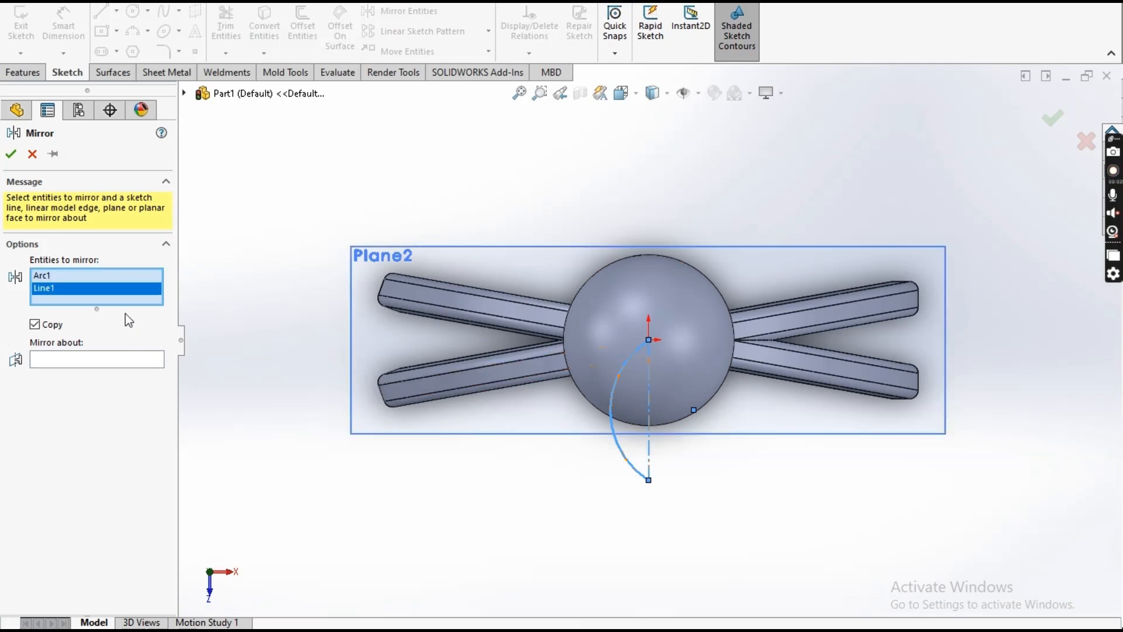
right_click(120, 290)
left_click(156, 319)
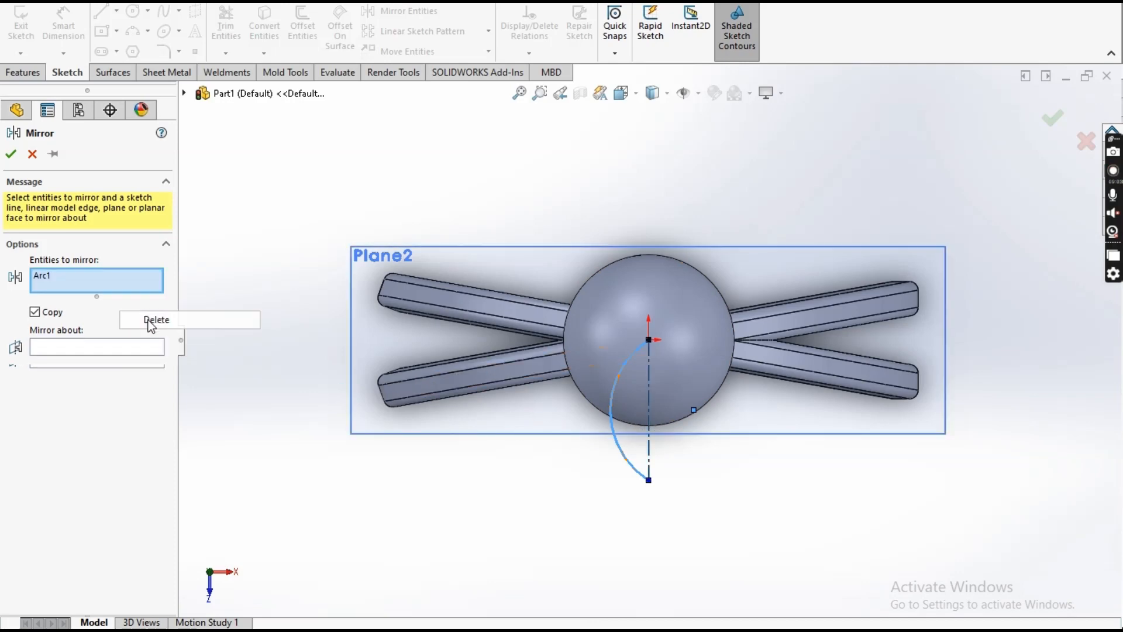
left_click(109, 347)
left_click(651, 454)
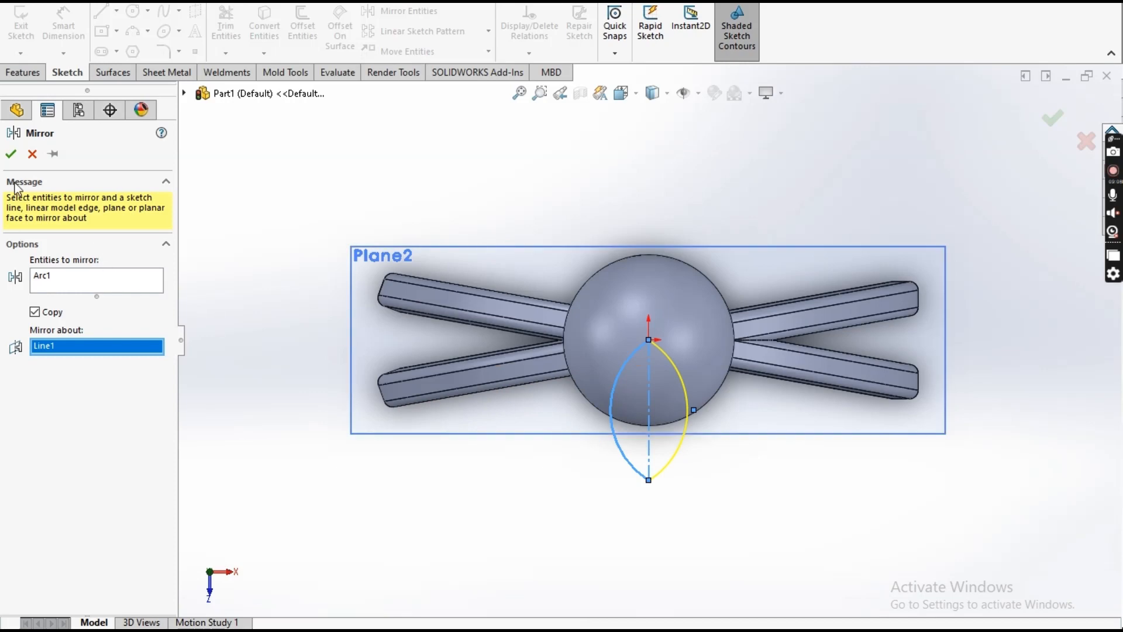
left_click(9, 161)
mouse_move(580, 446)
middle_mouse_down()
mouse_move(582, 243)
mouse_move(642, 246)
middle_mouse_up()
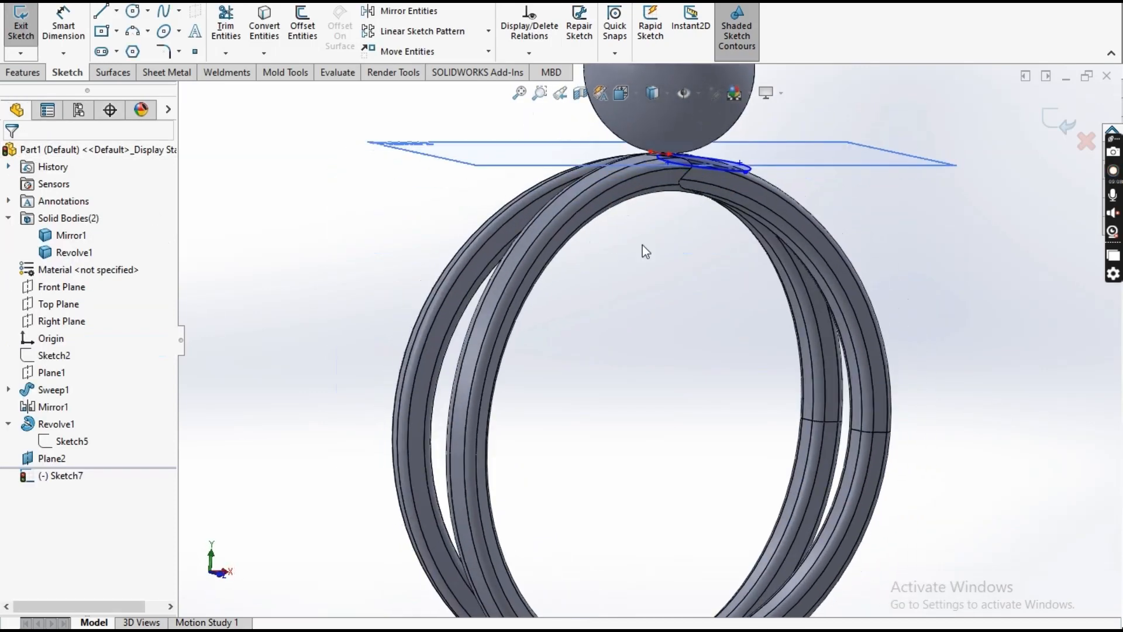
scroll(643, 246, "up", 3)
scroll(733, 238, "down", 3)
left_click(28, 23)
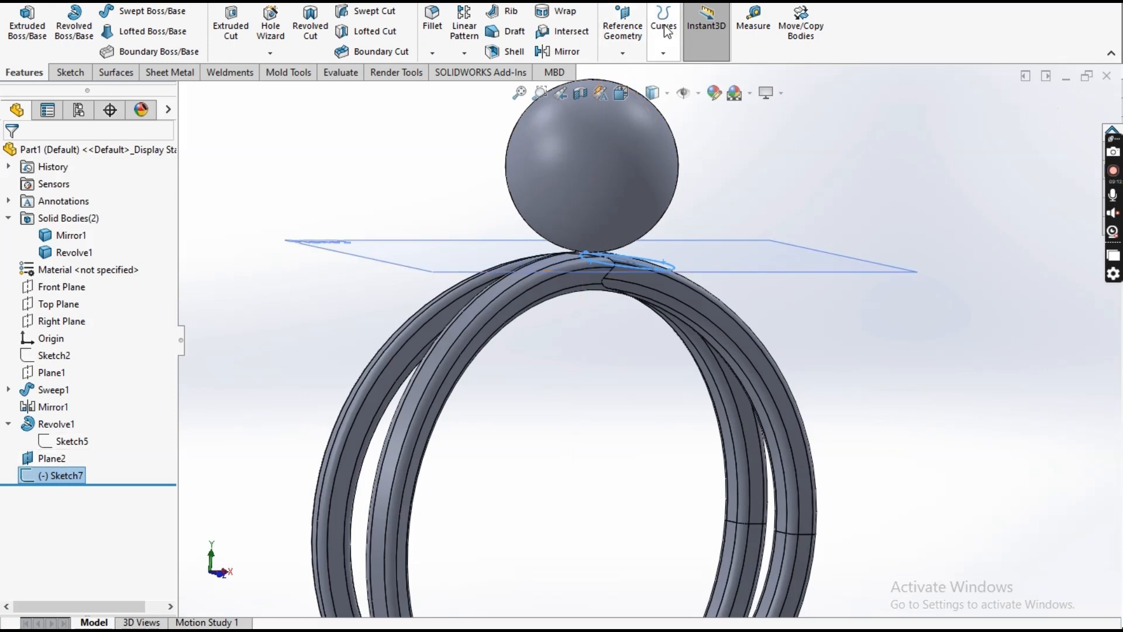
Try a 0.5 mm emboss wrap of the new leaf sketch on the sphere face, examine its preview, and cancel it
left_click(560, 15)
left_click(598, 140)
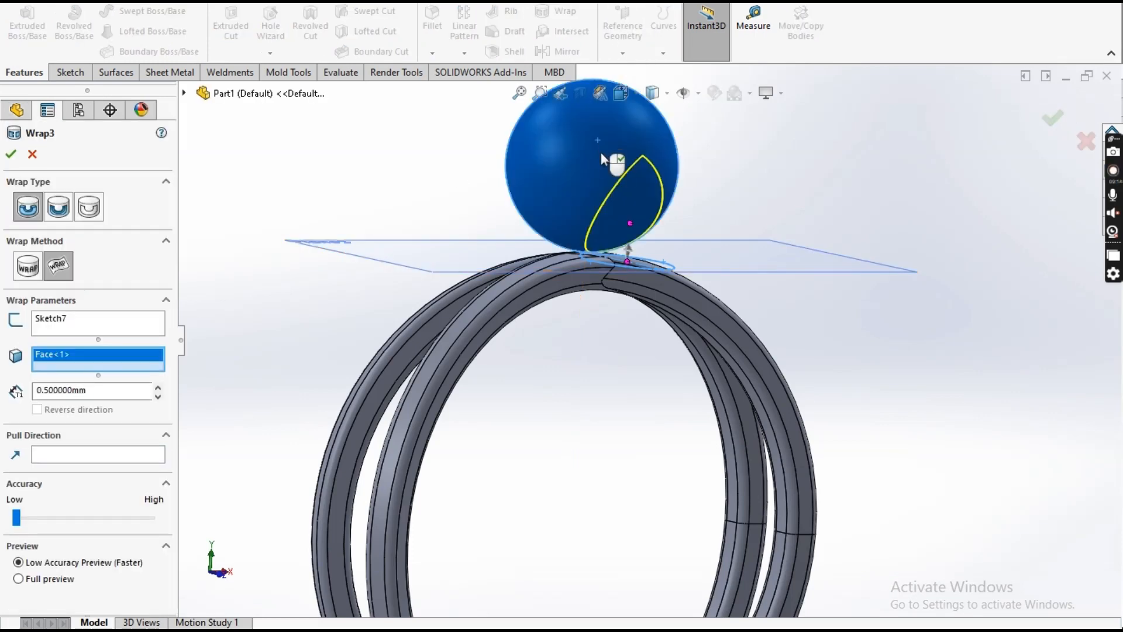
middle_click_drag(610, 164, 586, 245)
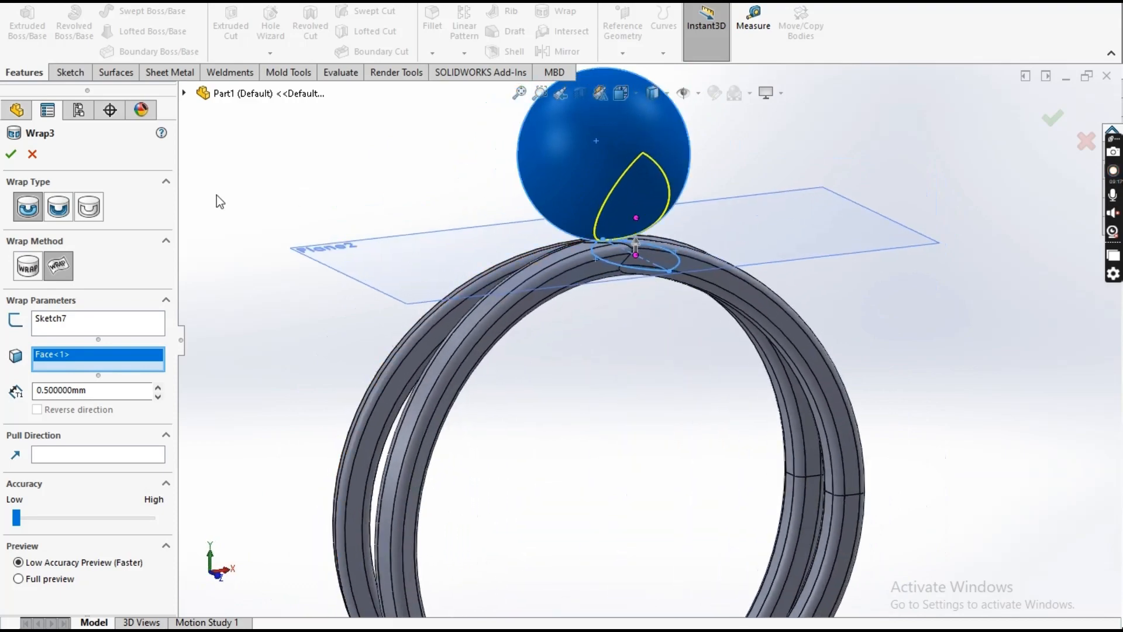
left_click(32, 155)
Open the new leaf sketch for editing
left_click(64, 475)
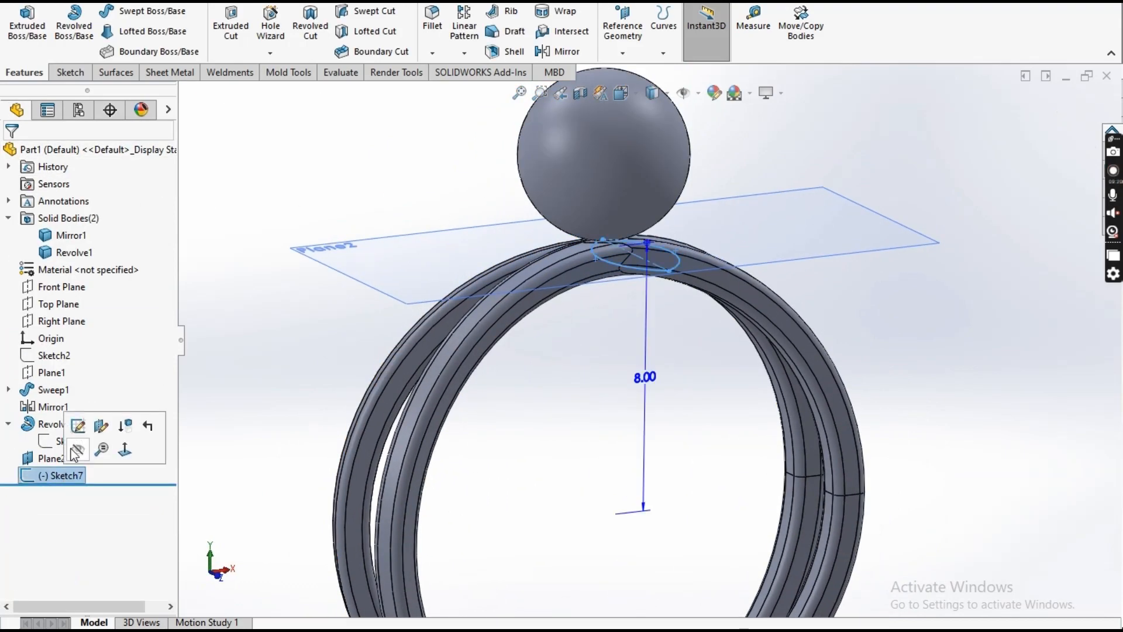
left_click(78, 425)
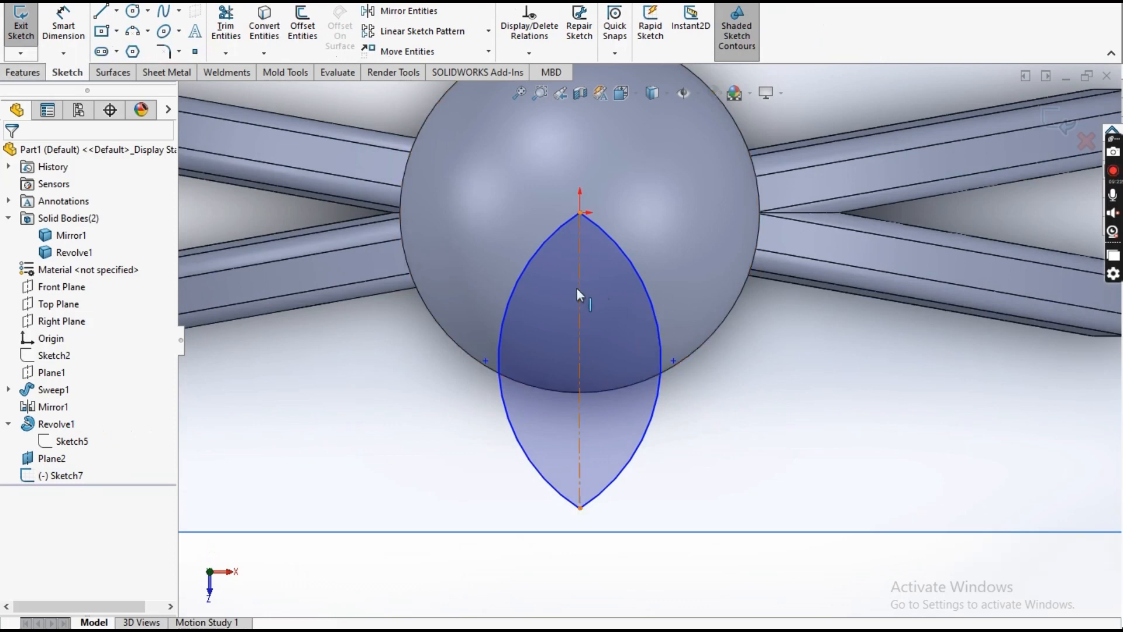
Dimension one arc of the leaf-shaped profile with a radius of 2.5 mm
left_click(63, 23)
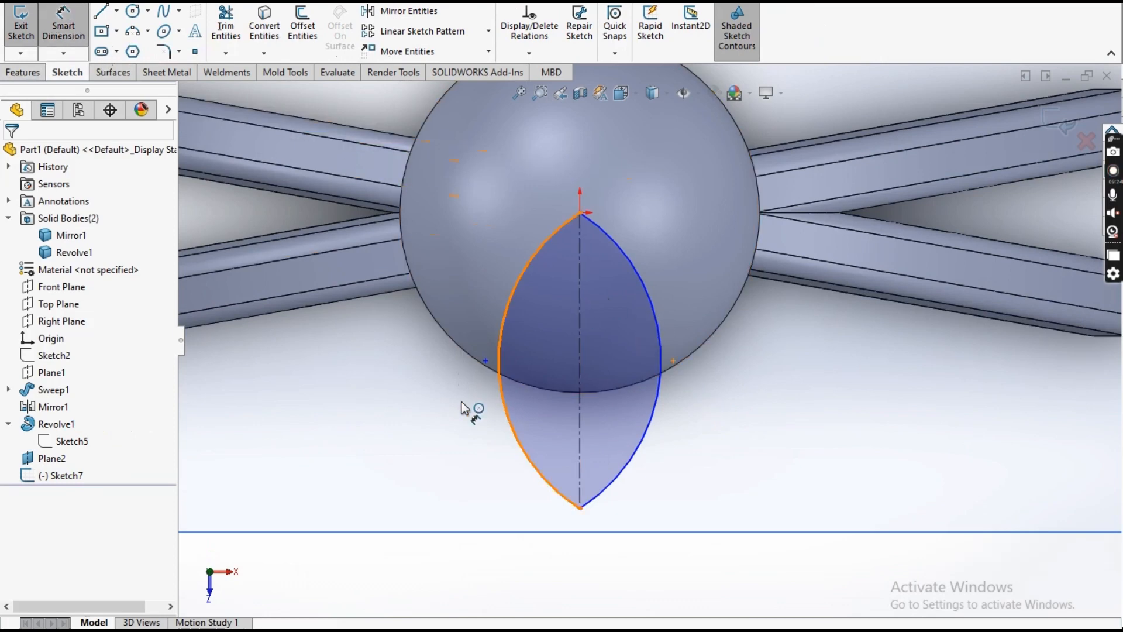
left_click(501, 396)
left_click(371, 416)
type("2")
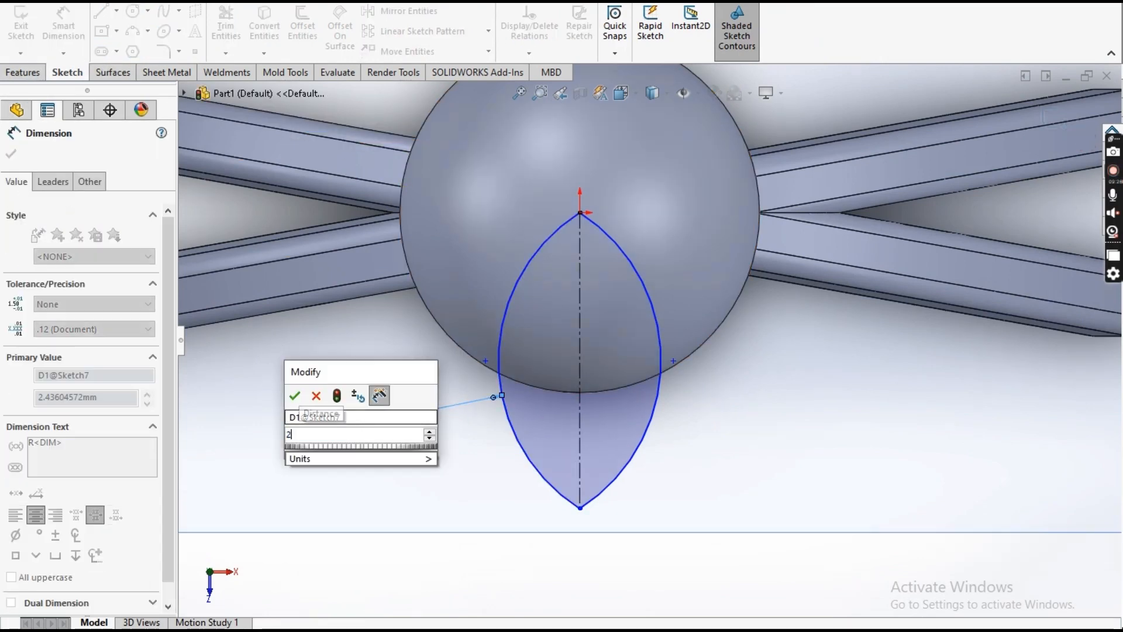
type(".5")
key("Return")
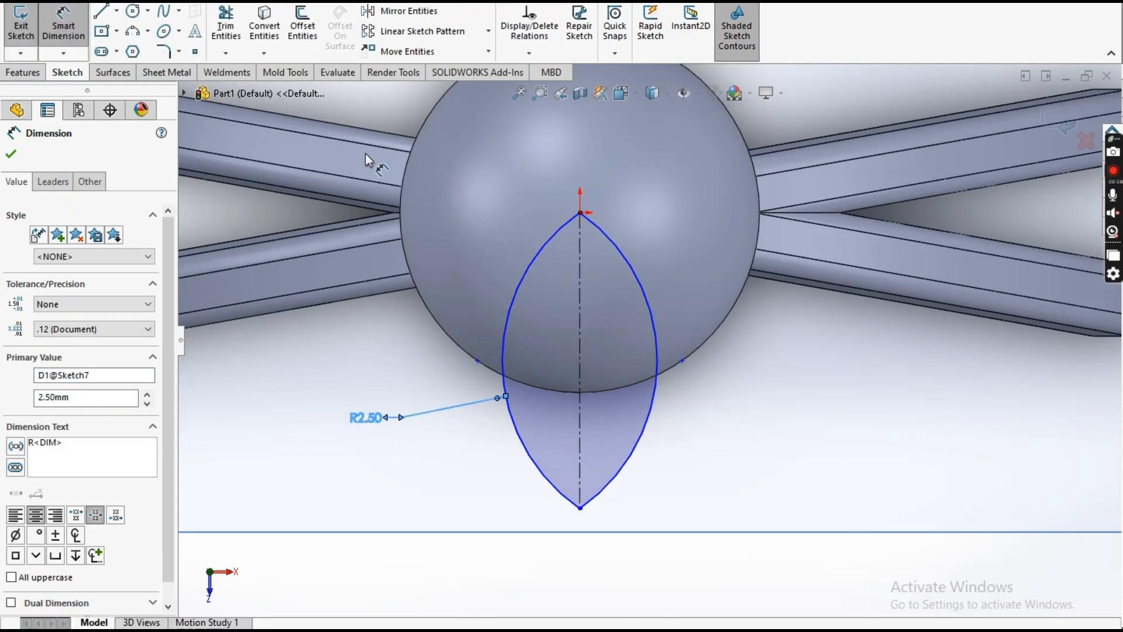
key("Escape")
scroll(596, 374, "up", 4)
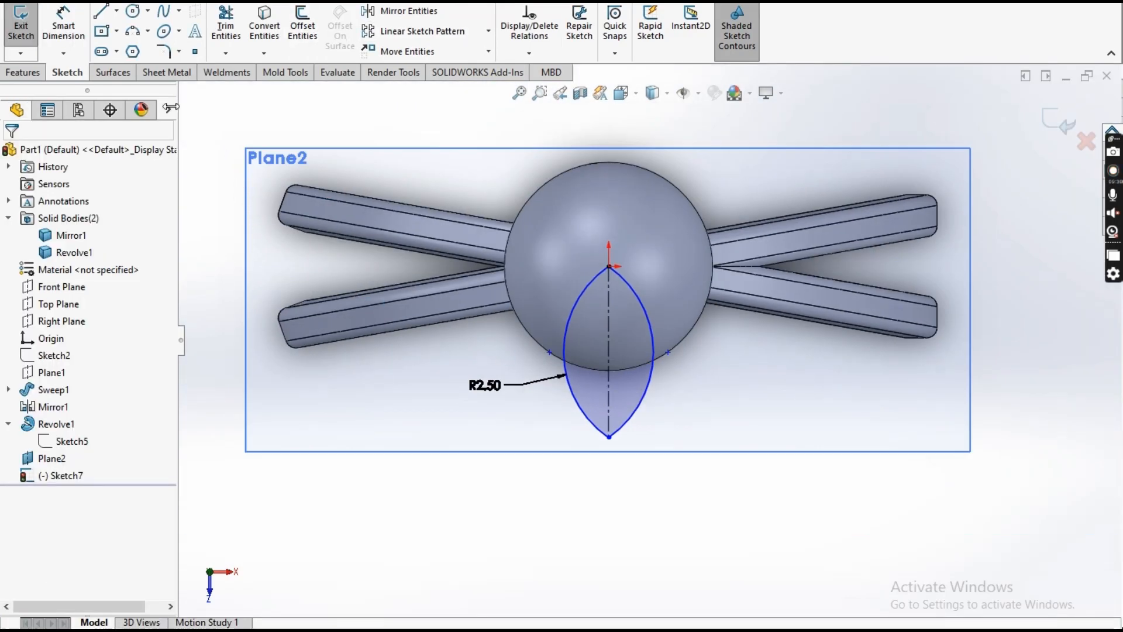
Dimension the vertical centreline of the leaf profile at 5 mm
left_click(63, 26)
left_click(608, 397)
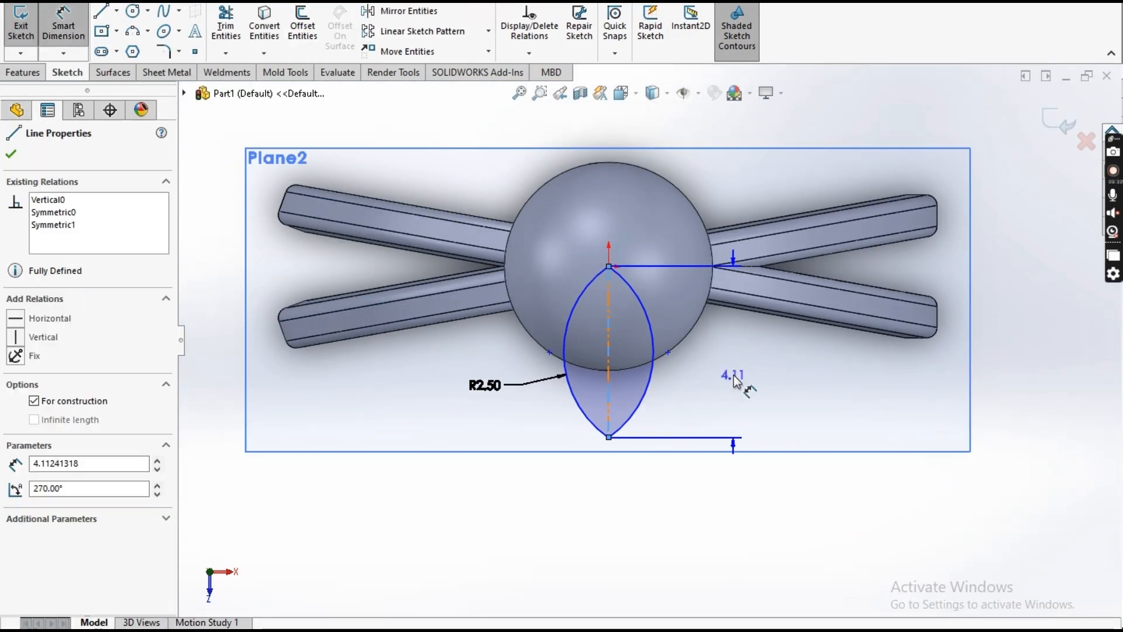
left_click(734, 377)
key("Return")
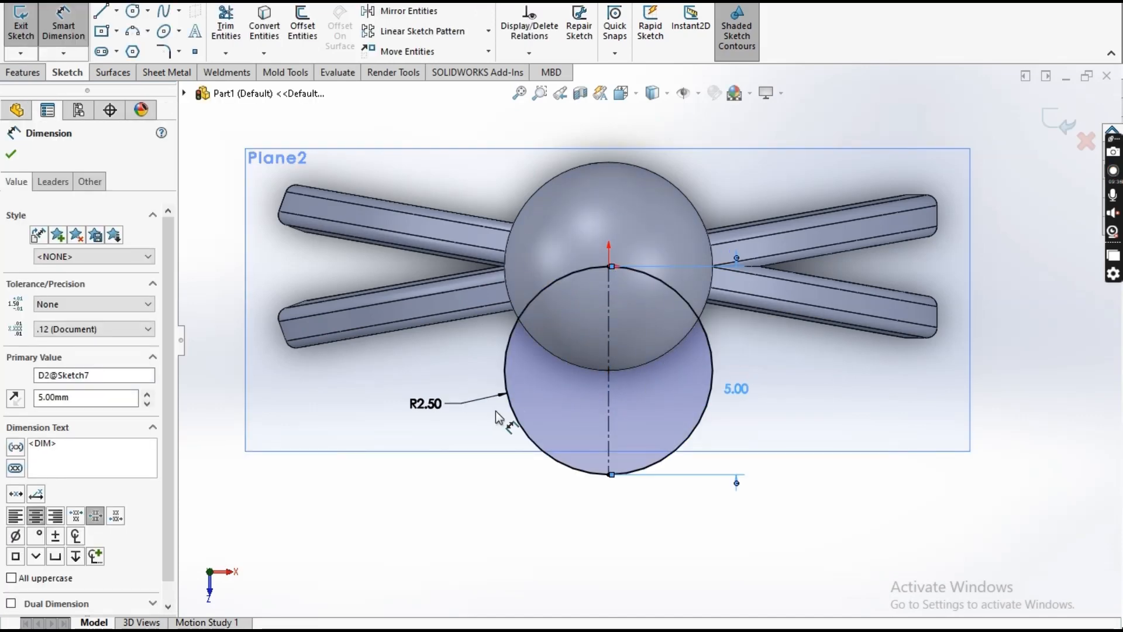
Set the leaf arc's radius to 3 mm
double_click(425, 404)
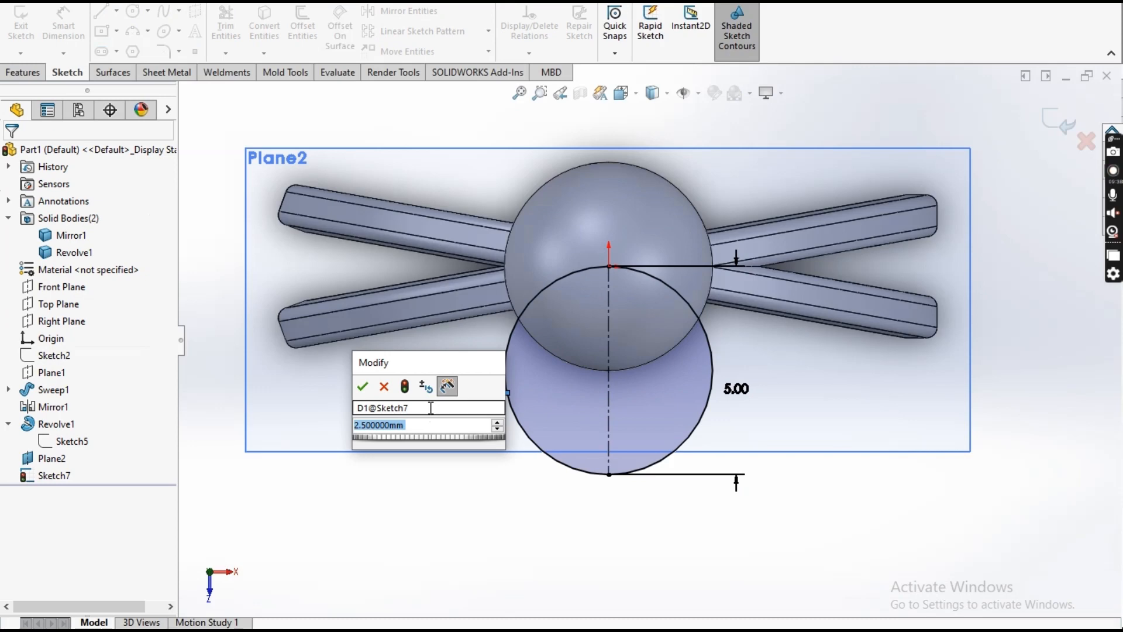
type("3")
key("Return")
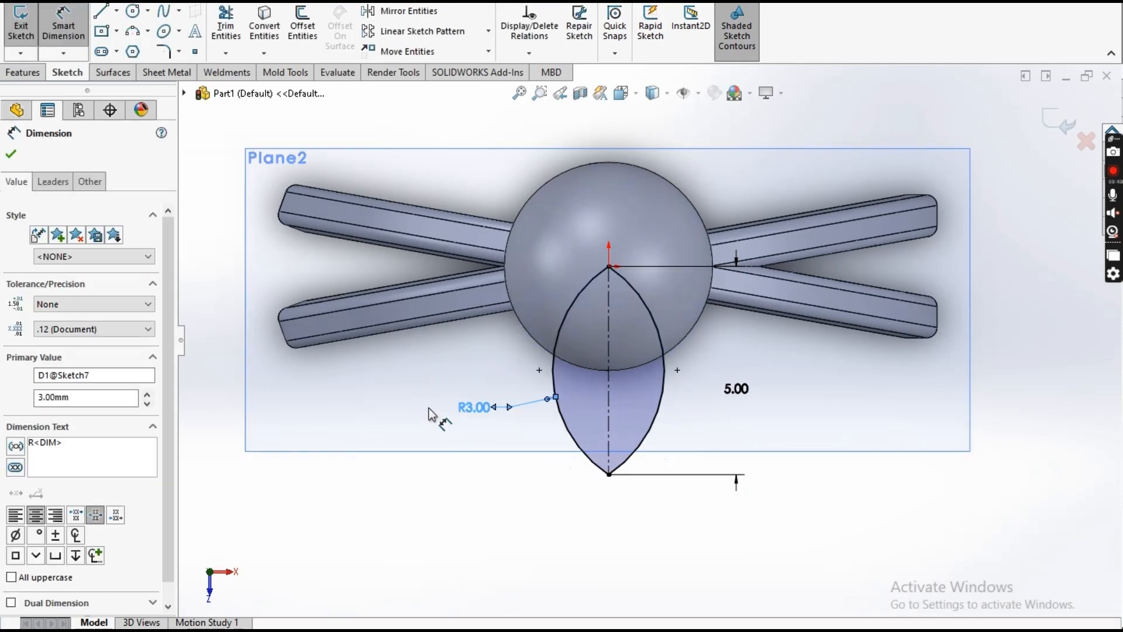
scroll(661, 361, "down", 4)
key("Escape")
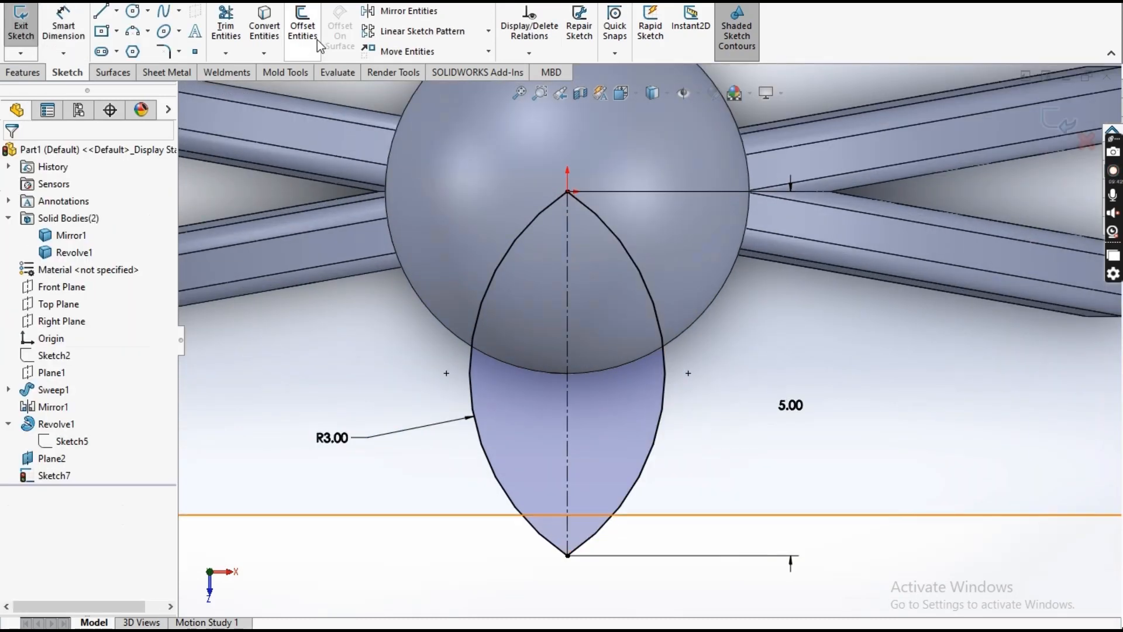
Offset the whole leaf outline 0.6 mm inward with dimensions added, and exit the sketch
left_click(316, 42)
left_click(664, 404)
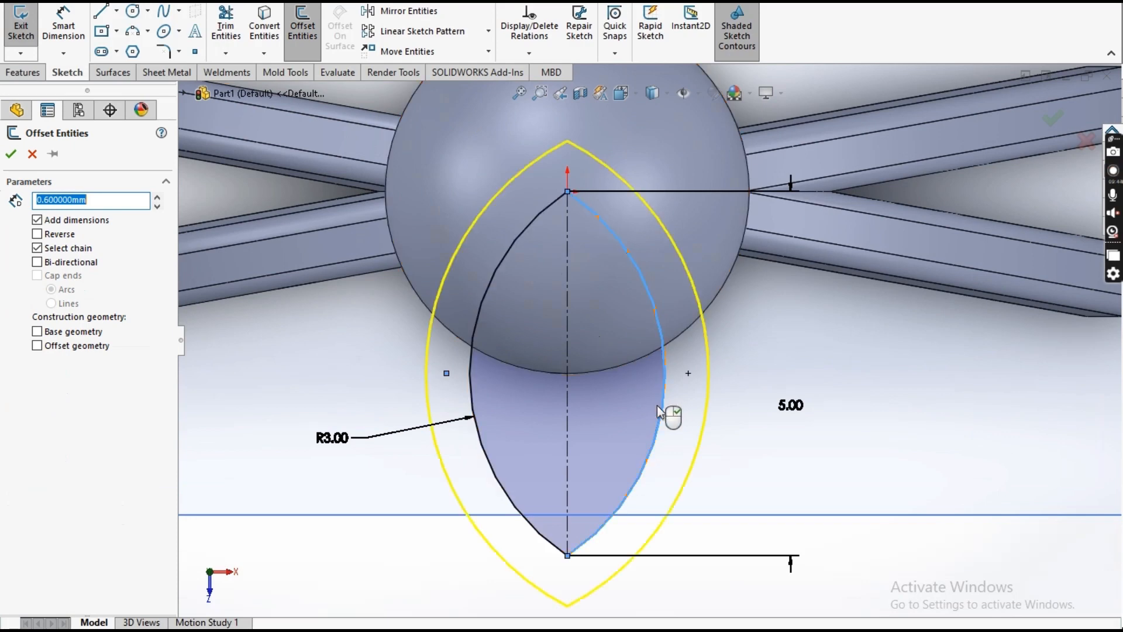
left_click(38, 234)
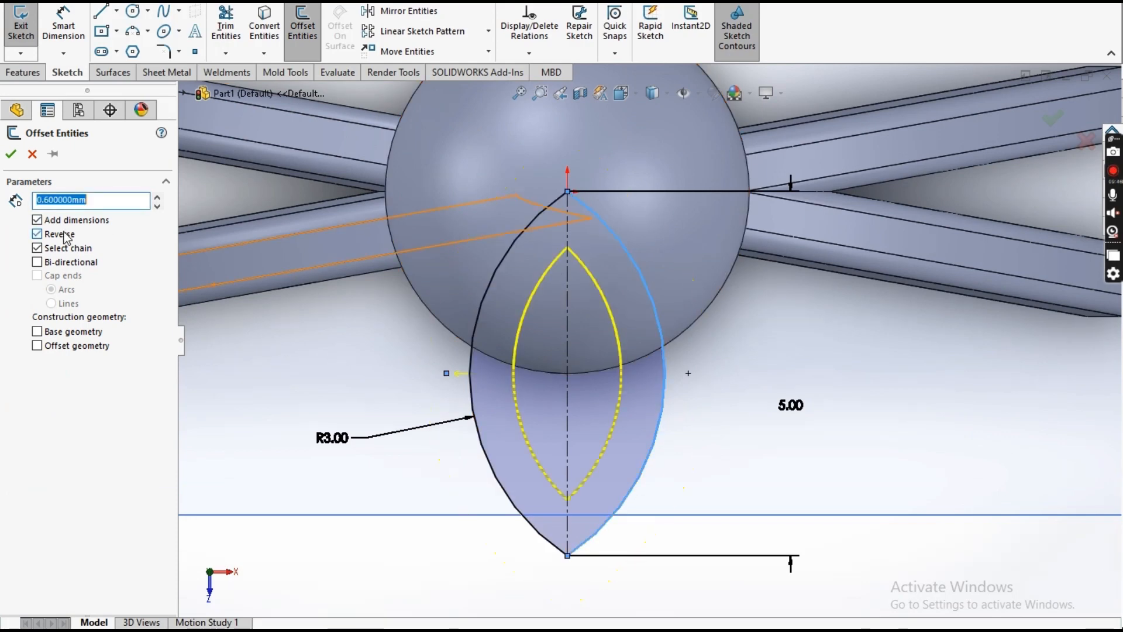
left_click(11, 156)
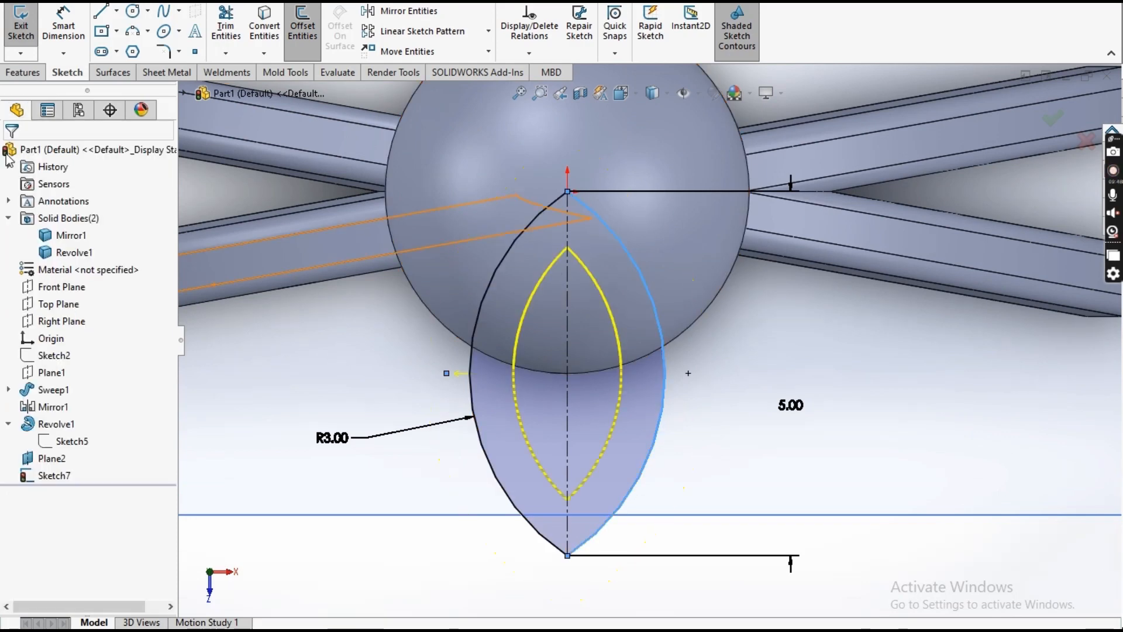
scroll(626, 383, "up", 6)
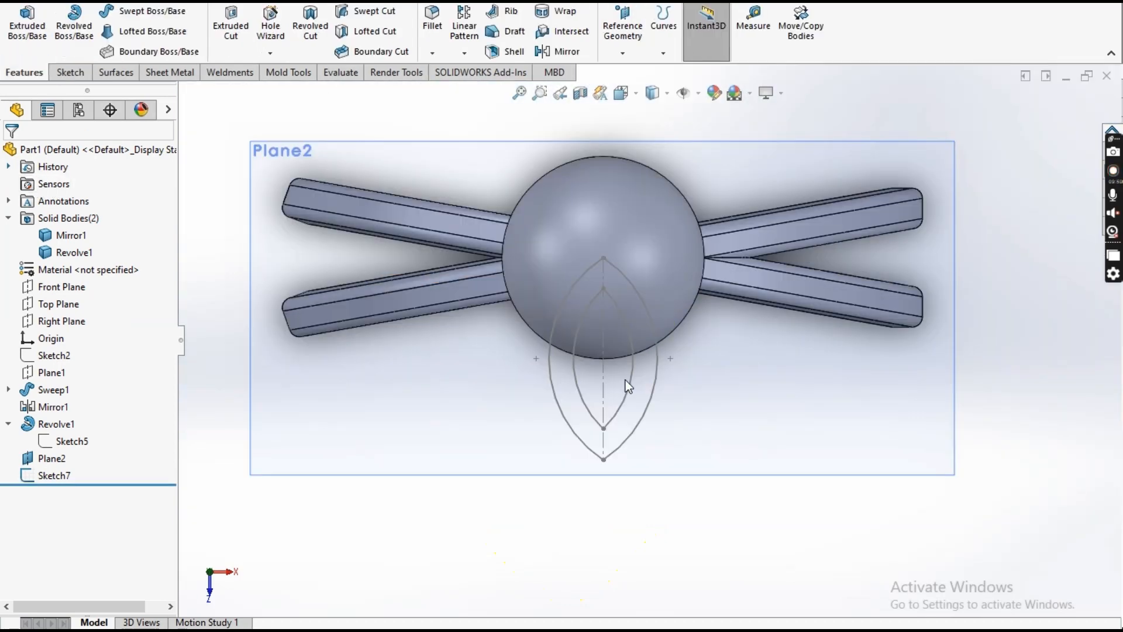
mouse_move(627, 385)
middle_mouse_down()
mouse_move(629, 347)
mouse_move(722, 176)
mouse_move(667, 258)
middle_mouse_up()
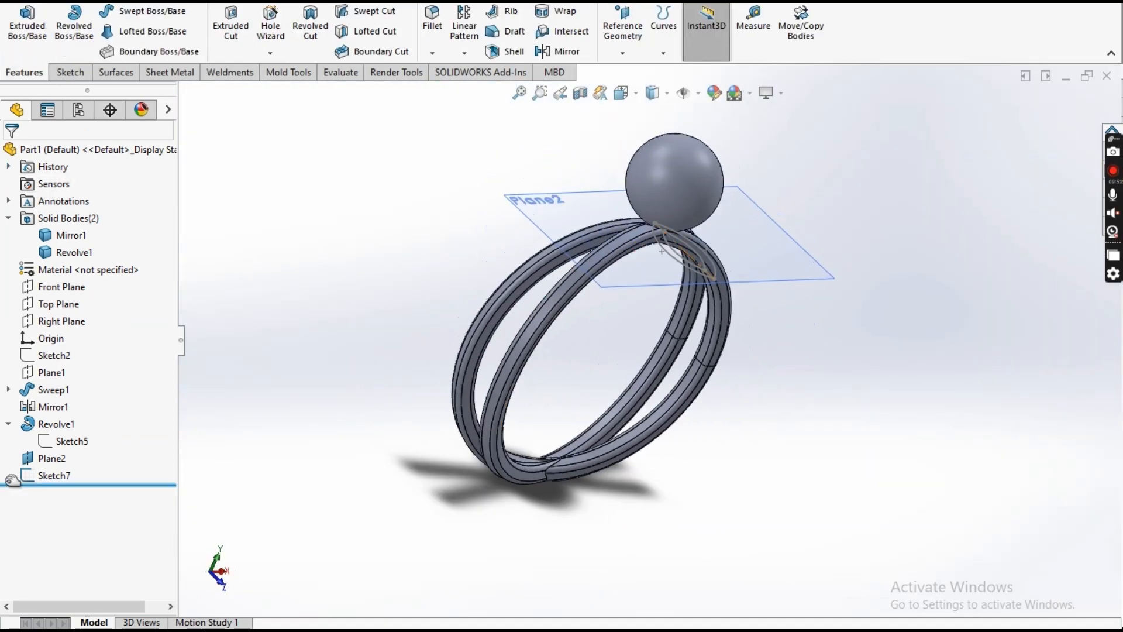
left_click(37, 479)
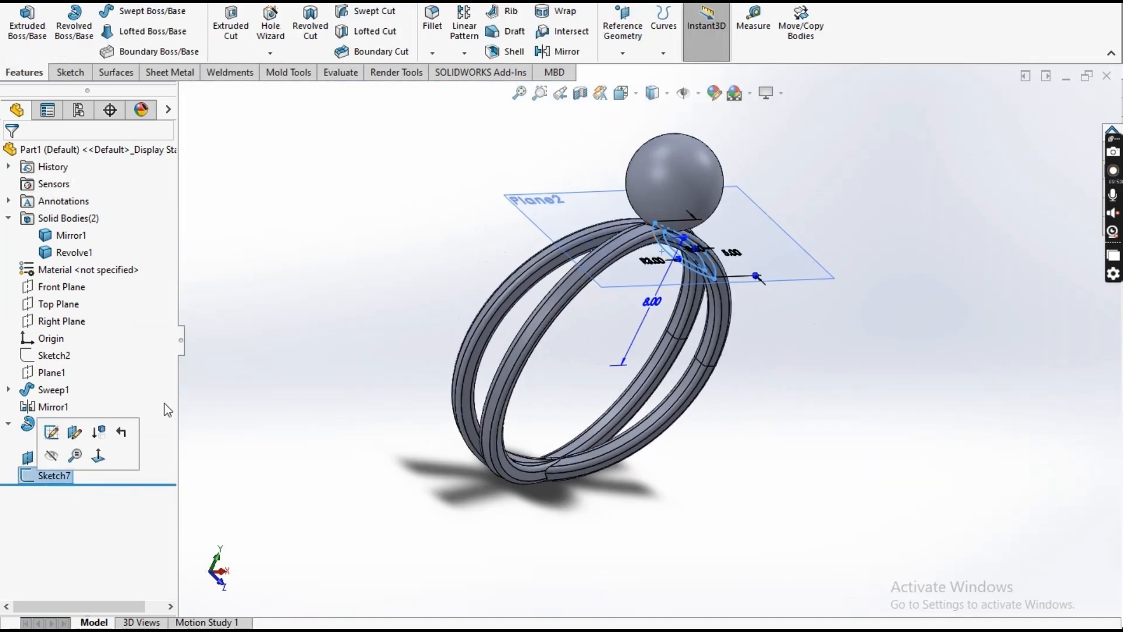
left_click(566, 12)
left_click(683, 193)
scroll(696, 208, "down", 2)
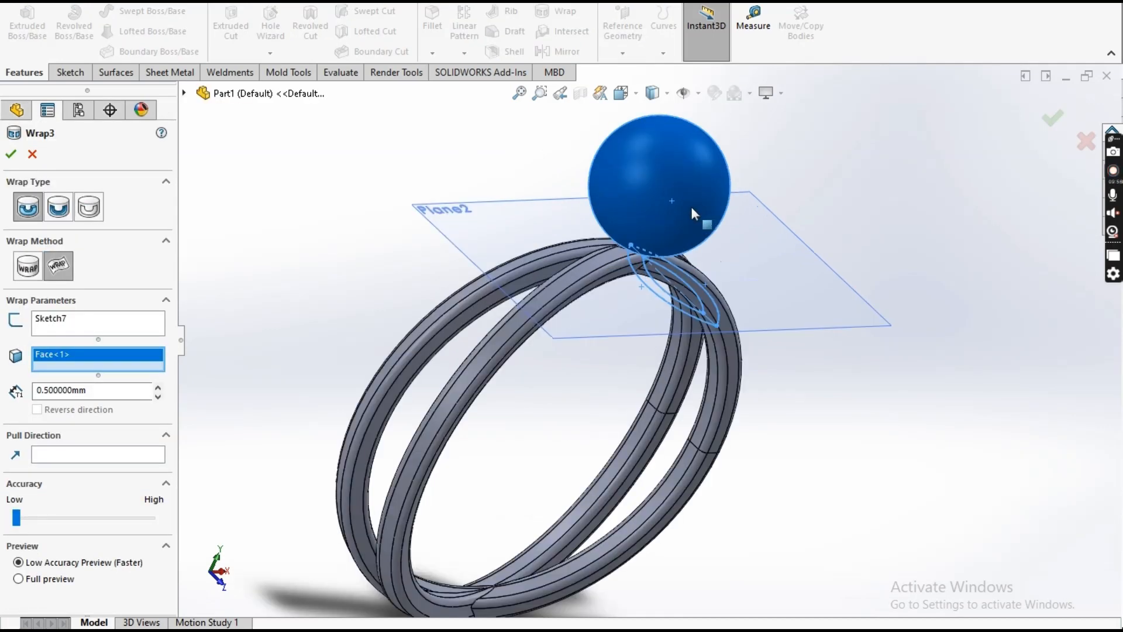
left_click(33, 153)
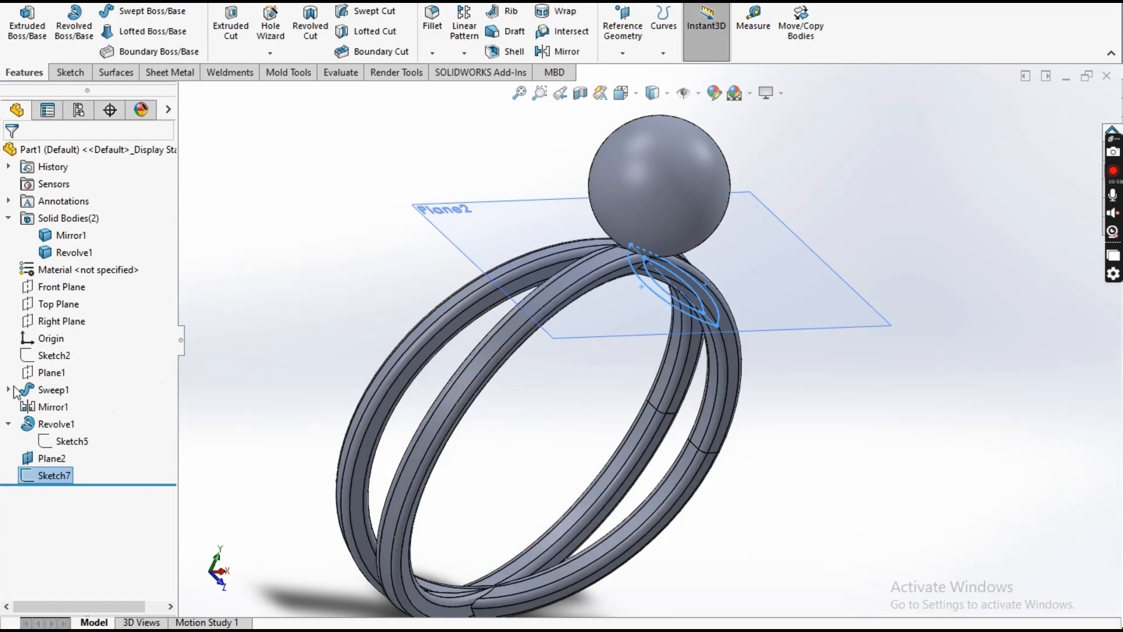
Edit the leaf sketch on Plane2 and try to set the outer arc's radius to 2.8 mm
right_click(54, 477)
left_click(68, 230)
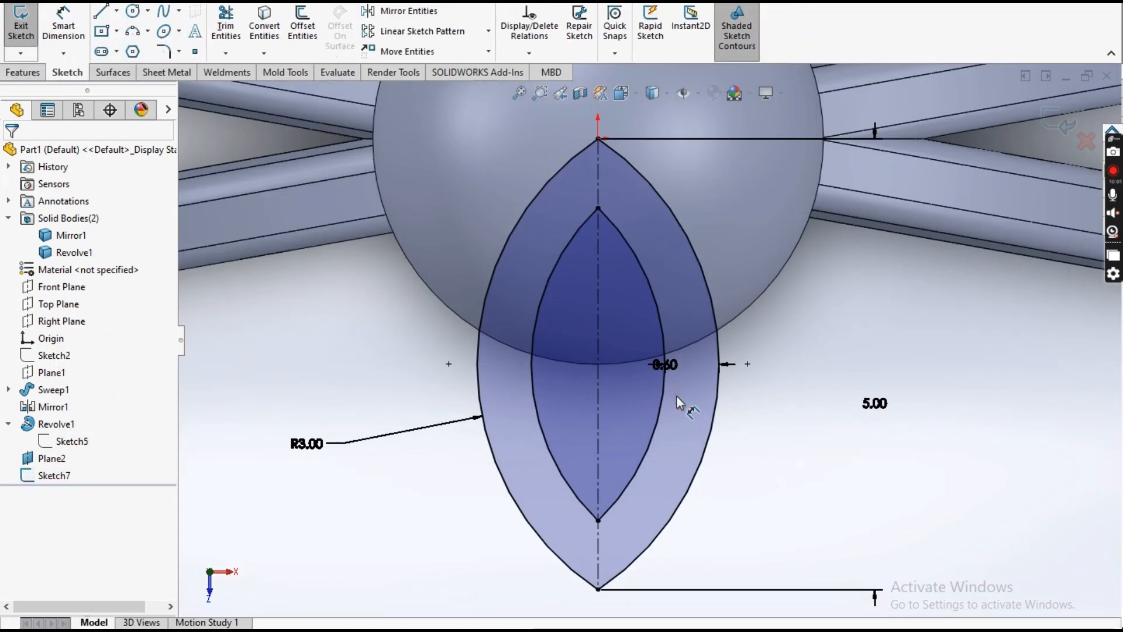
double_click(306, 444)
type("2.8")
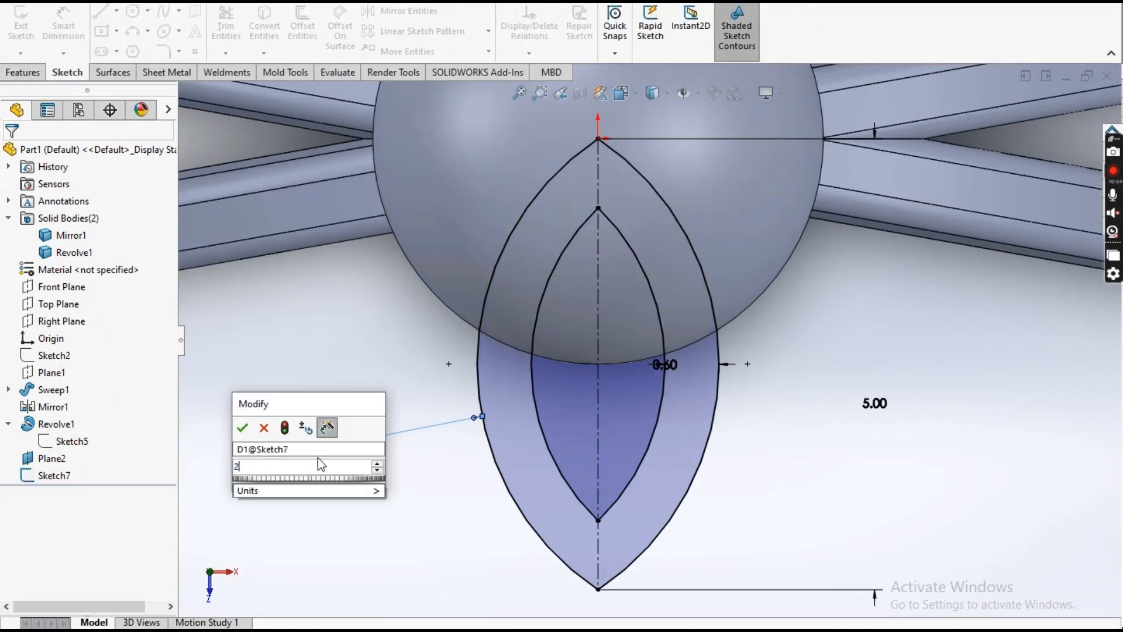
key("Return")
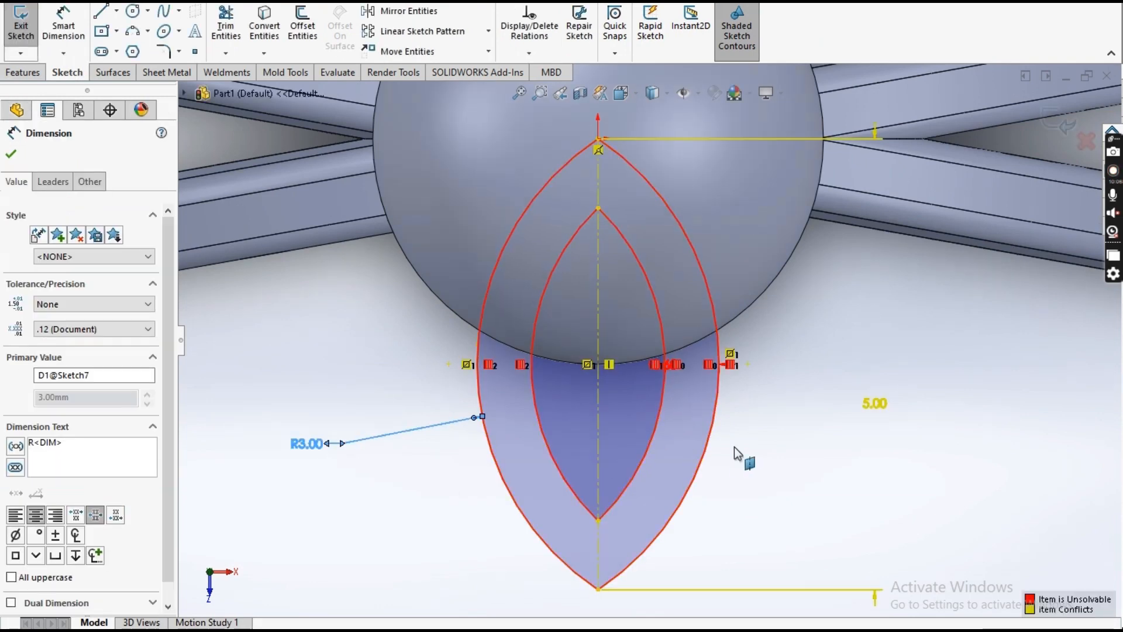
Delete the radius dimension from the outer arc of the leaf profile
left_click(888, 422)
double_click(882, 408)
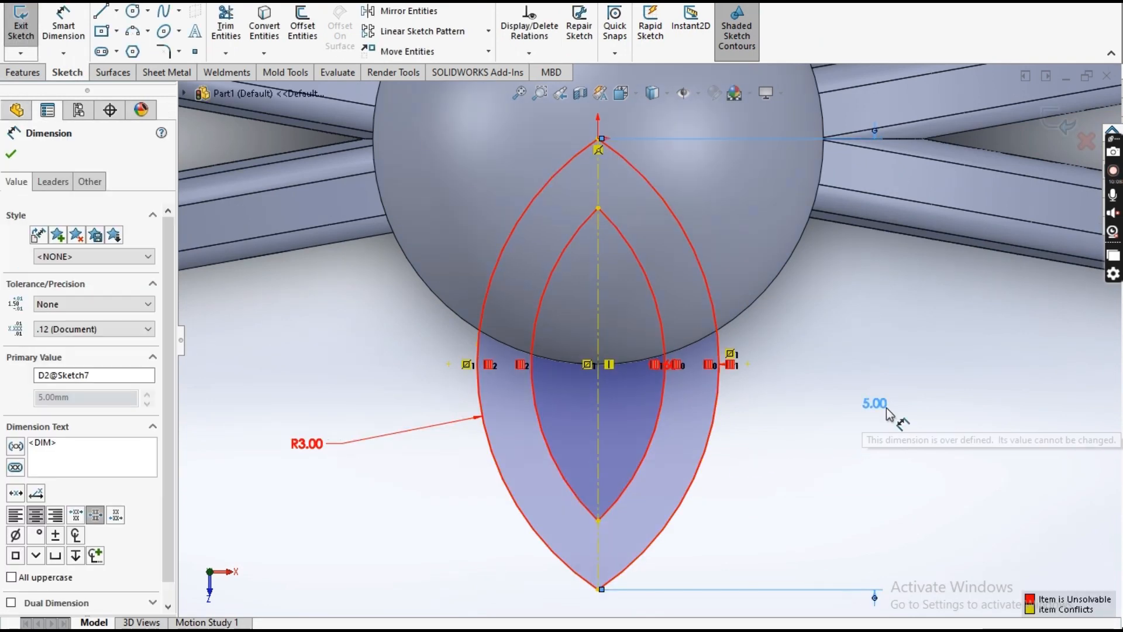
left_click(765, 591)
left_click(308, 442)
left_click(368, 448)
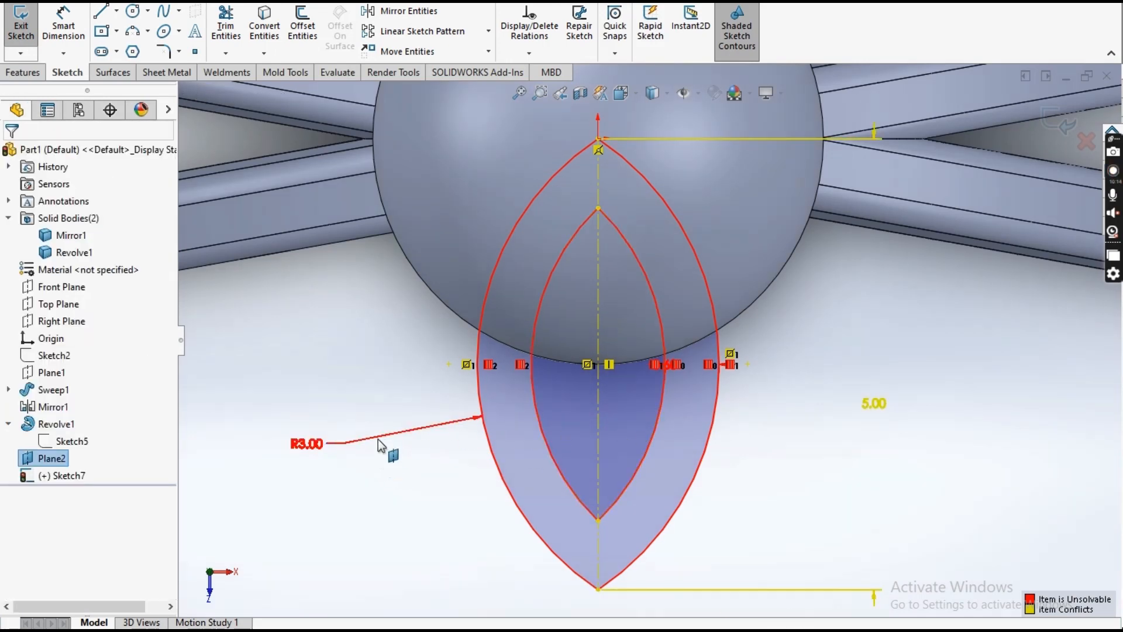
left_click(307, 442)
key("Delete")
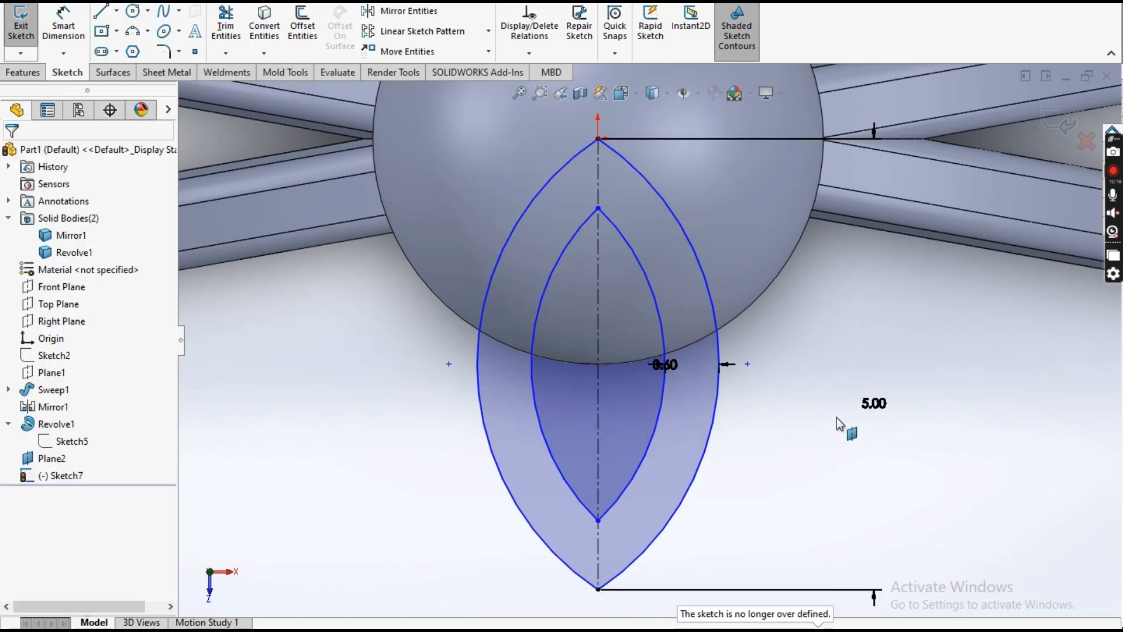
Set the length of the leaf profile's centreline to 4.5 mm
double_click(873, 404)
type("4.5")
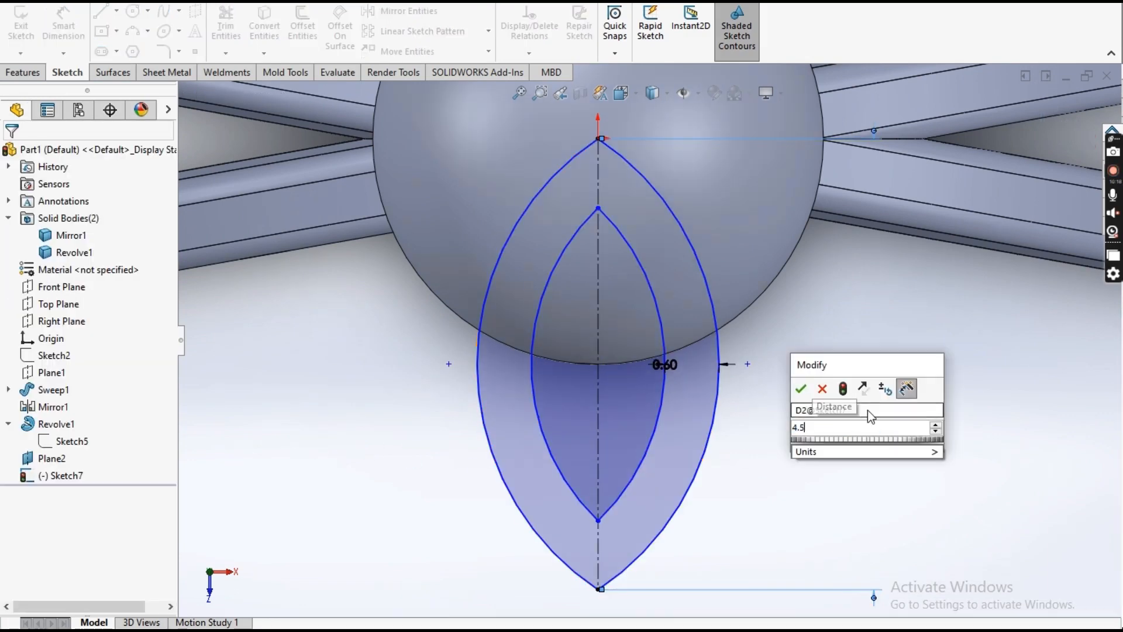
key("Return")
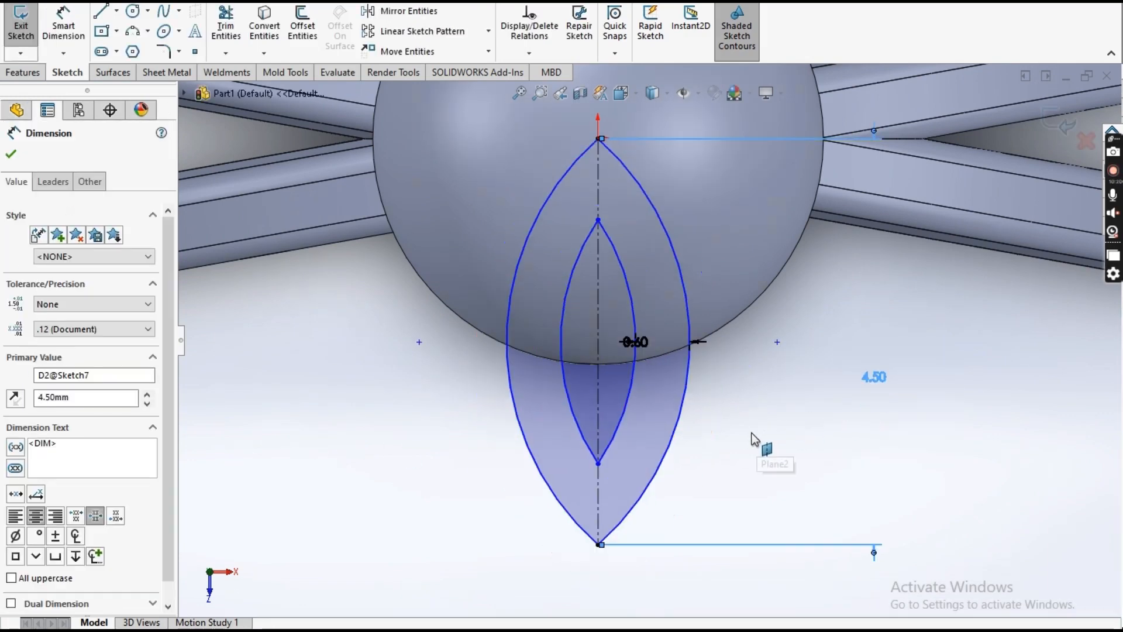
Dimension the outer leaf arc with a radius of 2.5 mm and exit the sketch
key("f")
left_click(72, 39)
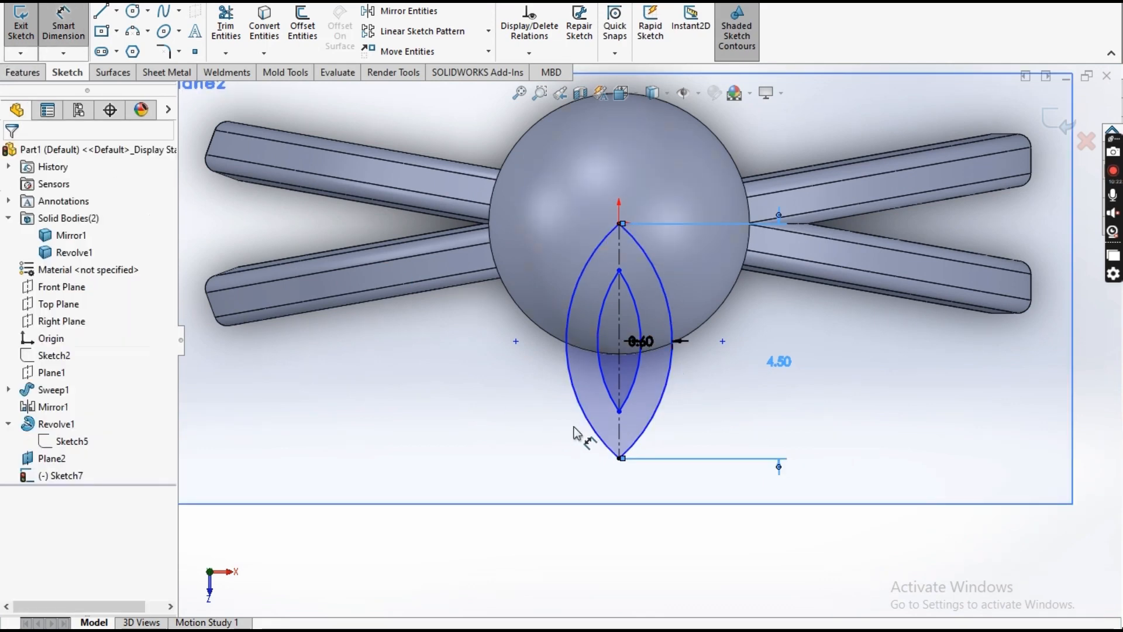
left_click(590, 427)
left_click(430, 400)
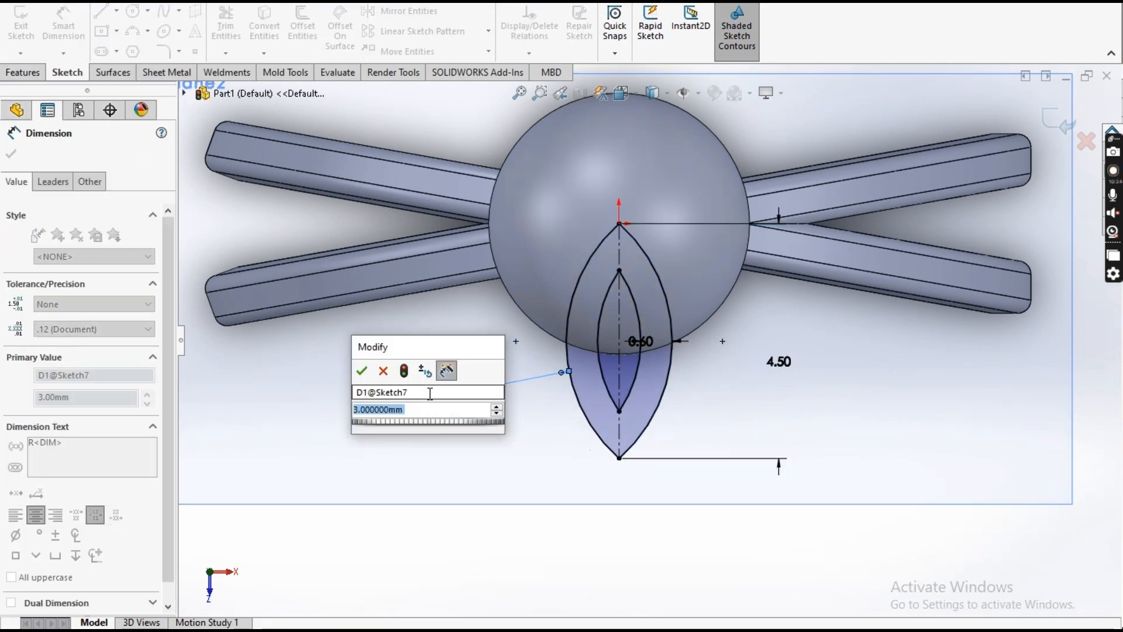
type("2.5")
key("Return")
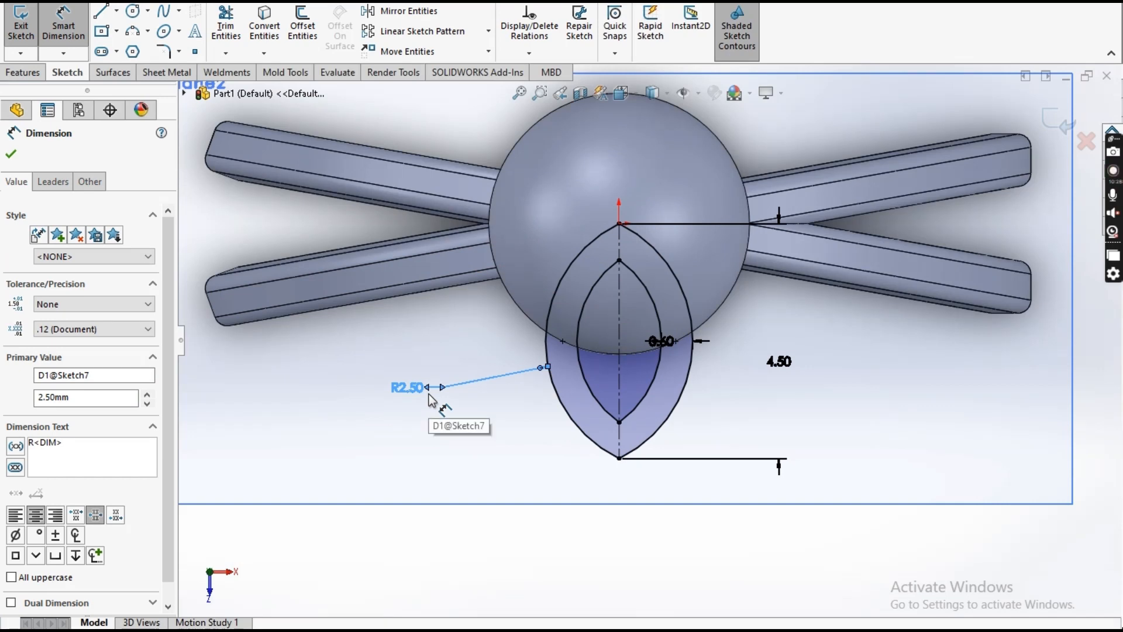
left_click(21, 36)
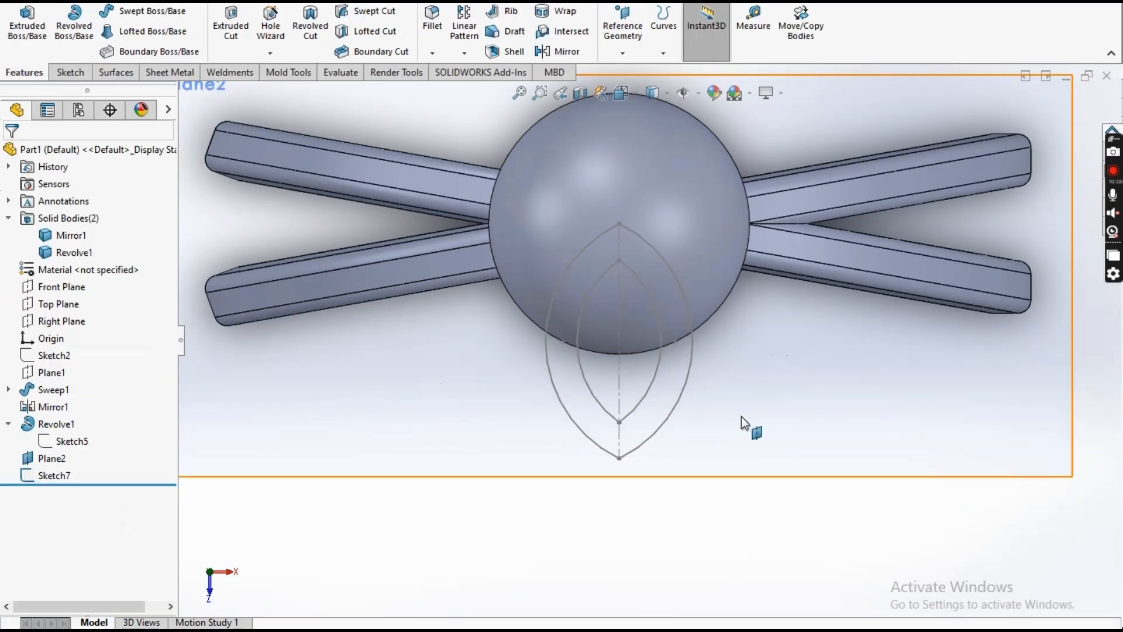
Wrap the leaf sketch onto the sphere's face as a 0.5 mm thick emboss
scroll(715, 434, "up", 6)
mouse_move(713, 435)
middle_mouse_down()
mouse_move(727, 274)
mouse_move(788, 188)
mouse_move(656, 299)
middle_mouse_up()
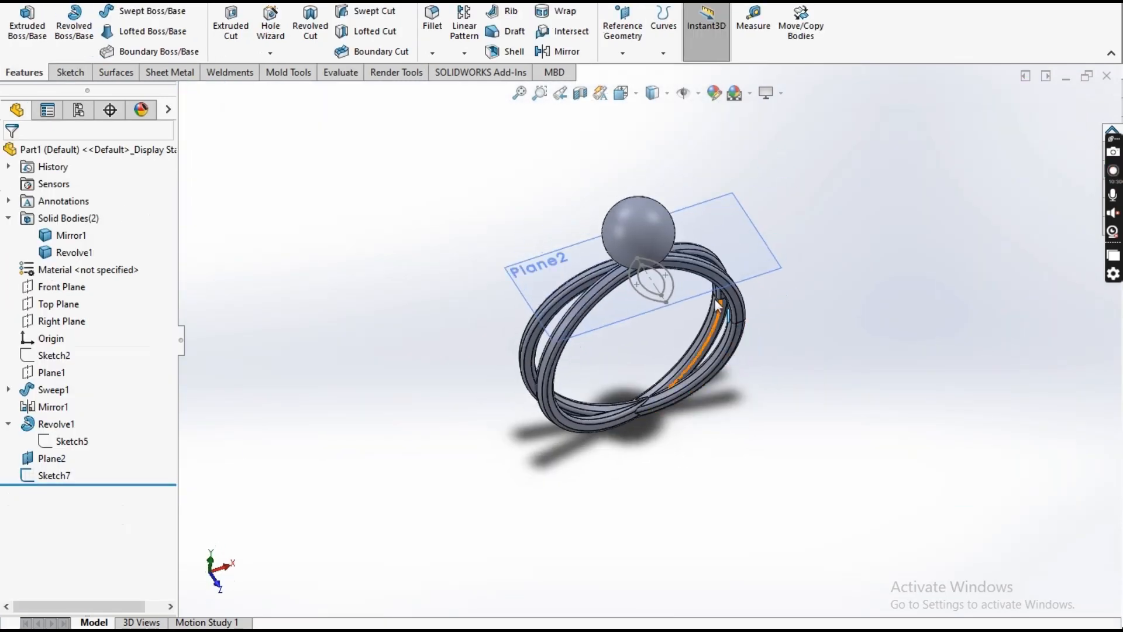
scroll(654, 300, "down", 3)
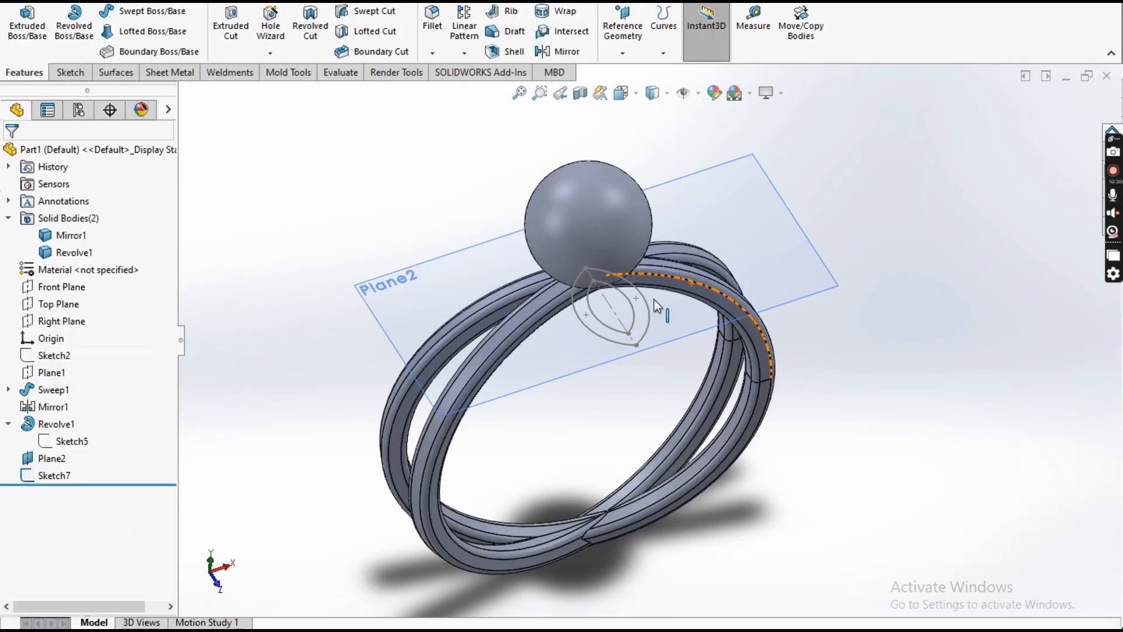
left_click(49, 477)
left_click(555, 11)
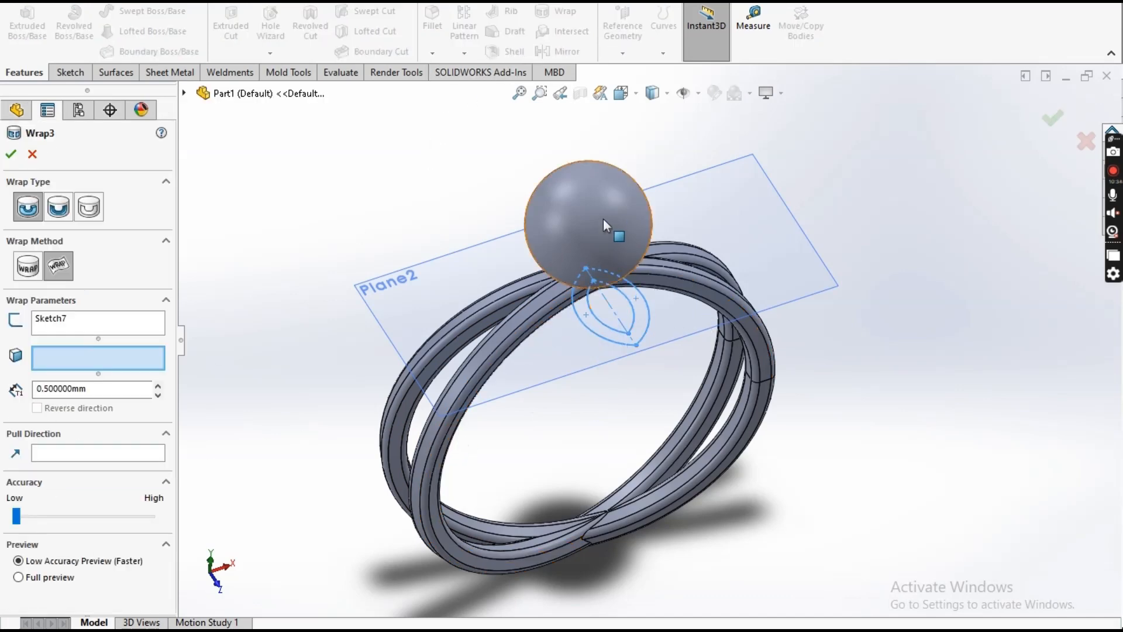
left_click(598, 221)
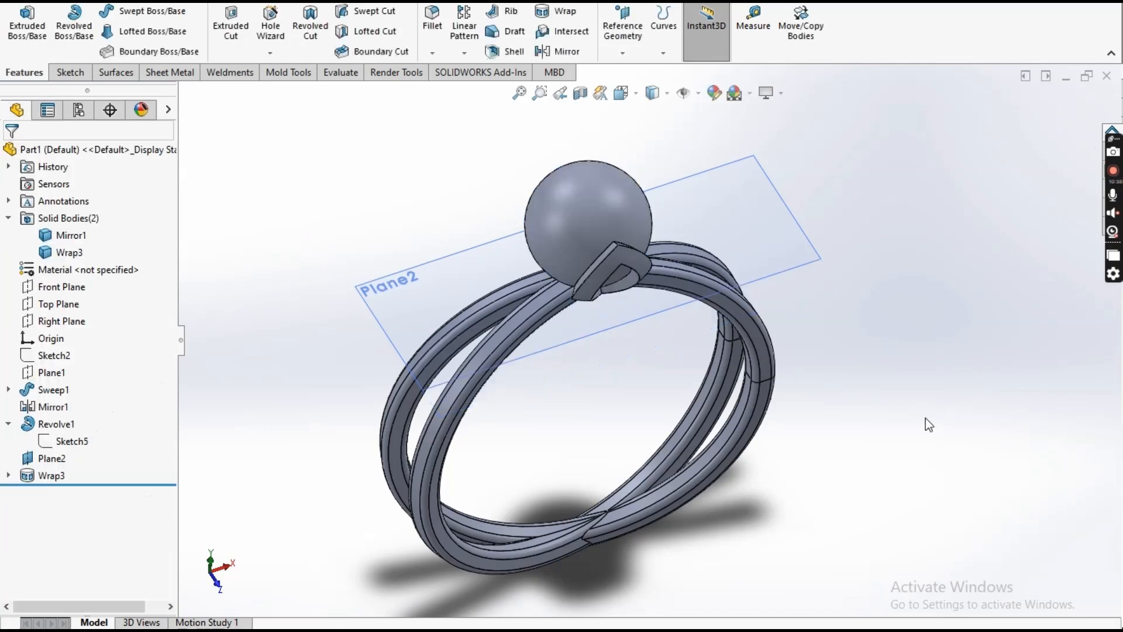
Edit the wrap's leaf sketch, set the leaf profile's length to 4 mm and exit the sketch
middle_click_drag(749, 464, 808, 364)
left_click(47, 475)
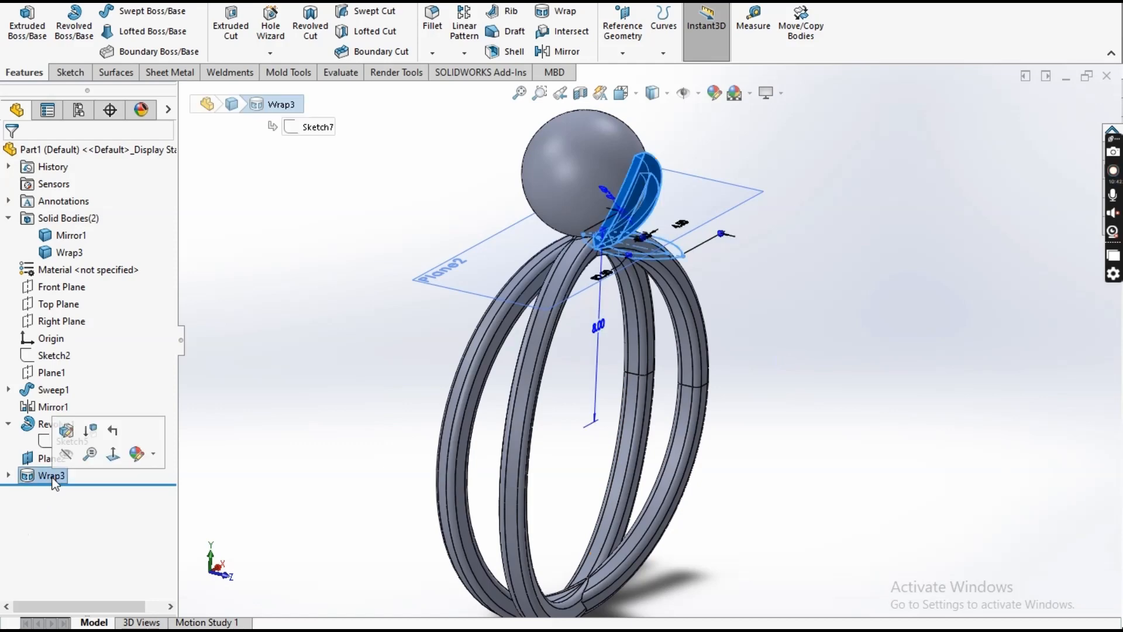
left_click(9, 475)
left_click(65, 493)
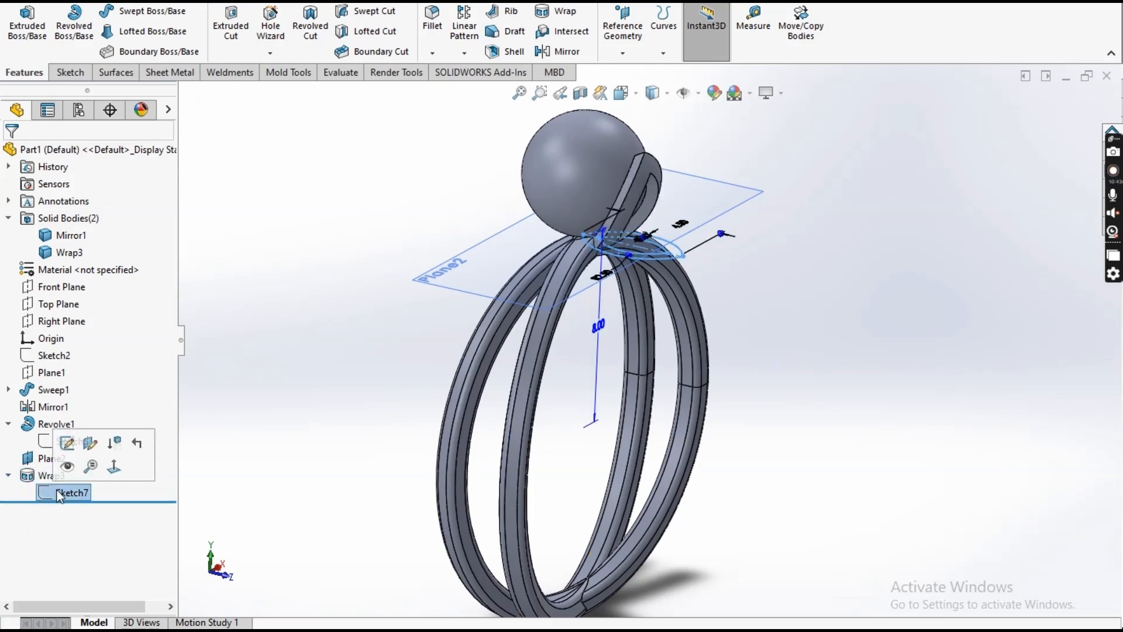
left_click(67, 443)
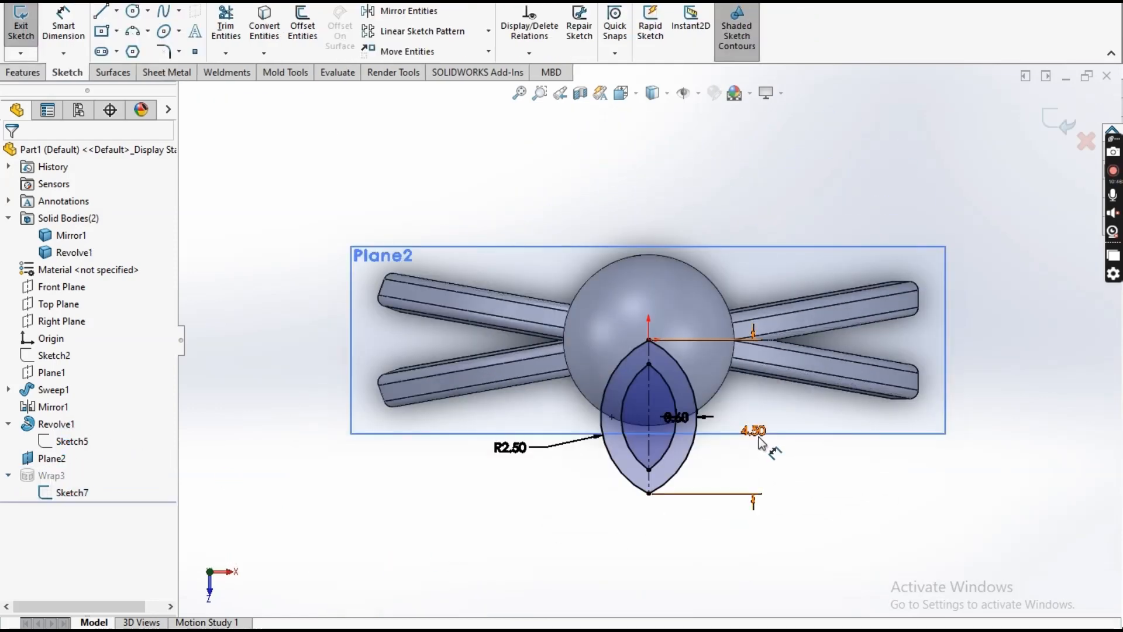
double_click(753, 431)
type("4")
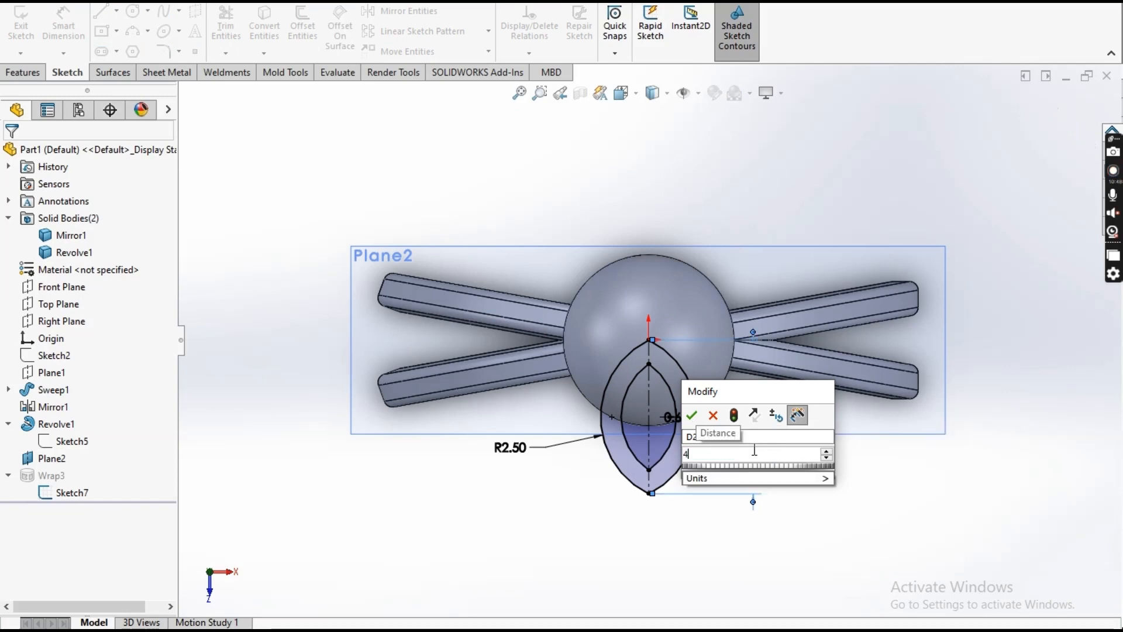
key("Return")
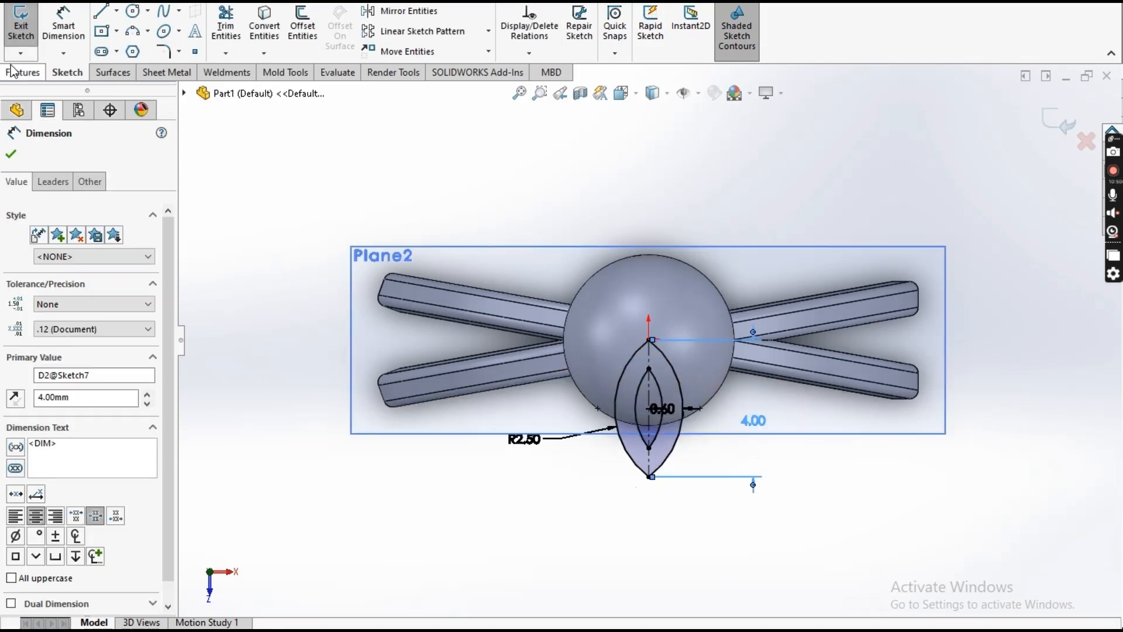
left_click(31, 36)
Remove the wrap feature from the sphere while keeping its leaf sketch
mouse_move(719, 544)
middle_mouse_down()
mouse_move(757, 311)
mouse_move(830, 244)
mouse_move(726, 260)
mouse_move(718, 202)
mouse_move(743, 267)
middle_mouse_up()
scroll(691, 364, "up", 6)
scroll(635, 344, "down", 3)
middle_click_drag(634, 344, 660, 358)
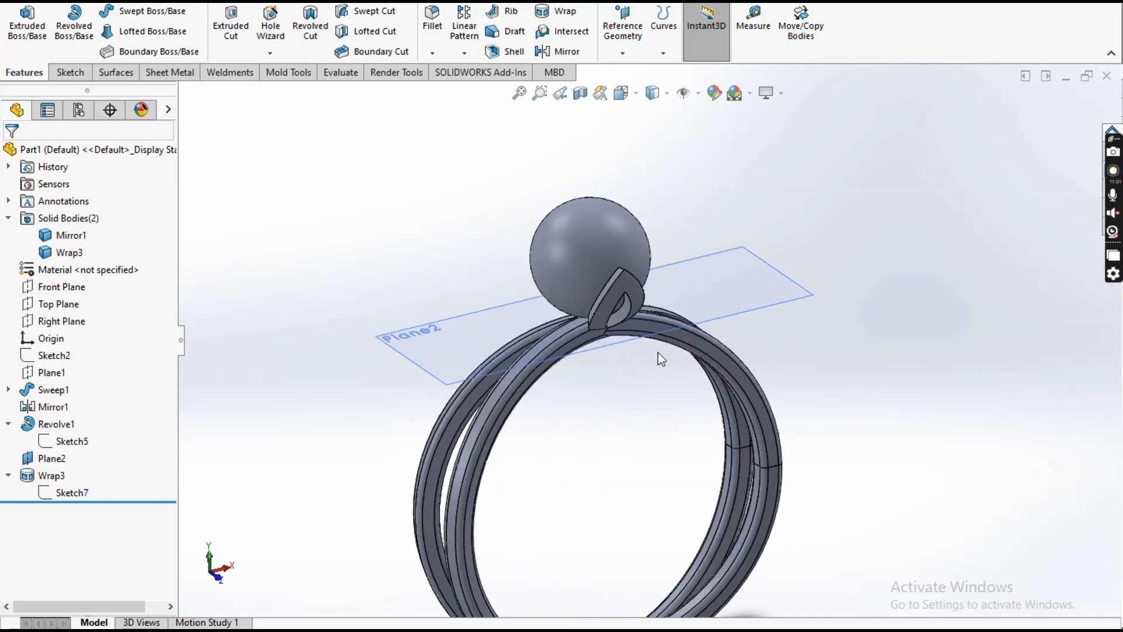
left_click(781, 301)
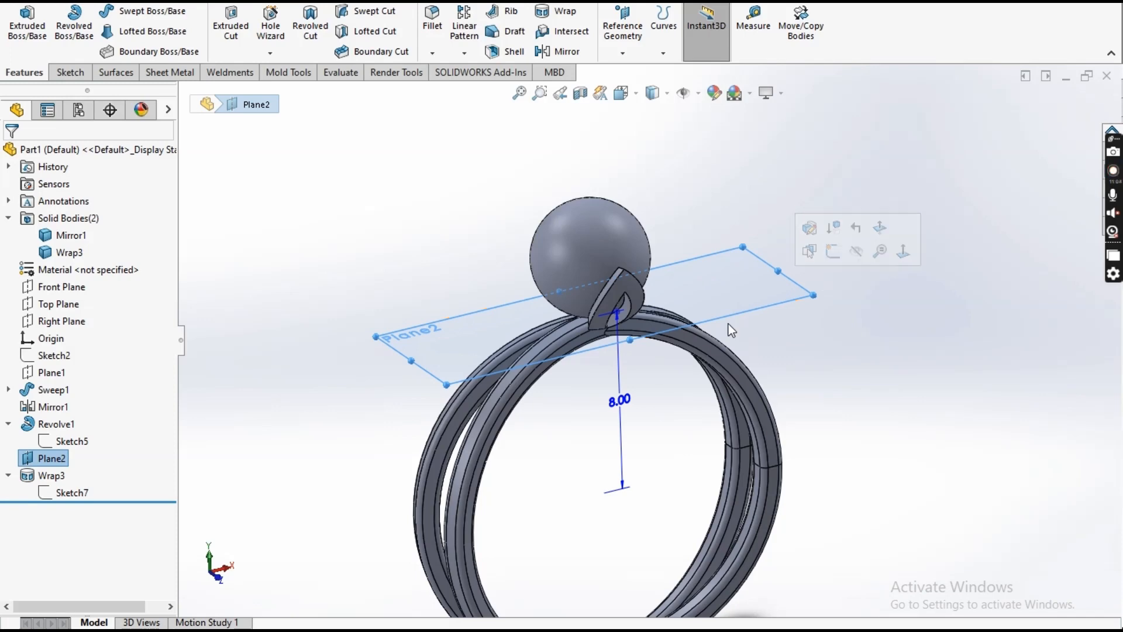
left_click(55, 475)
key("ctrl+z")
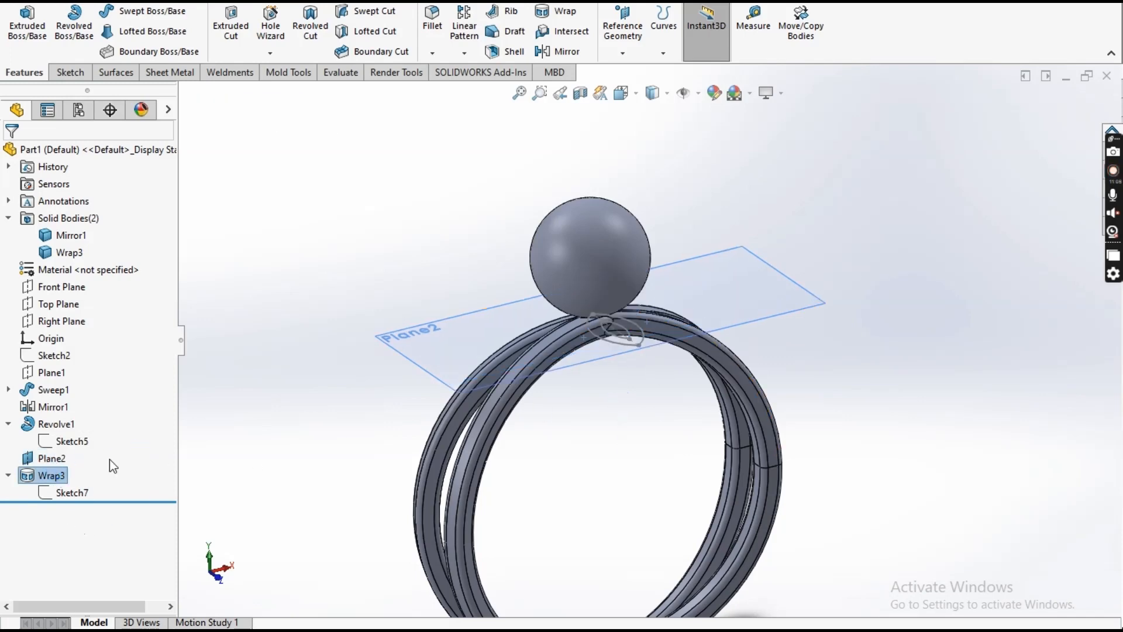
Circular-pattern the four leaf arcs about the origin as 4 equally spaced instances over 360 degrees and exit the sketch
left_click(738, 298)
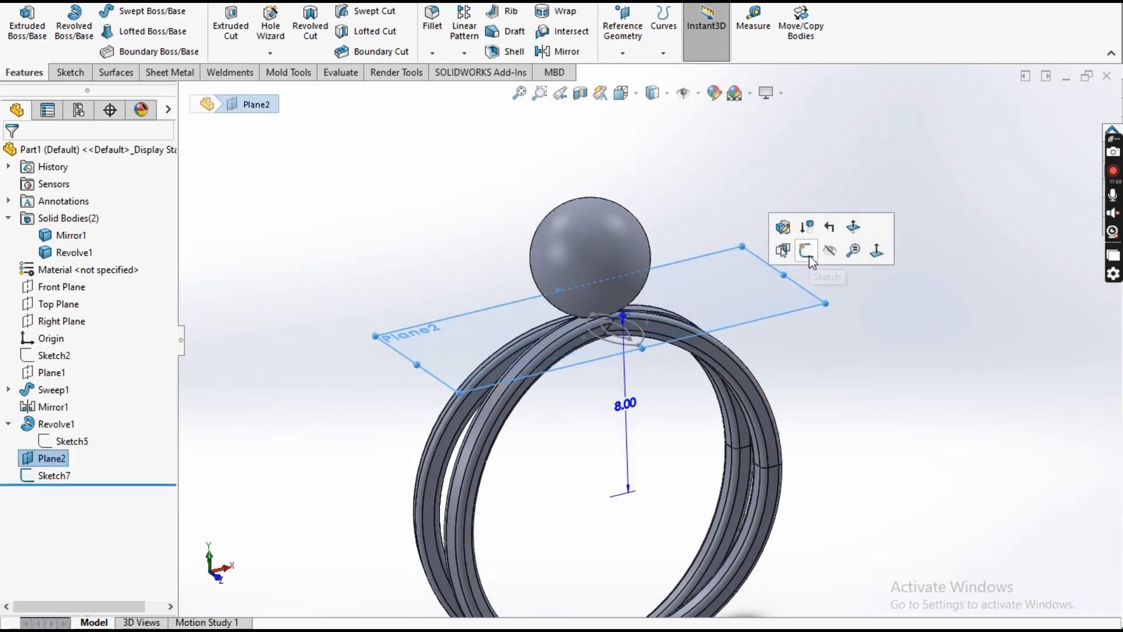
left_click(41, 475)
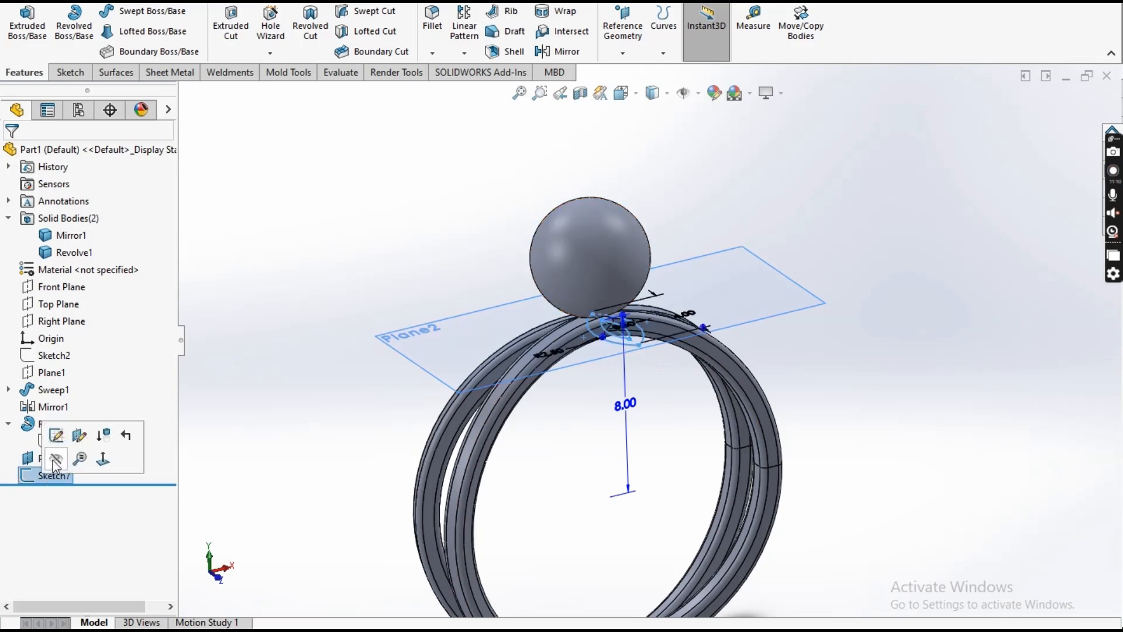
left_click(51, 432)
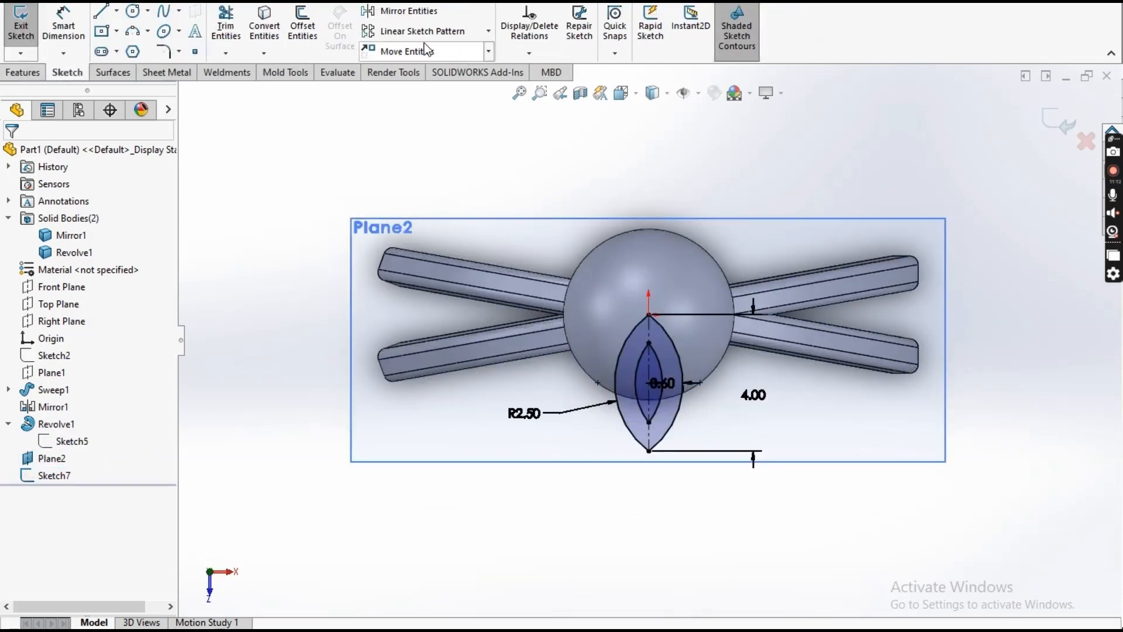
left_click(488, 32)
left_click(409, 68)
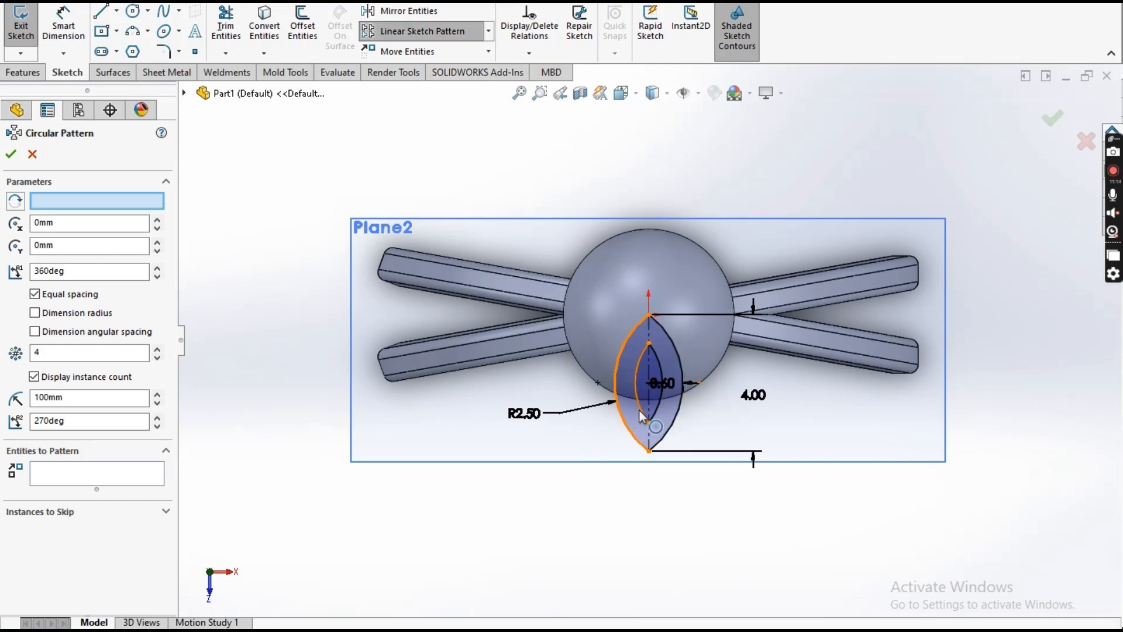
left_click(636, 414)
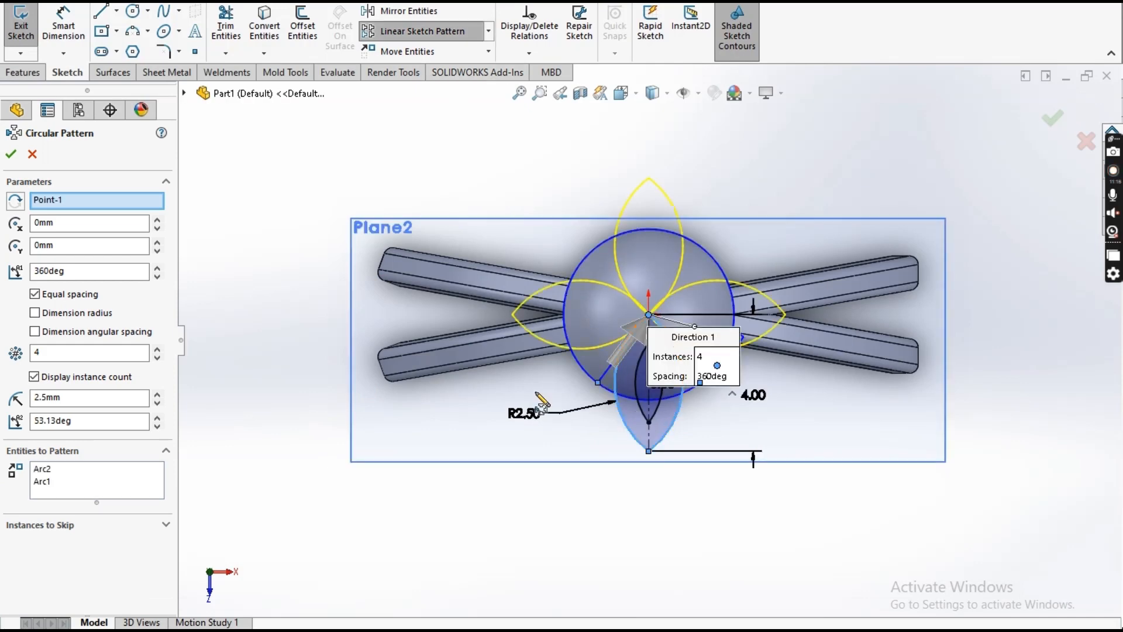
left_click(638, 412)
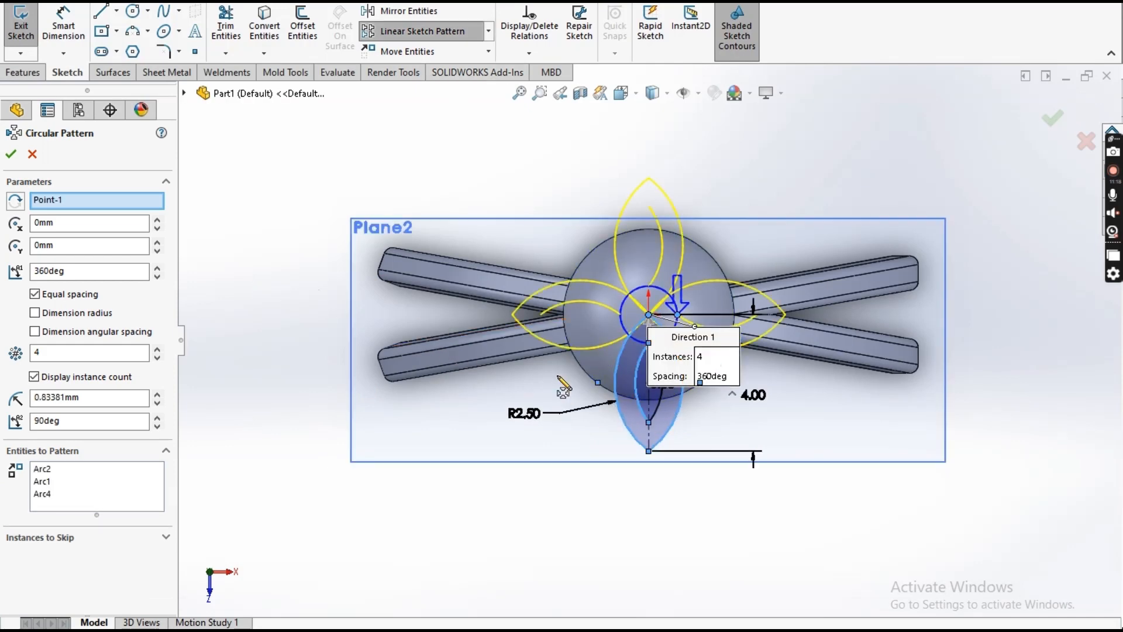
left_click(663, 415)
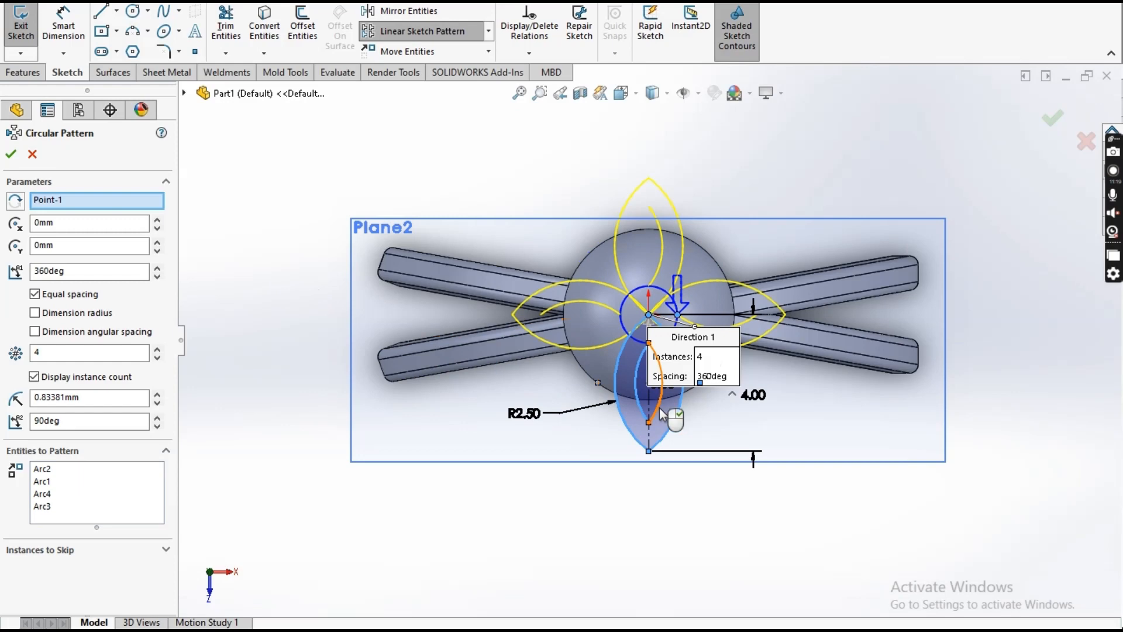
left_click(10, 155)
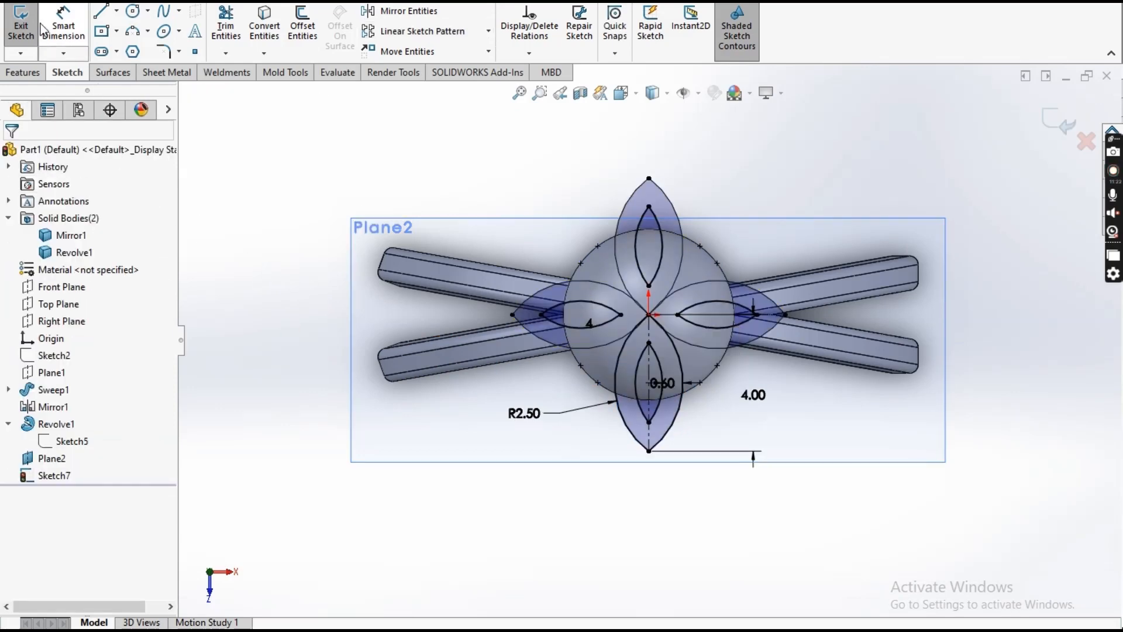
left_click(21, 27)
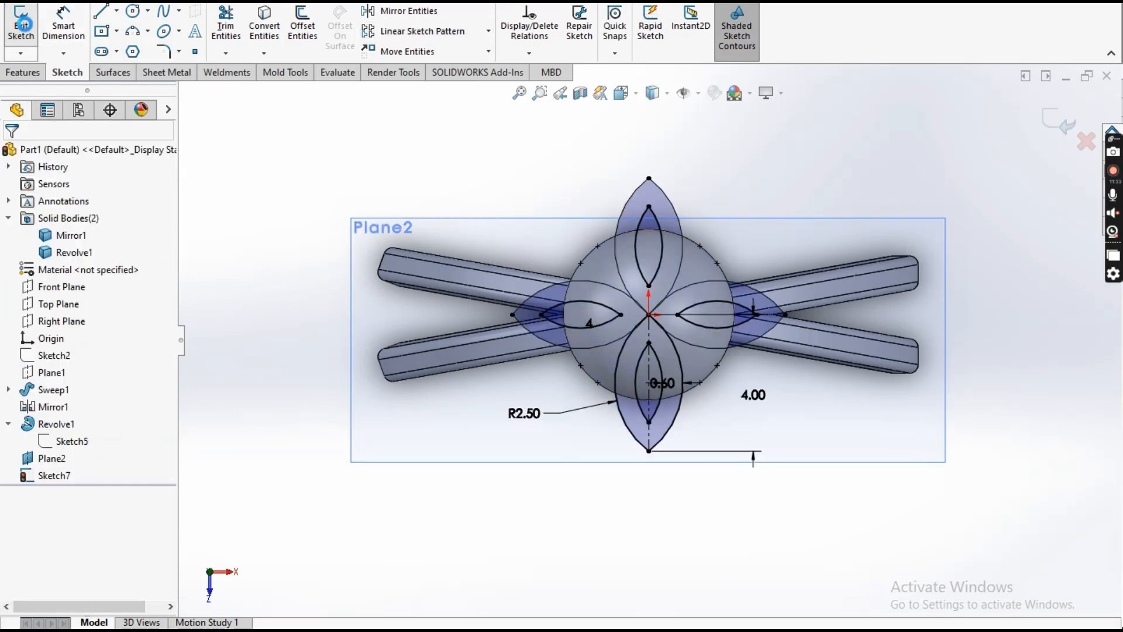
Start a new sketch on Plane2 and draw a diagonal construction line about 3.5 mm long from the origin between two patterned leaves
left_click(509, 437)
left_click(574, 391)
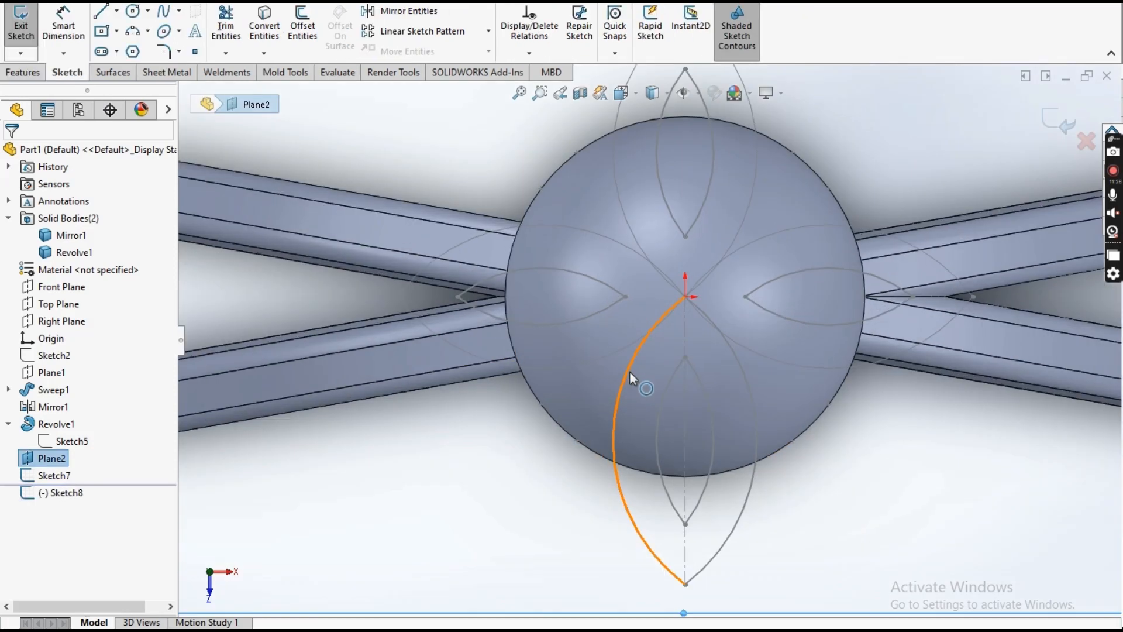
scroll(627, 372, "down", 2)
scroll(598, 357, "up", 1)
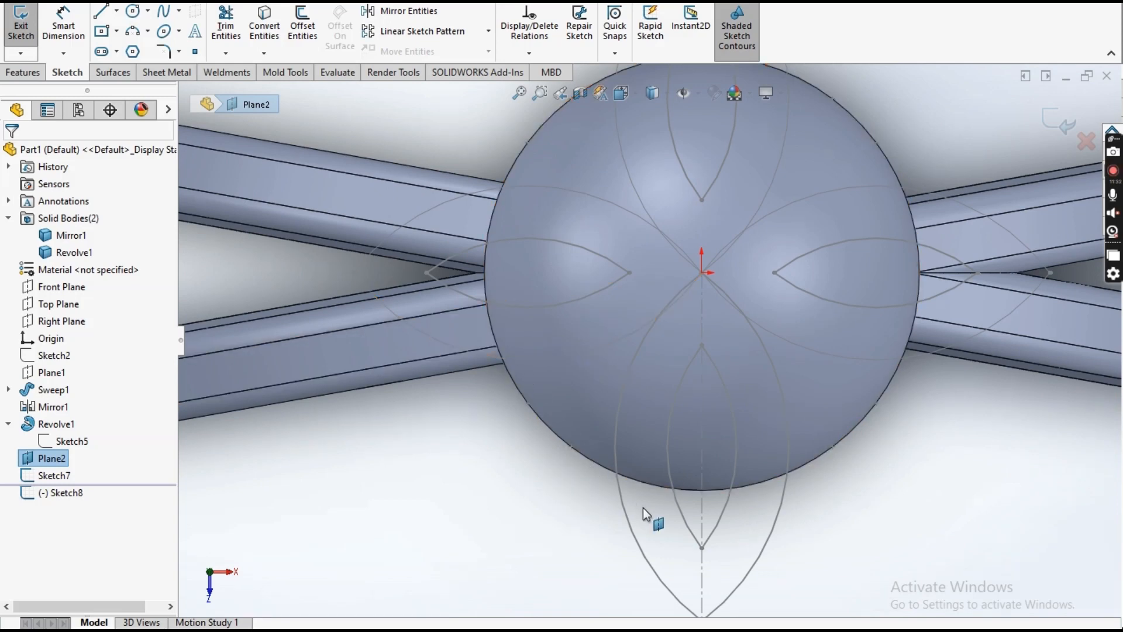
left_click(39, 494)
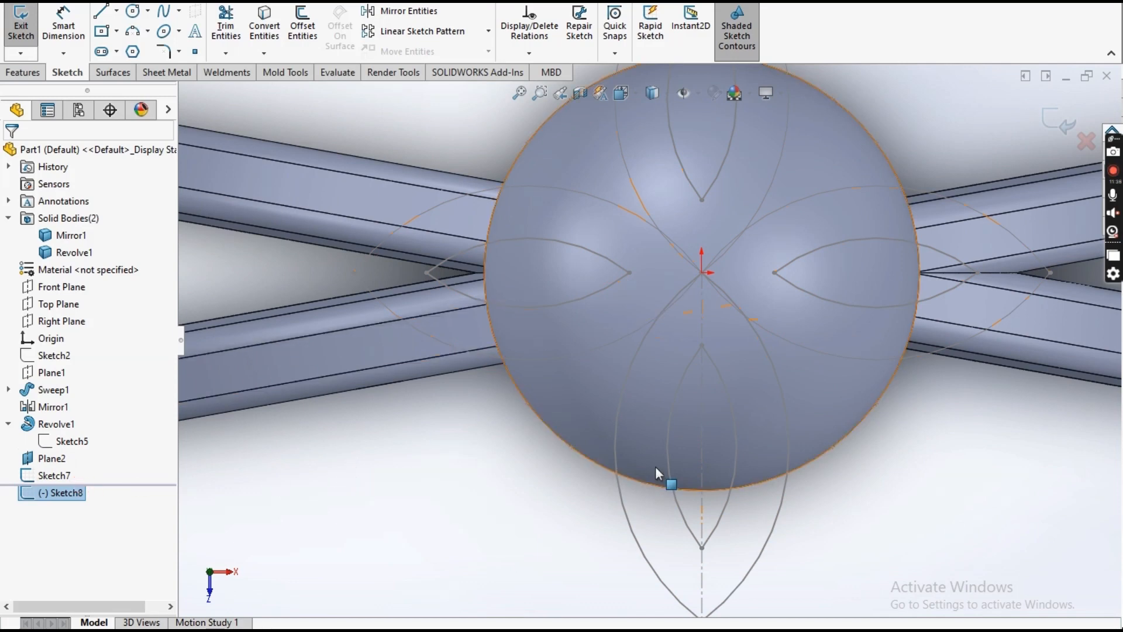
left_click(117, 12)
left_click(137, 52)
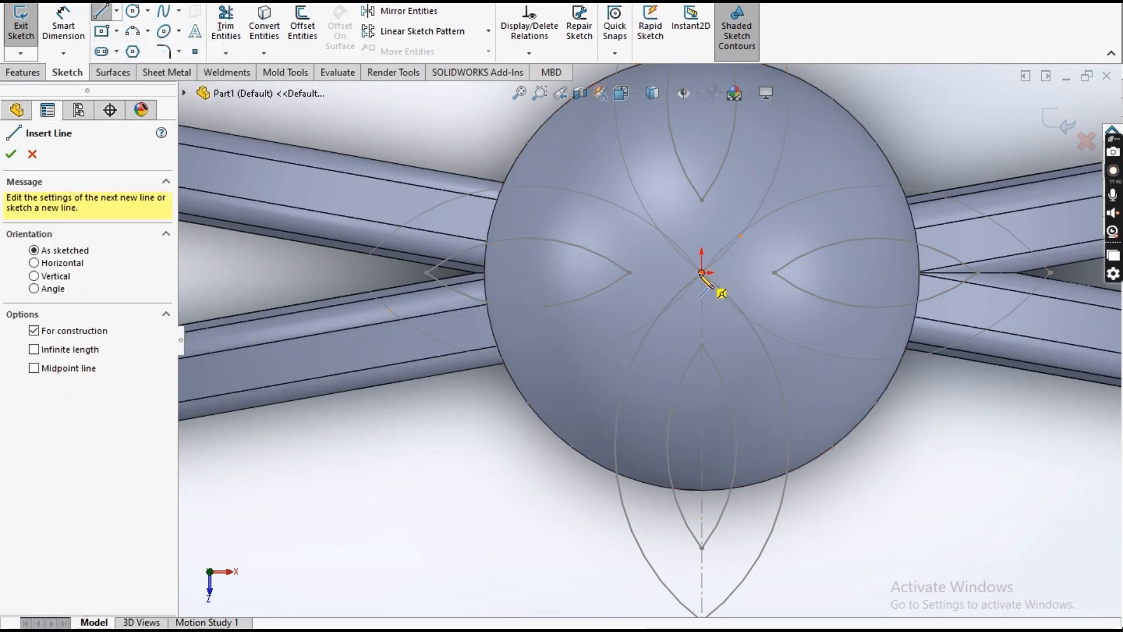
left_click(702, 273)
left_click(499, 497)
key("Escape")
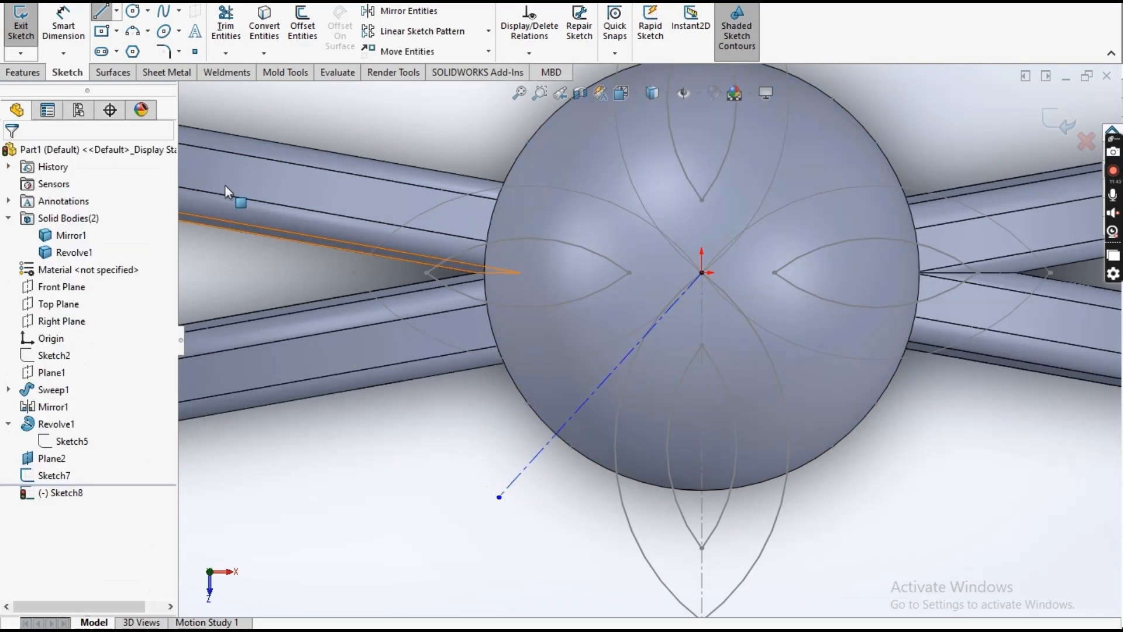
Set the angle between the diagonal construction line and the vertical leaf's centreline to 45 degrees
left_click(63, 24)
left_click(538, 460)
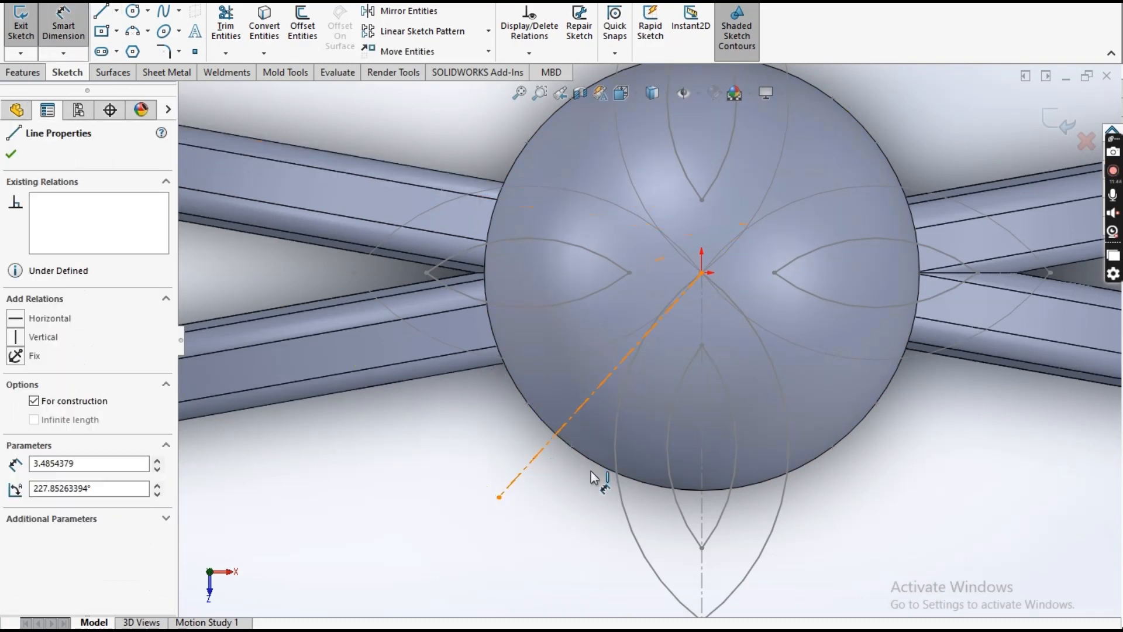
left_click(700, 485)
left_click(596, 544)
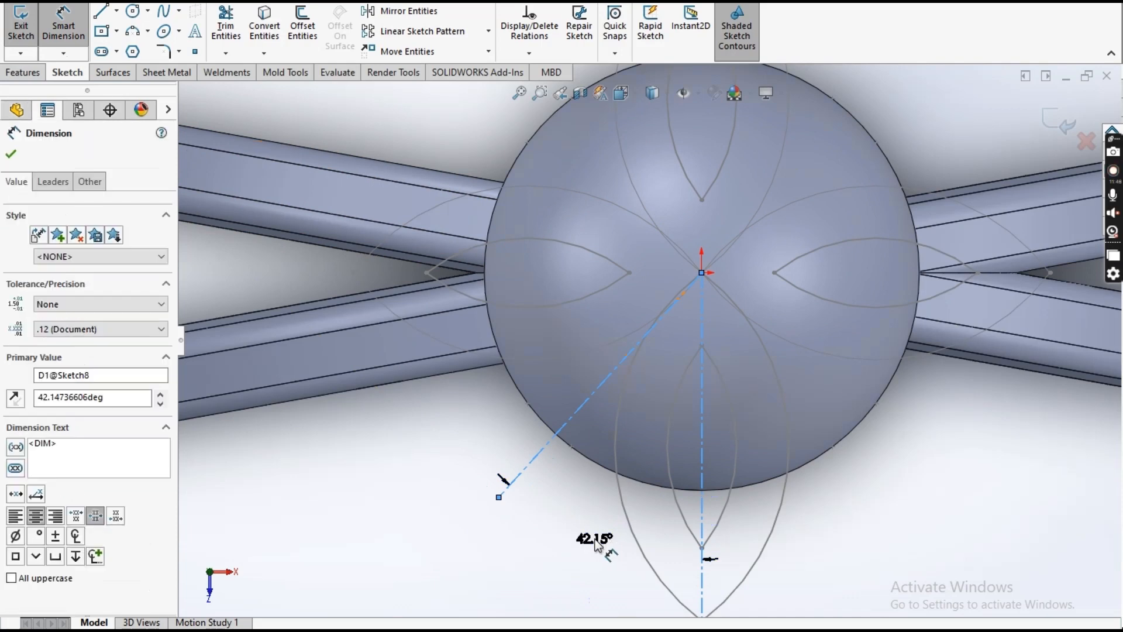
type("45")
key("Return")
key("Escape")
key("Escape")
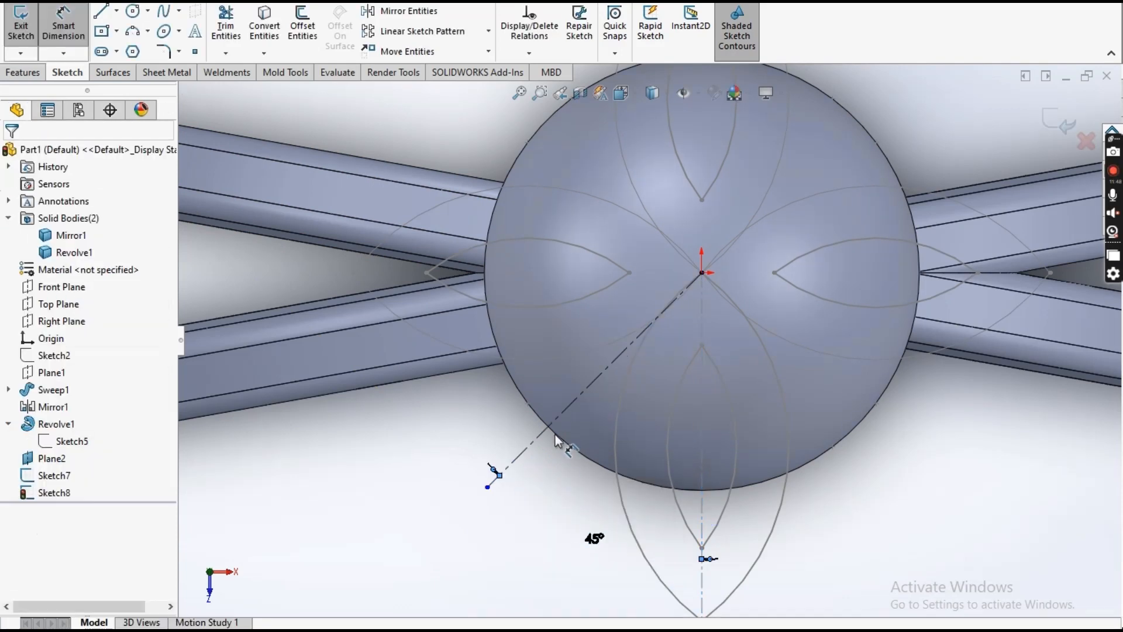
Draw a three-point arc between the diagonal construction line's ends and make it tangent to the vertical leaf's centreline
left_click(138, 31)
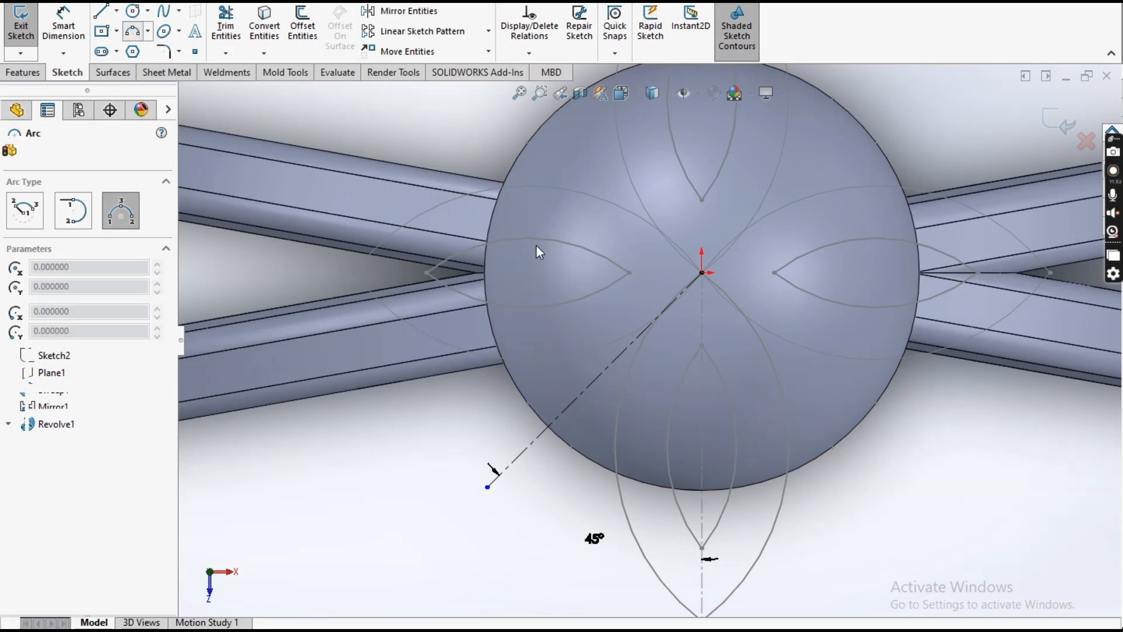
left_click_drag(703, 272, 487, 487)
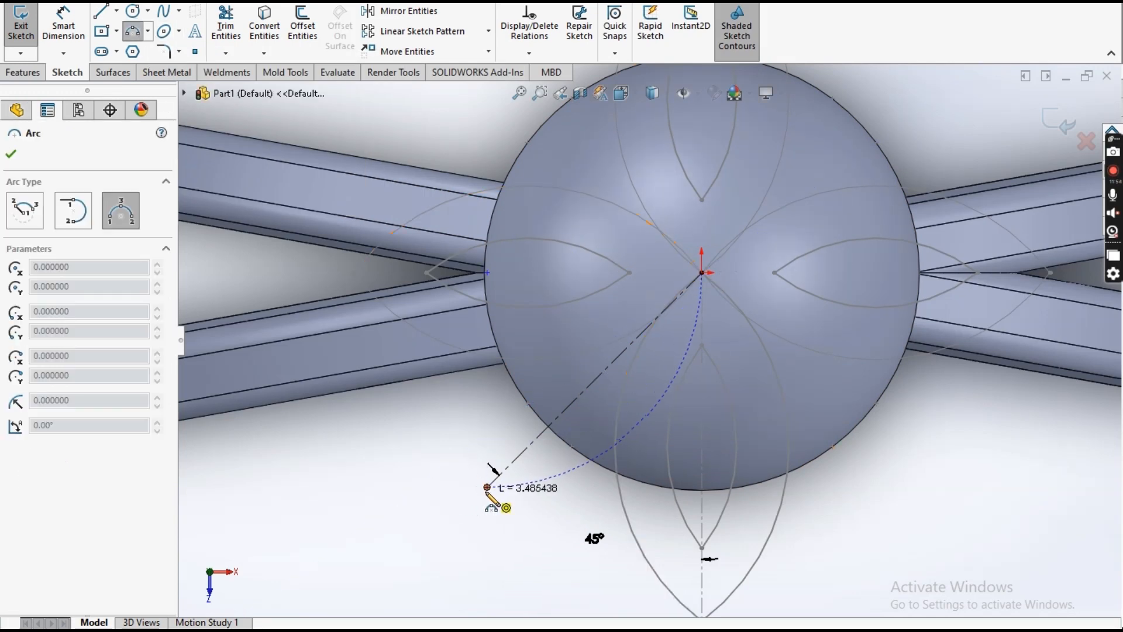
left_click(612, 450)
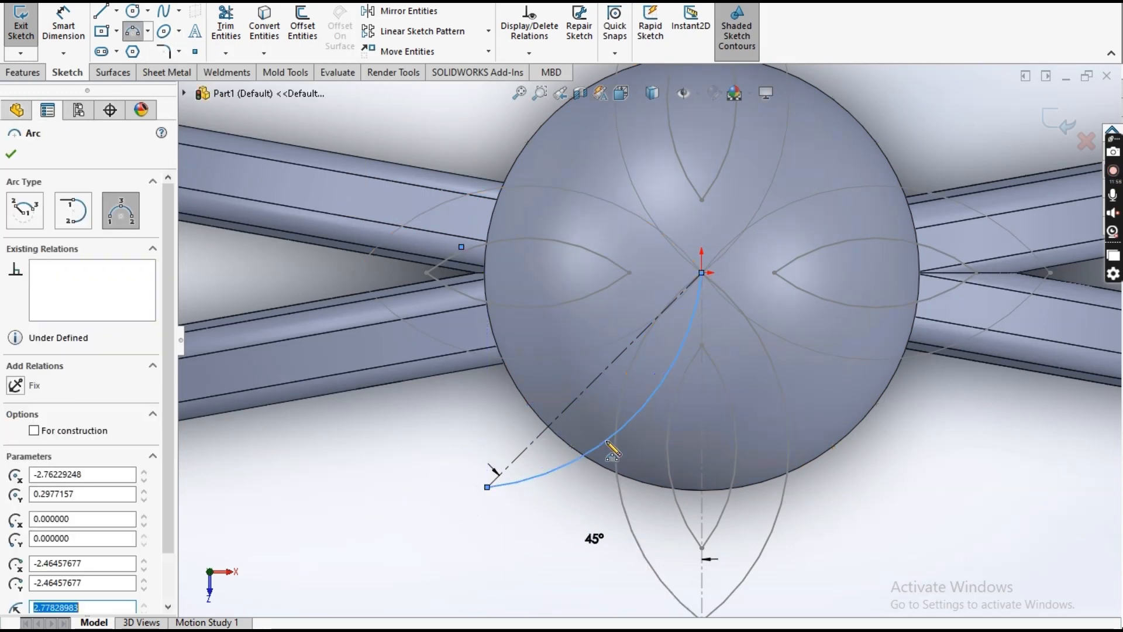
key("Escape")
left_click(680, 356)
left_click(701, 333, "ctrl")
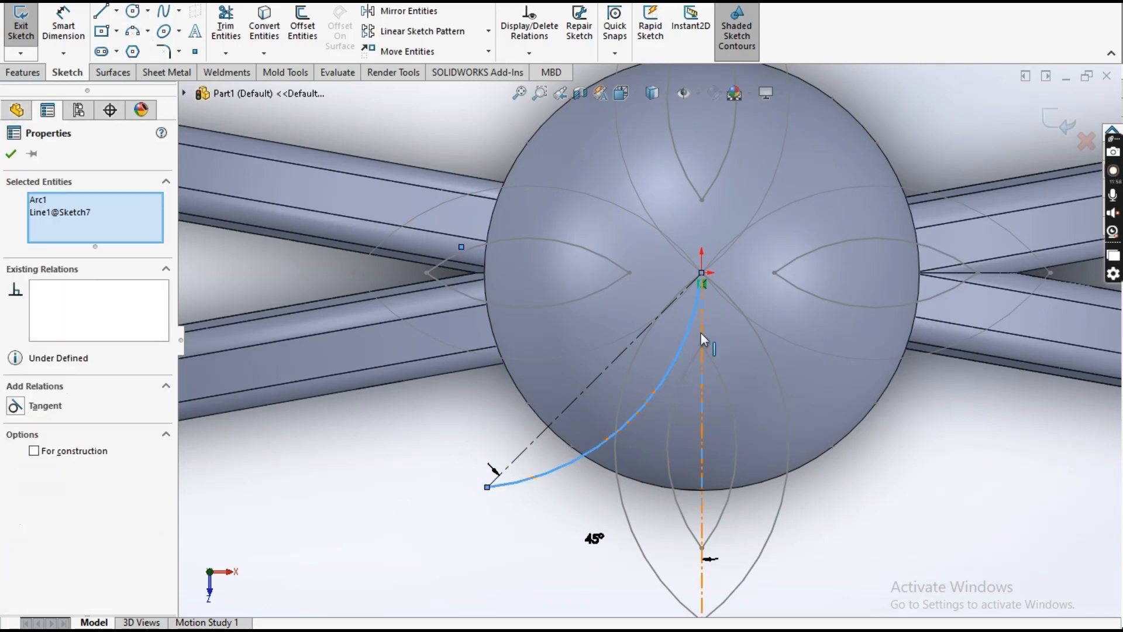
left_click(15, 405)
key("Escape")
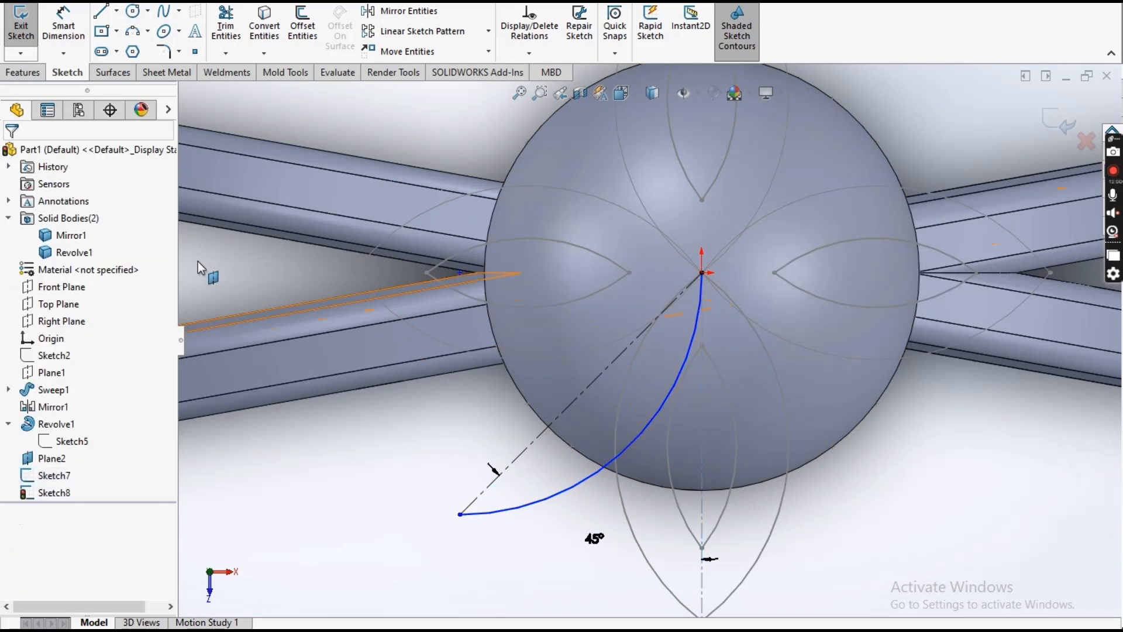
Mirror the arc about the diagonal construction line to close the new leaf outline
left_click(404, 10)
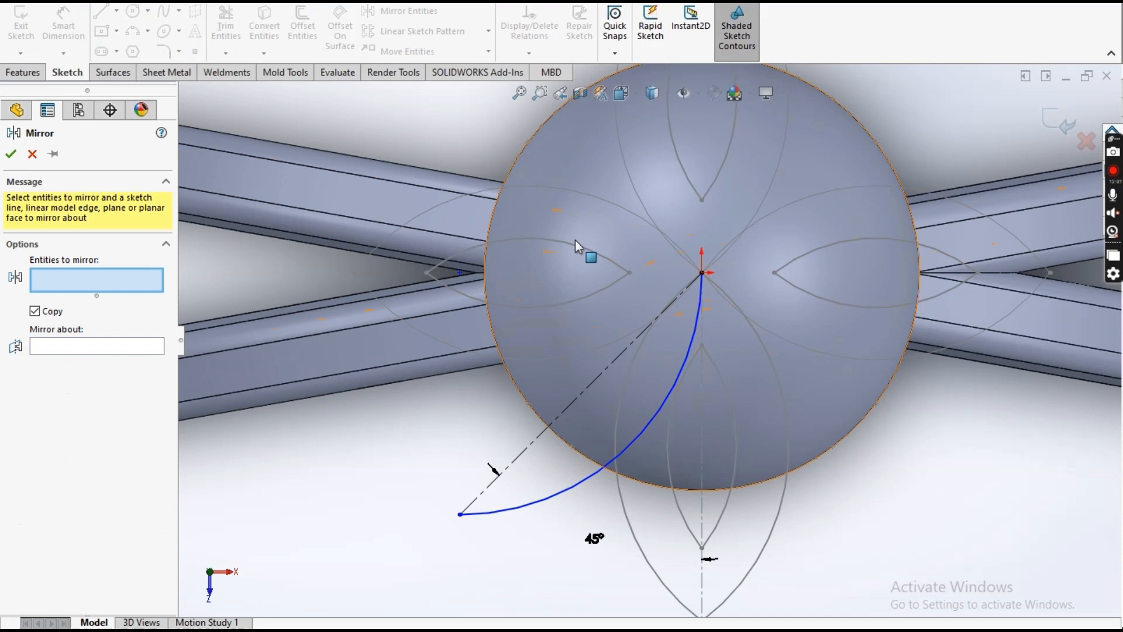
left_click(676, 387)
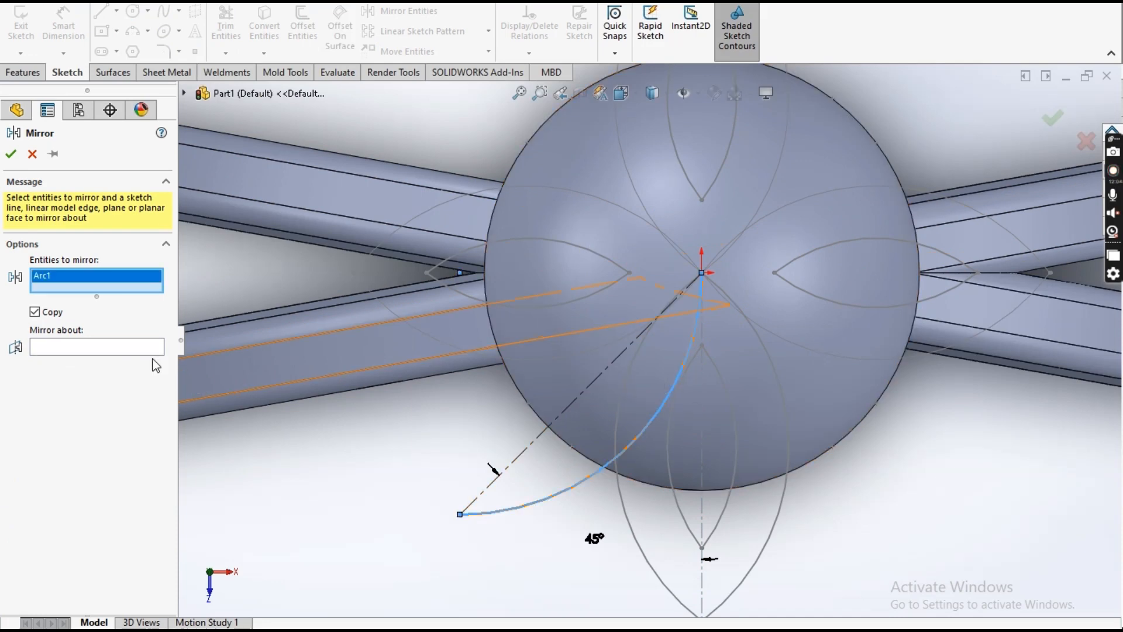
left_click(96, 347)
left_click(575, 402)
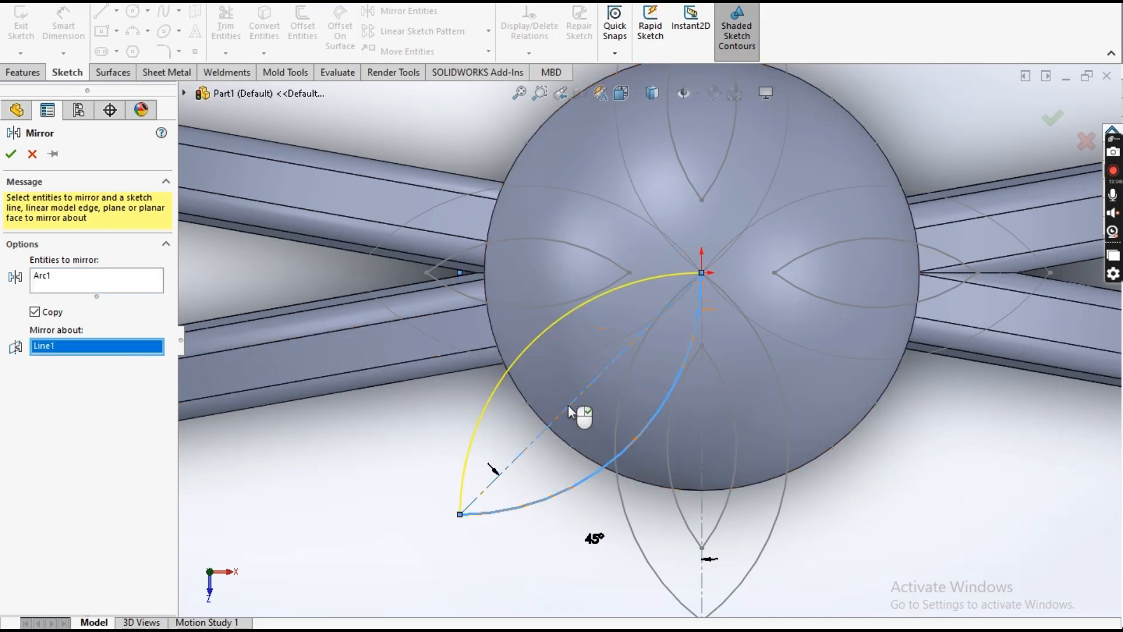
left_click(12, 155)
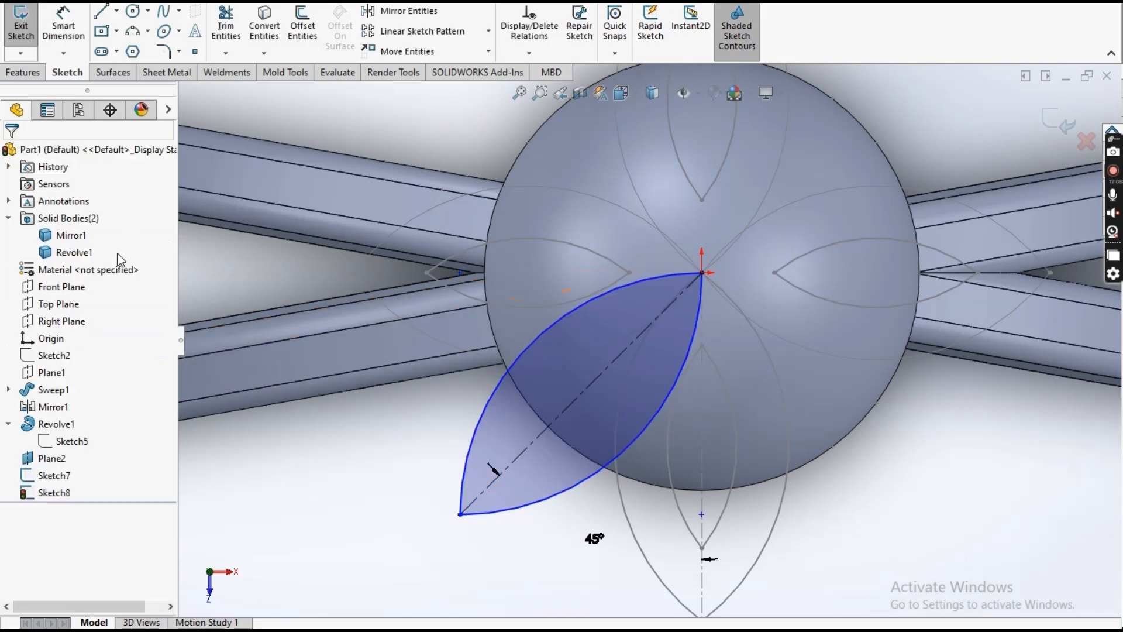
Dimension the diagonal leaf's construction line to a length of 3 mm
left_click(63, 26)
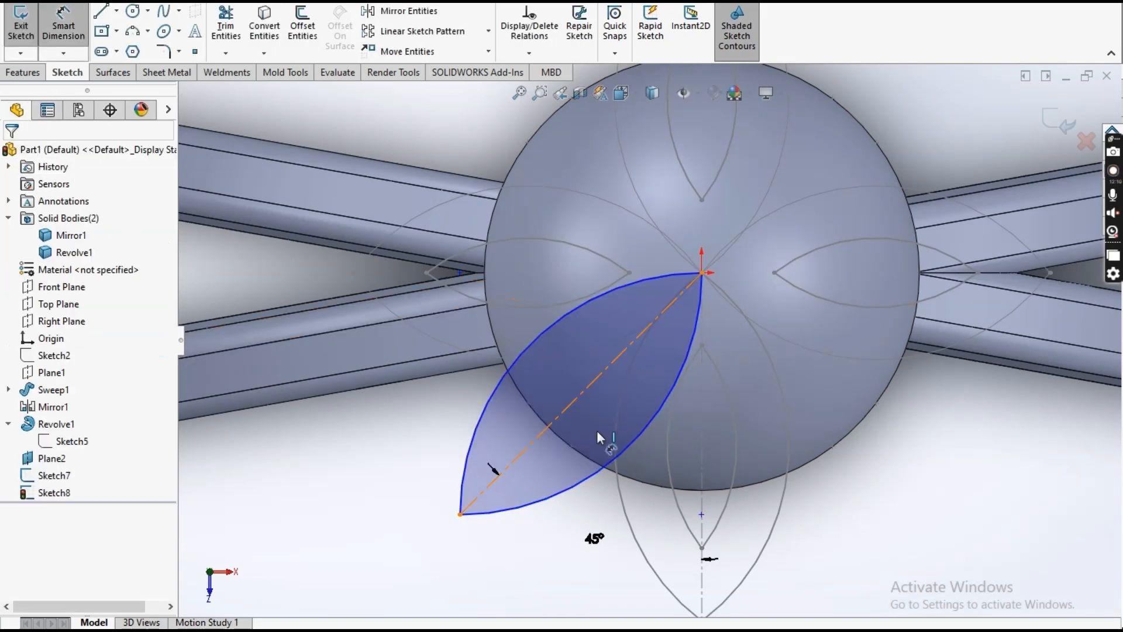
left_click(607, 452)
left_click(820, 570)
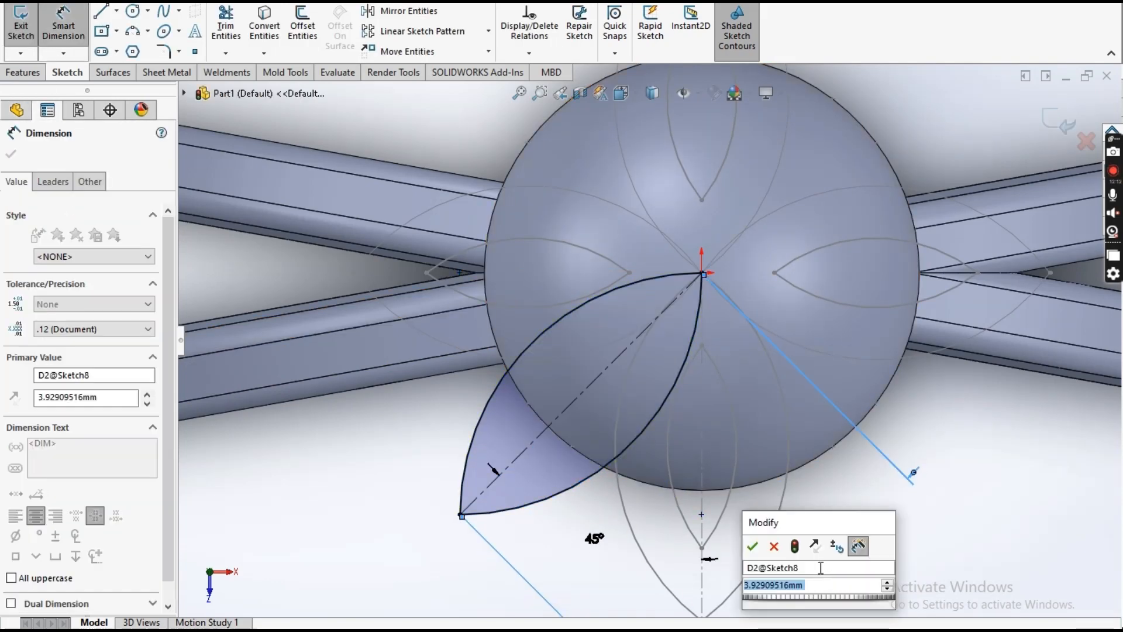
type("3")
key("Return")
key("Escape")
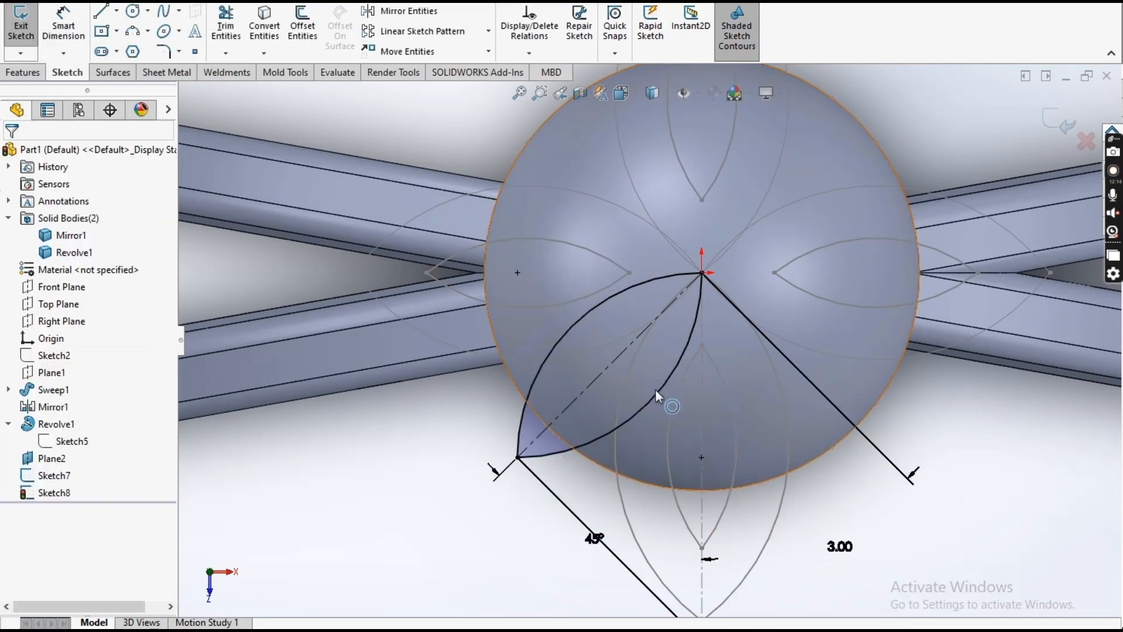
Offset the diagonal leaf outline inward by 0.4 mm and finish the sketch
left_click(302, 29)
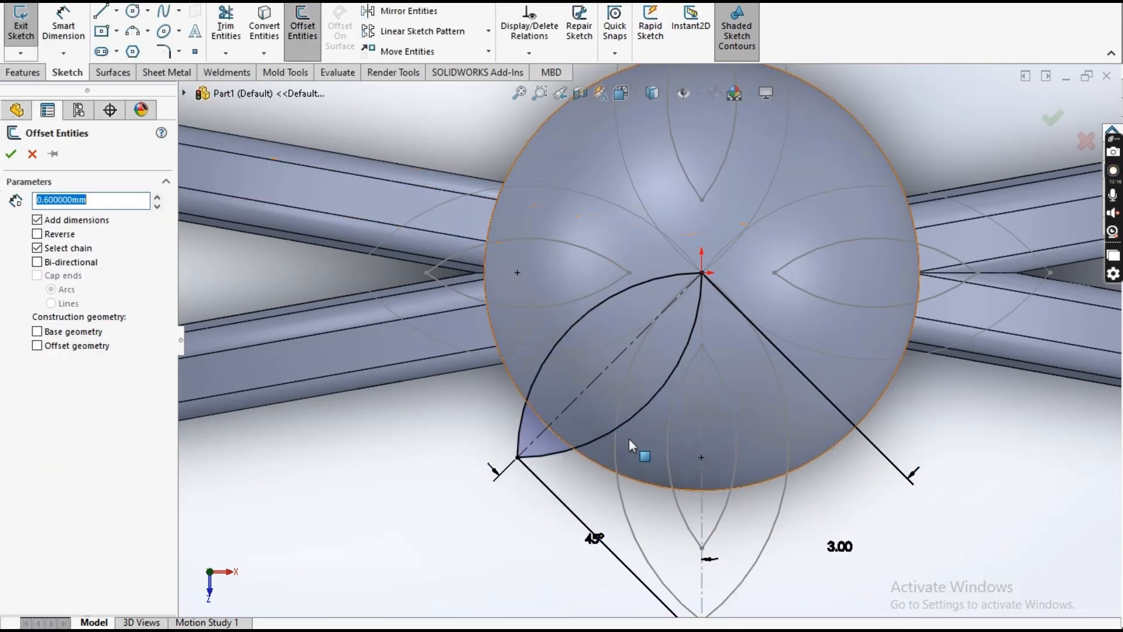
left_click(624, 424)
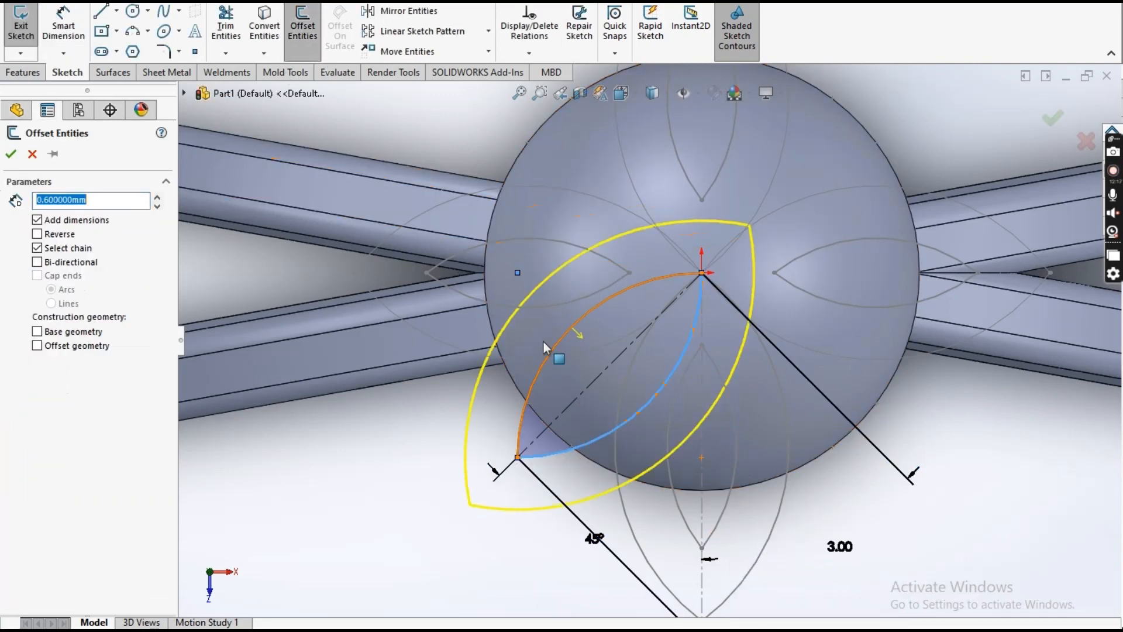
left_click(69, 238)
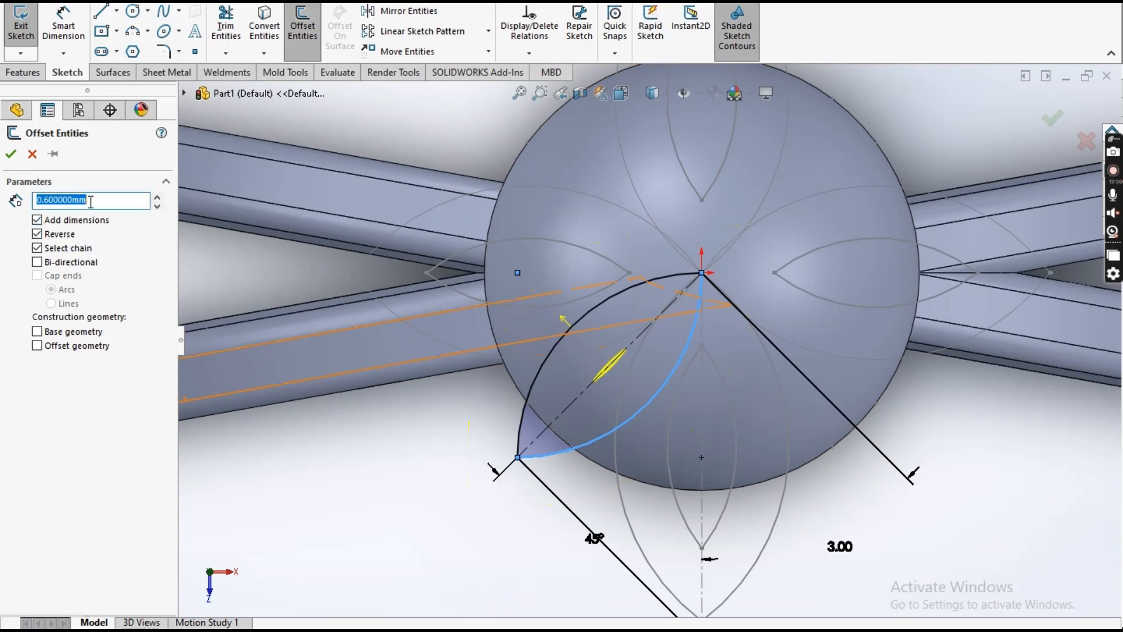
type("0.4")
key("Return")
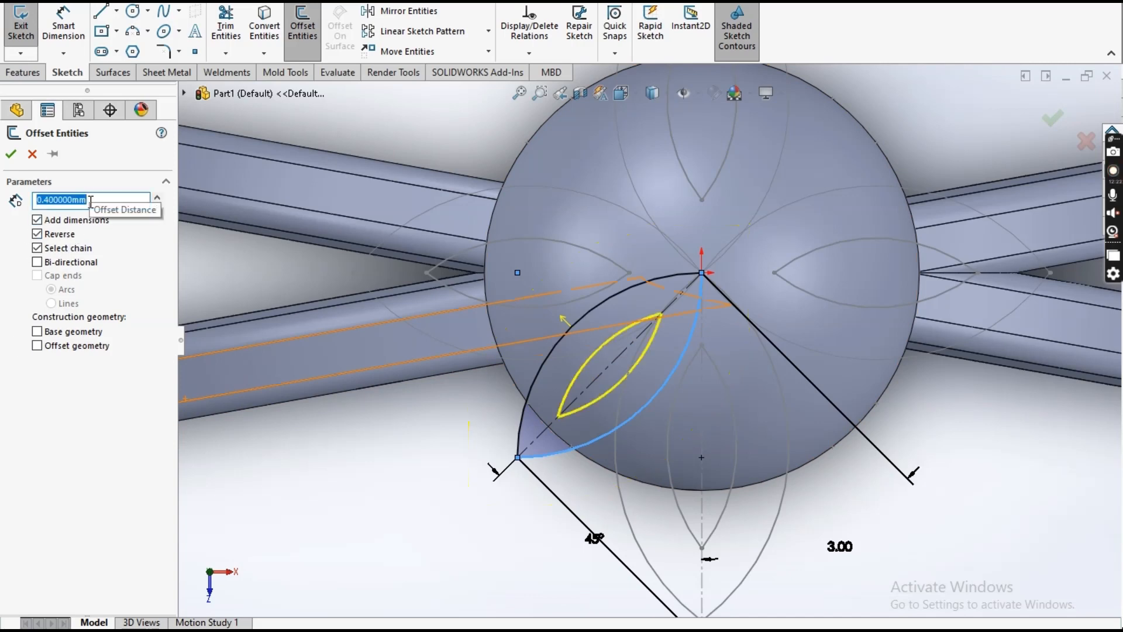
left_click(9, 153)
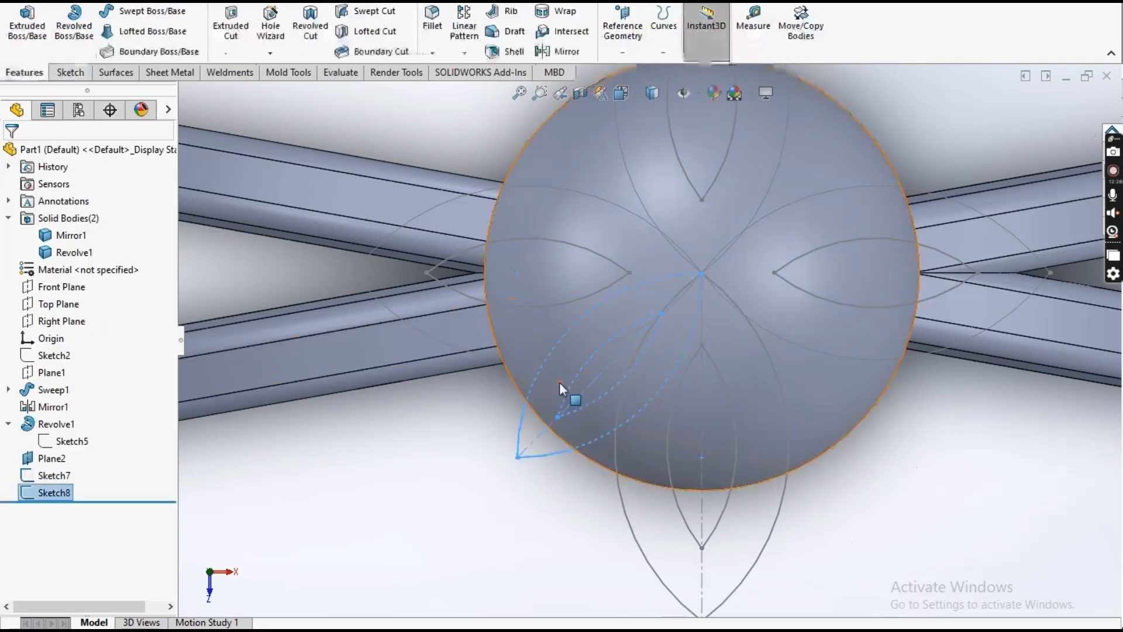
Edit Sketch7 and delete the outer and inner arcs of the patterned leaf pointing in the negative X direction
scroll(561, 383, "up", 6)
scroll(669, 349, "down", 6)
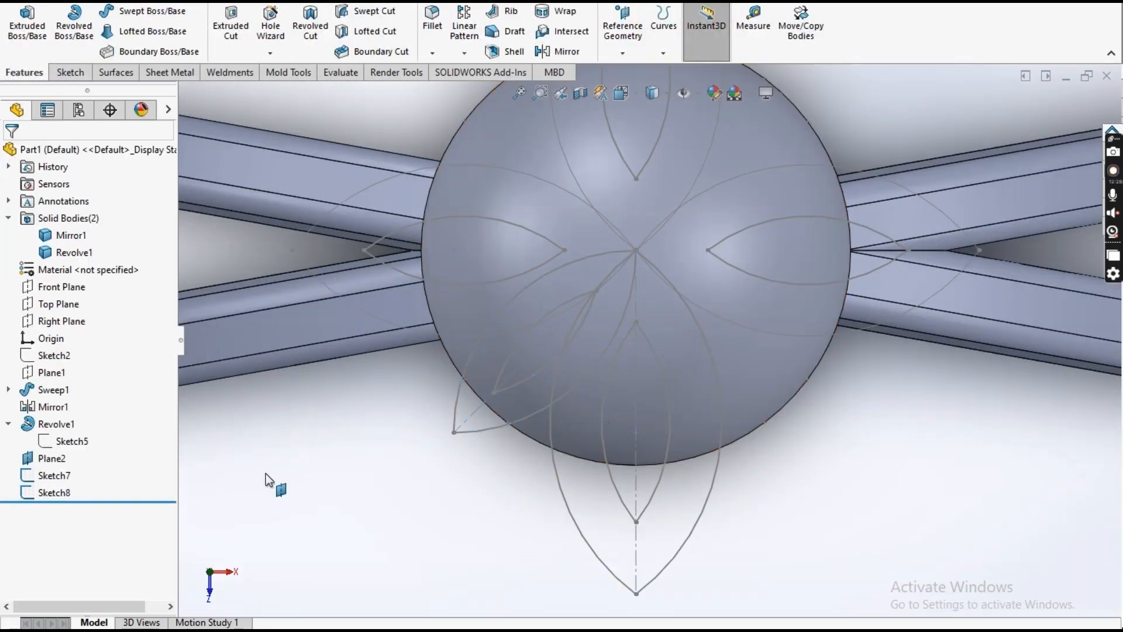
left_click(59, 476)
left_click(75, 430)
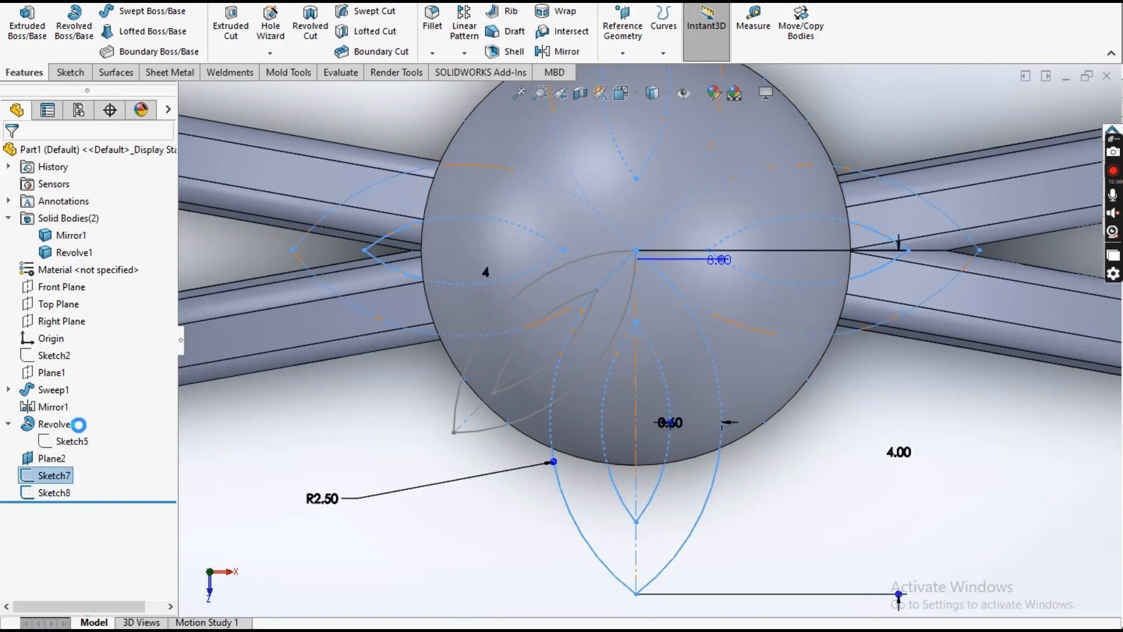
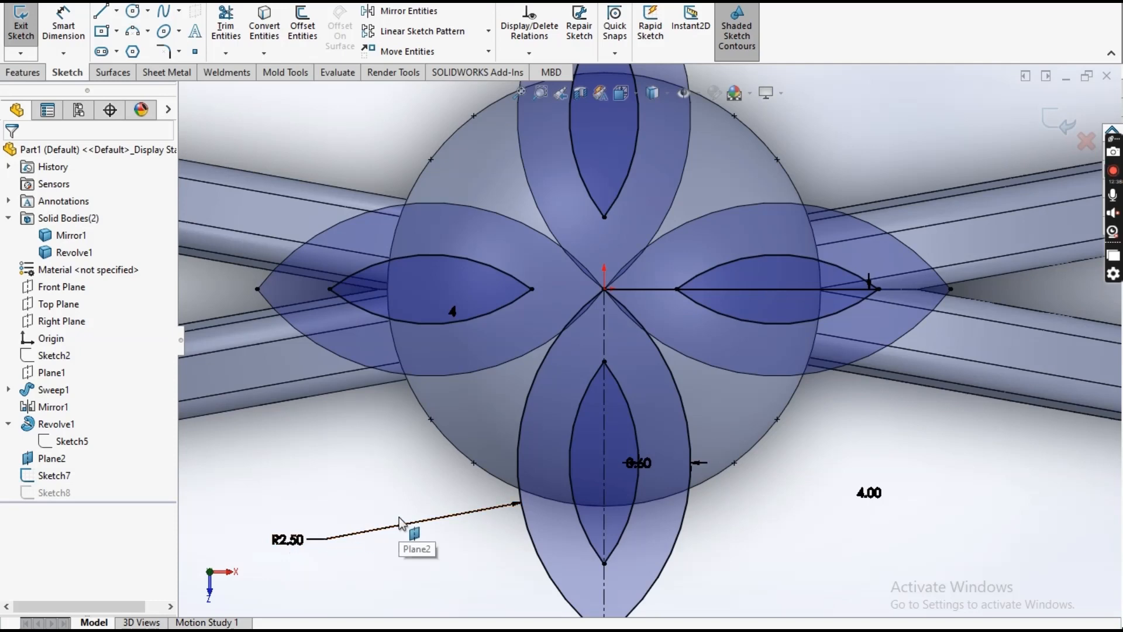
scroll(400, 518, "up", 4)
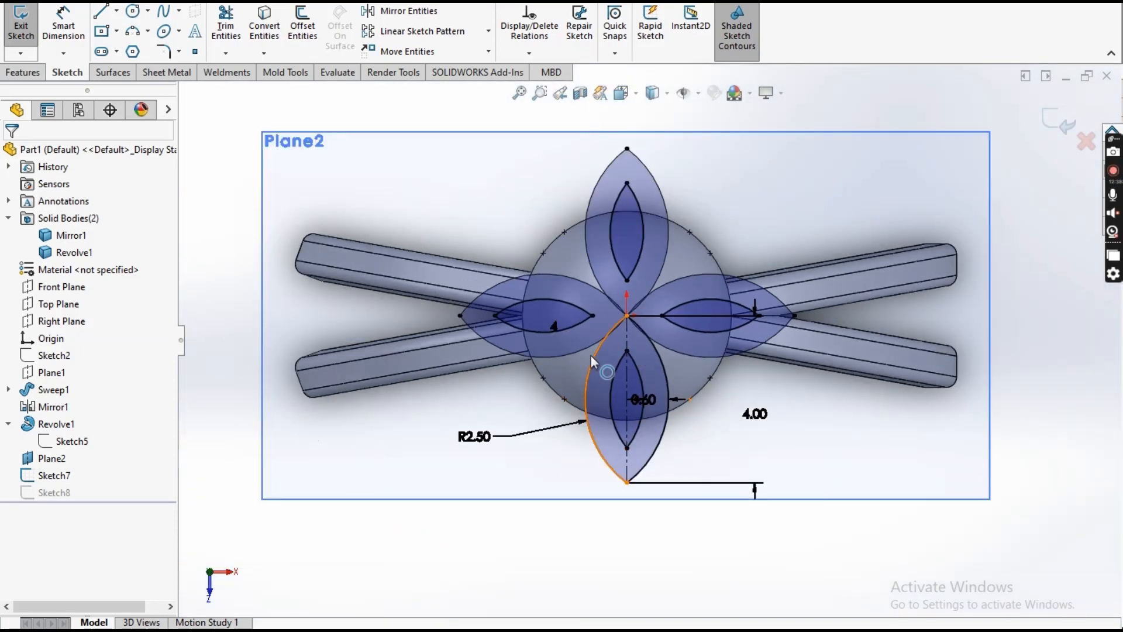
left_click(572, 353)
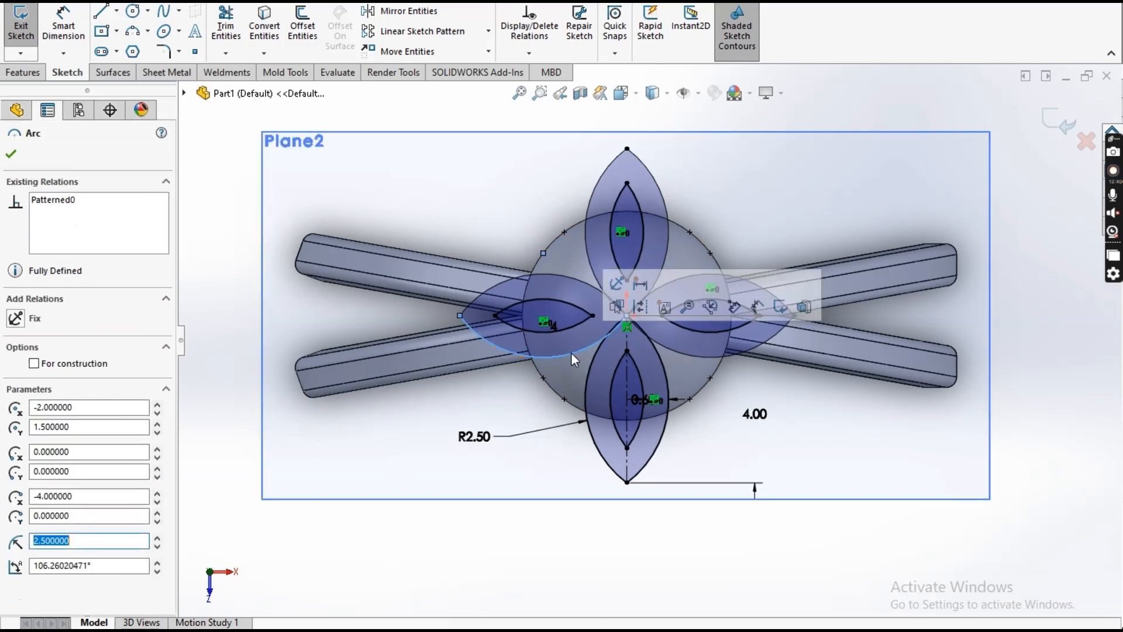
key("Delete")
left_click(554, 327)
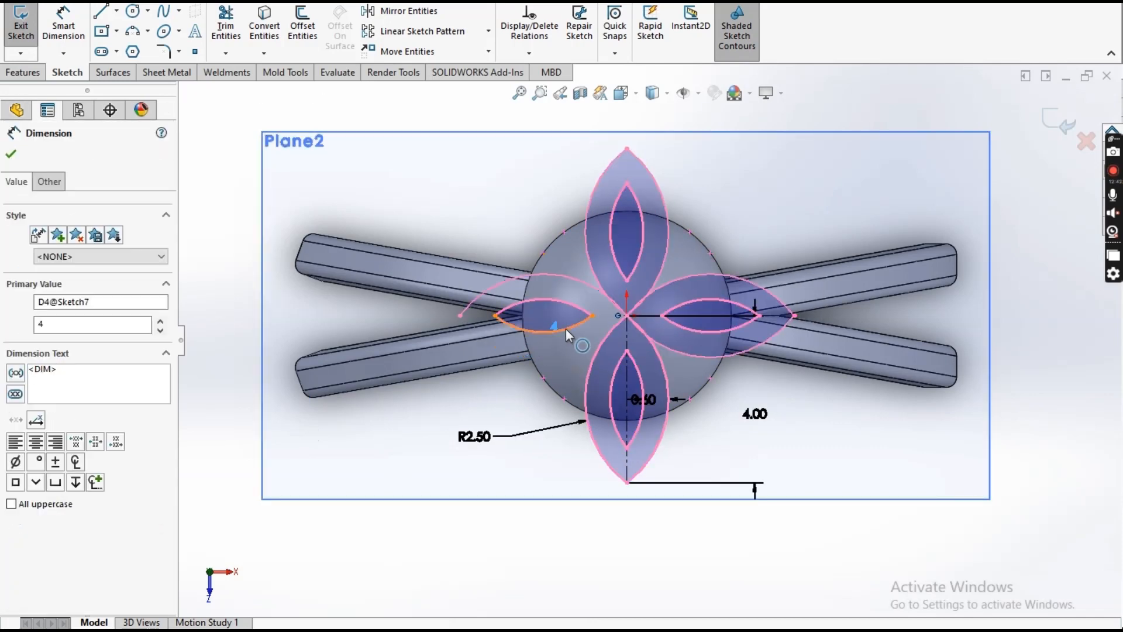
left_click(566, 328)
key("Delete")
left_click(569, 296)
key("Delete")
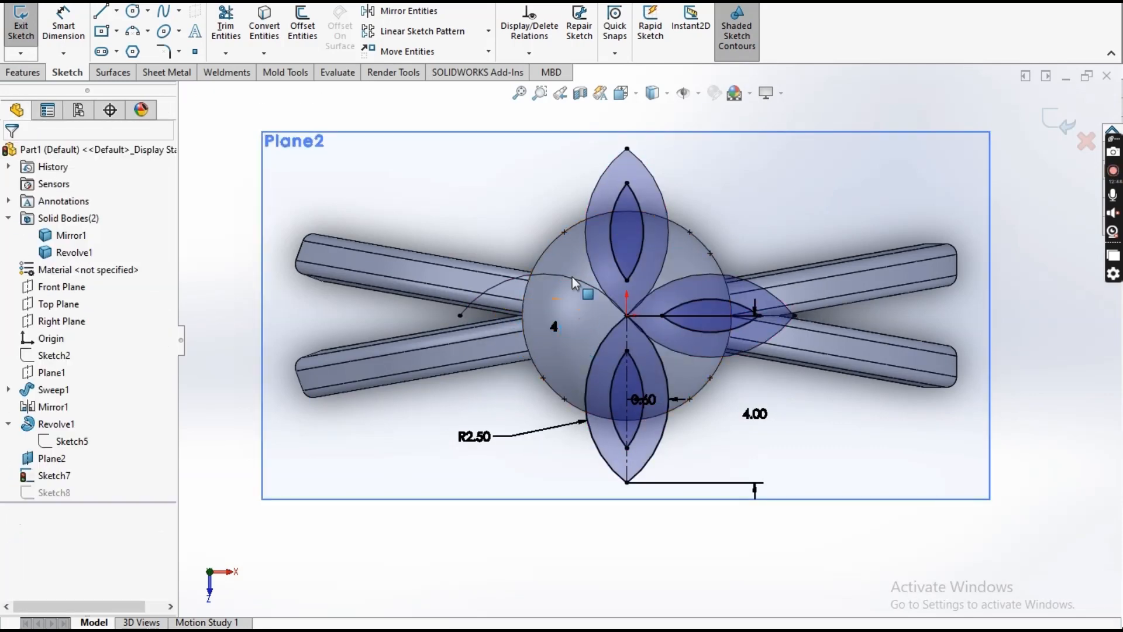
Delete the arcs of the patterned leaf opposite the original dimensioned leaf
left_click(600, 279)
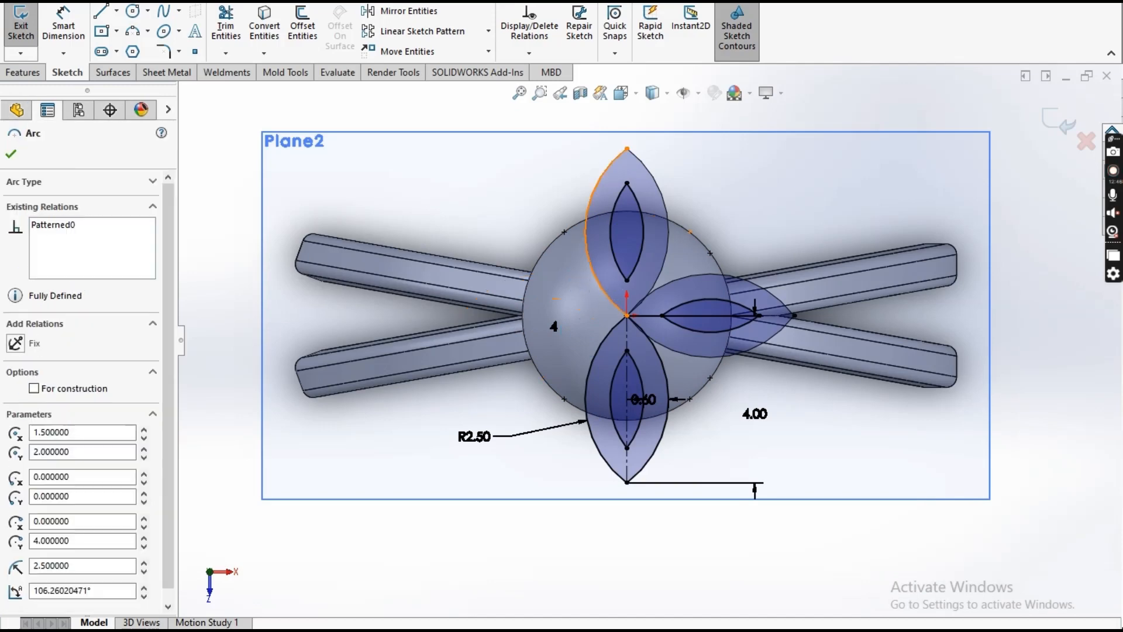
key("Delete")
left_click(619, 262)
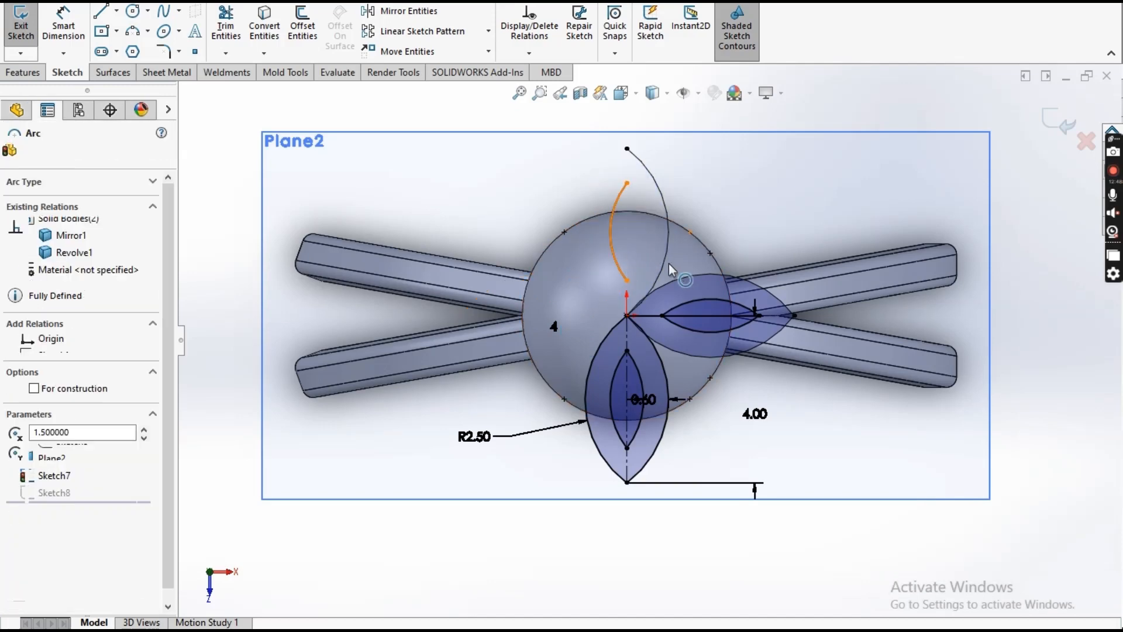
key("Delete")
left_click(668, 264)
key("Delete")
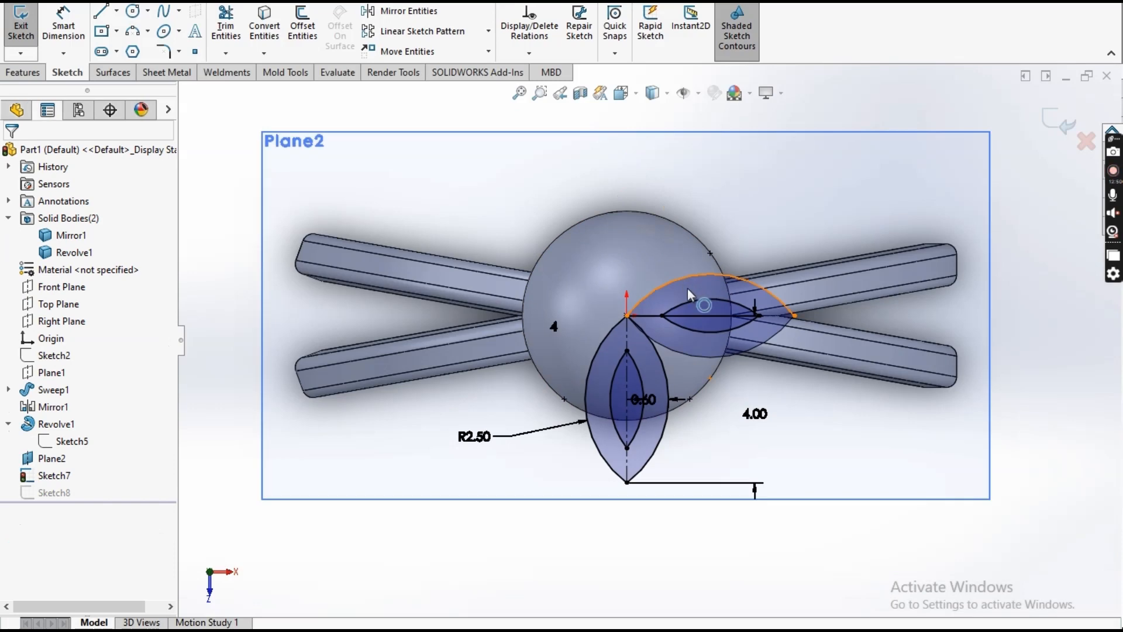
Delete the arcs of the patterned leaf pointing in the positive X direction and finish the sketch
left_click(688, 289)
key("Delete")
left_click(693, 303)
key("Delete")
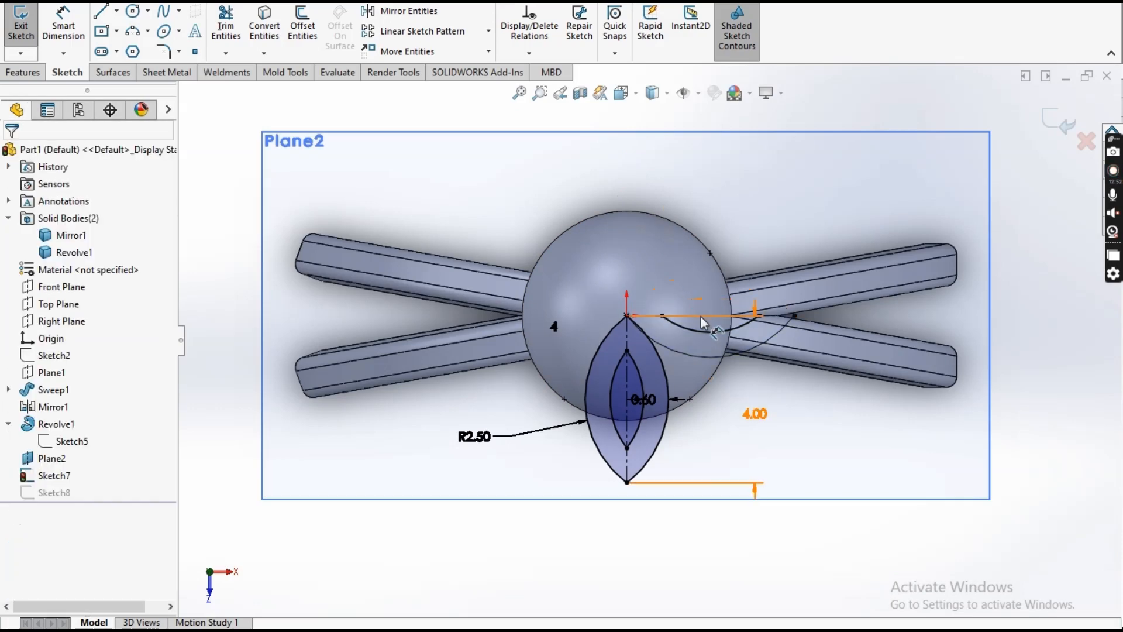
left_click(708, 331)
key("Delete")
left_click(710, 358)
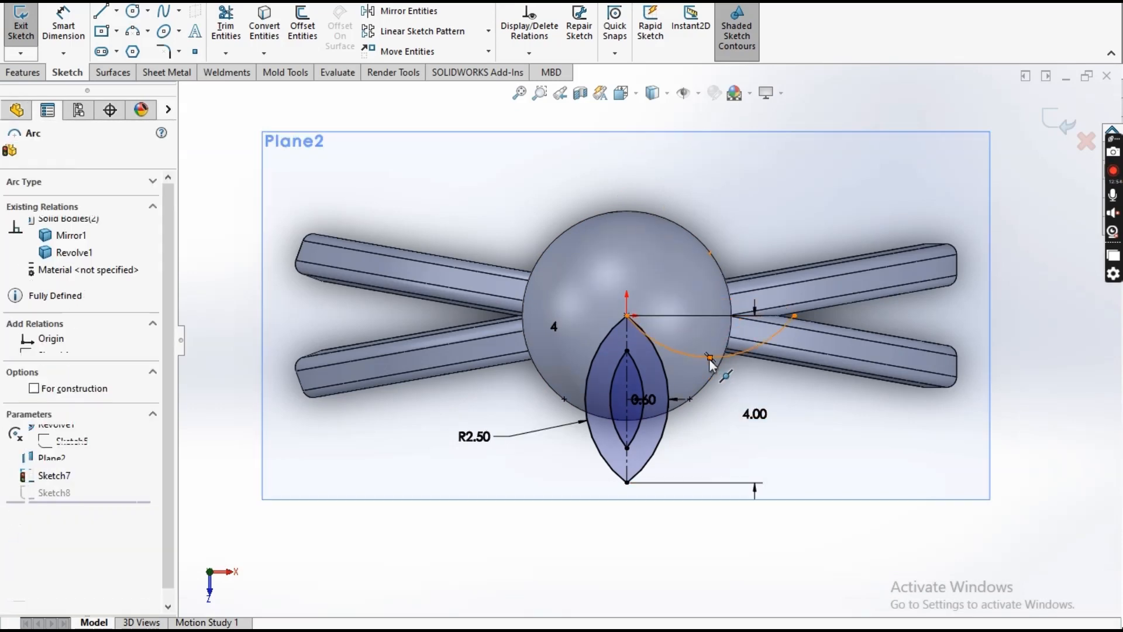
key("Delete")
left_click(656, 316)
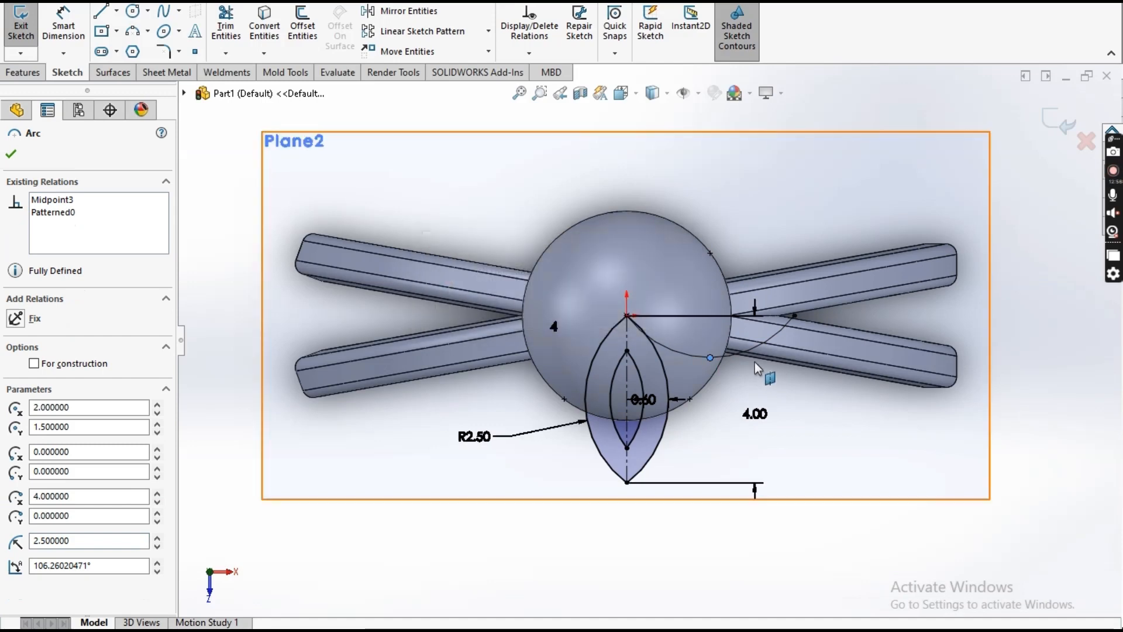
left_click(21, 23)
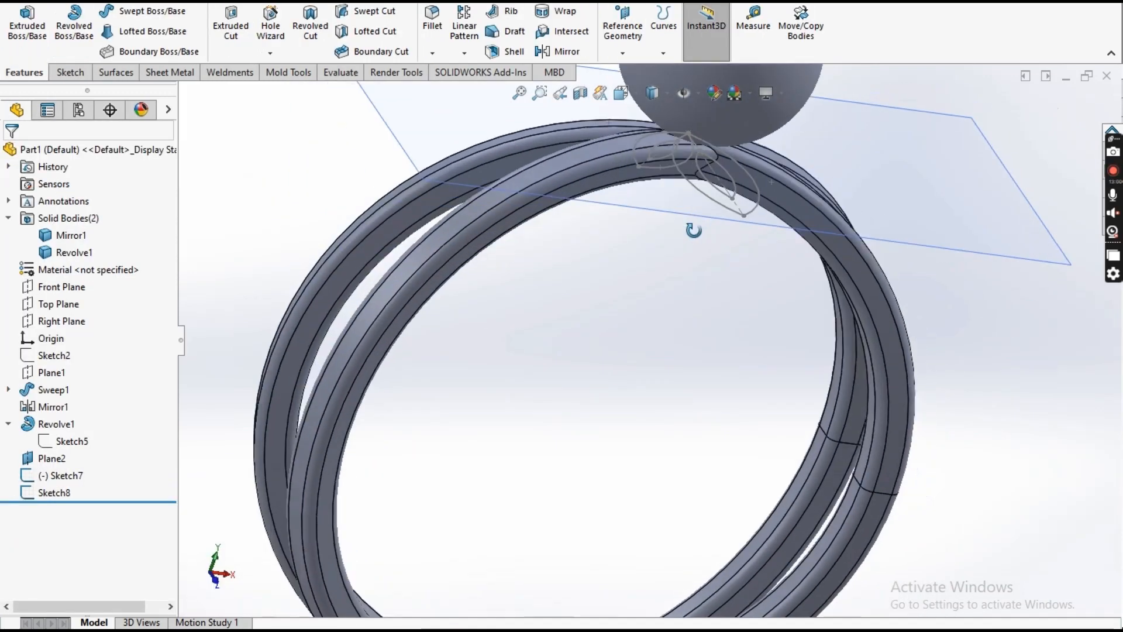
Emboss the single leaf of Sketch7 onto the sphere's face with a Wrap feature 0.5 mm thick
left_click(48, 476)
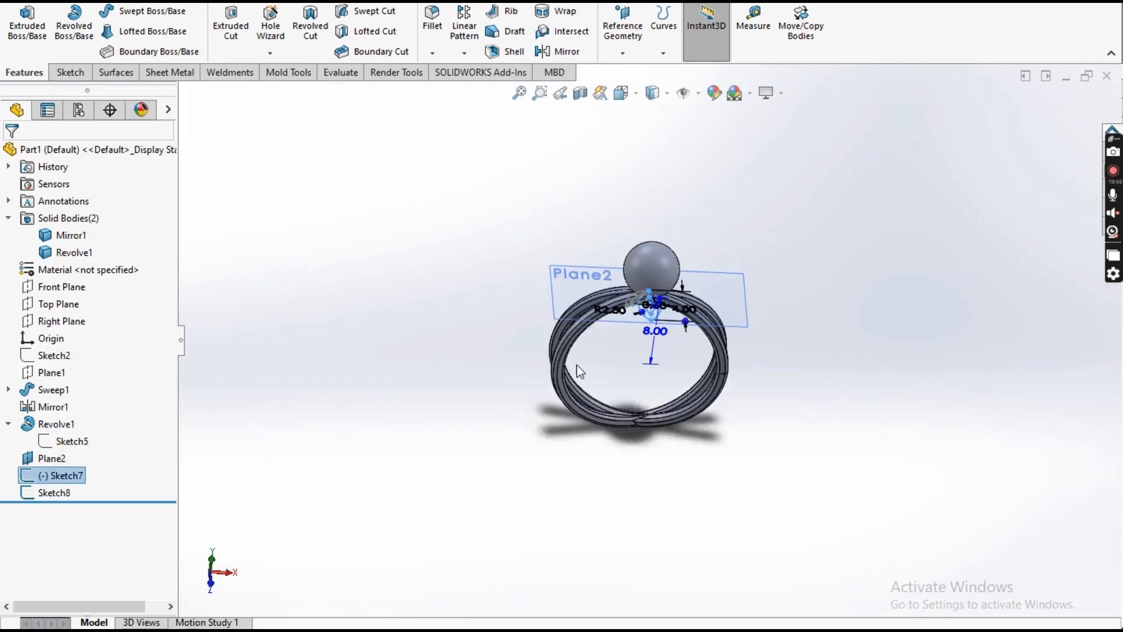
left_click(543, 14)
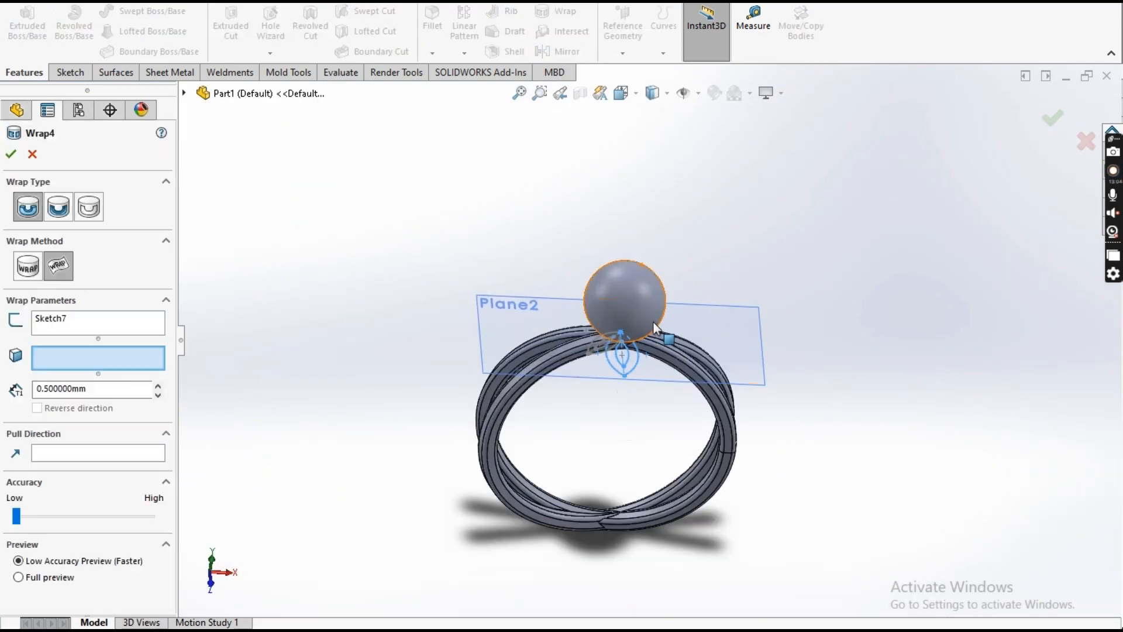
left_click(642, 315)
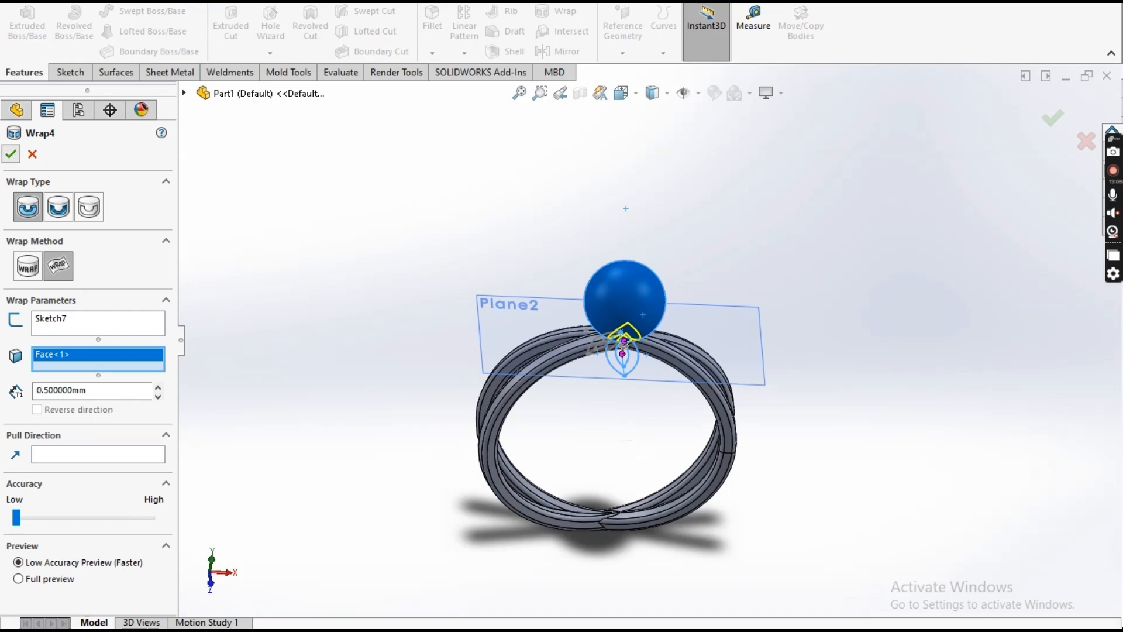
scroll(637, 341, "down", 5)
middle_click_drag(637, 344, 616, 316)
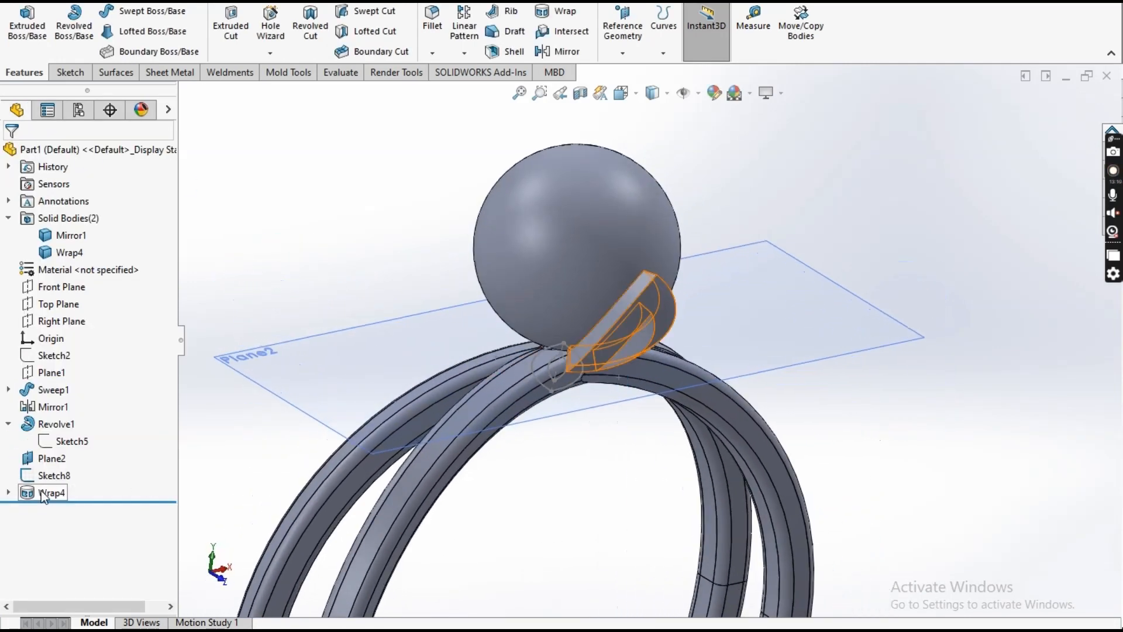
Try to emboss the diagonal leaf of Sketch8 onto the sphere's face with Wrap, using thicknesses of 1.5 mm and 0.5 mm
left_click(44, 476)
left_click(556, 12)
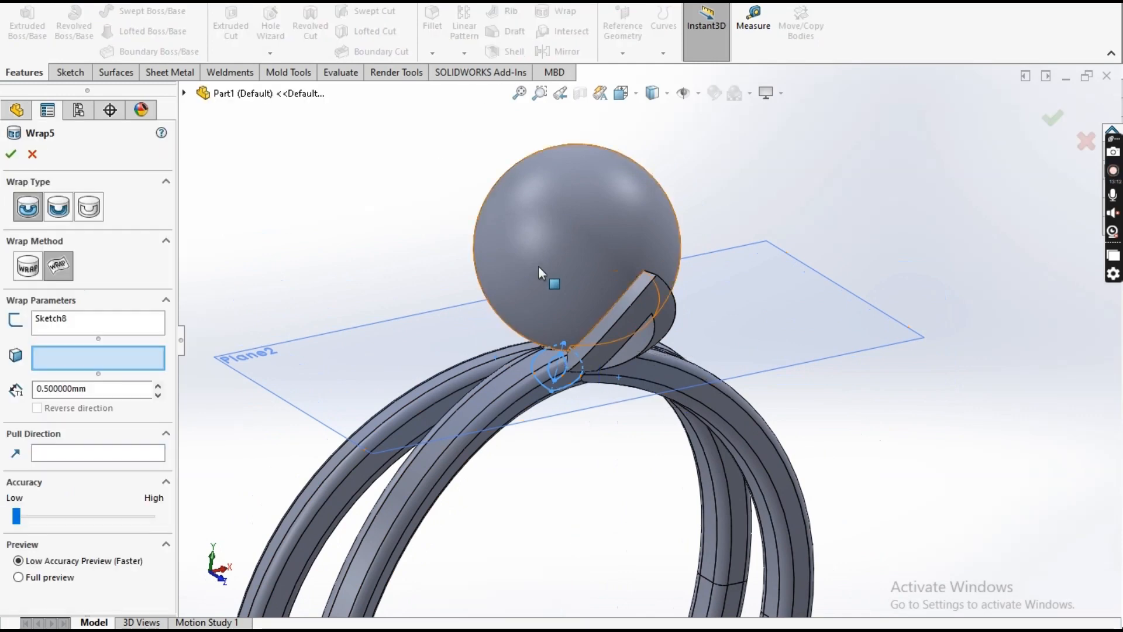
left_click(538, 279)
middle_click_drag(584, 359, 245, 453)
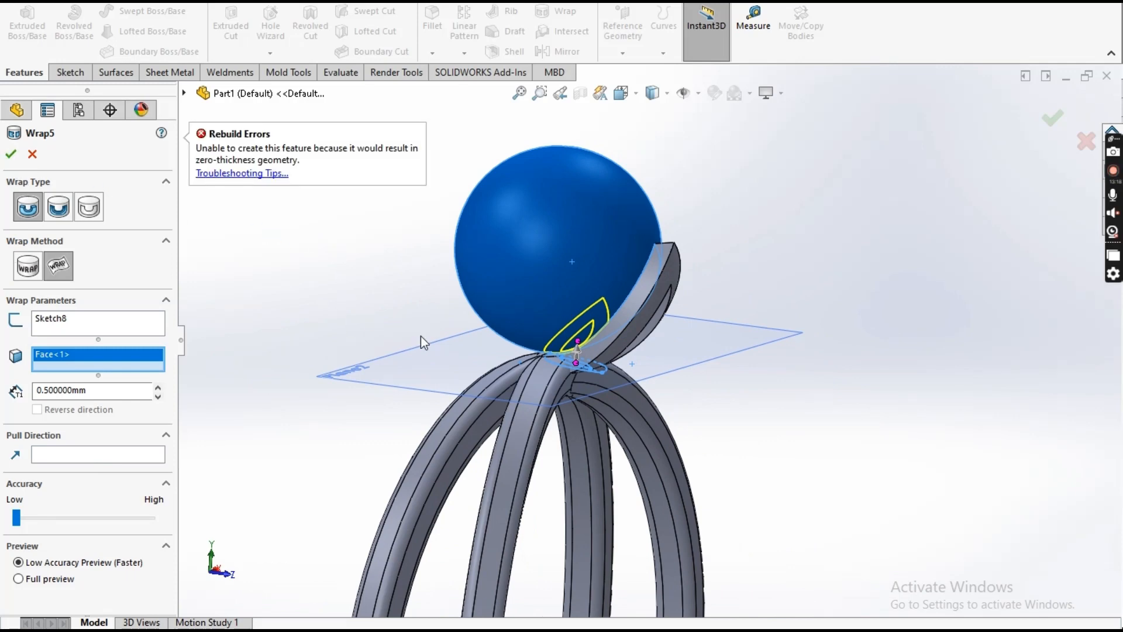
mouse_move(420, 336)
middle_mouse_down()
mouse_move(496, 315)
mouse_move(527, 264)
mouse_move(502, 301)
middle_mouse_up()
scroll(481, 310, "down", 7)
scroll(491, 323, "up", 3)
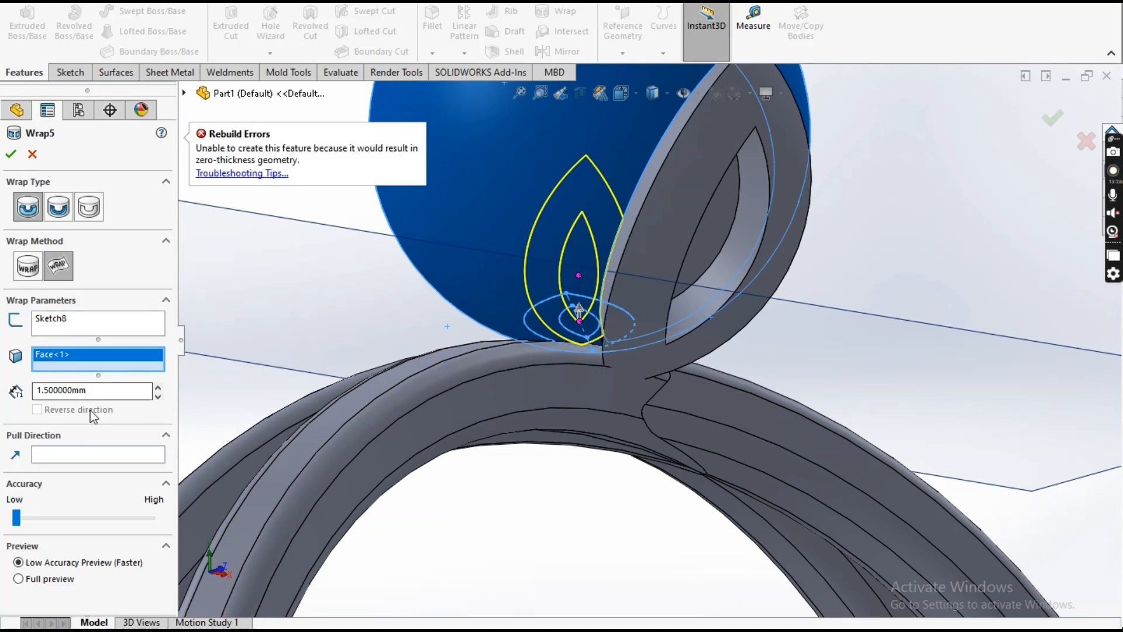
left_click_drag(92, 393, 62, 395)
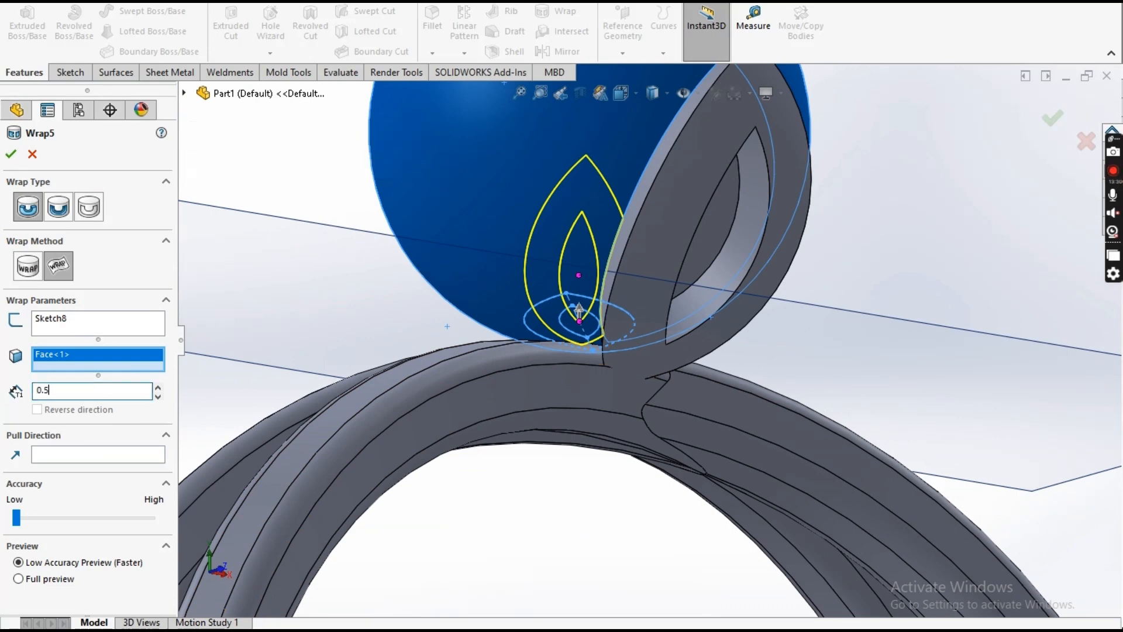
scroll(584, 273, "down", 3)
middle_click_drag(585, 275, 634, 350)
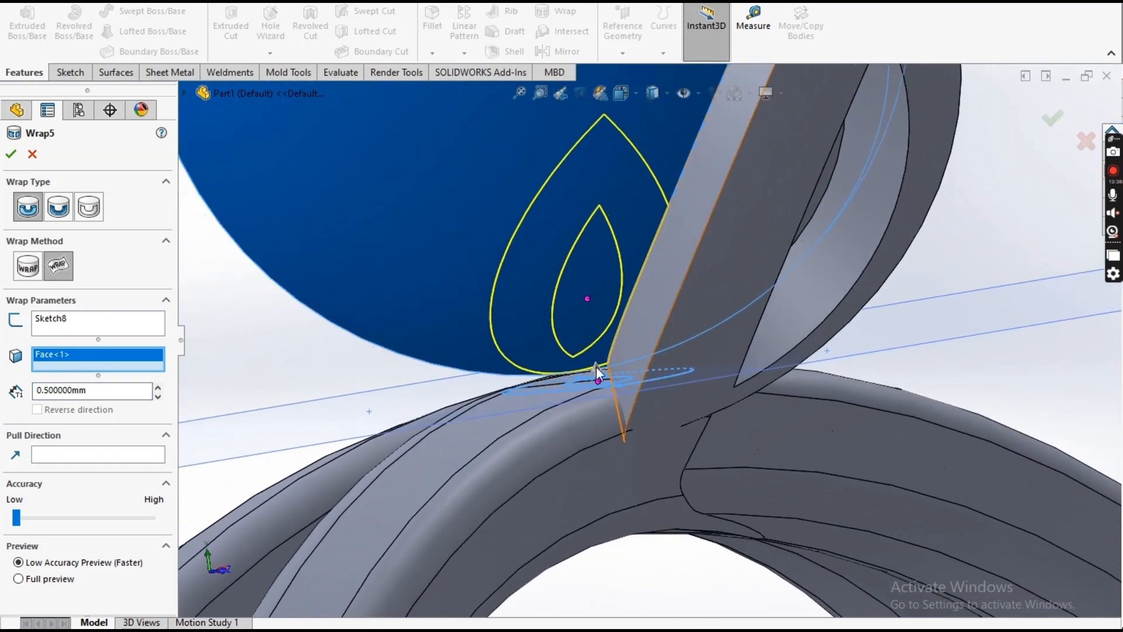
scroll(639, 348, "up", 5)
left_click(34, 157)
scroll(426, 363, "up", 5)
middle_click_drag(426, 364, 454, 401)
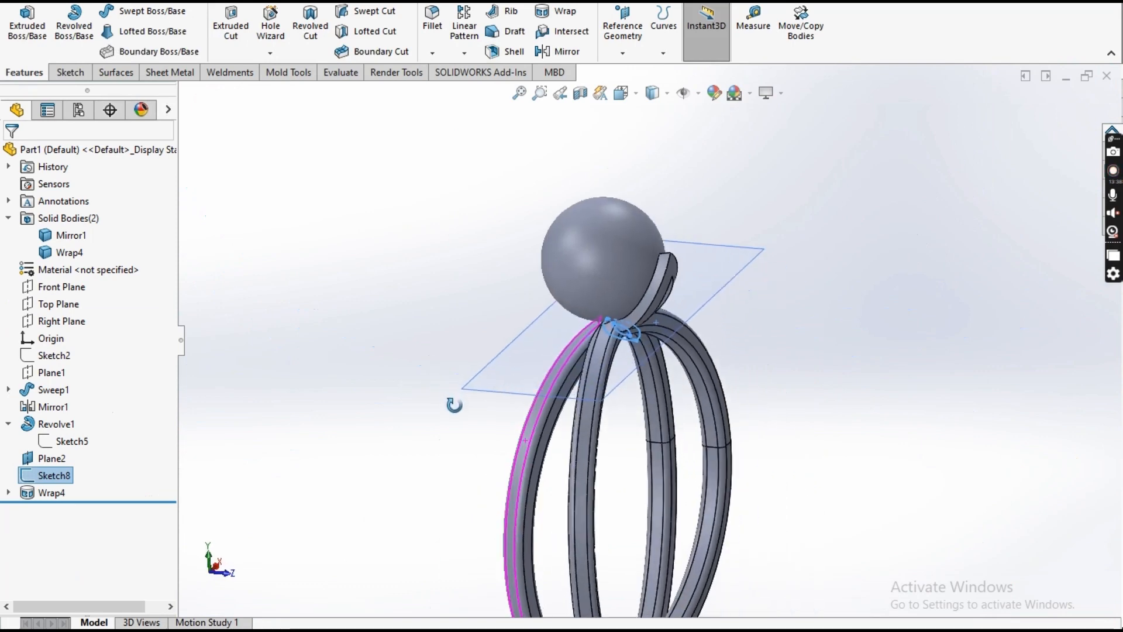
left_click(44, 493)
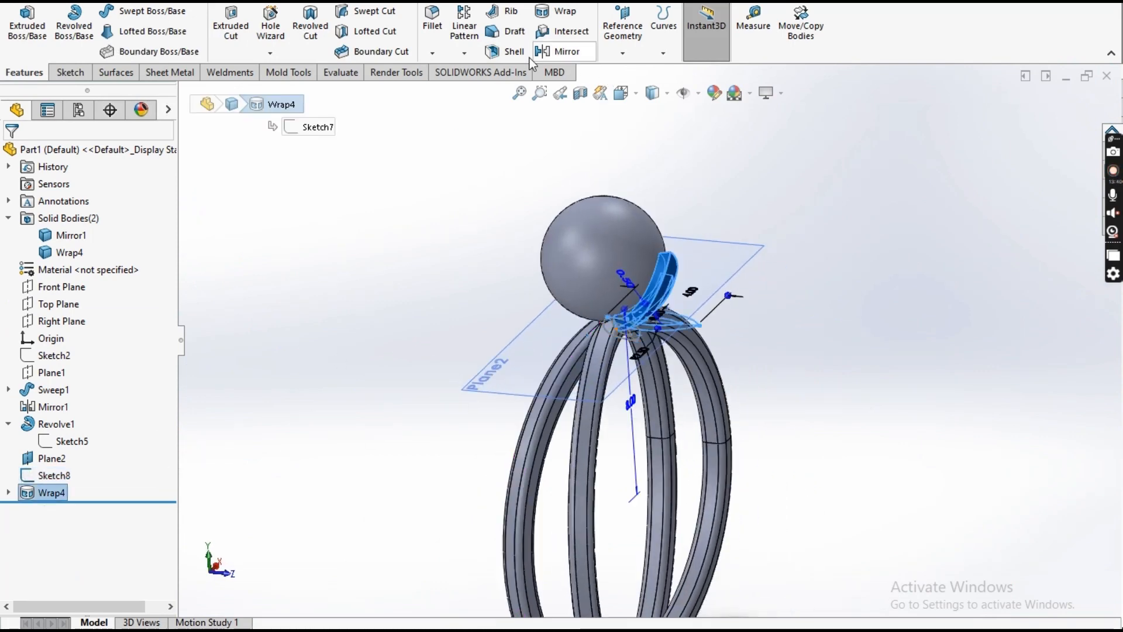
left_click(463, 52)
left_click(500, 87)
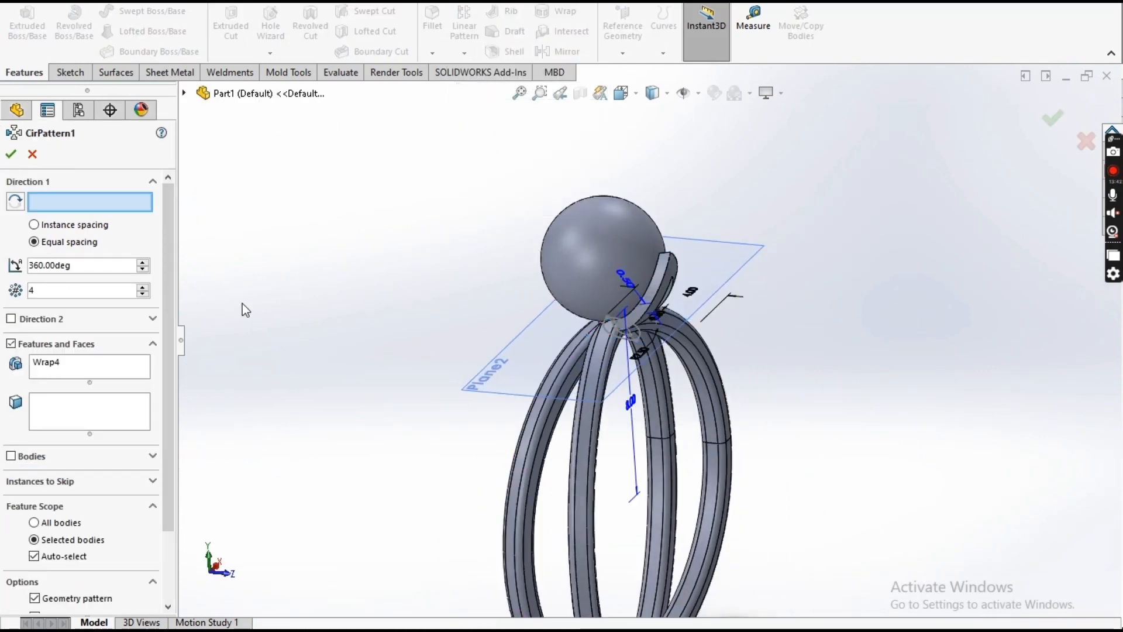
left_click(32, 154)
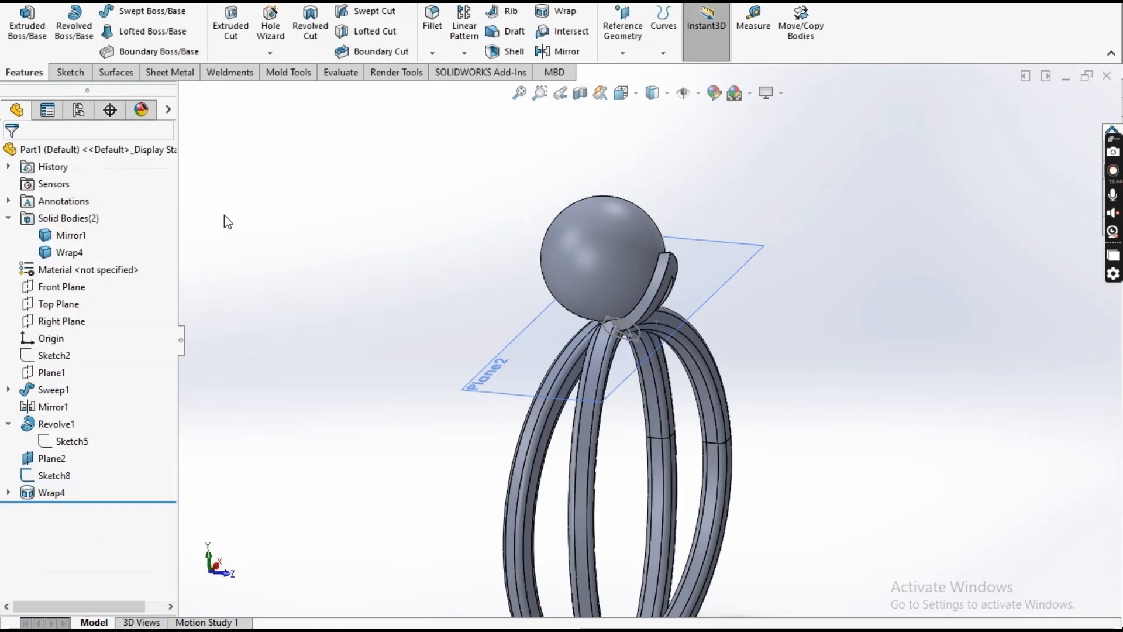
Create a reference axis at the intersection of the Front Plane and the Right Plane
left_click(56, 289)
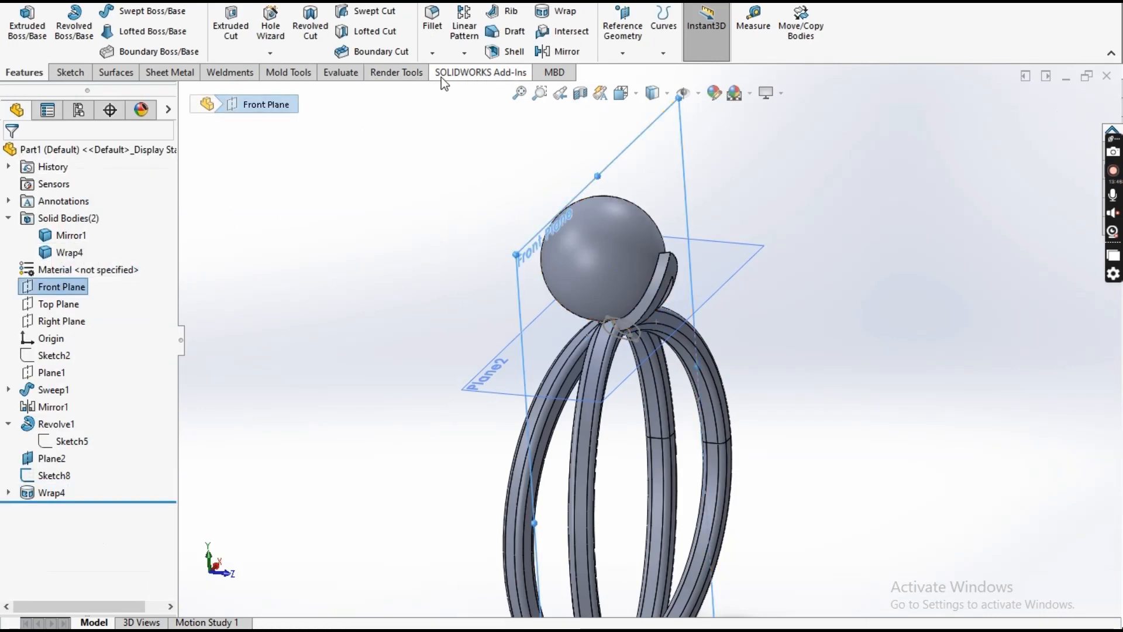
left_click(638, 55)
left_click(634, 89)
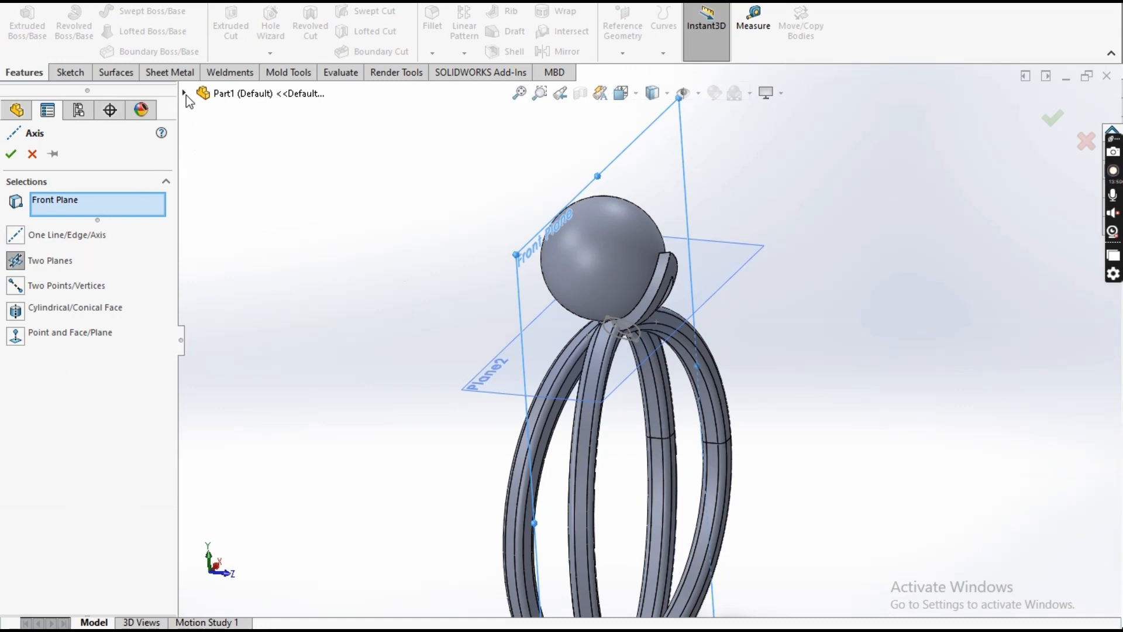
left_click(185, 94)
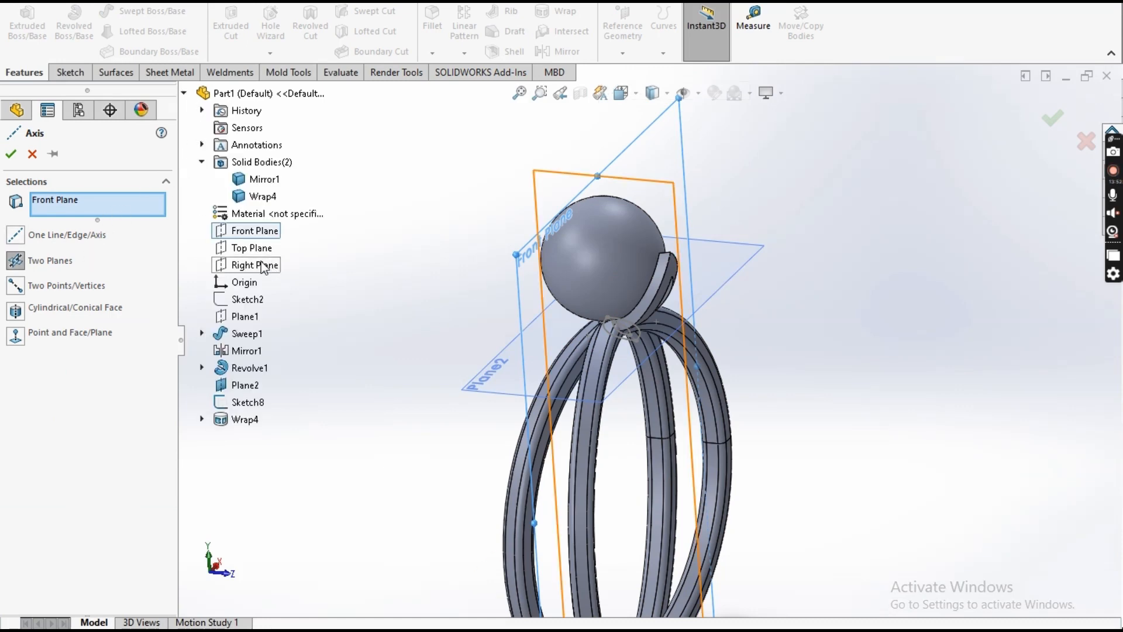
left_click(262, 265)
key("Return")
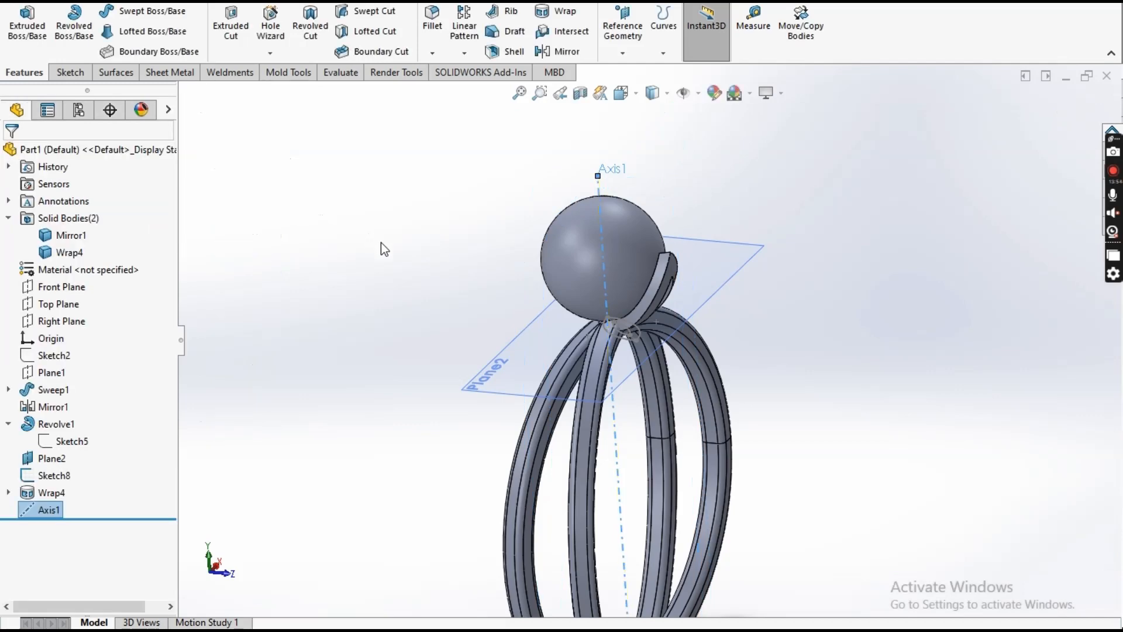
Try to circular-pattern the wrapped leaf feature around the vertical axis with 4 equally spaced instances over 360 degrees, with and without Geometry pattern
left_click(51, 492)
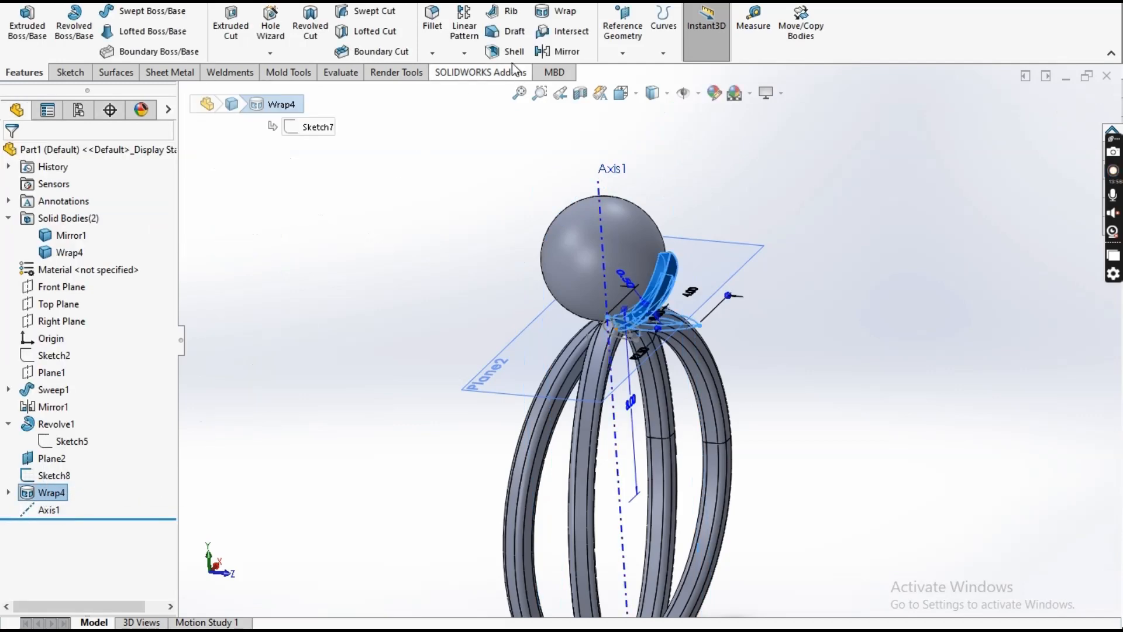
left_click(463, 54)
left_click(471, 90)
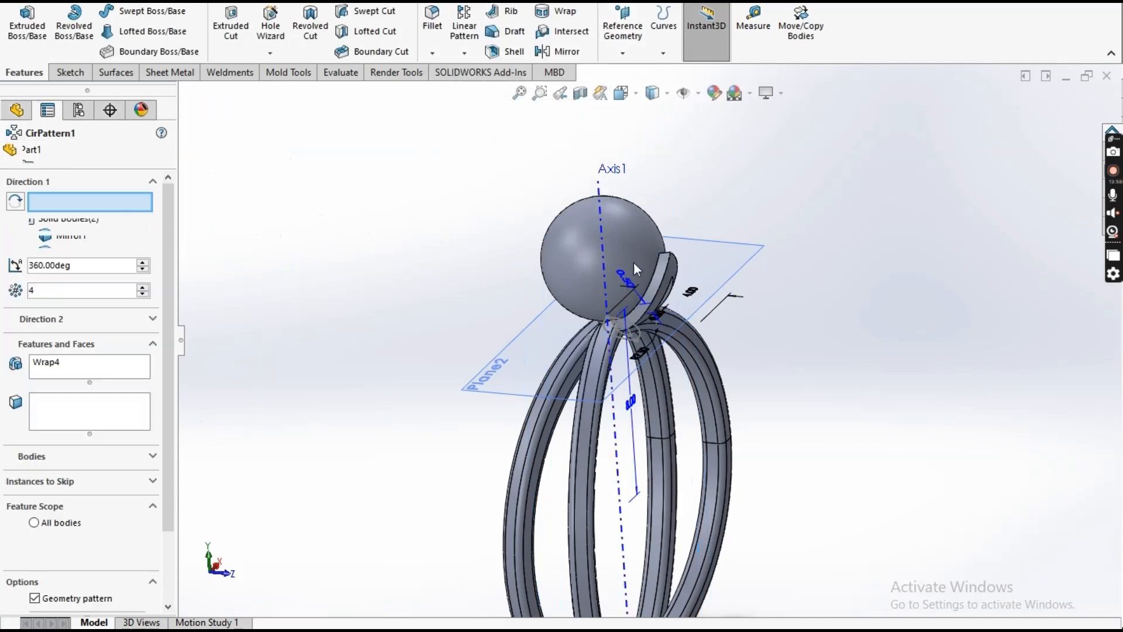
left_click(601, 214)
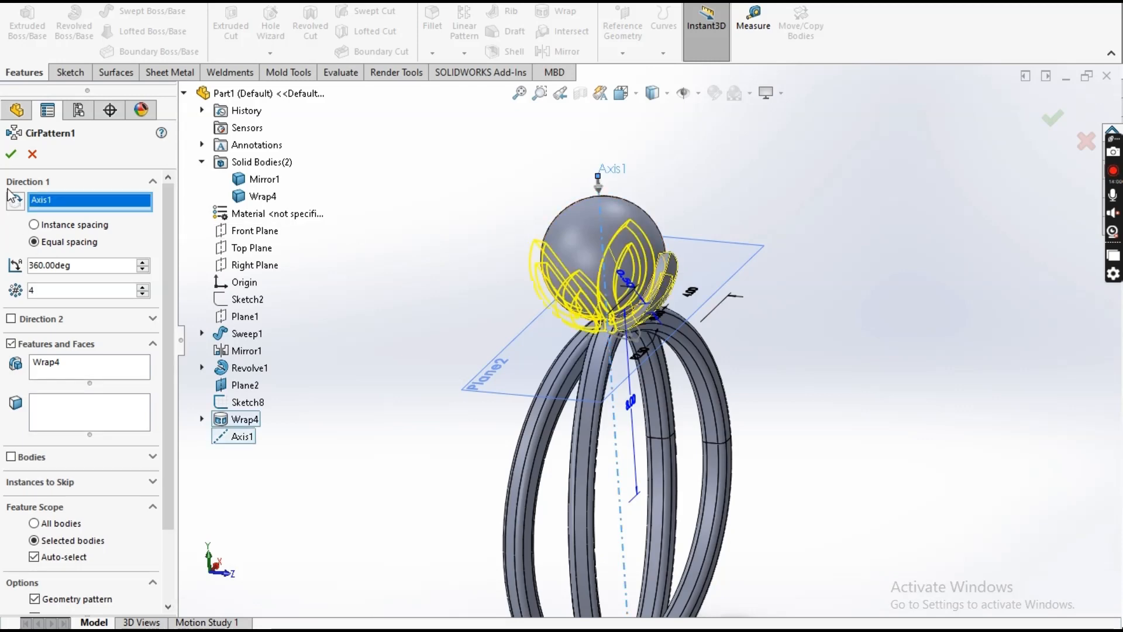
left_click(11, 155)
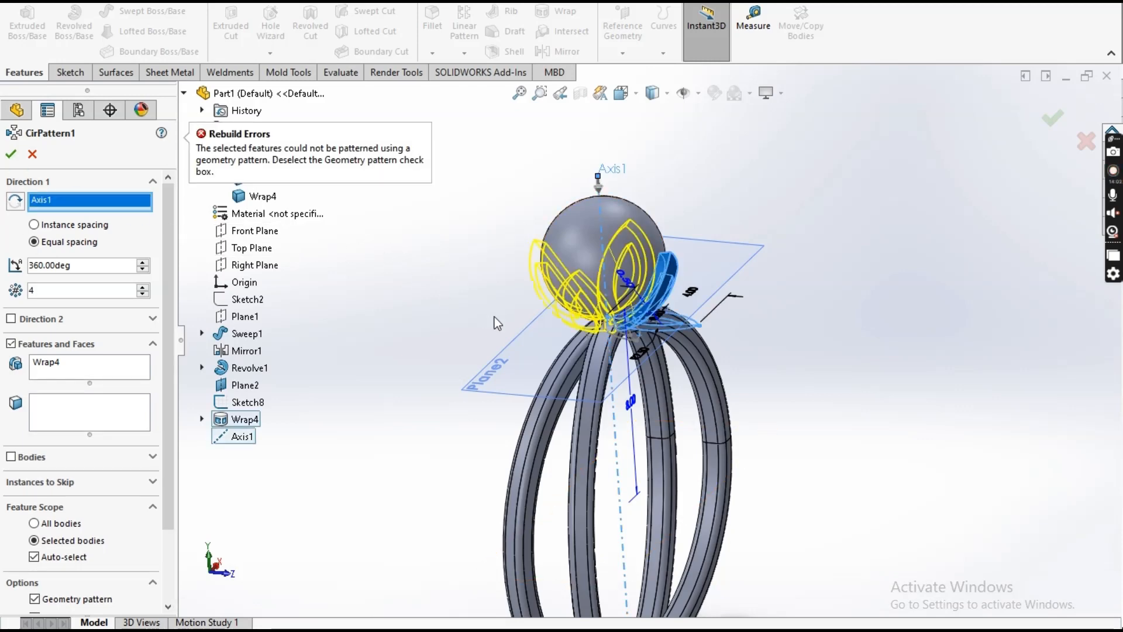
left_click(82, 598)
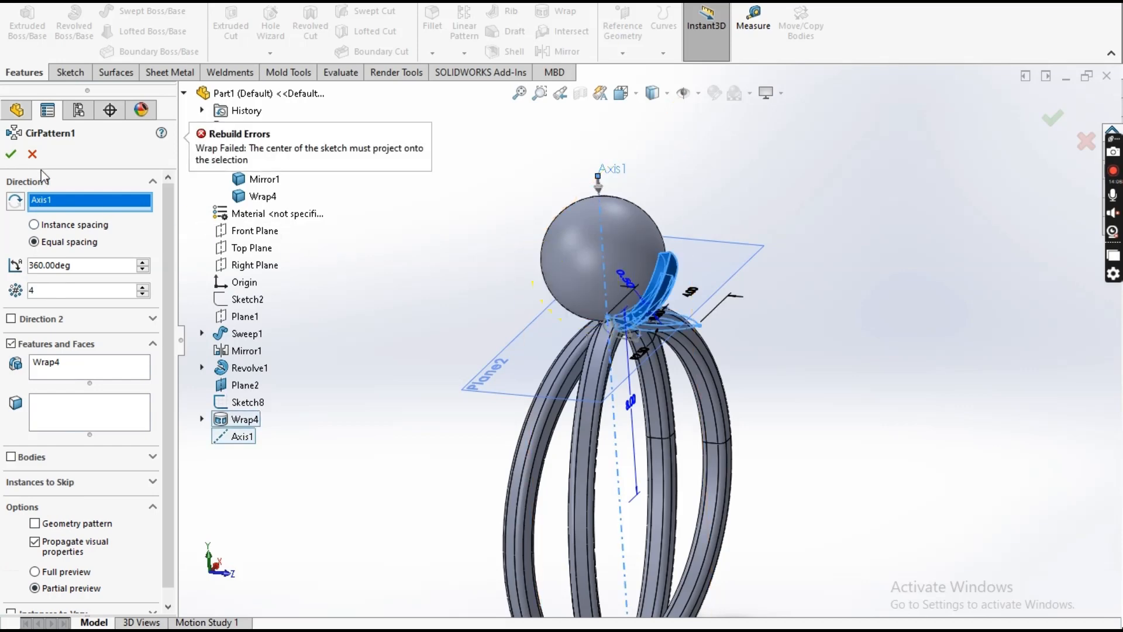
left_click(32, 154)
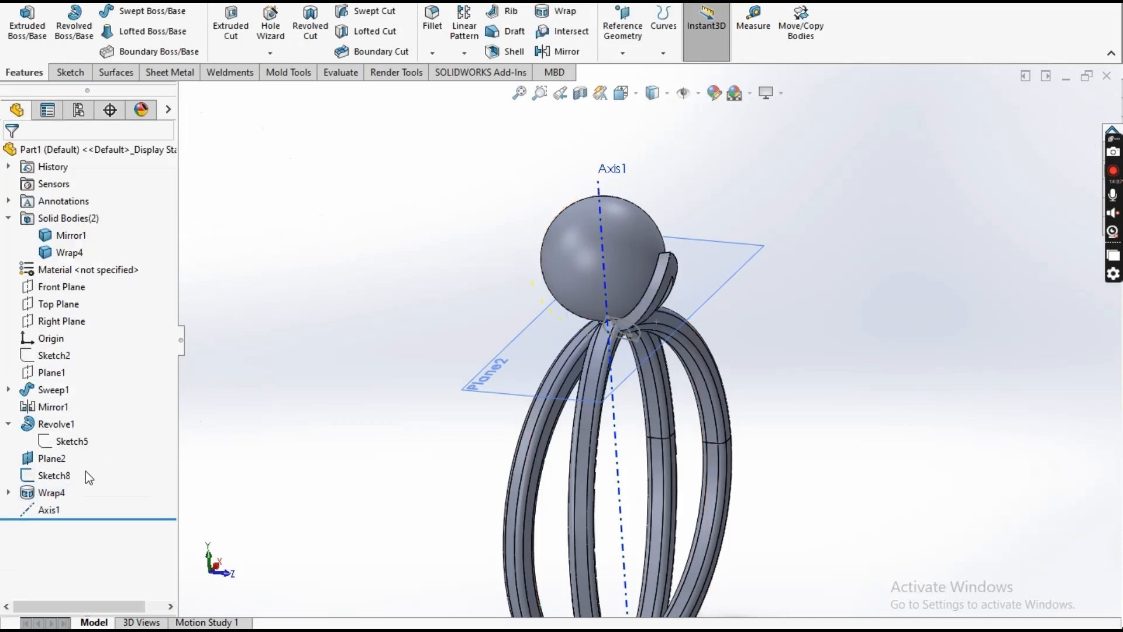
Examine the leaf's Wrap settings and which geometry each of the part's solid bodies contains
left_click(55, 492)
left_click(70, 446)
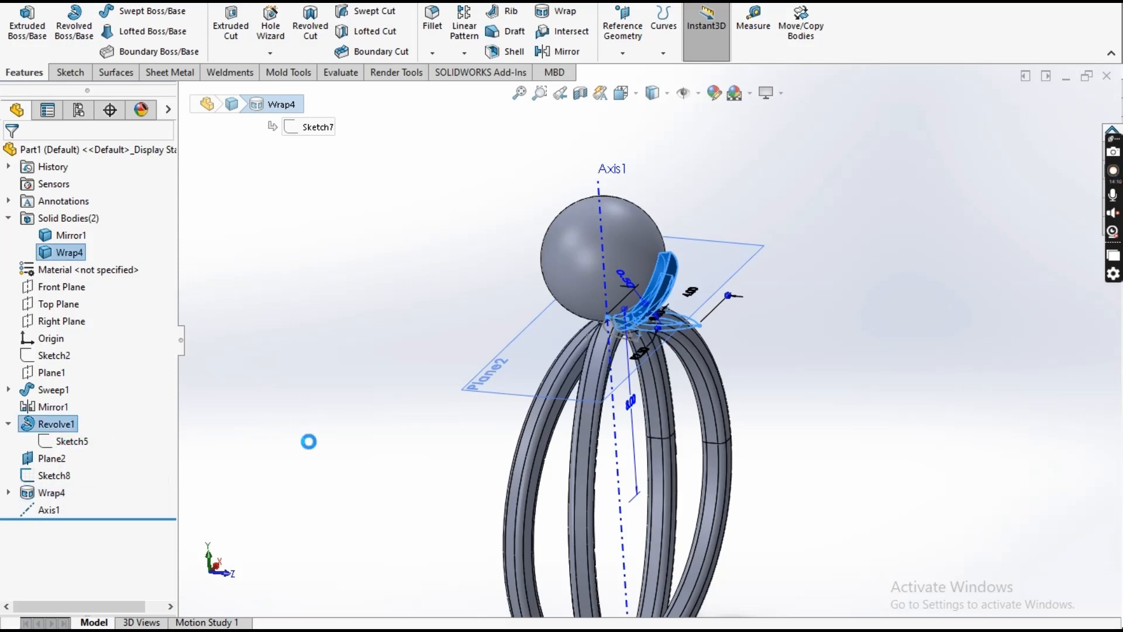
middle_click_drag(365, 424, 320, 451)
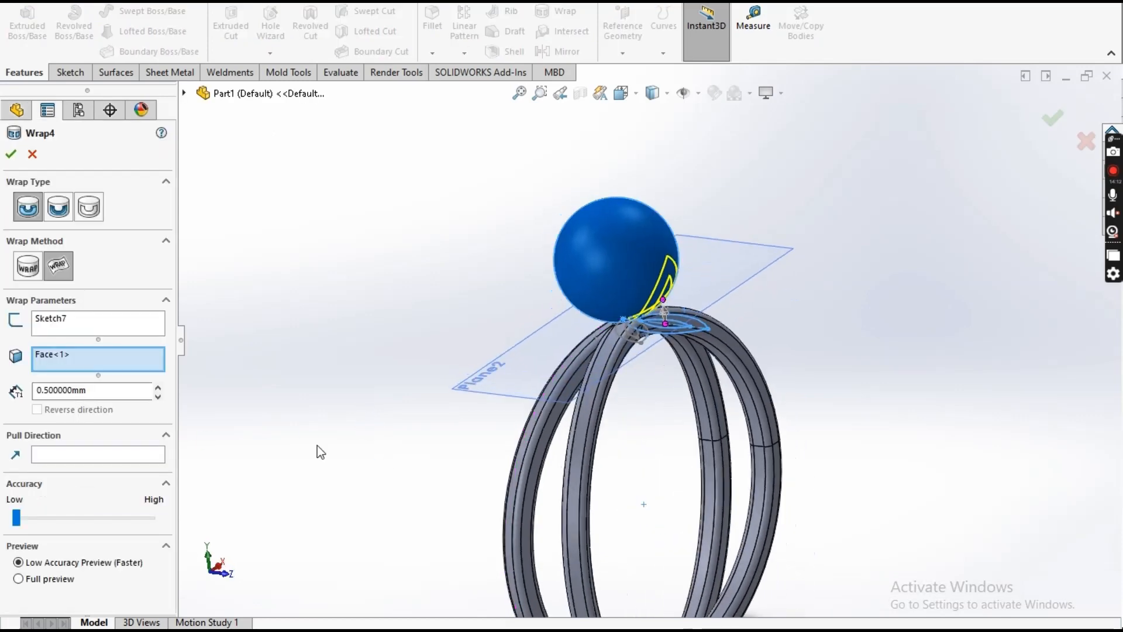
left_click(31, 156)
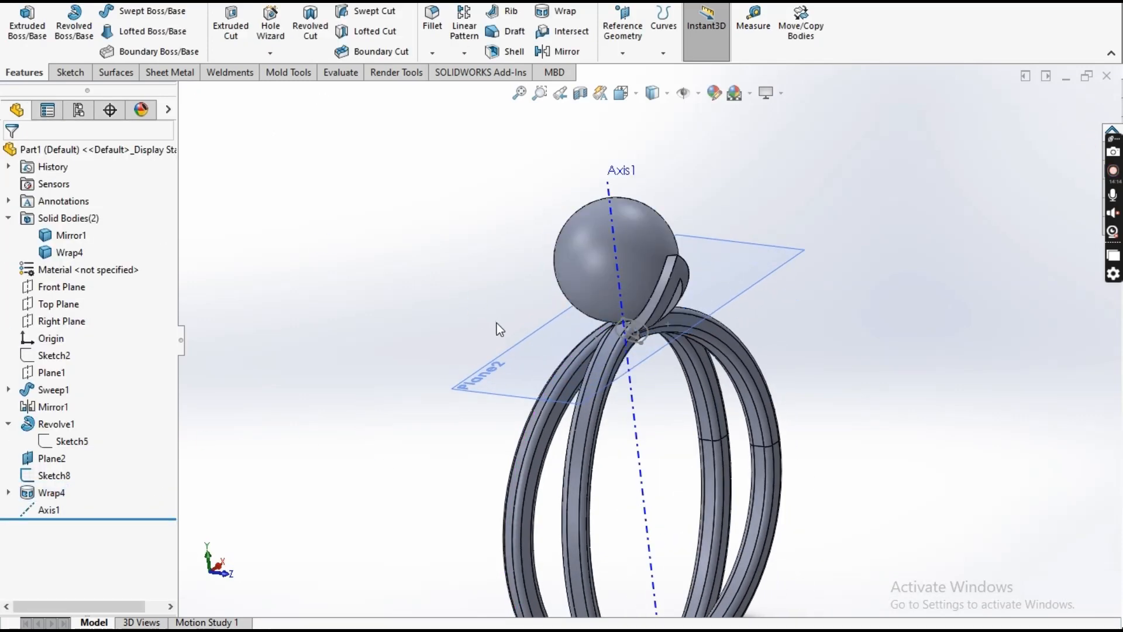
middle_click_drag(561, 350, 697, 334)
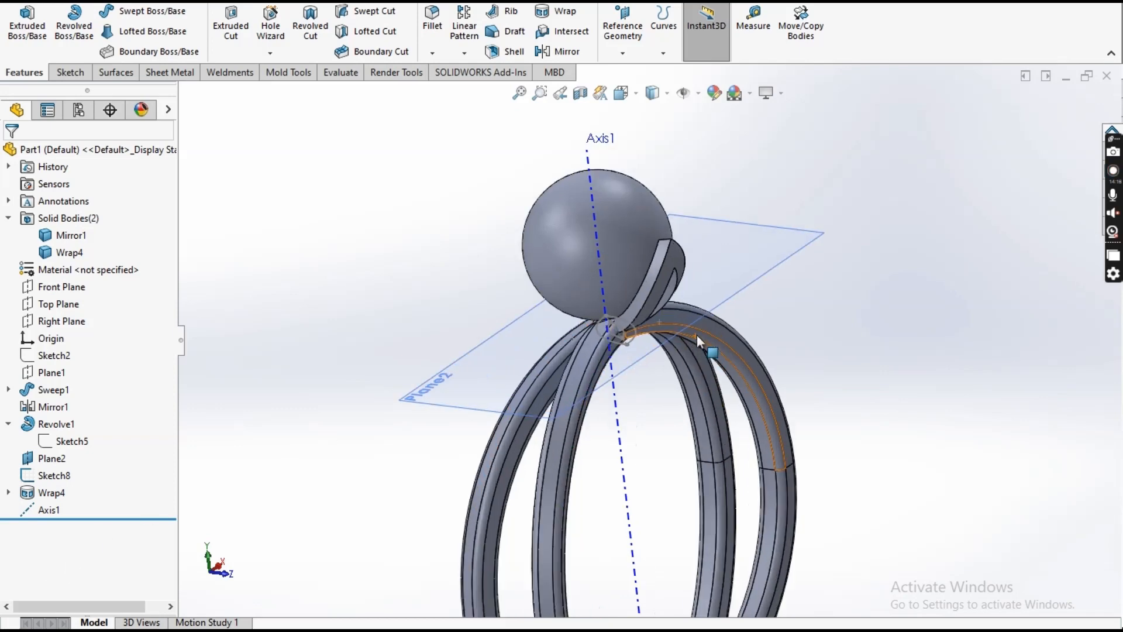
left_click(73, 235)
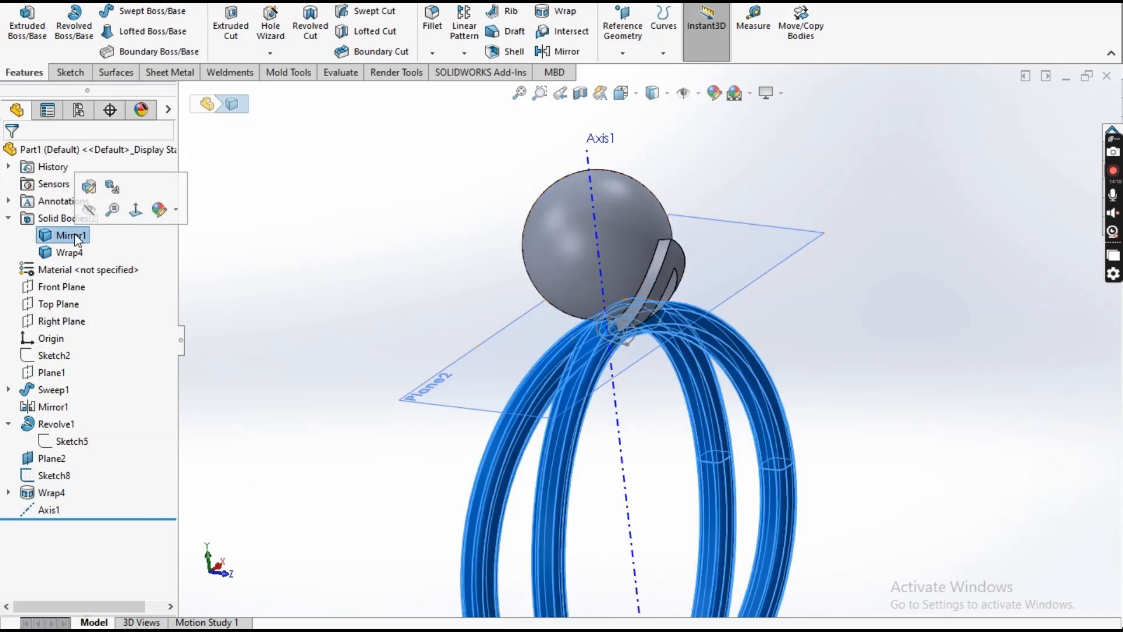
left_click(72, 253)
left_click(295, 312)
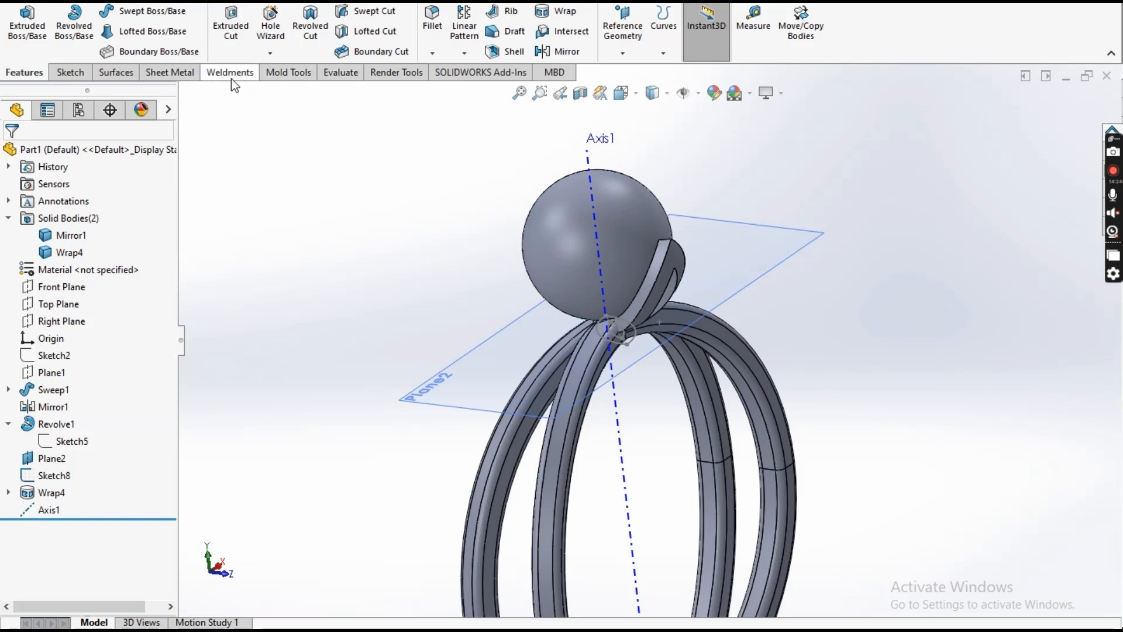
Copy the sphere's face as a surface with Offset Surface at a distance of 0 mm
left_click(117, 74)
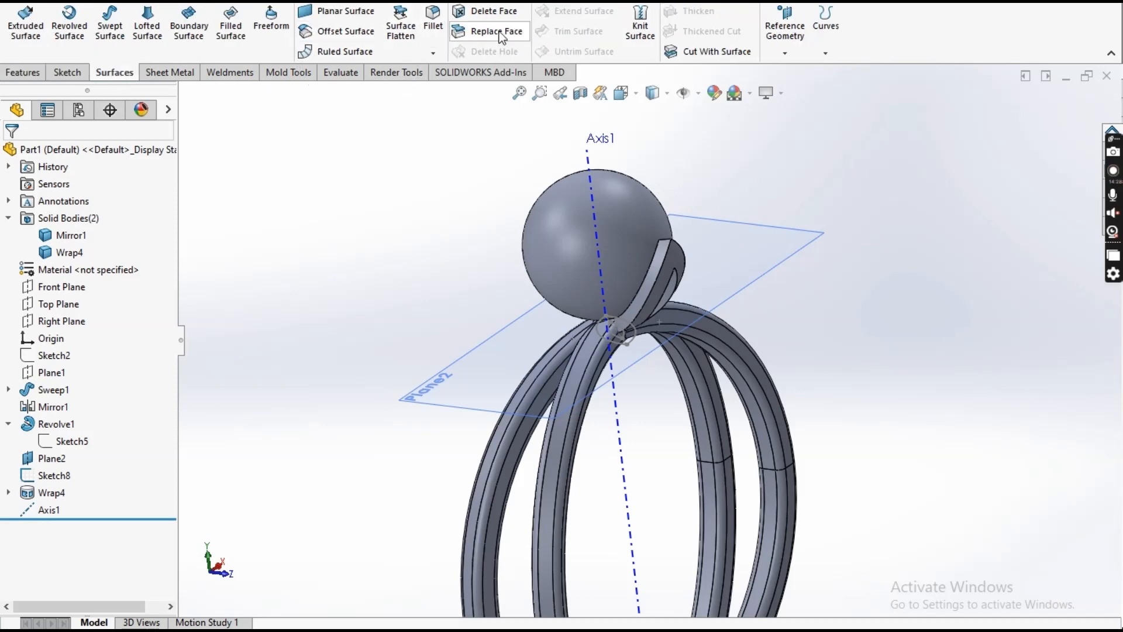
left_click(347, 36)
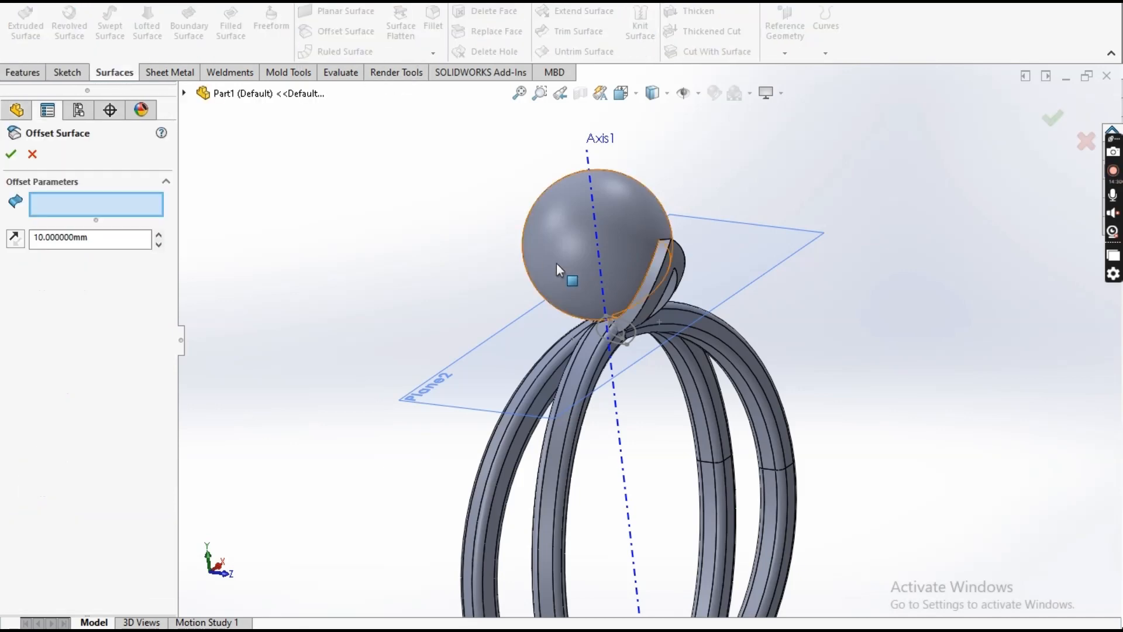
left_click(556, 263)
left_click_drag(95, 246, 5, 237)
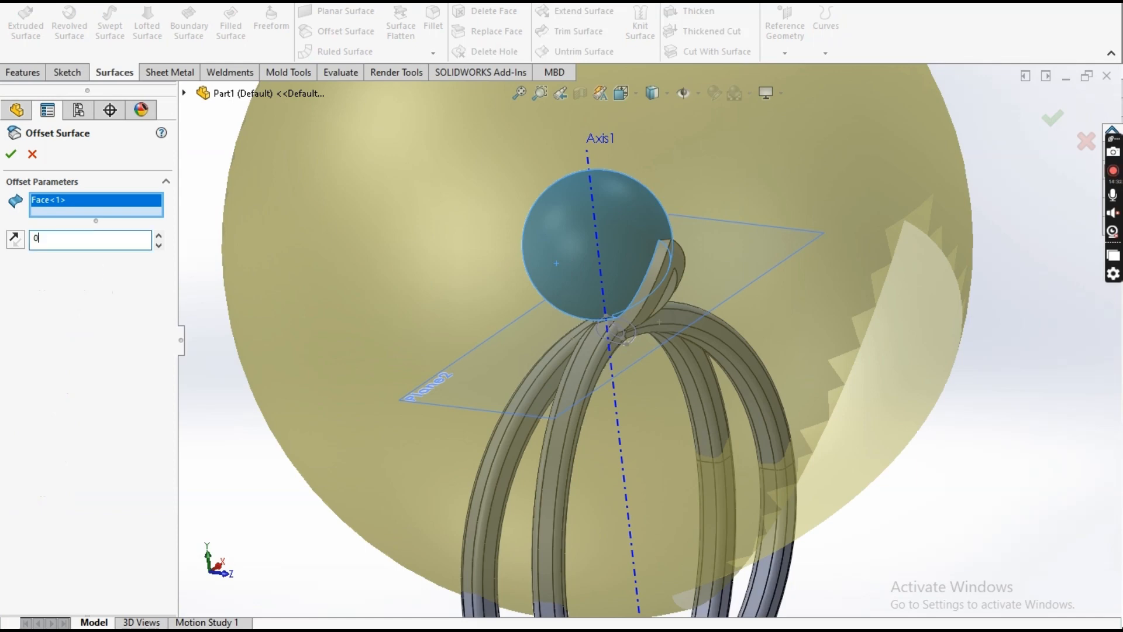
type("0")
key("Return")
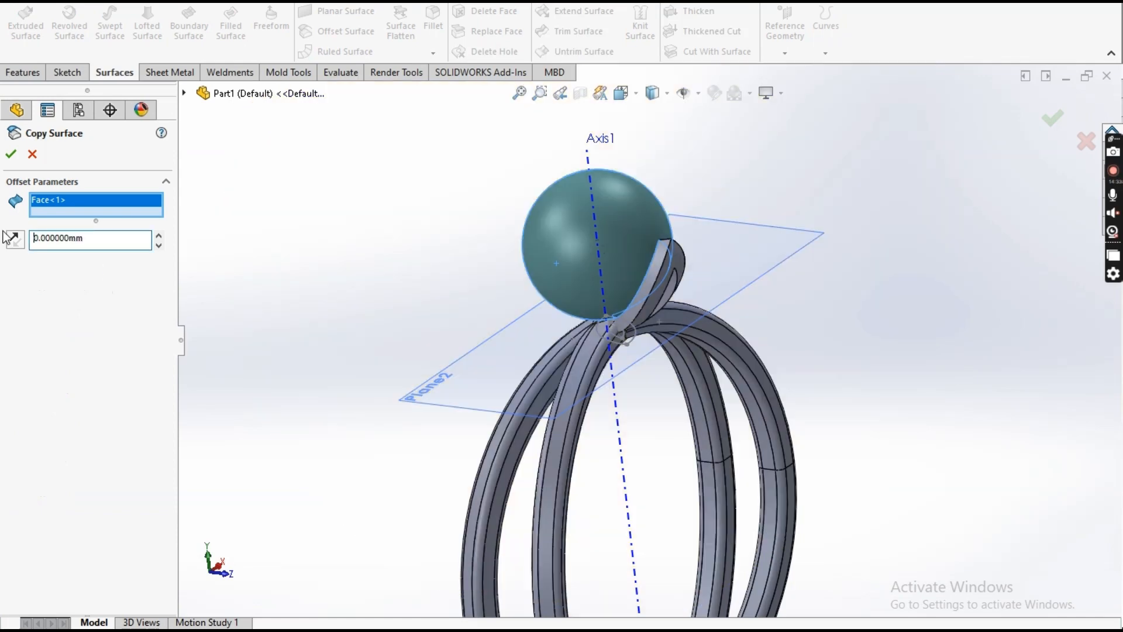
left_click(10, 153)
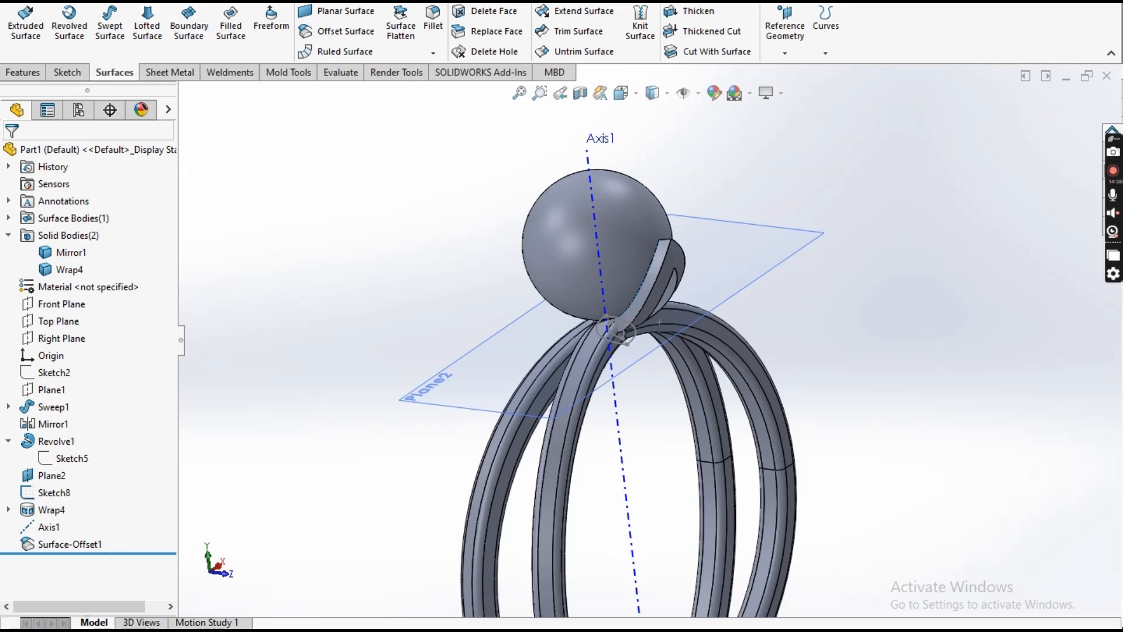
Split the combined sphere and leaf body with the offset surface, keeping the leaf and the sphere as two separate bodies
left_click(144, 1)
mouse_move(207, 1)
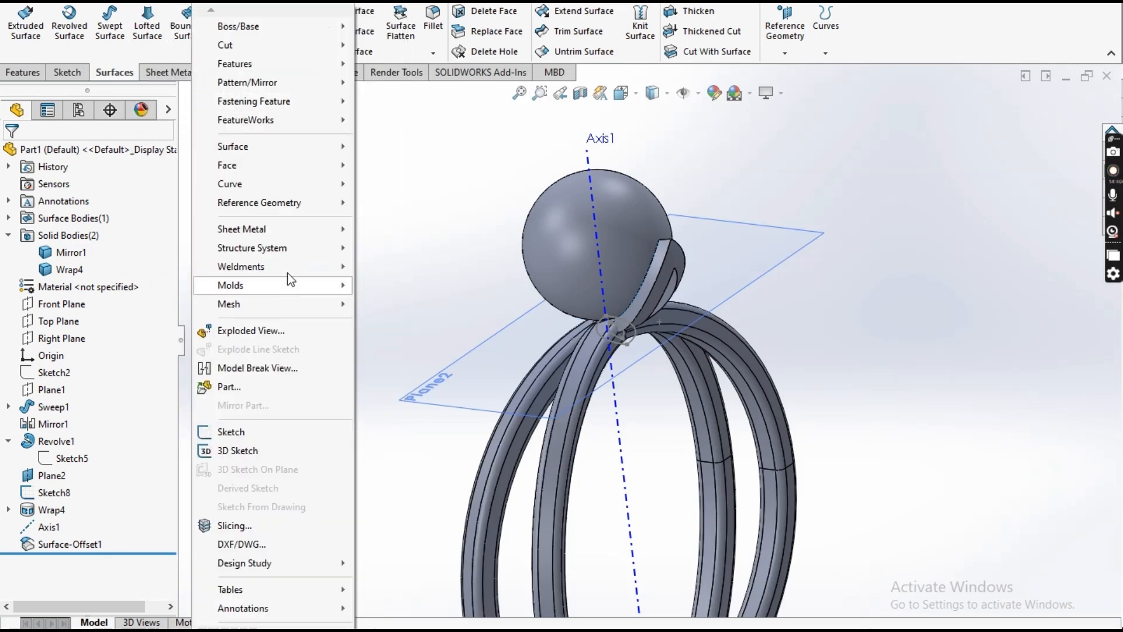
mouse_move(315, 61)
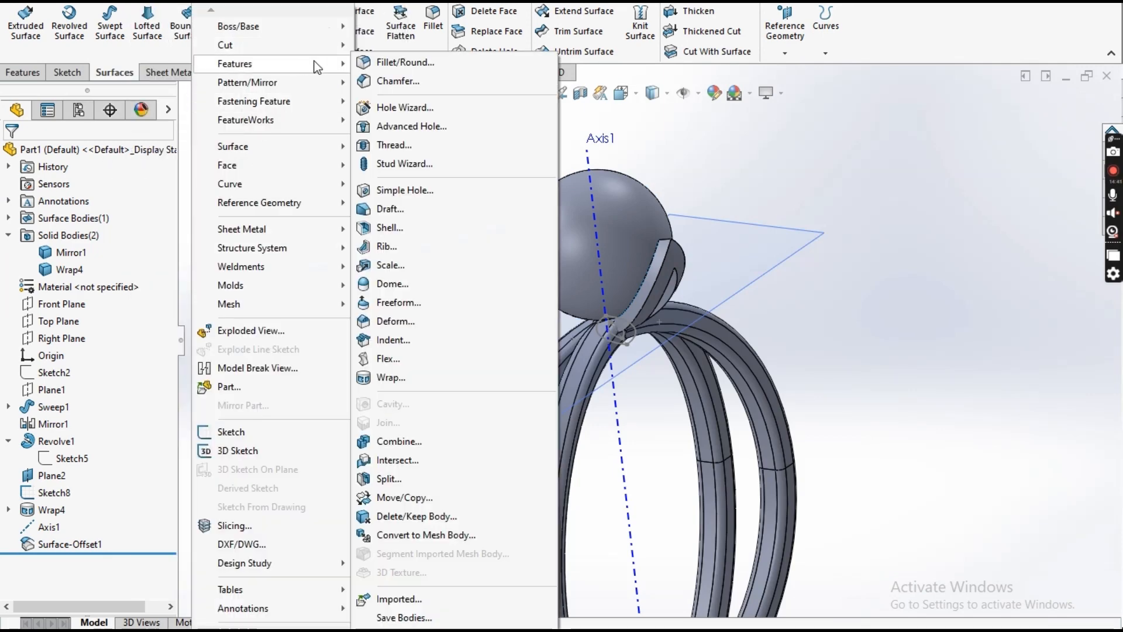
left_click(385, 478)
left_click(529, 281)
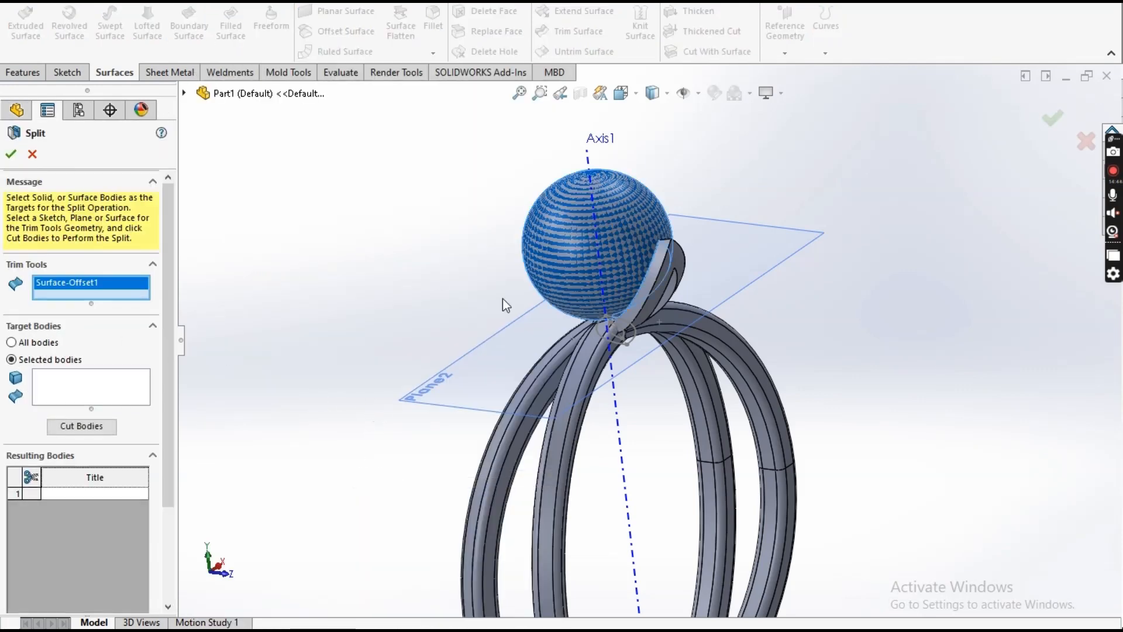
left_click(65, 407)
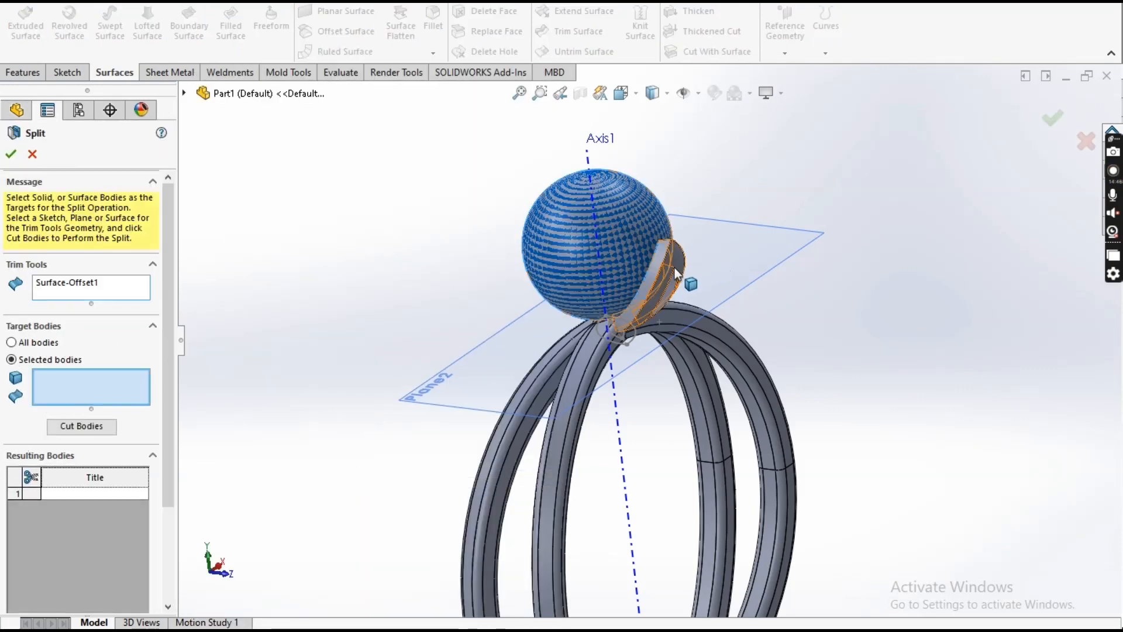
left_click(667, 275)
left_click(82, 426)
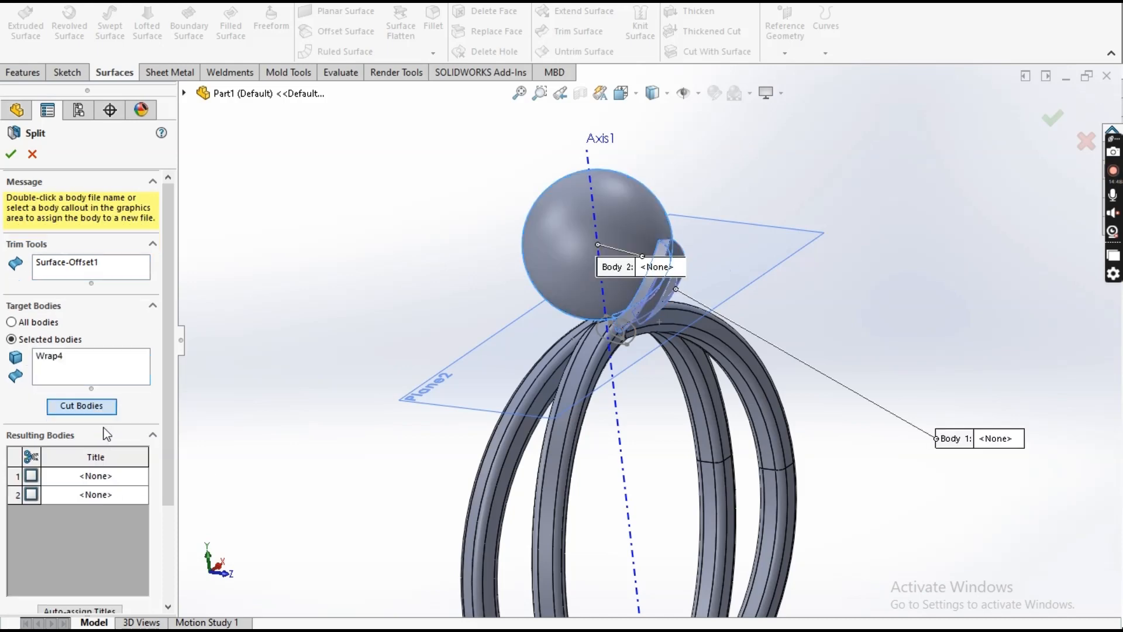
left_click(31, 476)
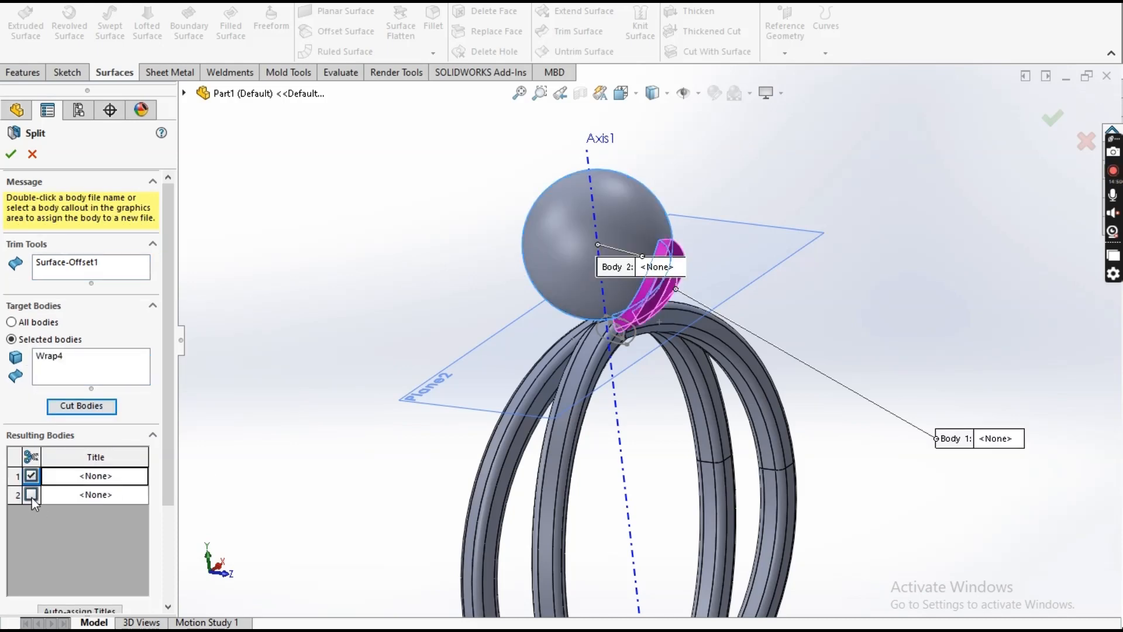
left_click(31, 495)
left_click(11, 155)
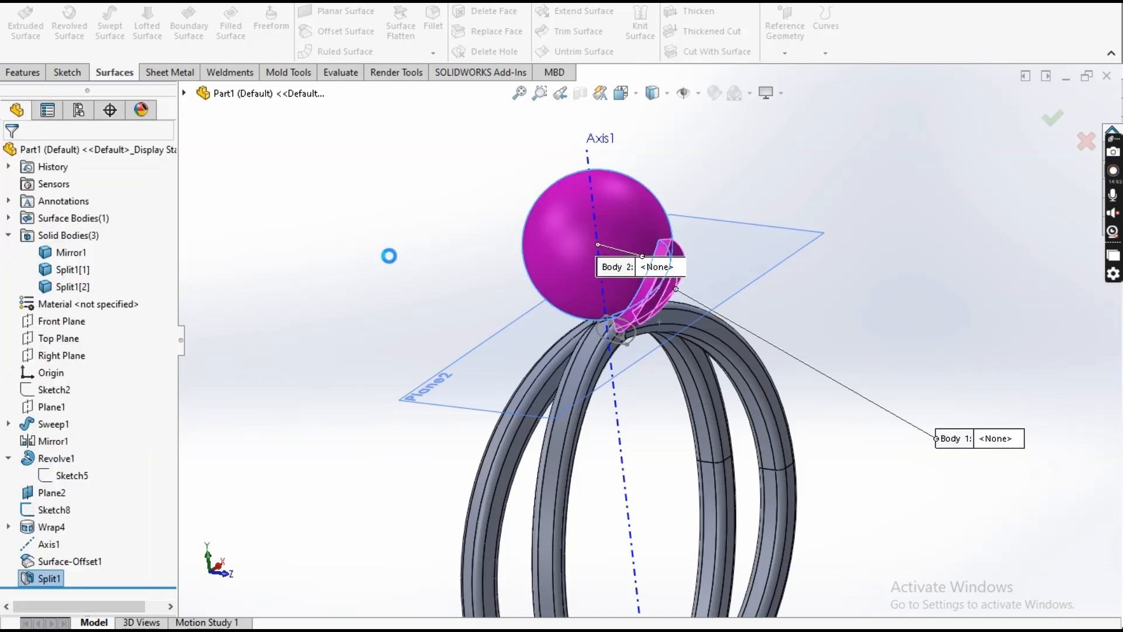
Circular-pattern the split leaf body around the vertical axis with 4 equally spaced instances over 360 degrees
left_click(68, 274)
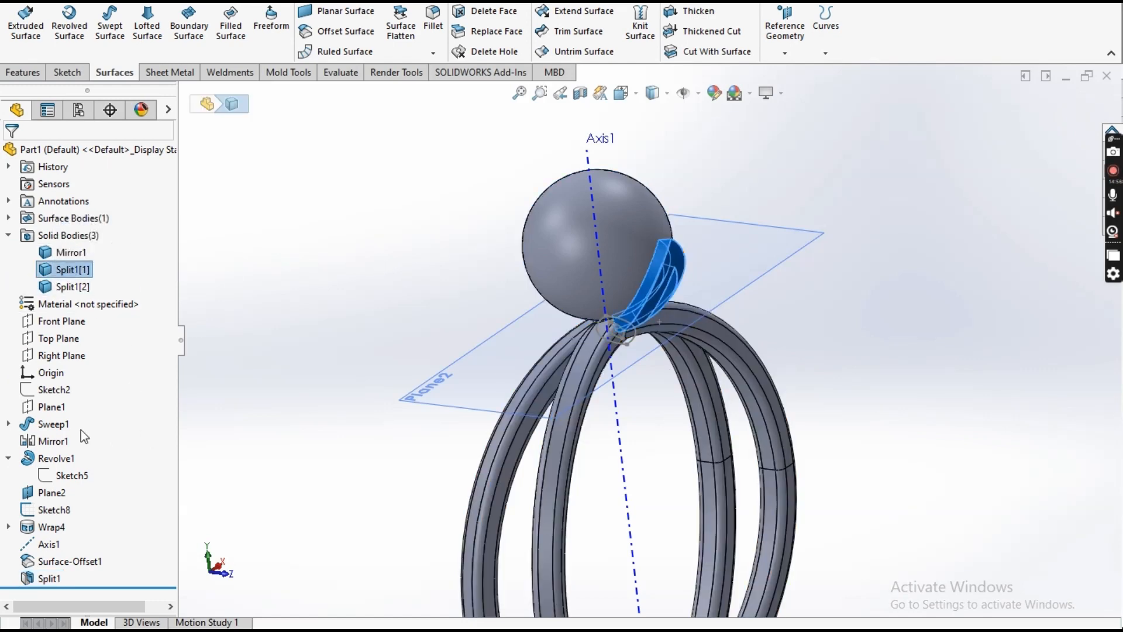
left_click(35, 73)
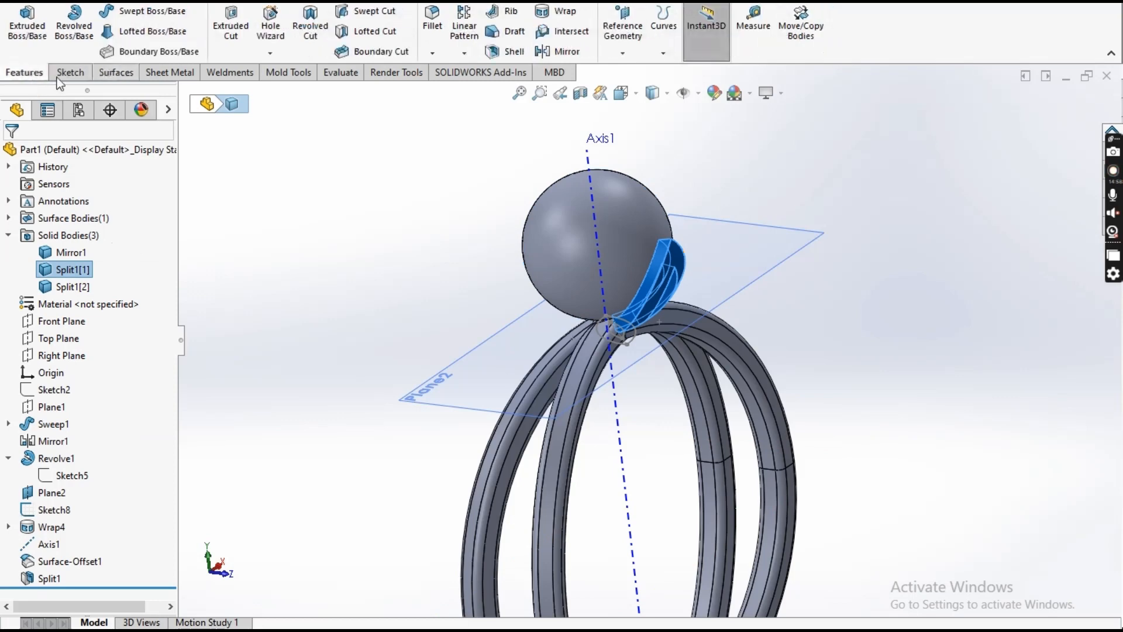
left_click(464, 53)
left_click(527, 91)
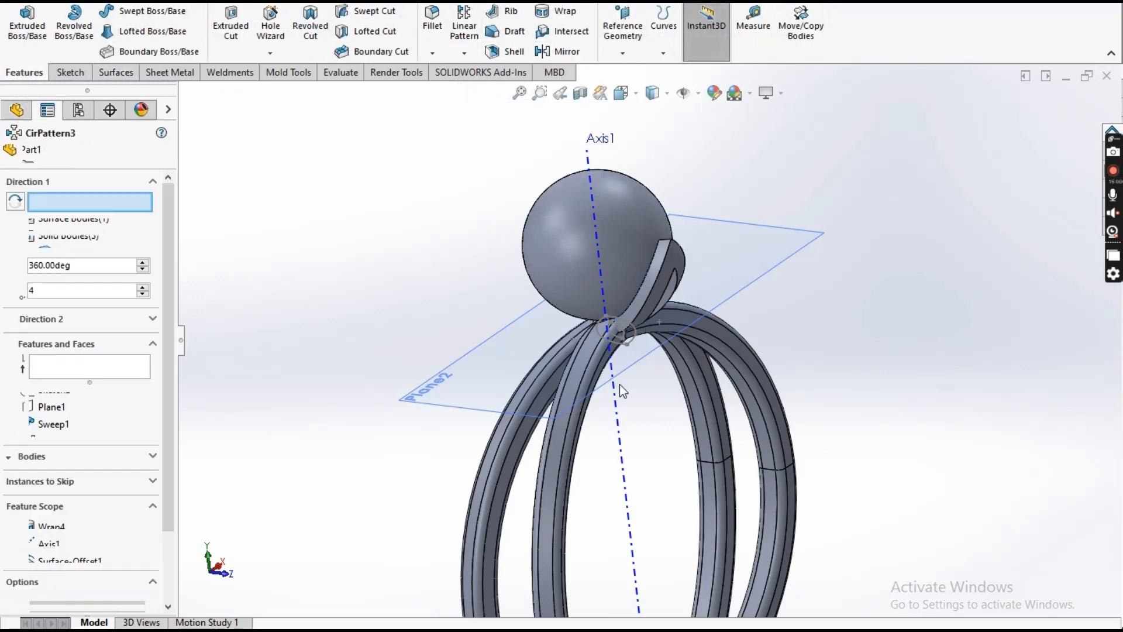
left_click(616, 391)
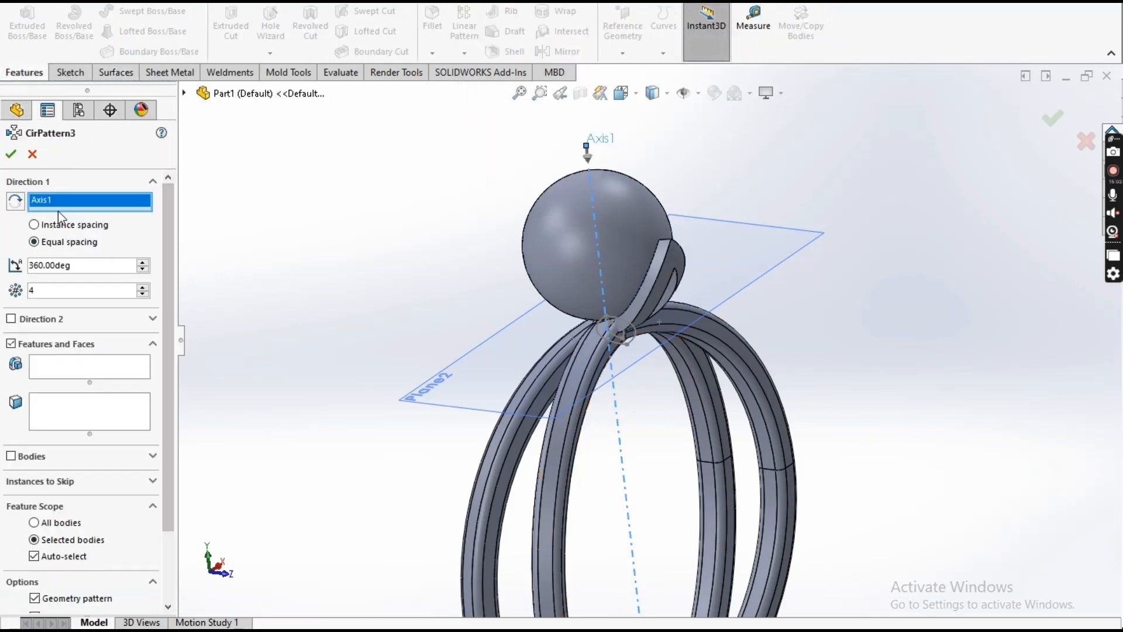
left_click(27, 455)
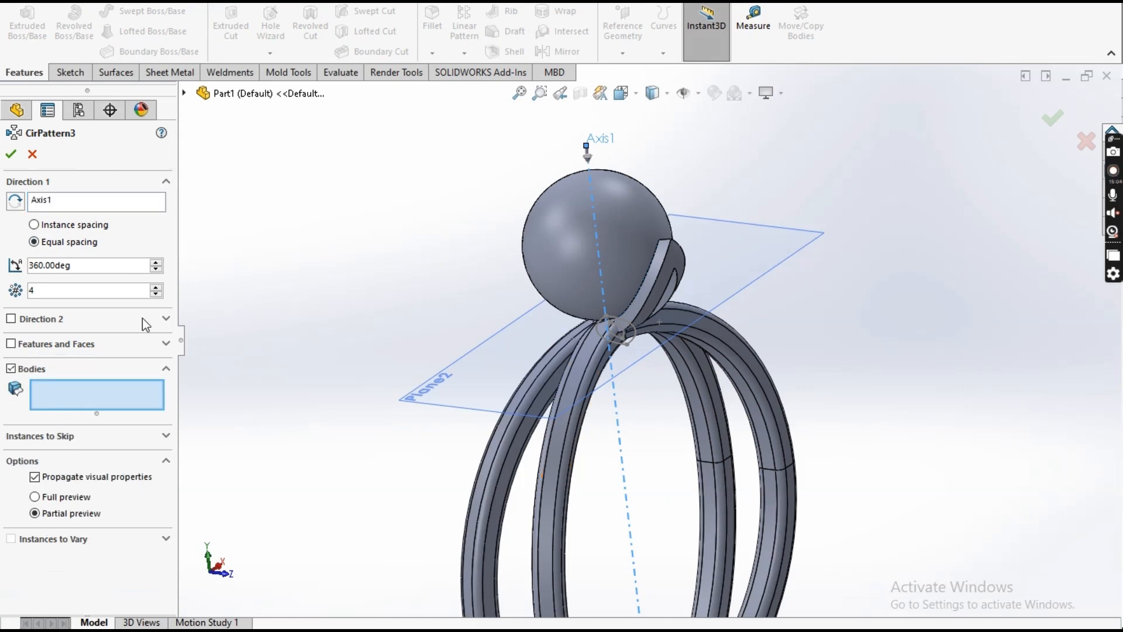
left_click(184, 94)
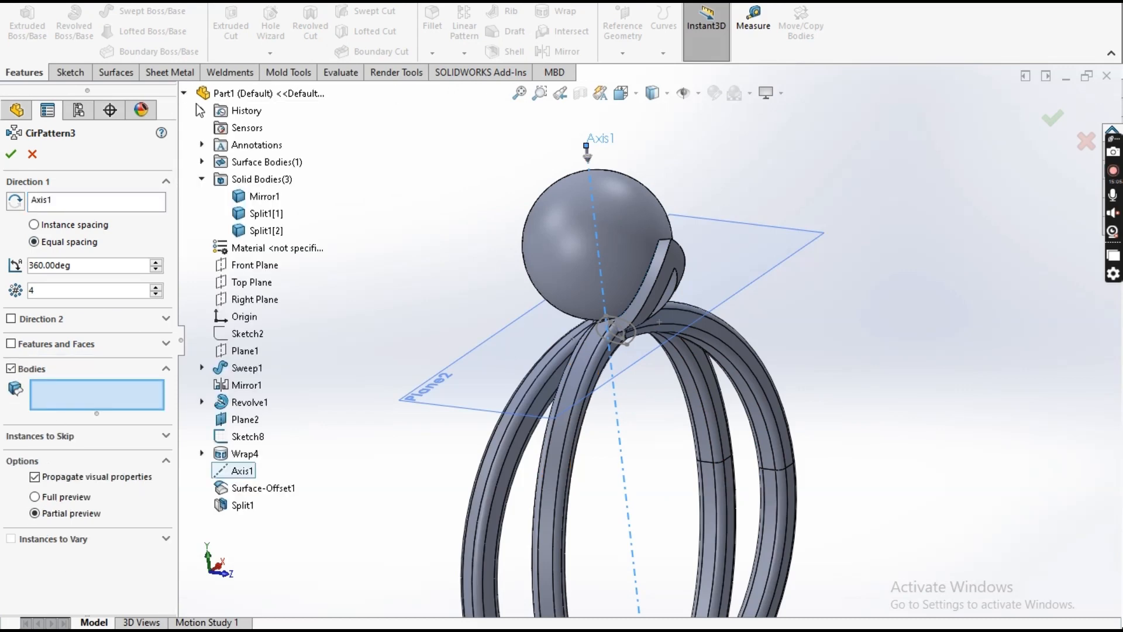
left_click(266, 213)
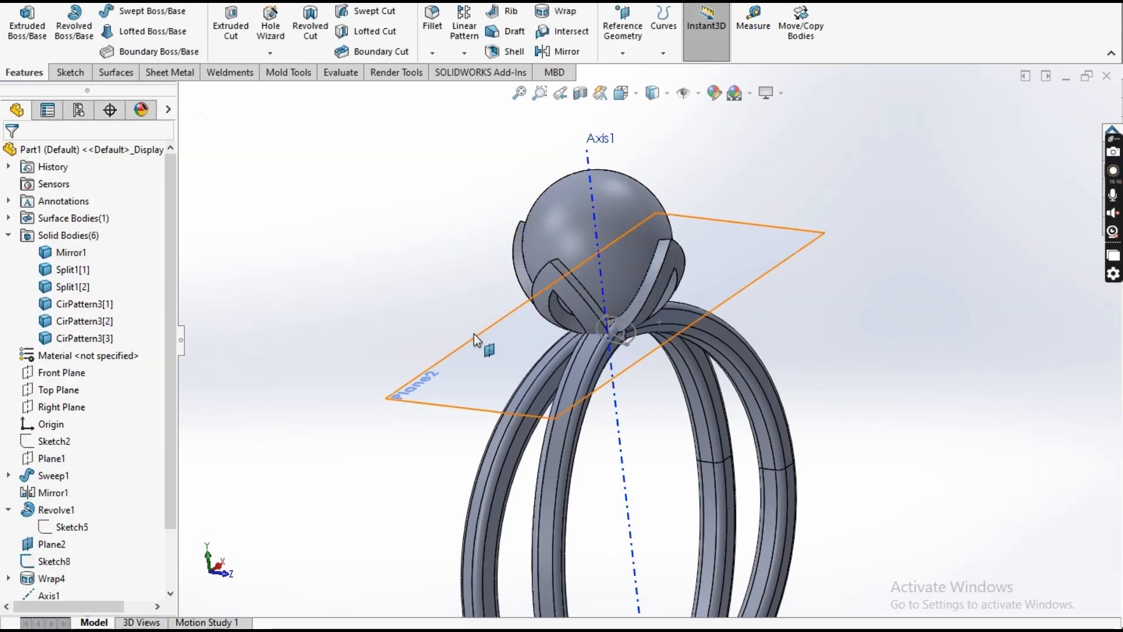
middle_click_drag(484, 346, 720, 275)
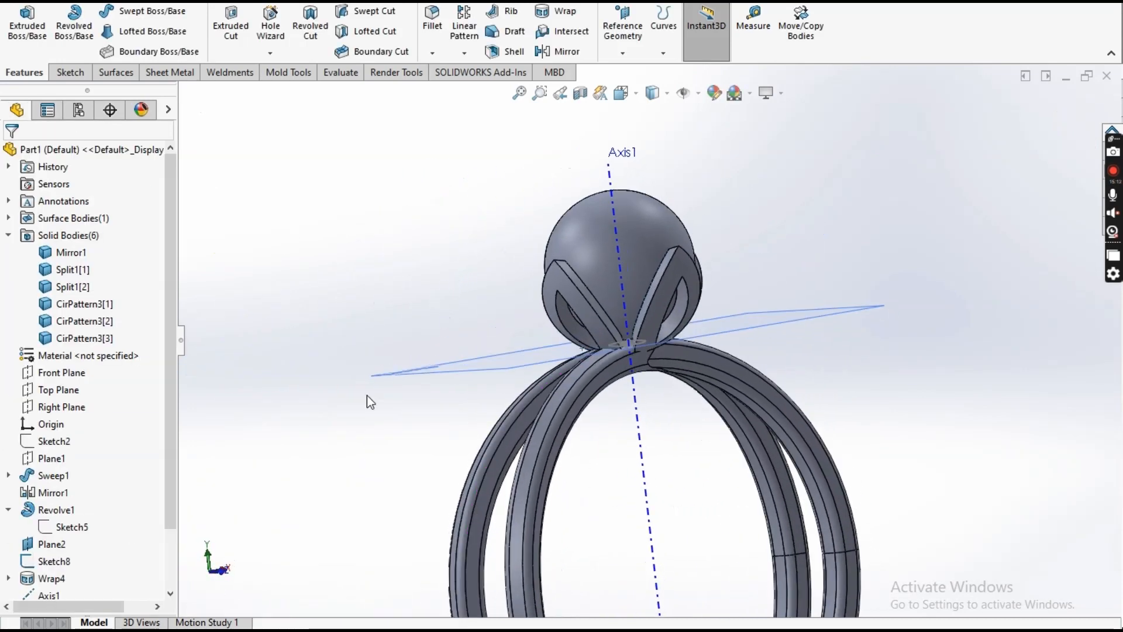
scroll(69, 552, "down", 2)
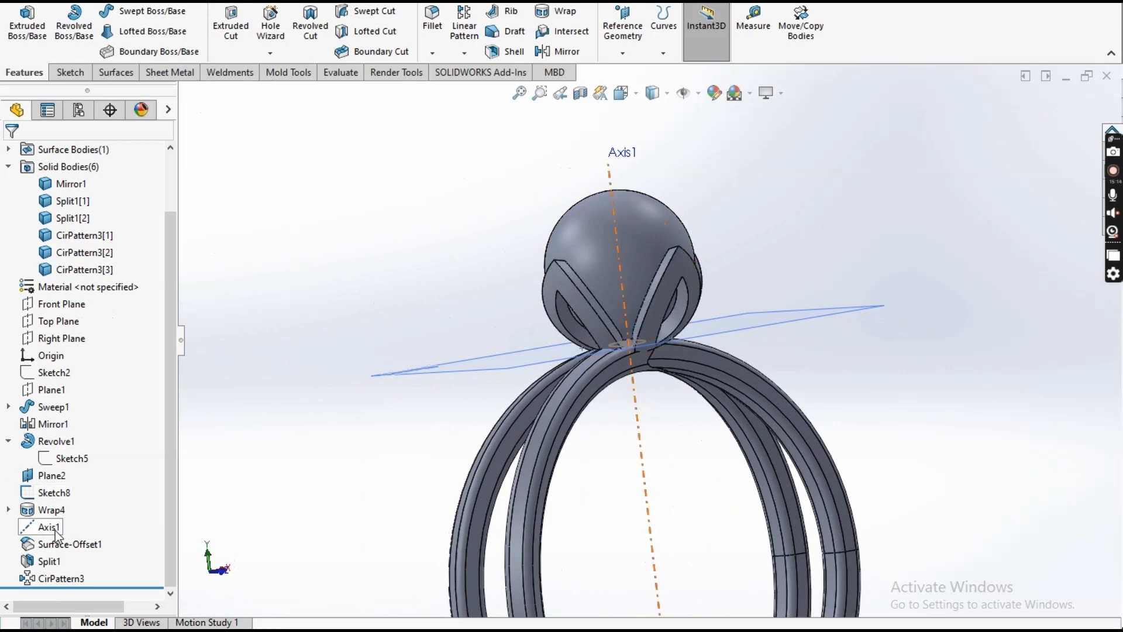
left_click(56, 493)
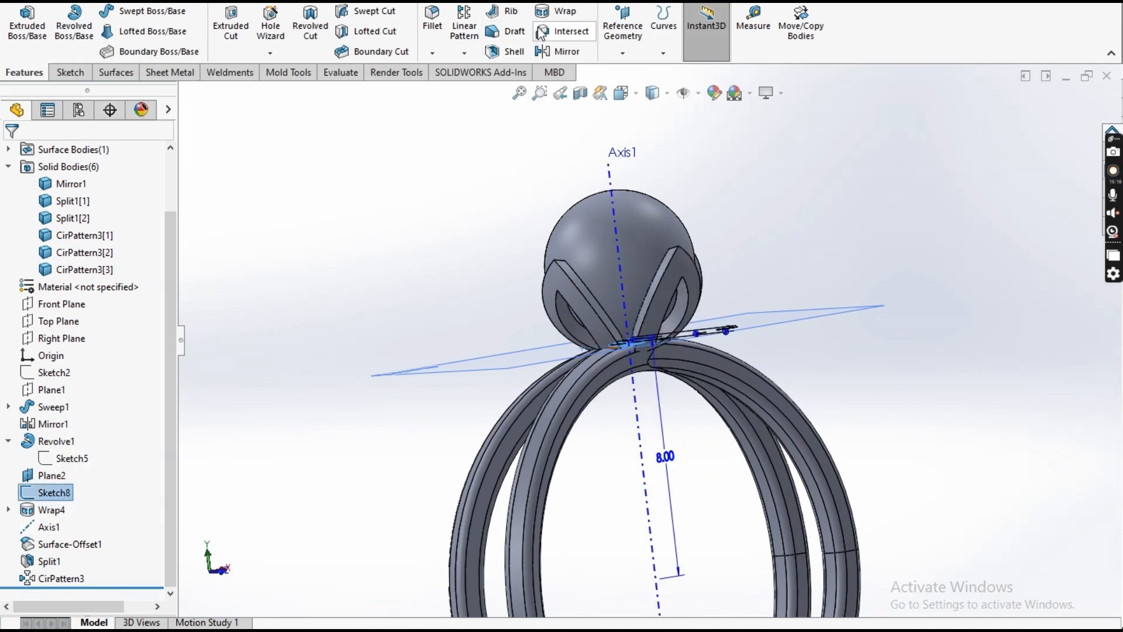
left_click(553, 16)
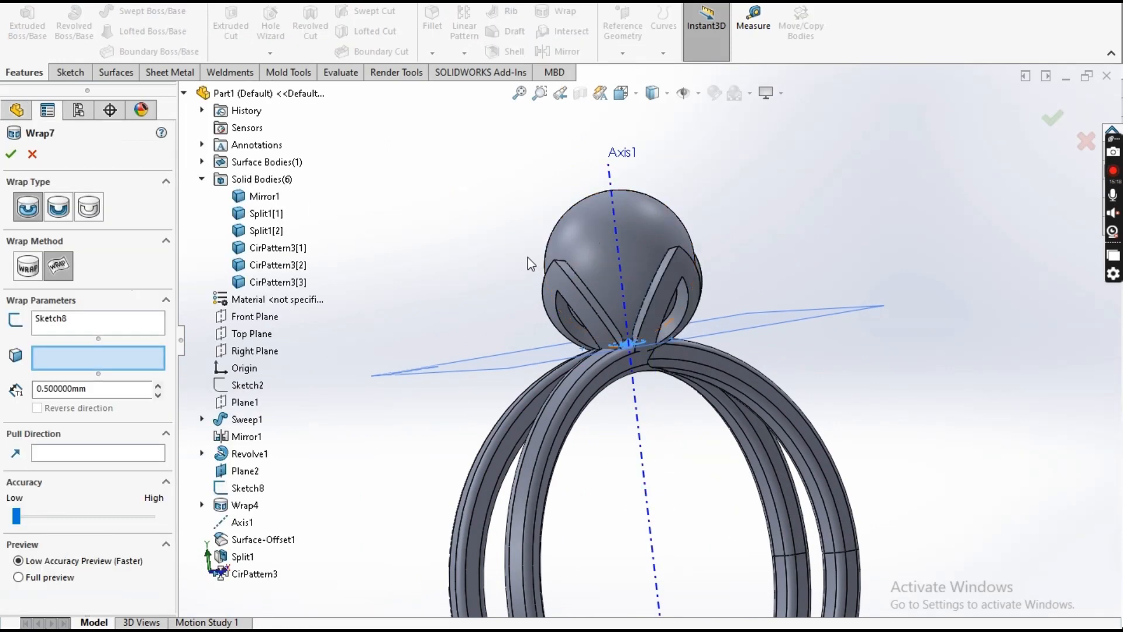
key("Escape")
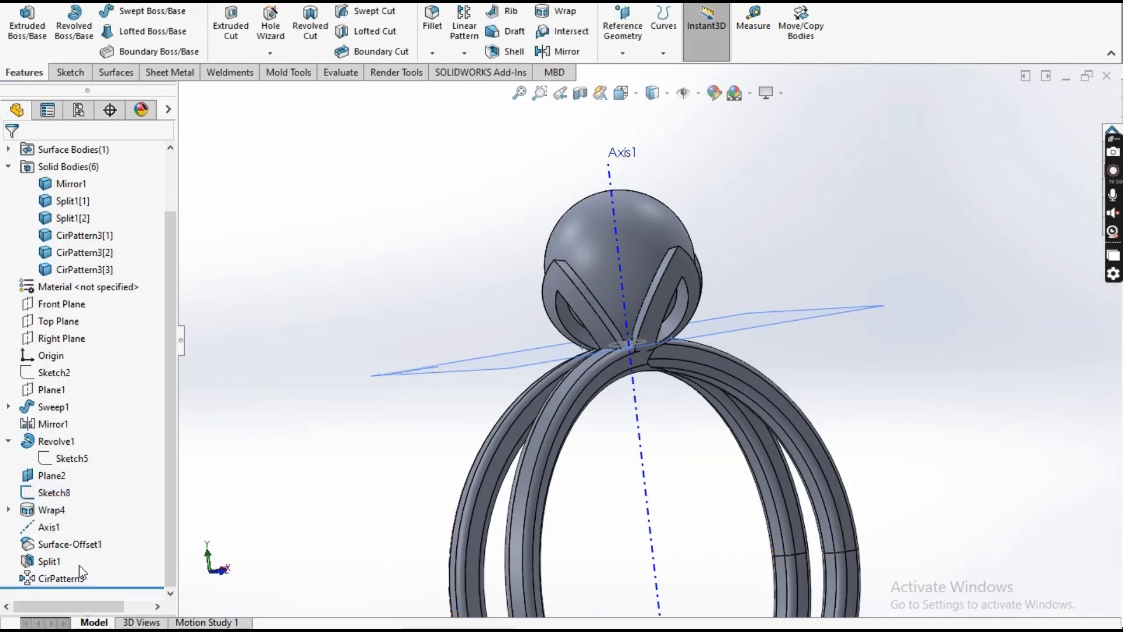
Hide the offset surface covering the sphere
left_click(59, 546)
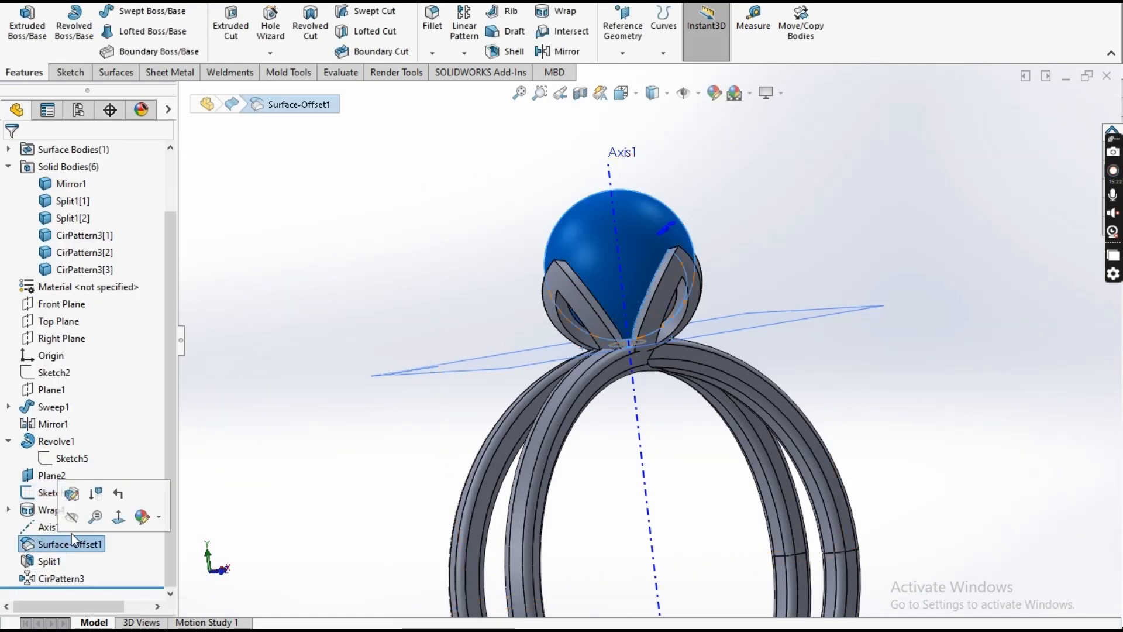
left_click(386, 376)
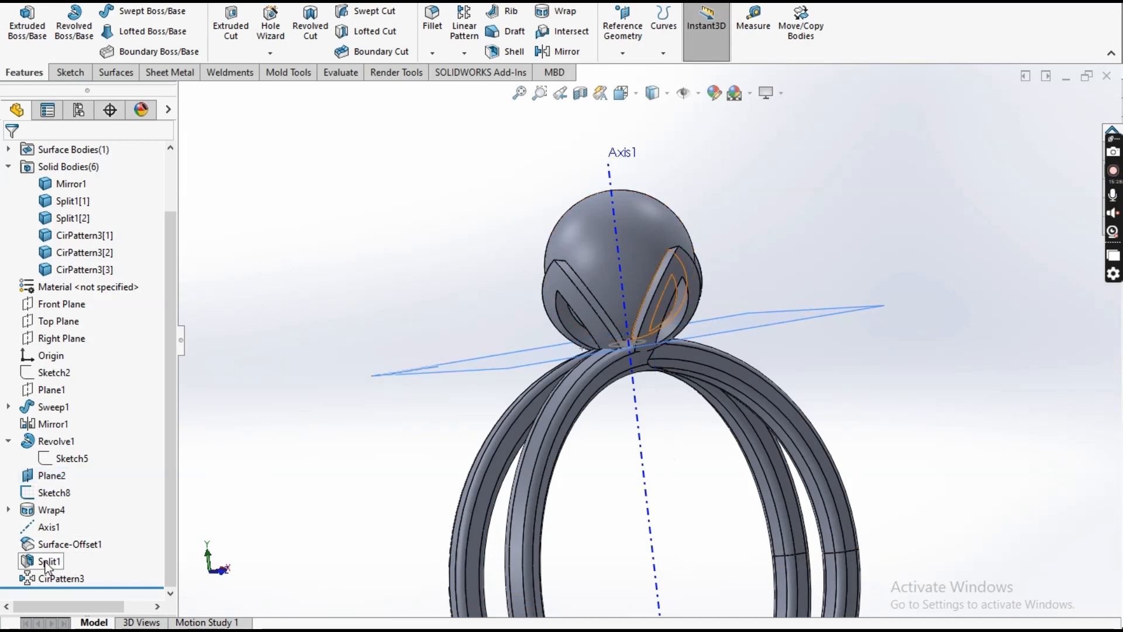
left_click(69, 494)
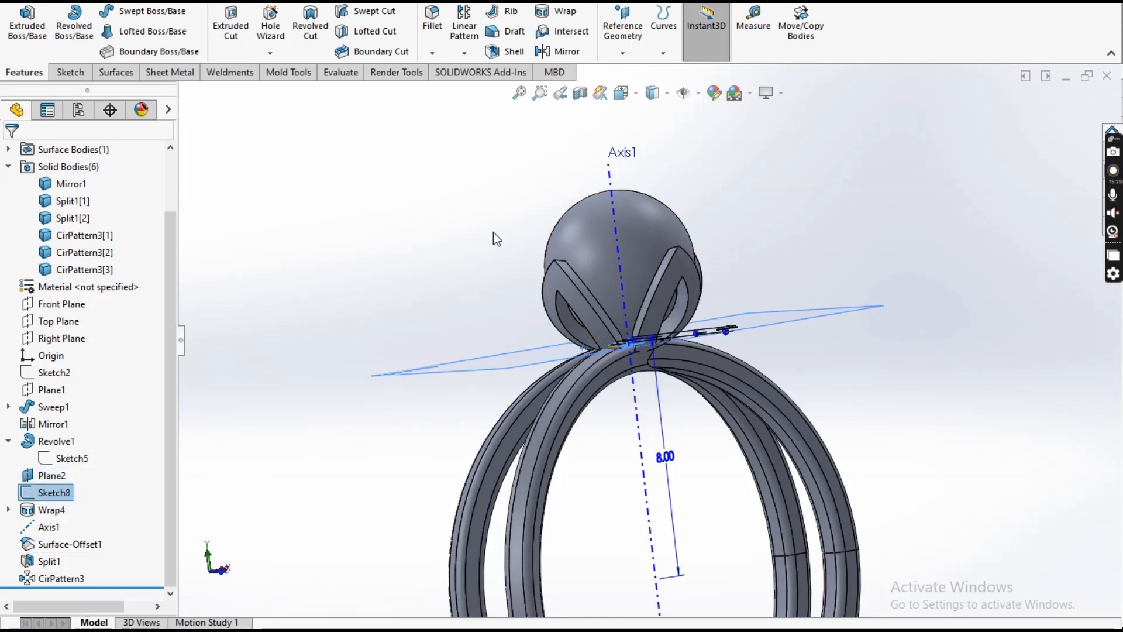
mouse_move(515, 252)
middle_mouse_down()
mouse_move(534, 314)
mouse_move(537, 282)
middle_mouse_up()
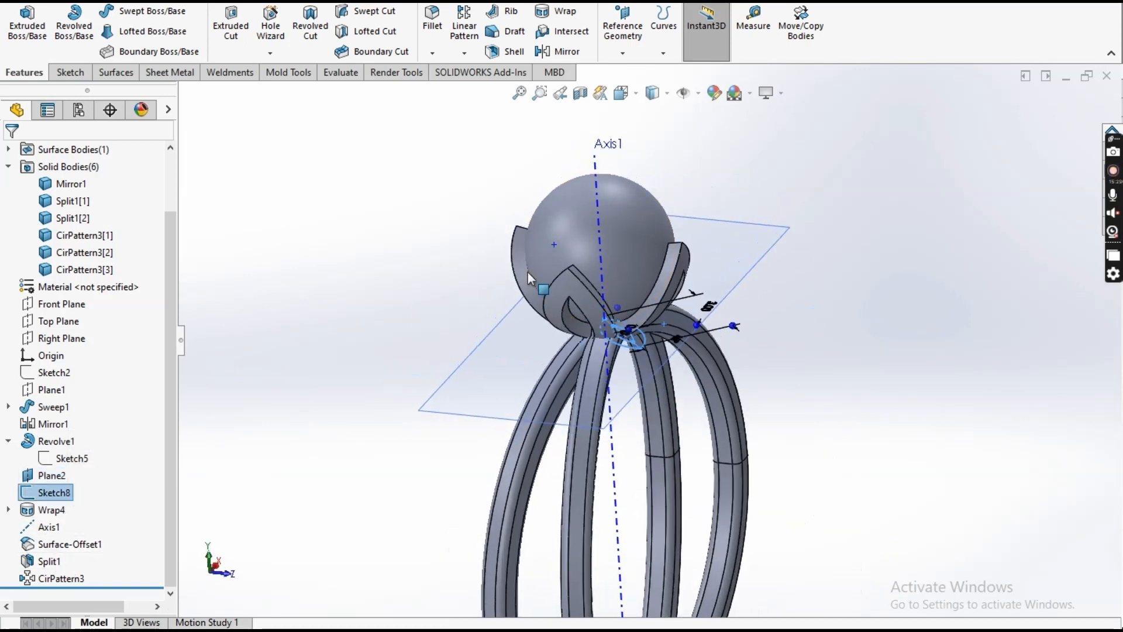
left_click(558, 30)
key("Escape")
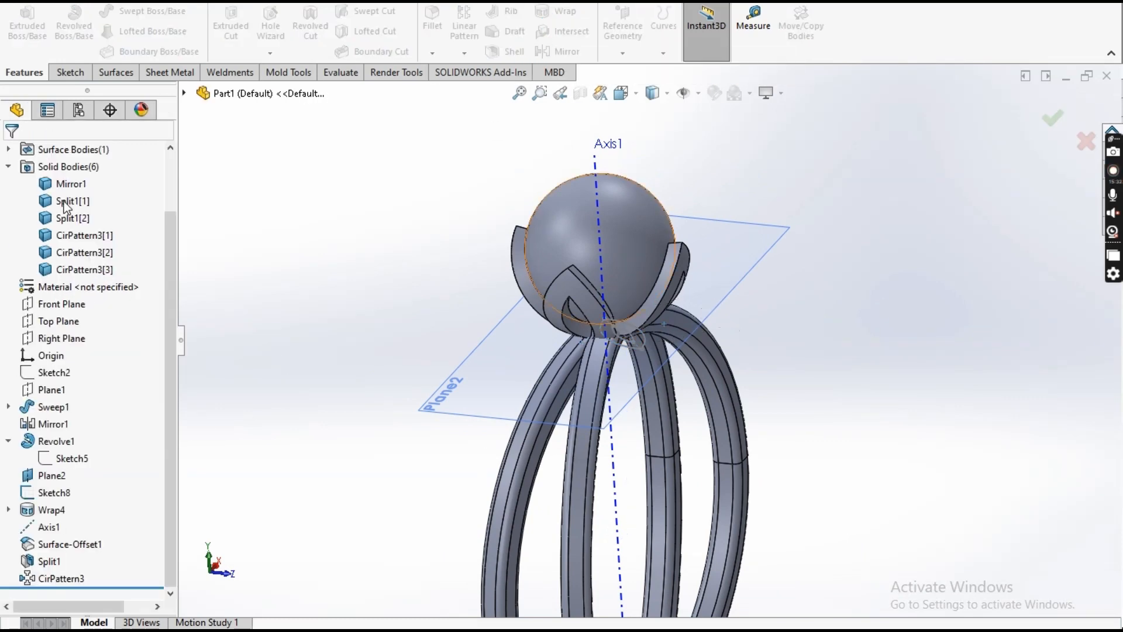
Emboss the small leaf sketch Sketch8 onto the sphere's face with a 0.5 mm thick Wrap using the spline surface method
left_click(54, 493)
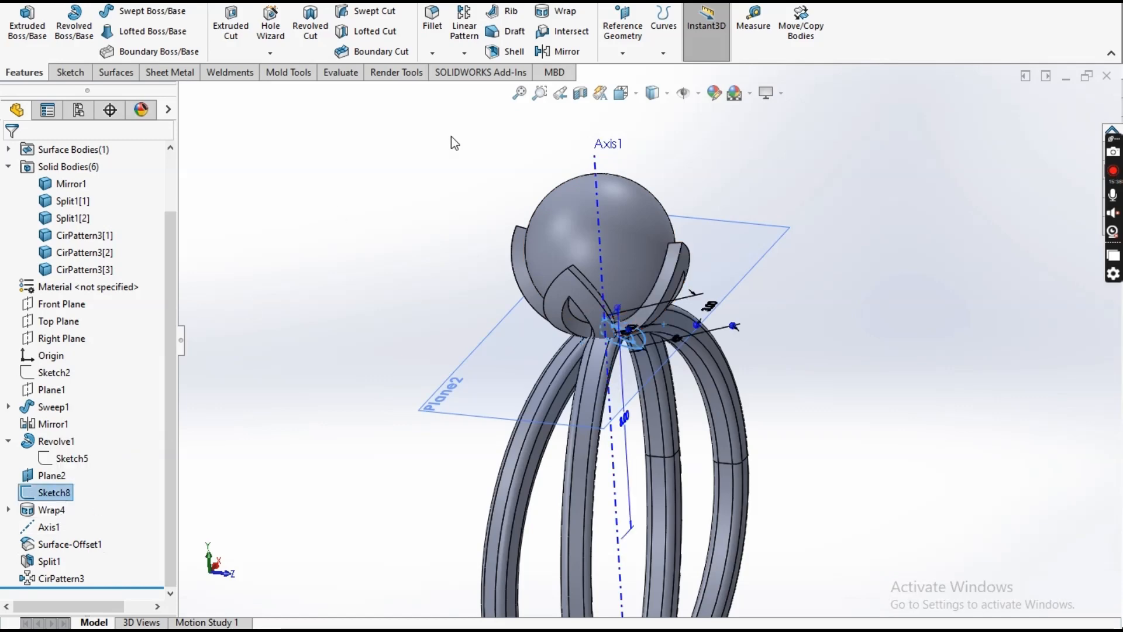
left_click(565, 16)
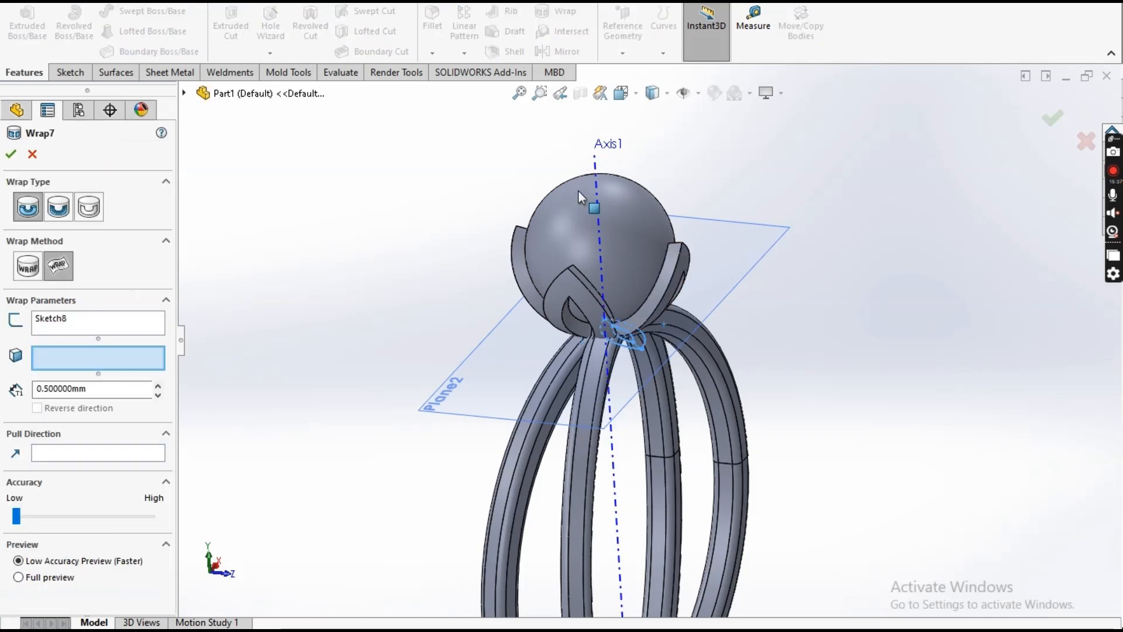
left_click(618, 223)
middle_click_drag(565, 316, 525, 215)
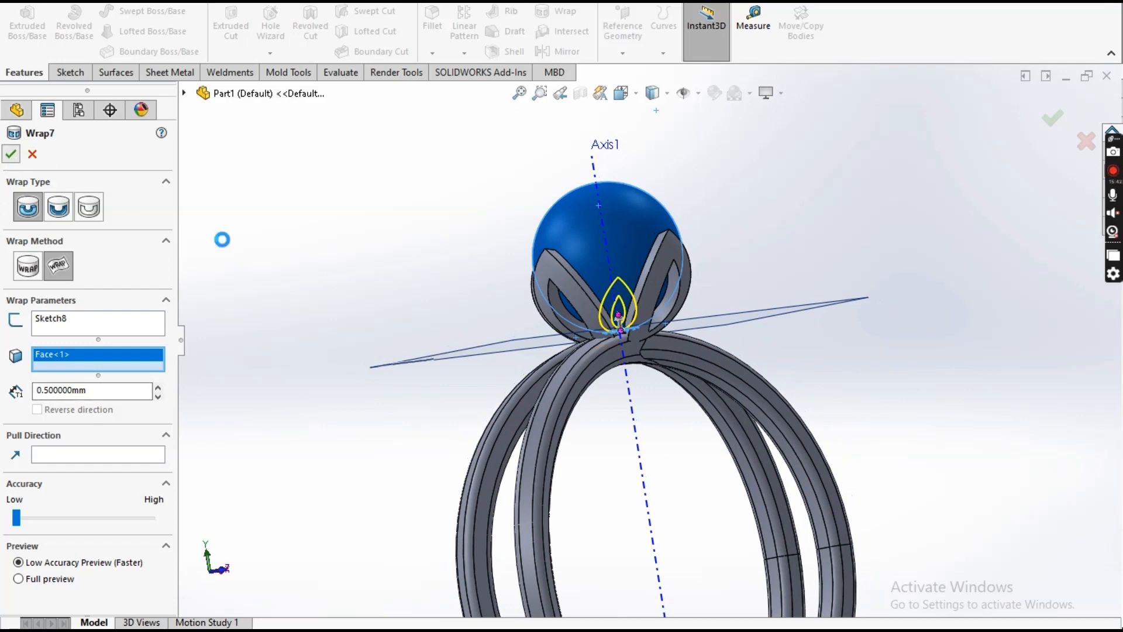
middle_click_drag(388, 301, 411, 340)
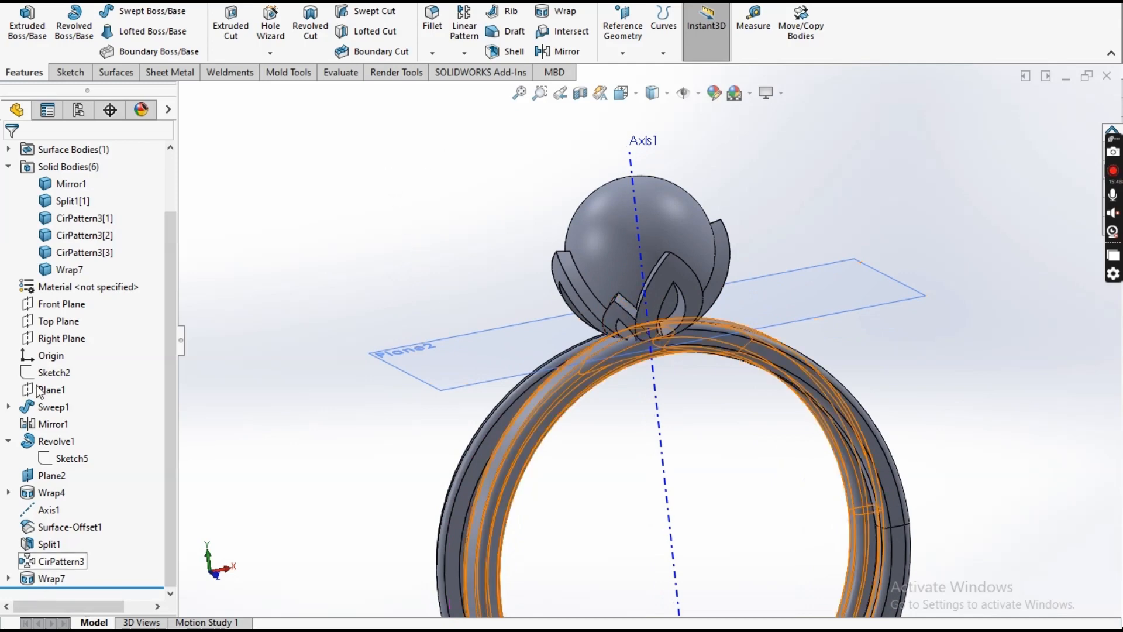
Check which geometry the new wrap body contains, and show the hidden offset surface
left_click(65, 271)
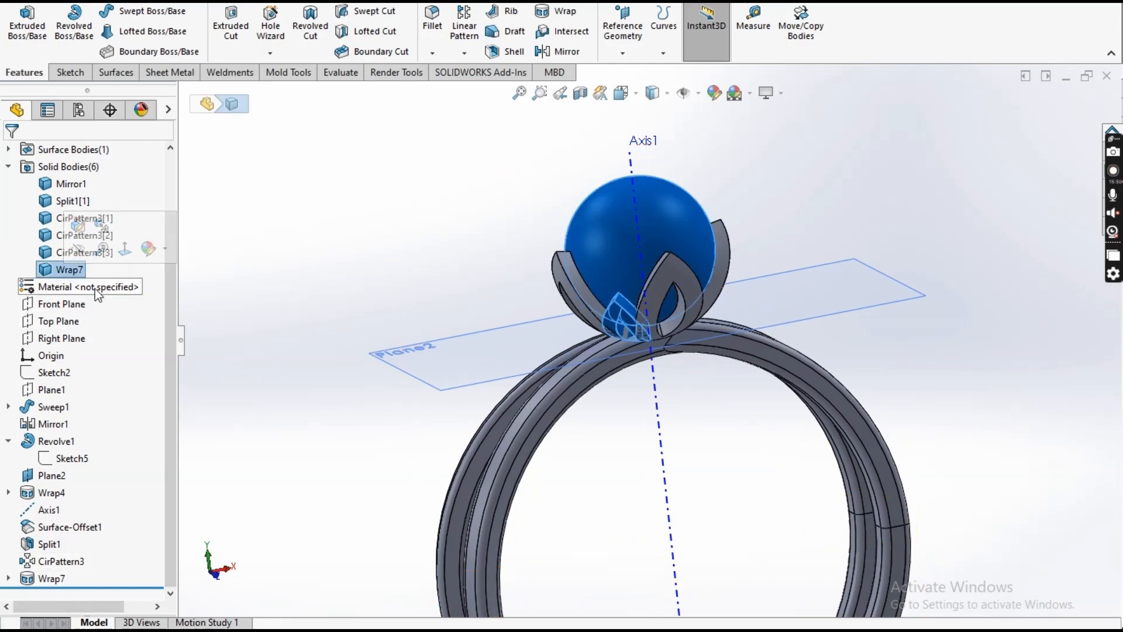
left_click(285, 321)
left_click(57, 530)
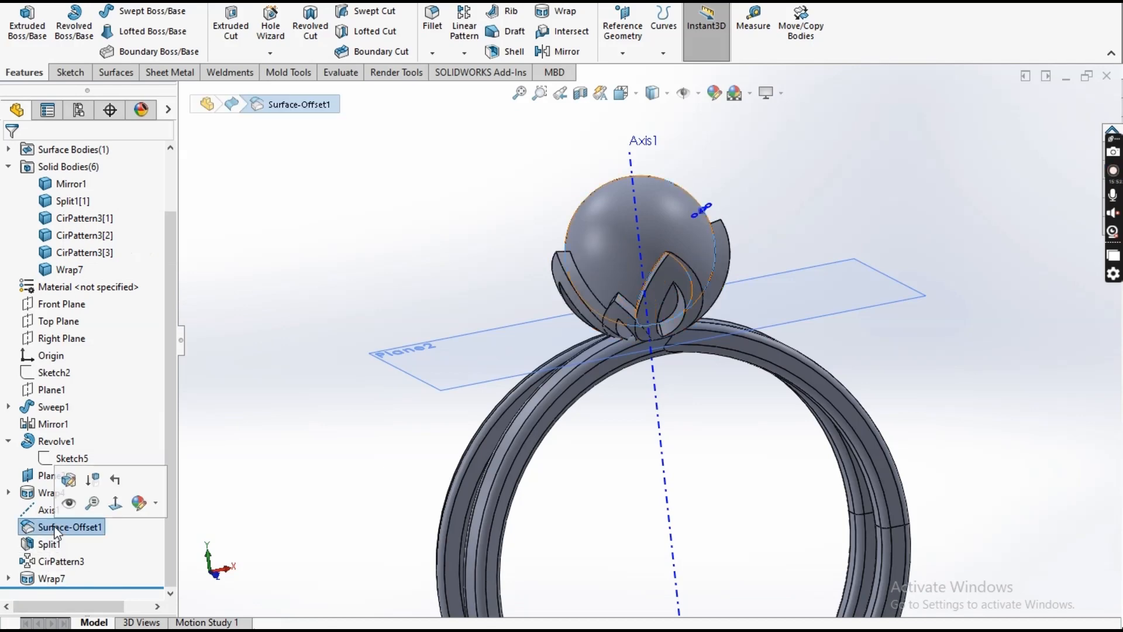
left_click(76, 510)
left_click(358, 371)
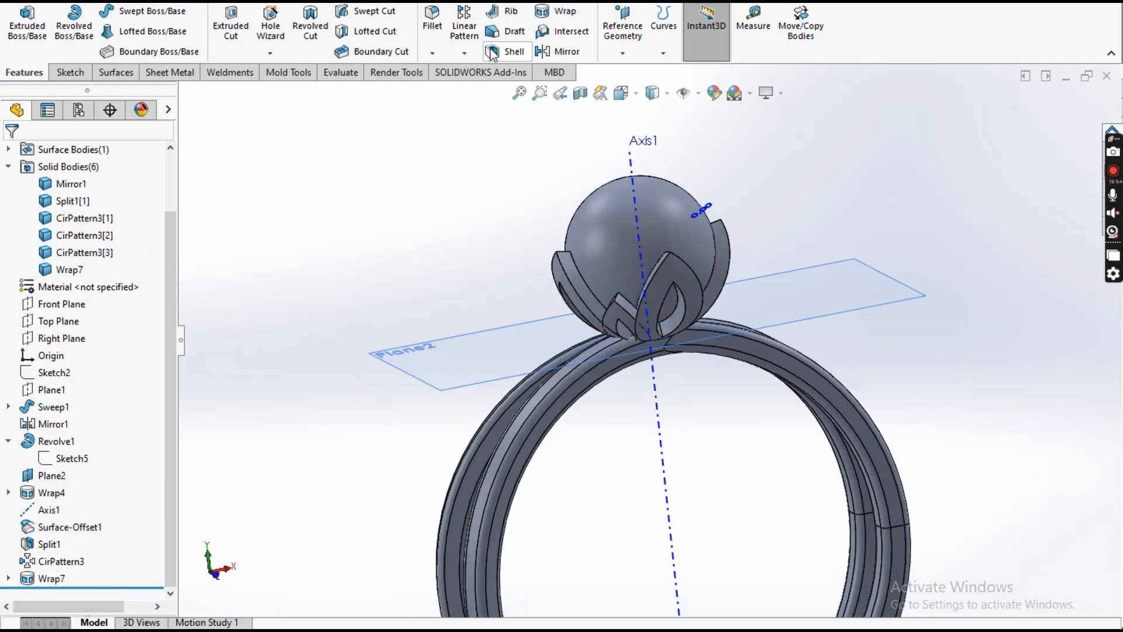
Split the combined sphere and small leaf body with the offset surface, keeping both resulting bodies
left_click(207, 2)
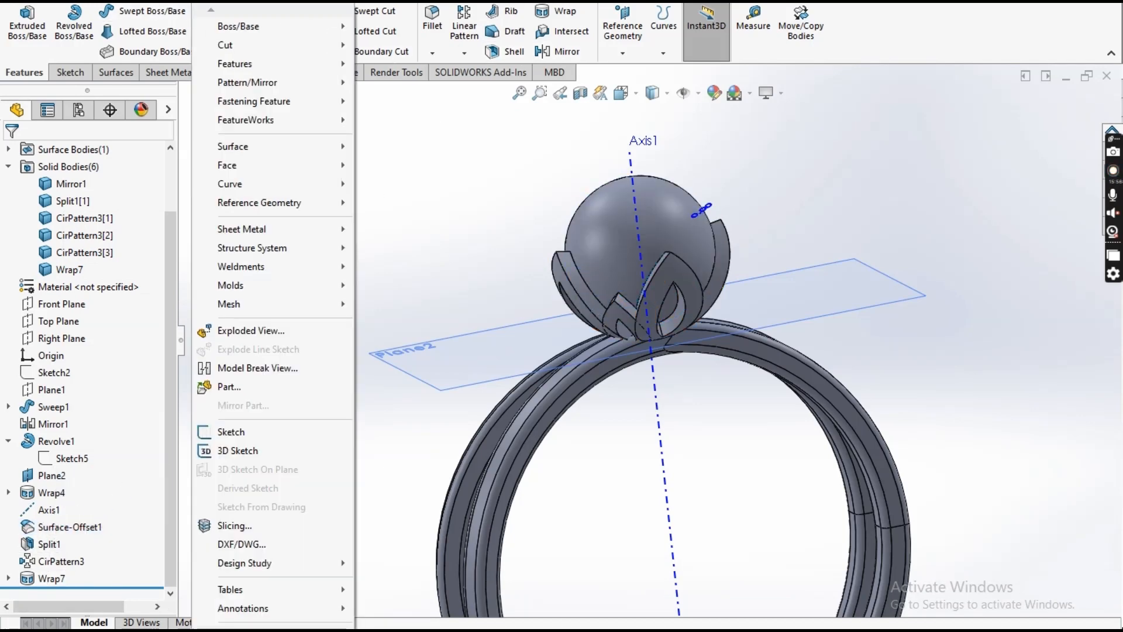
mouse_move(299, 65)
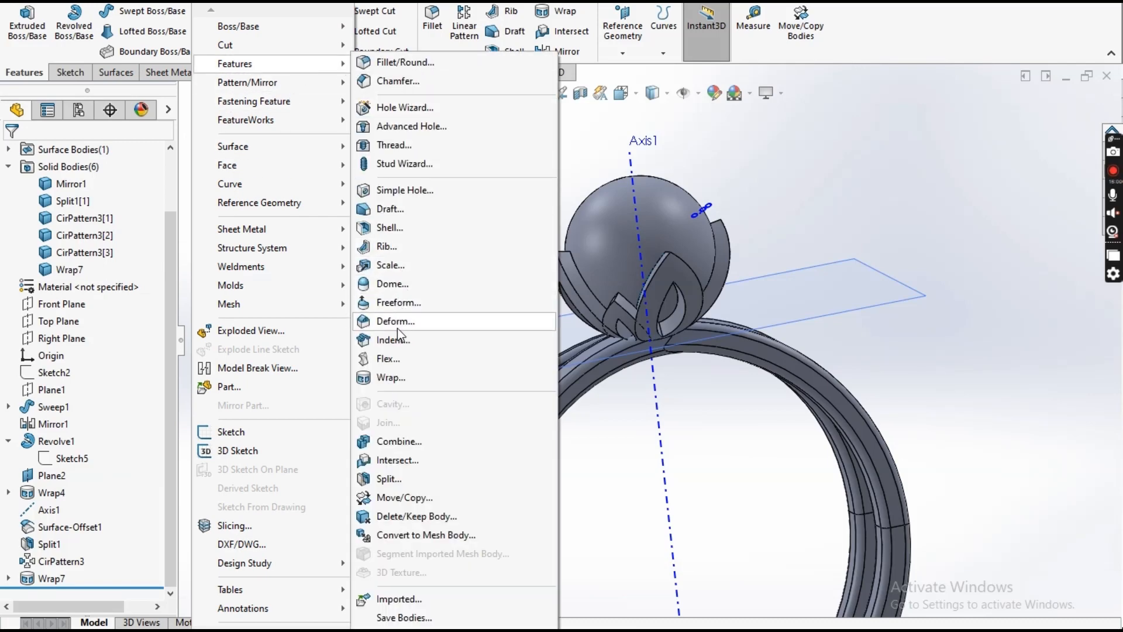
left_click(399, 477)
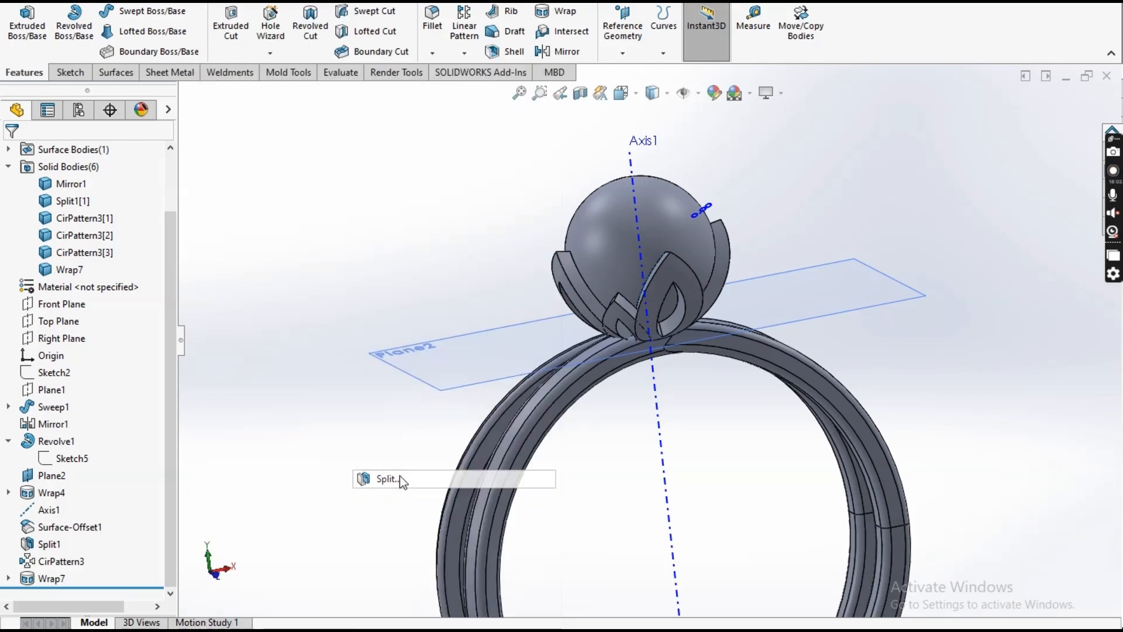
left_click(613, 256)
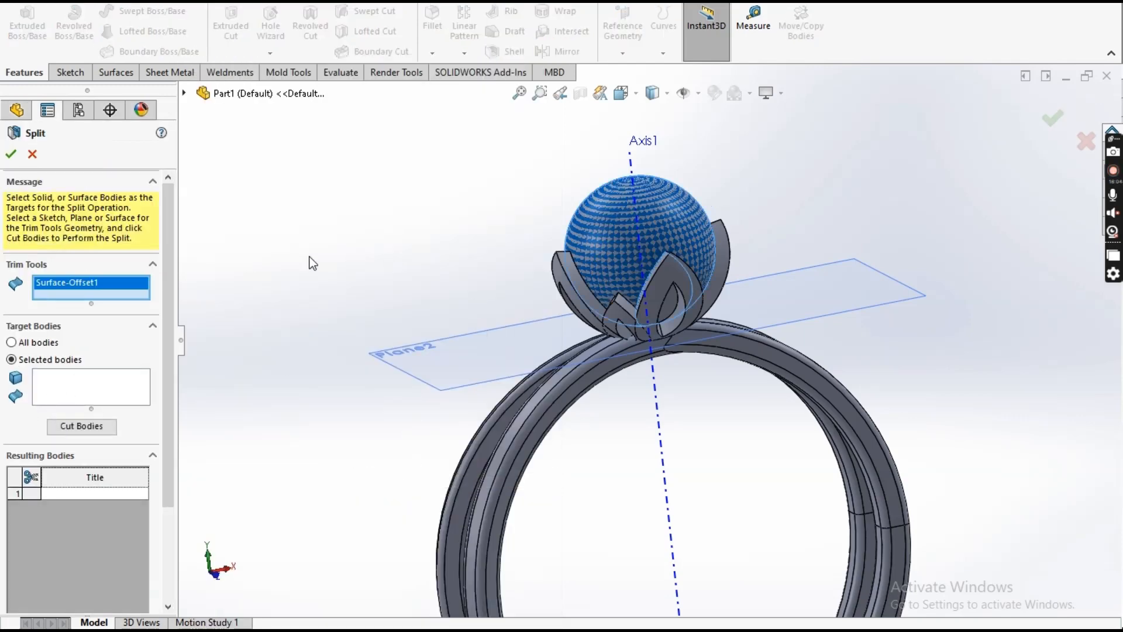
left_click(185, 94)
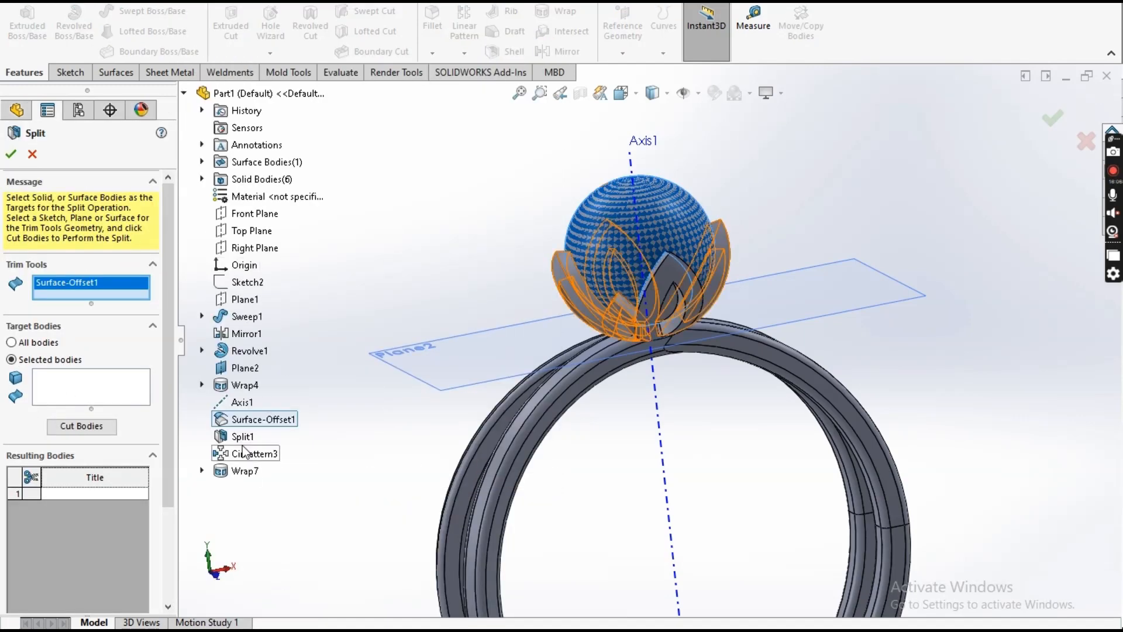
left_click(76, 394)
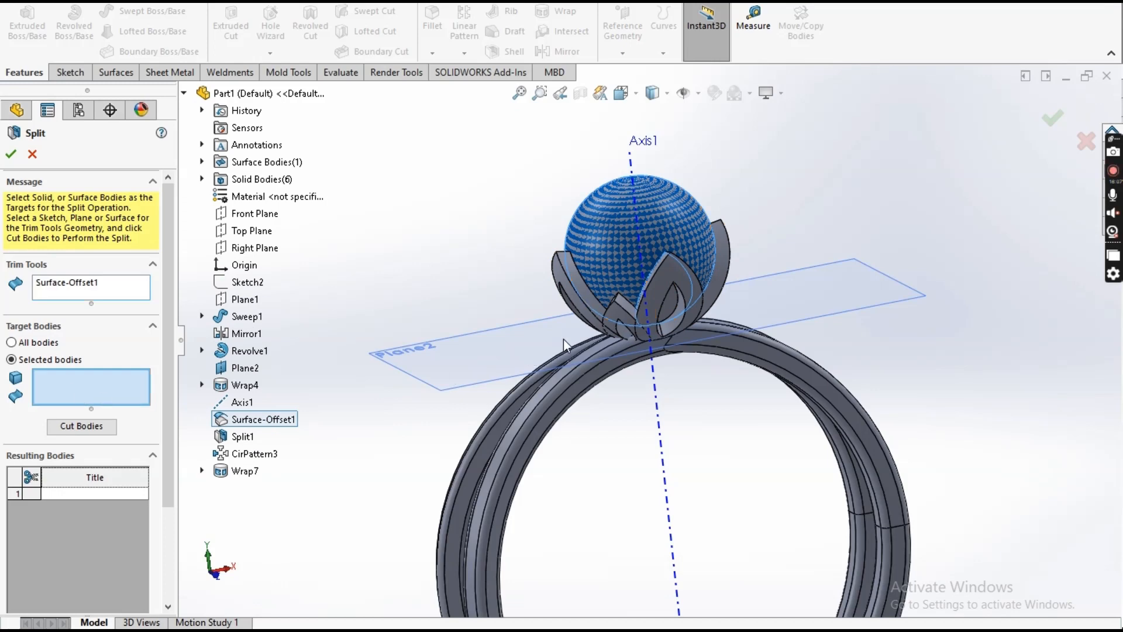
left_click(631, 316)
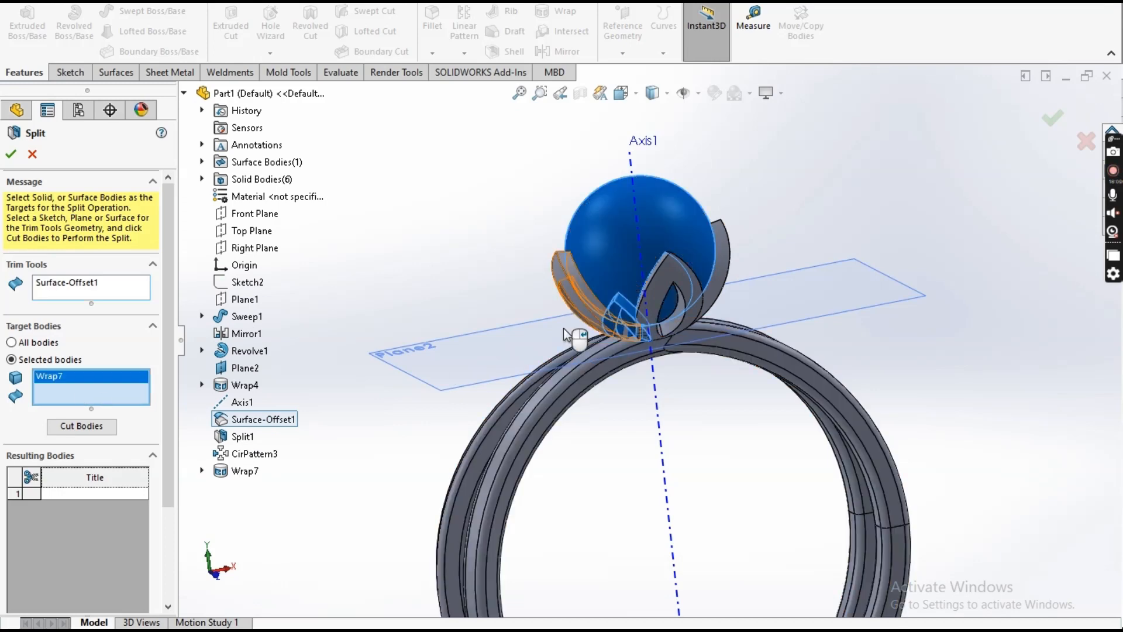
left_click(81, 427)
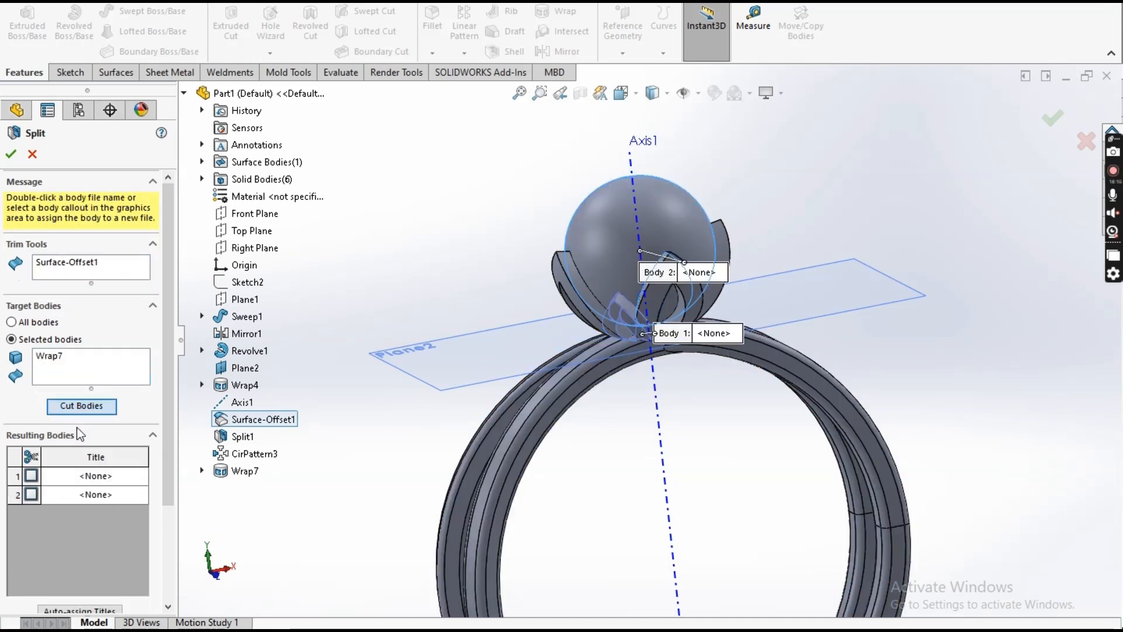
left_click(31, 495)
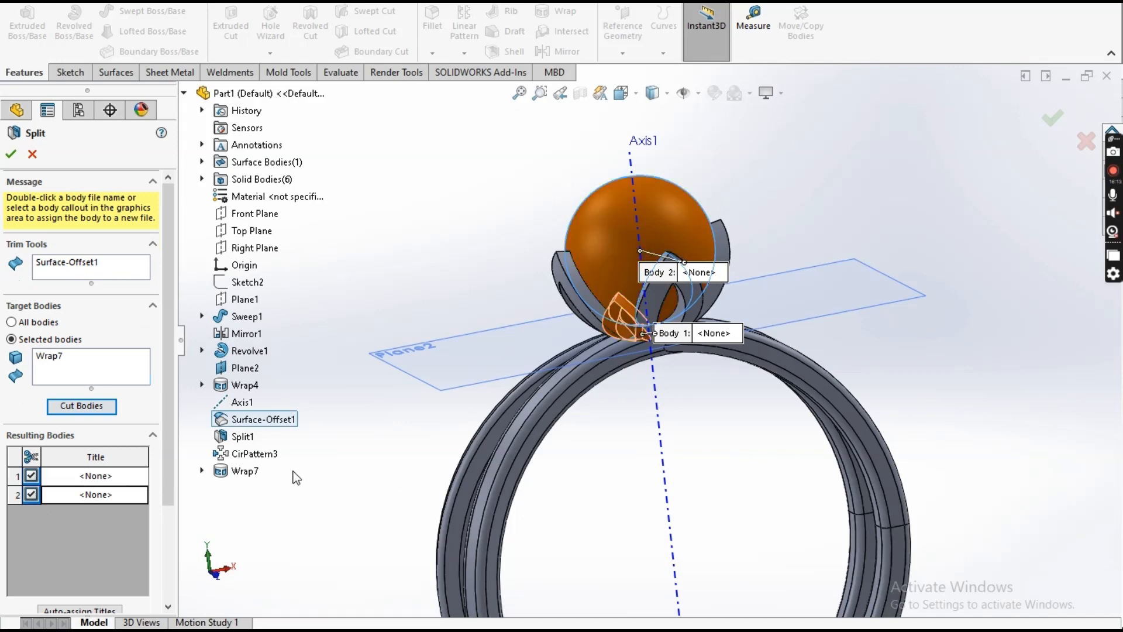
left_click(10, 155)
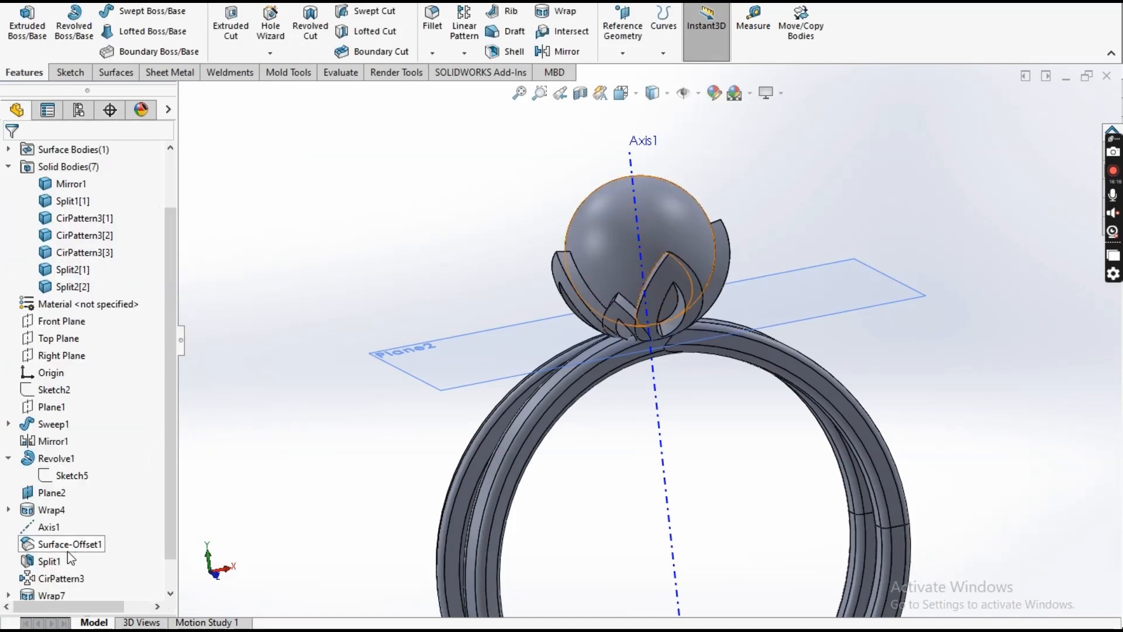
Hide the offset surface used for the split and collapse the expanded solid bodies list
left_click(68, 549)
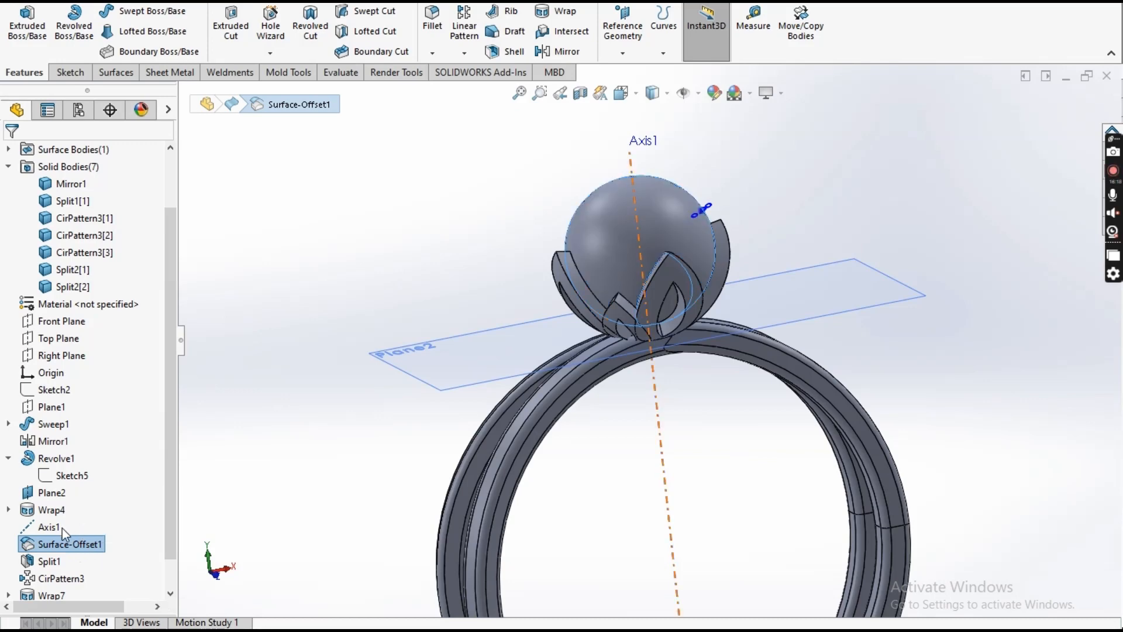
left_click(9, 168)
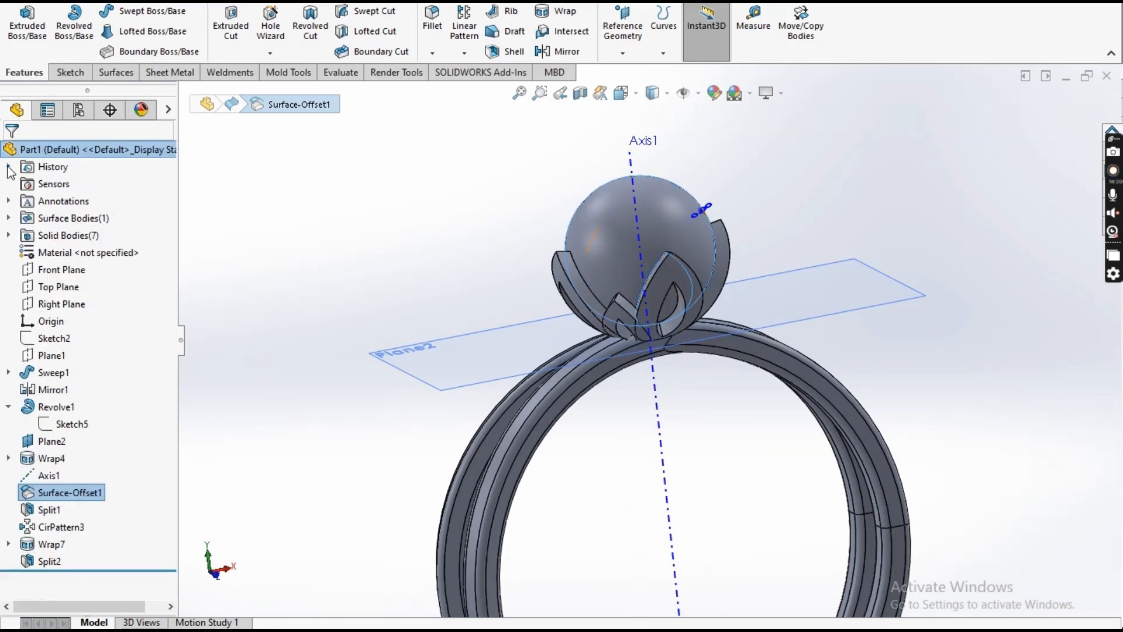
left_click(8, 167)
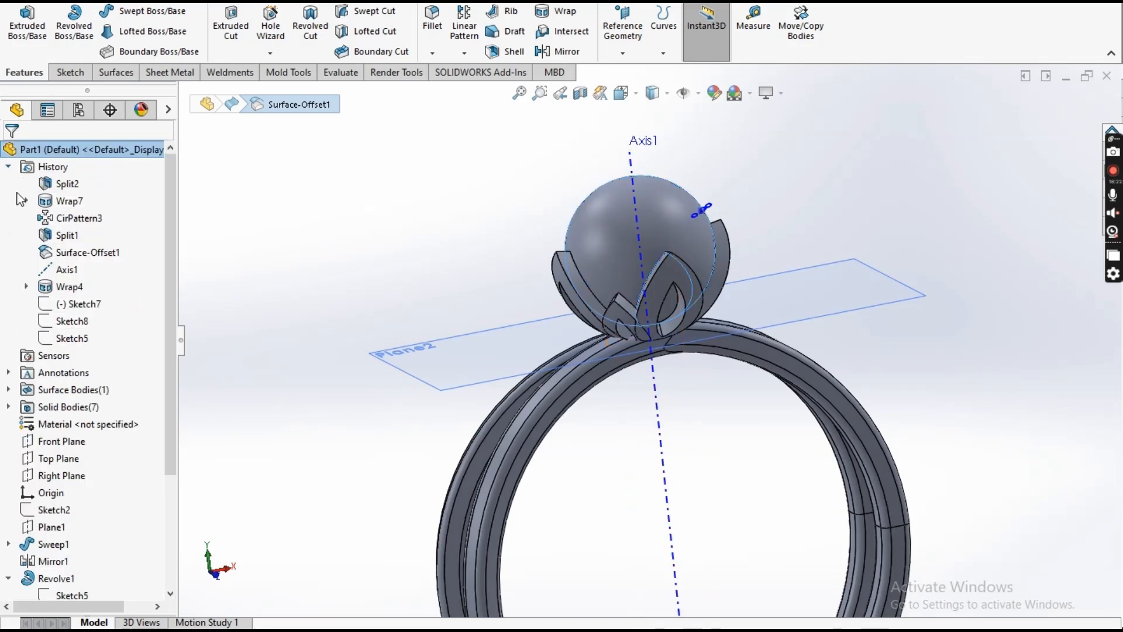
left_click(8, 167)
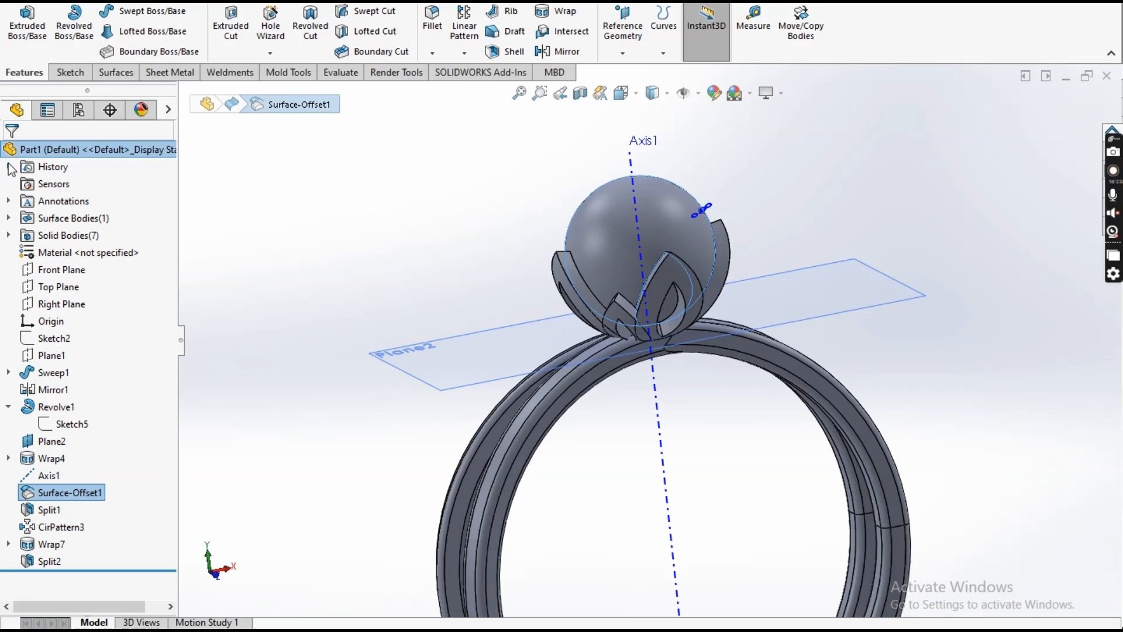
Circular-pattern the small leaf body Split2[1] around Axis1 with 4 equally spaced instances over 360 degrees
left_click(8, 235)
left_click(76, 357)
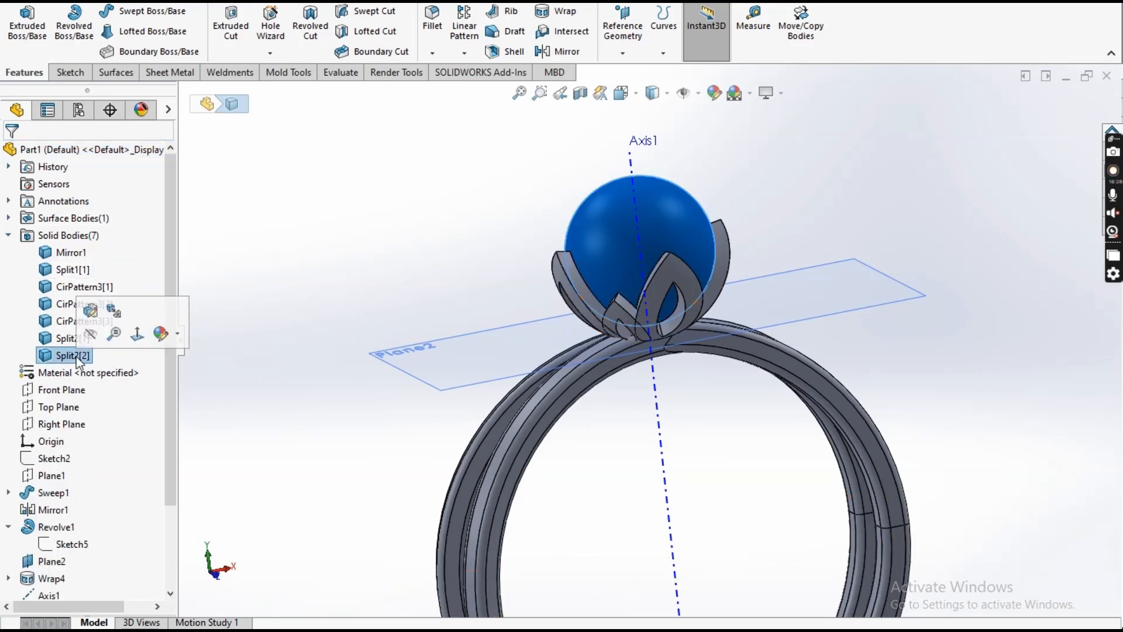
left_click(72, 339)
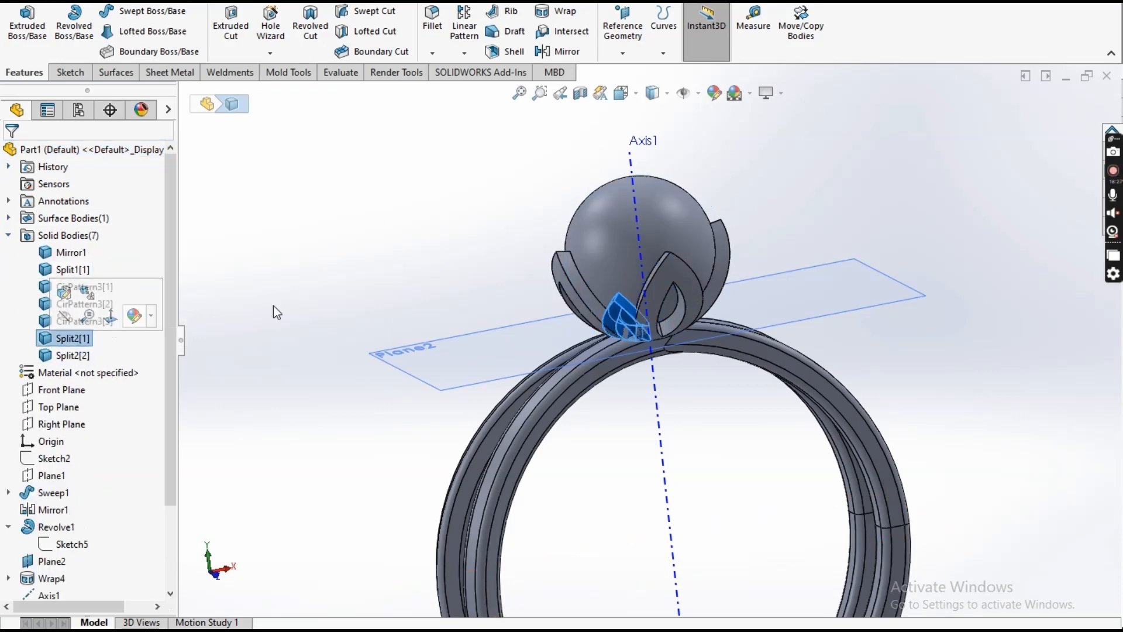
left_click(464, 53)
left_click(480, 91)
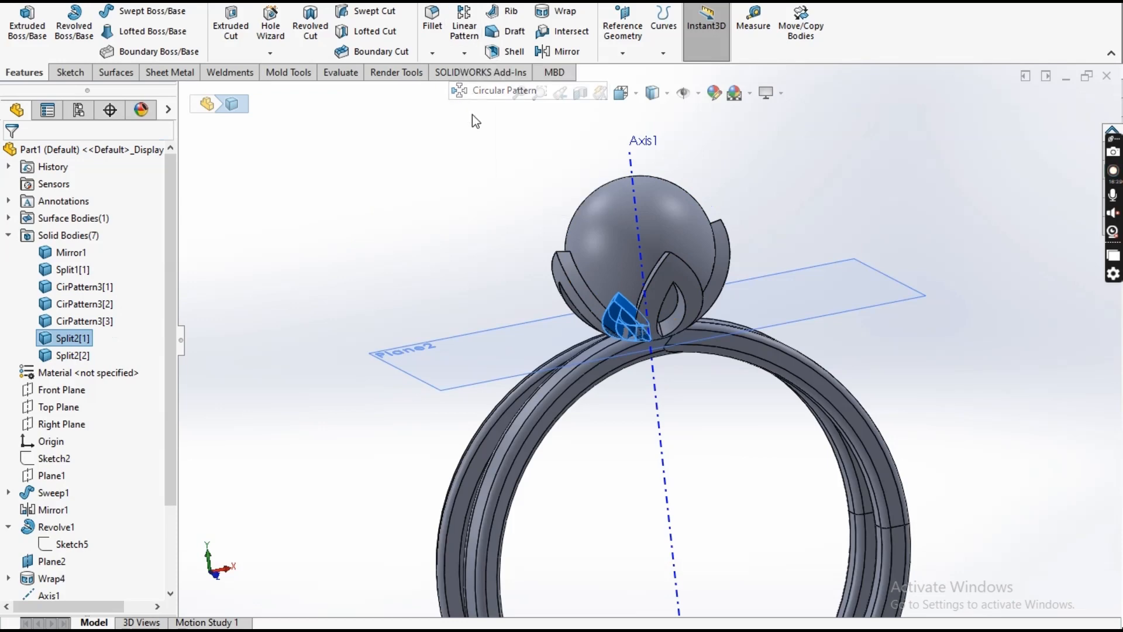
left_click(654, 380)
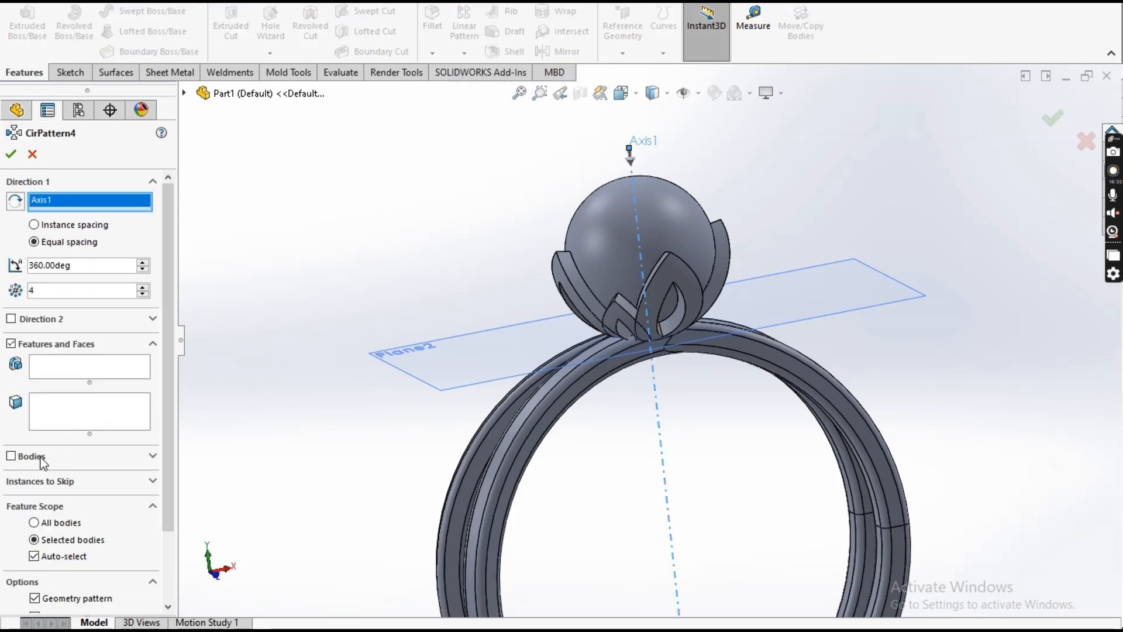
left_click(11, 457)
left_click(184, 93)
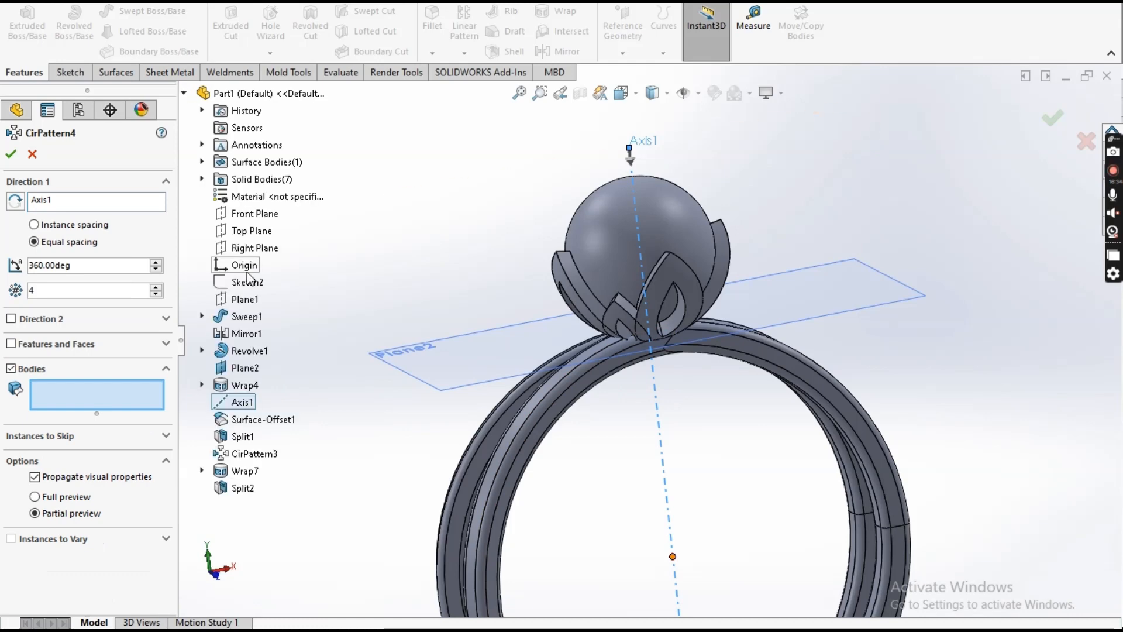
left_click(201, 179)
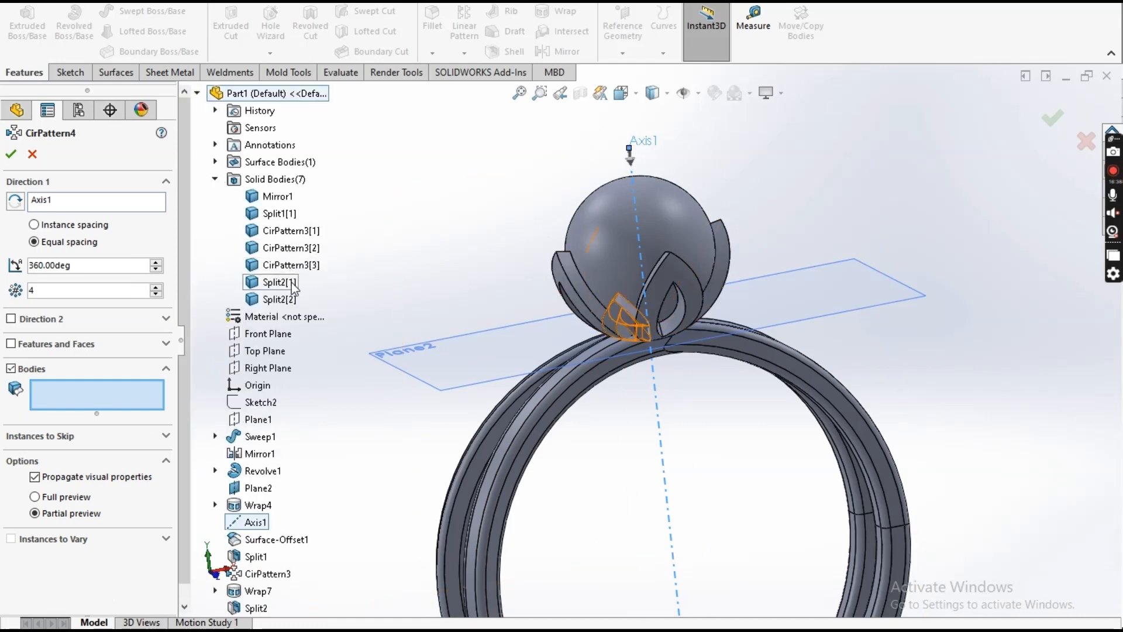
left_click(291, 283)
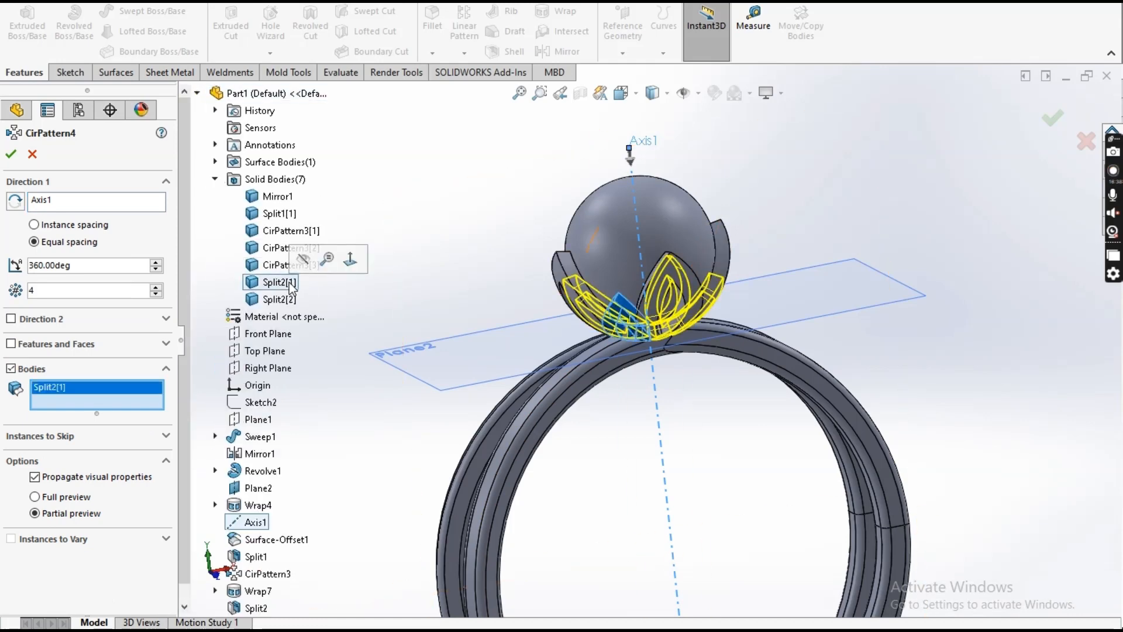
left_click(21, 155)
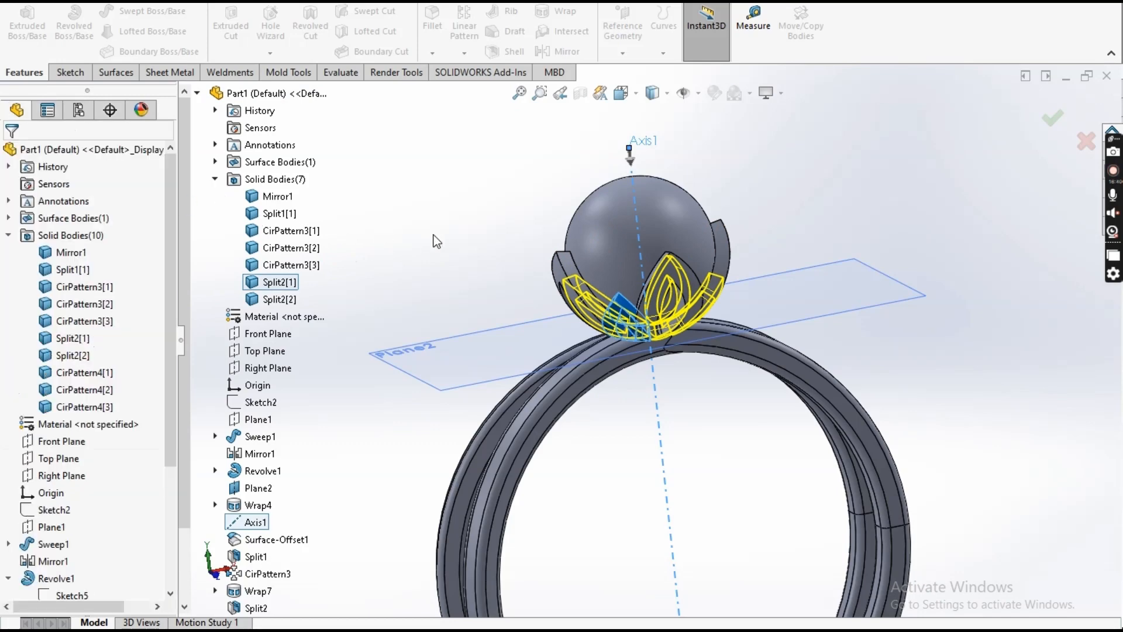
Hide Plane2 and Axis1 and collapse the expanded solid bodies and Revolve1 entries in the feature tree
middle_click_drag(468, 253, 748, 394)
left_click(790, 373)
left_click(892, 339)
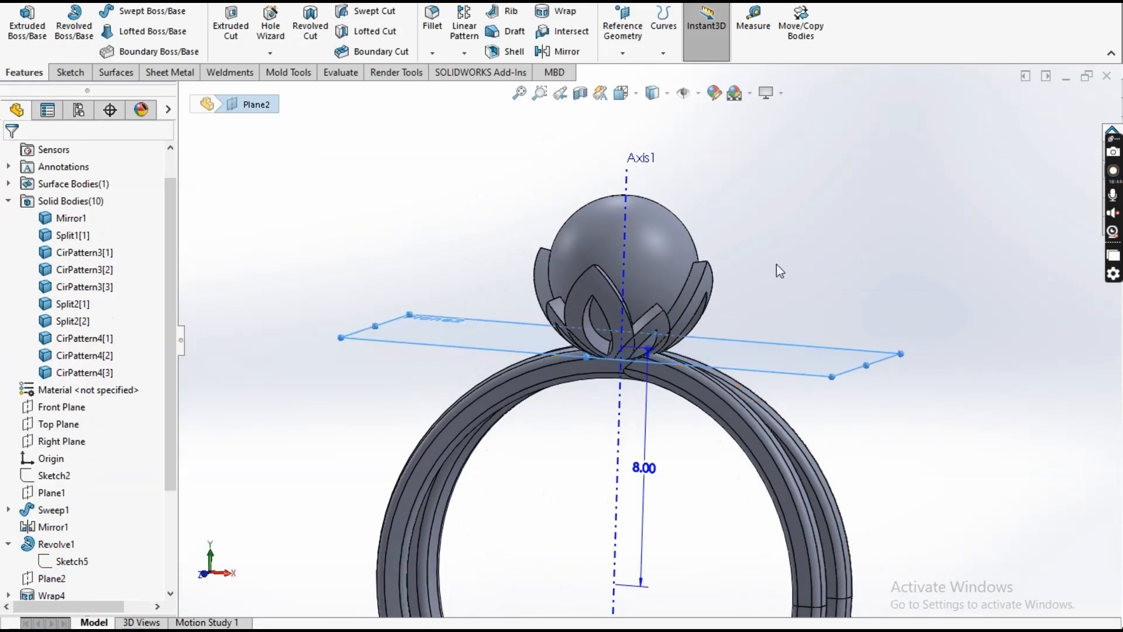
left_click(627, 179)
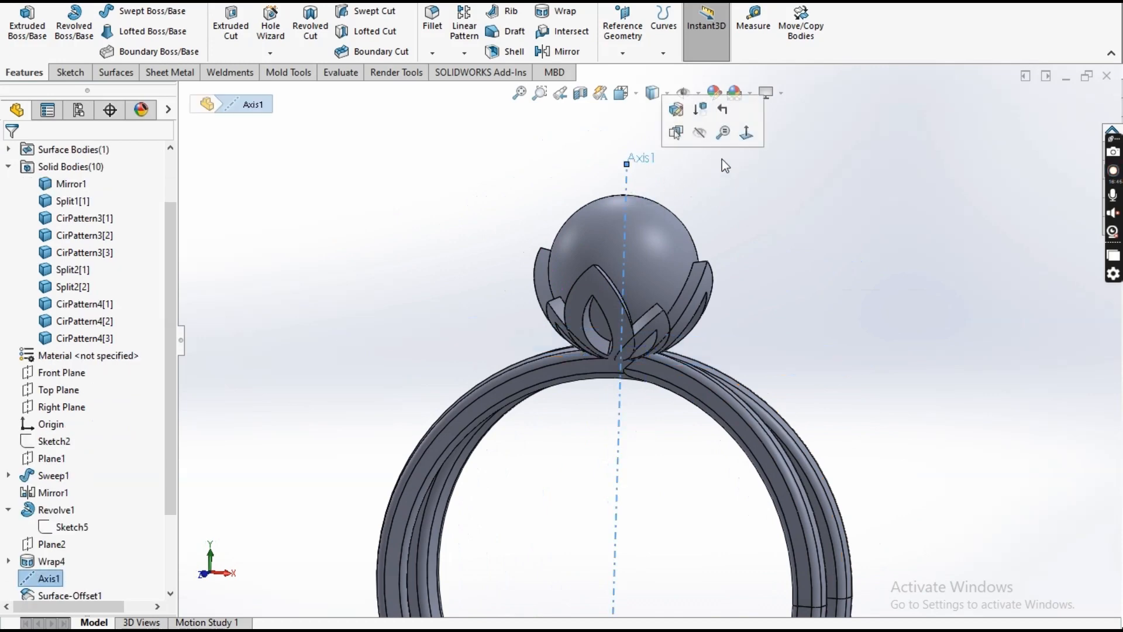
left_click(700, 132)
left_click(9, 168)
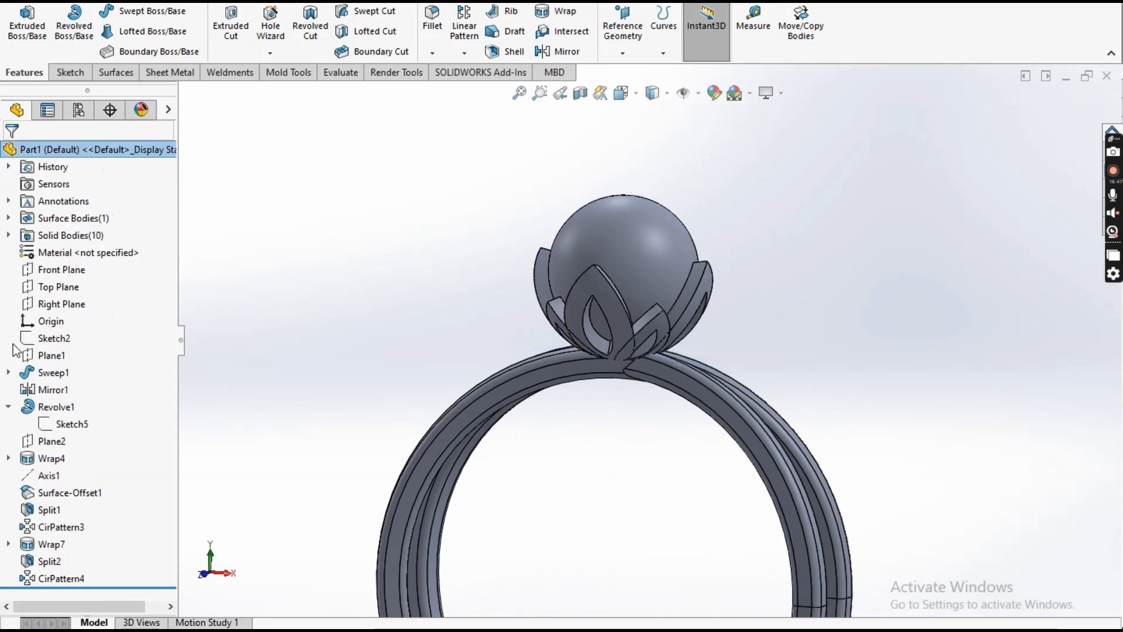
left_click(9, 407)
middle_click_drag(409, 351, 664, 343)
scroll(644, 331, "down", 3)
scroll(609, 350, "up", 3)
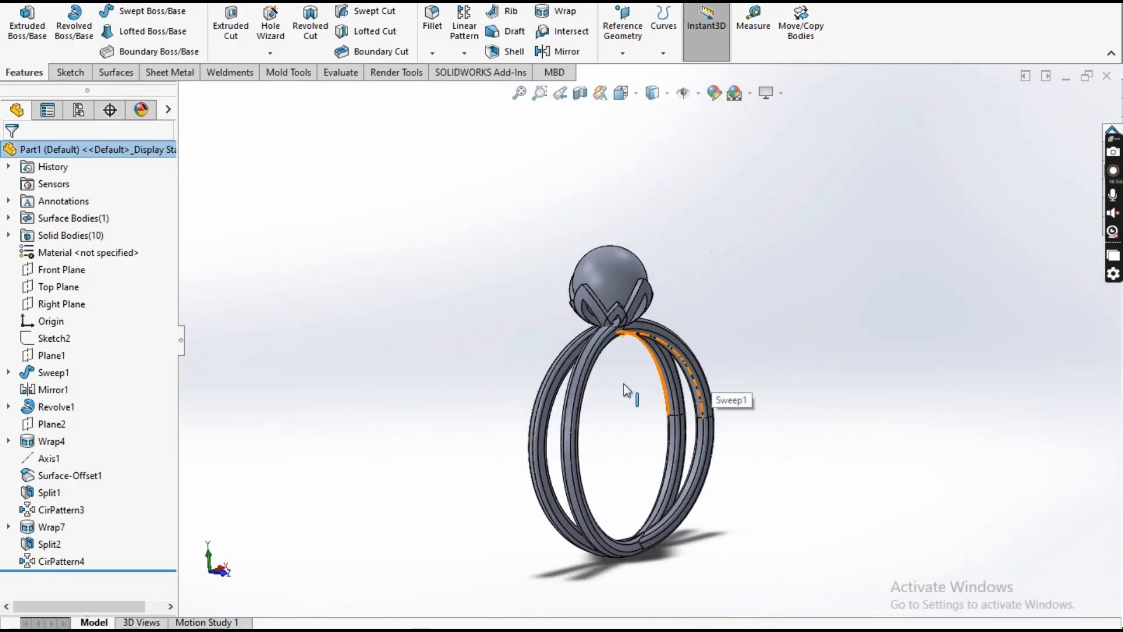
middle_click_drag(710, 381, 667, 380)
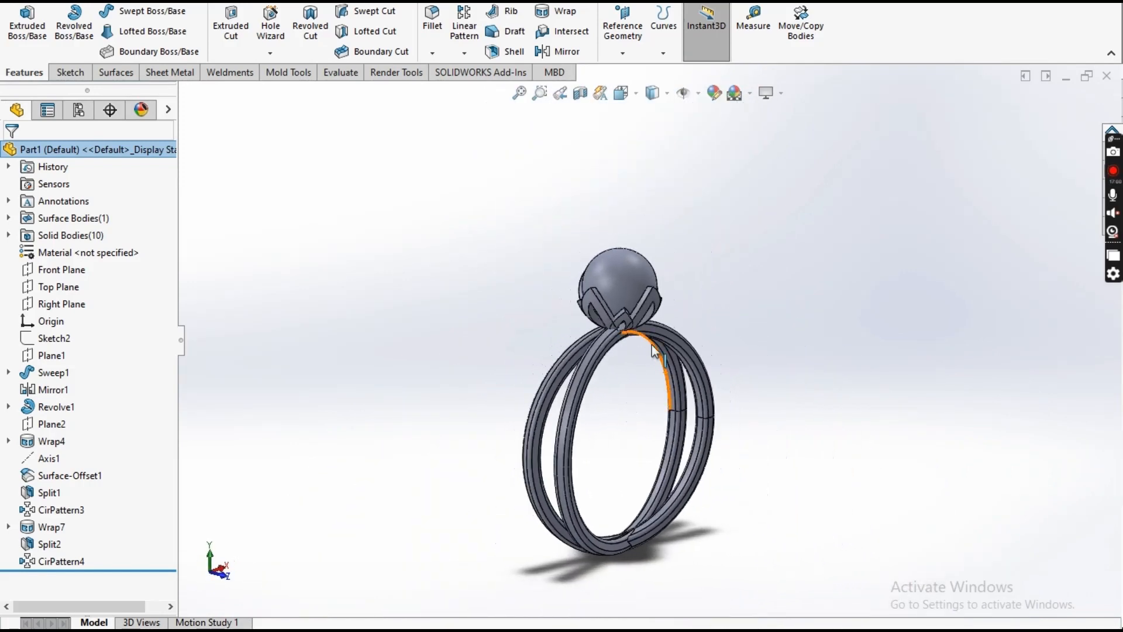
middle_click_drag(681, 294, 705, 361)
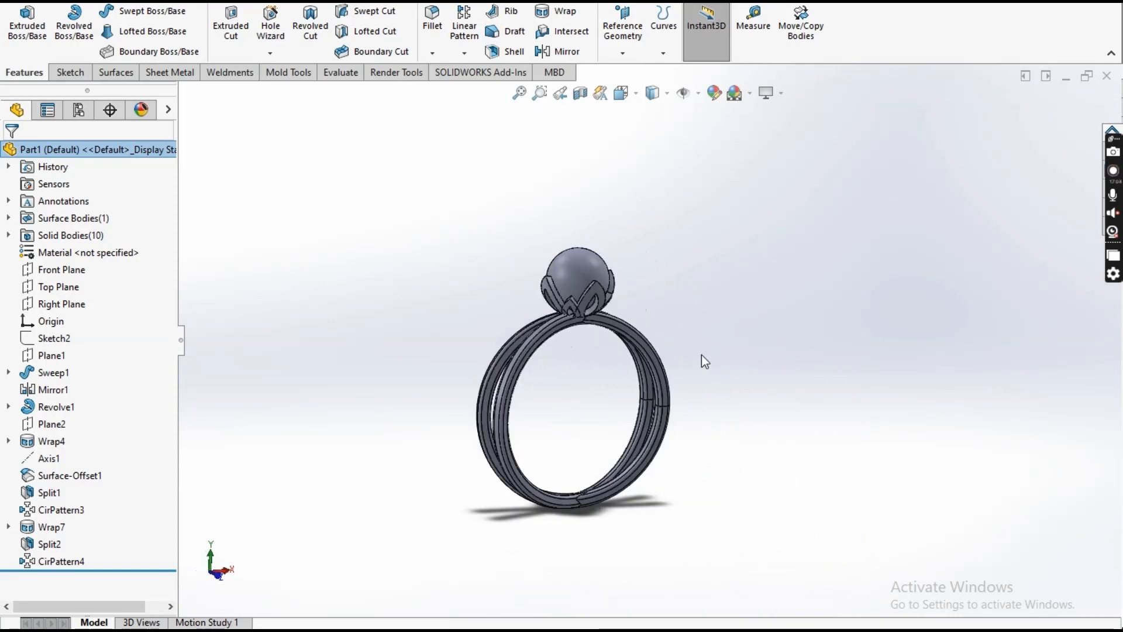
Start a Combine with the Add operation and select the ring band Mirror1 and the four large petal bodies
left_click(205, 3)
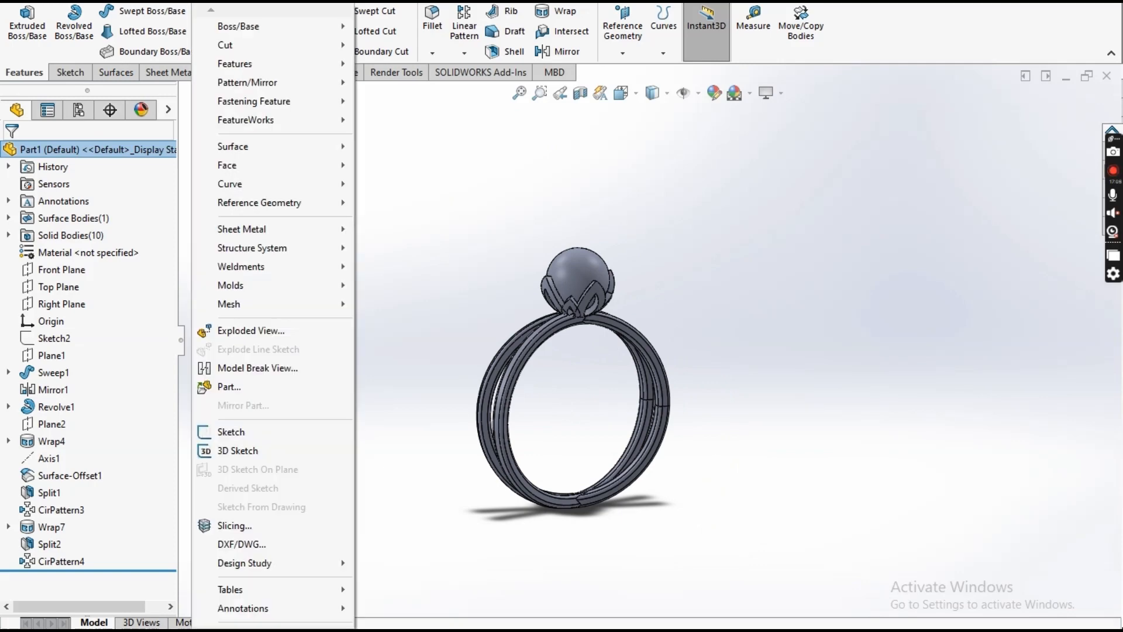
mouse_move(320, 66)
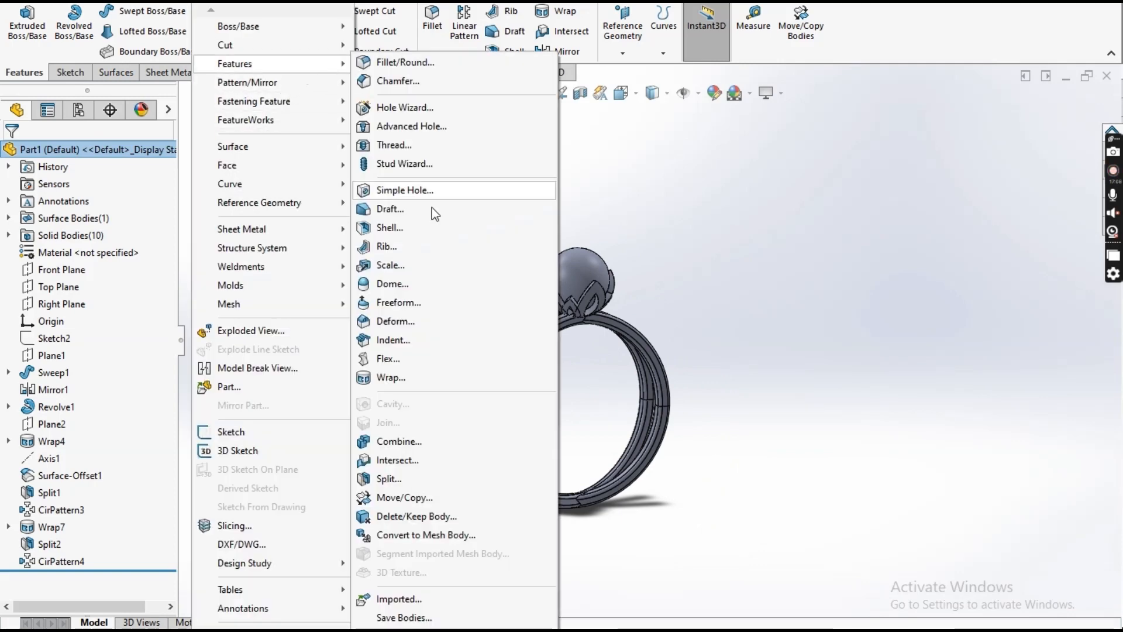
left_click(418, 440)
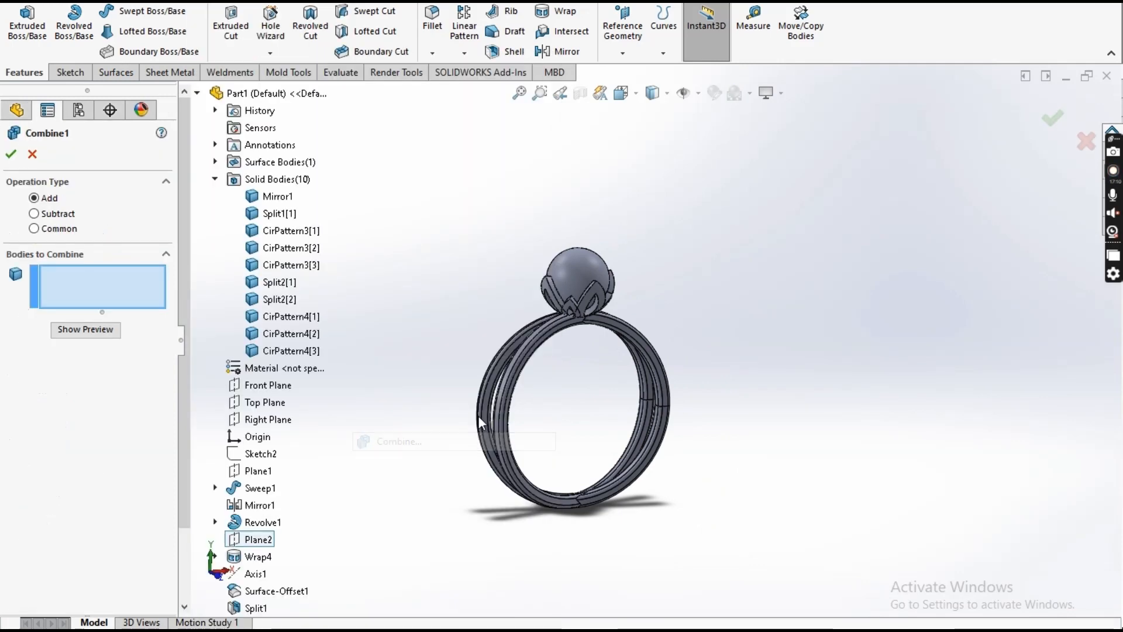
left_click(281, 197)
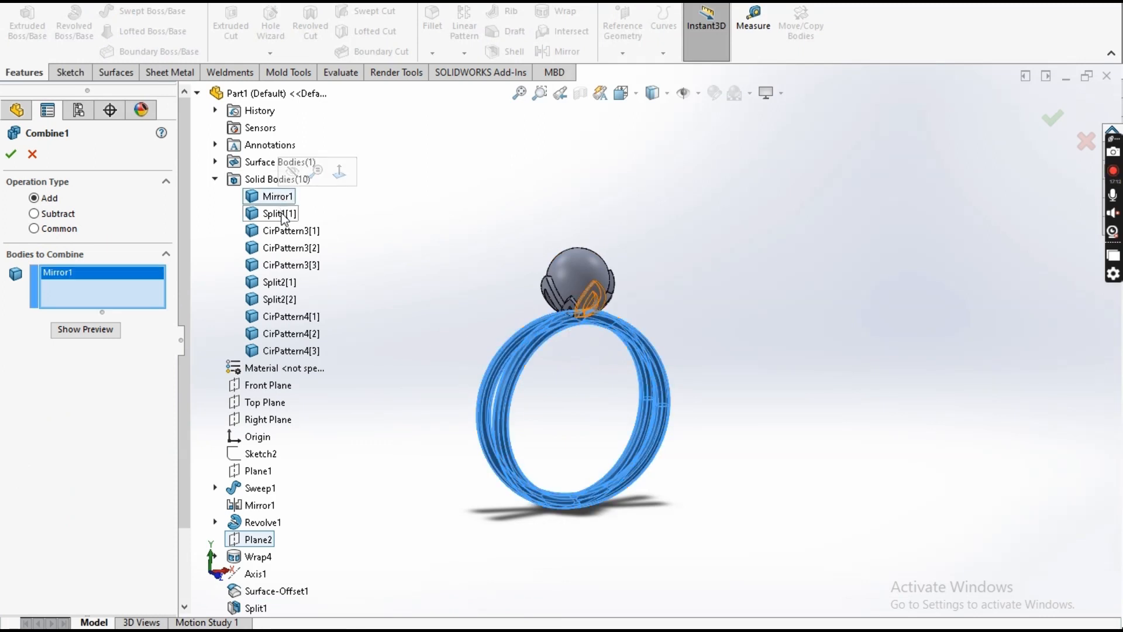
left_click(282, 215)
left_click(288, 248)
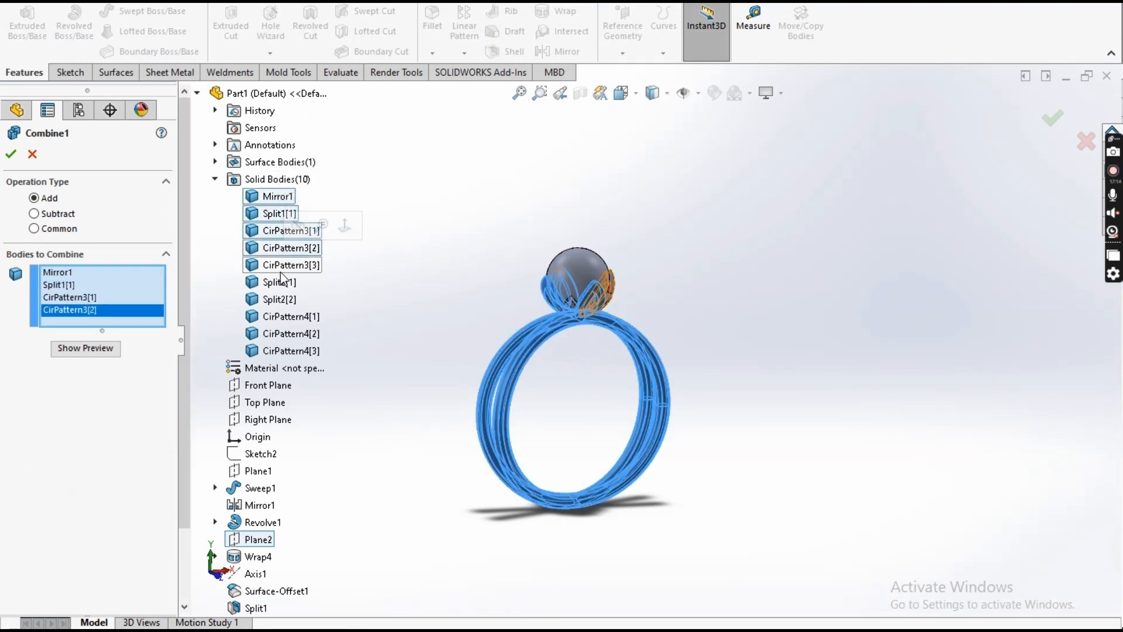
left_click(288, 265)
Include the sphere and the four small petal bodies, preview the result, and complete the Combine
left_click(276, 299)
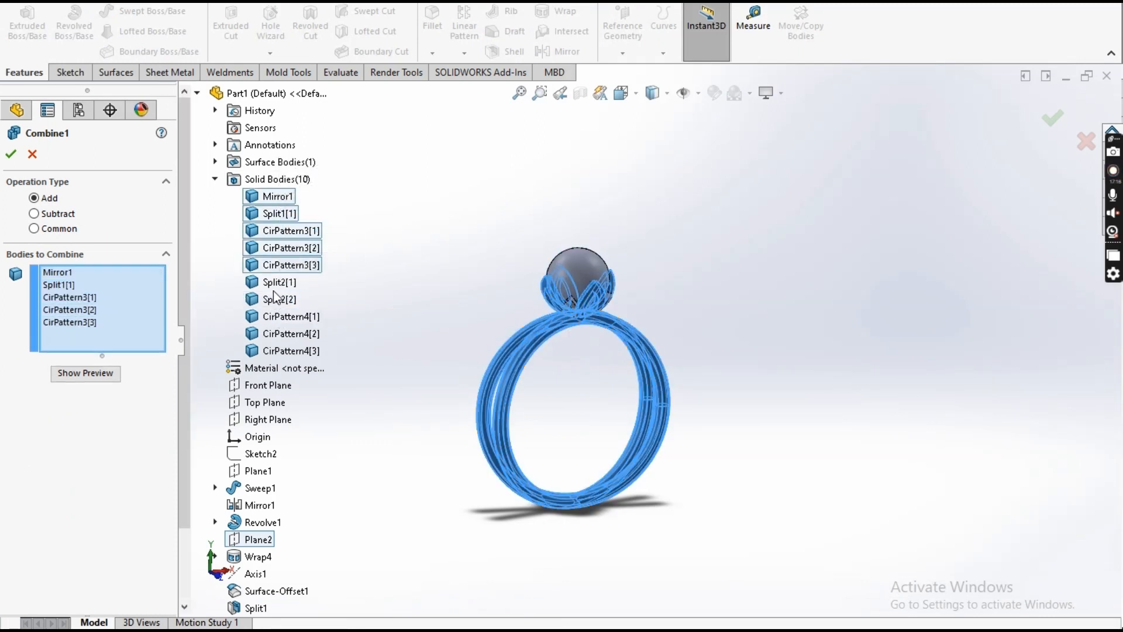
left_click(279, 283)
left_click(287, 317)
left_click(288, 333)
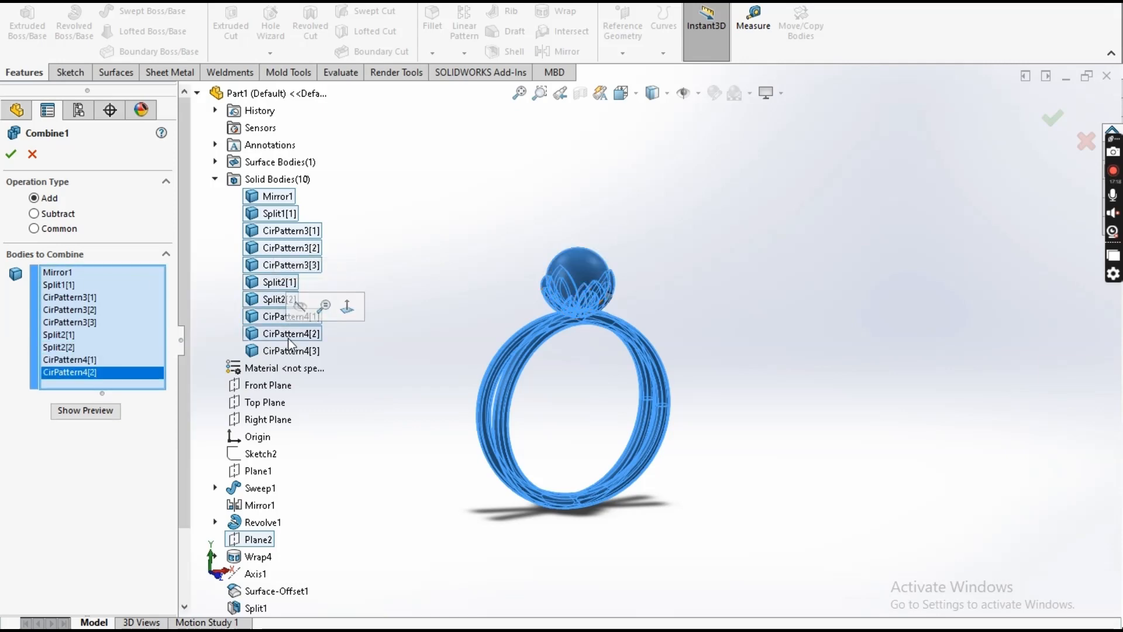
left_click(291, 351)
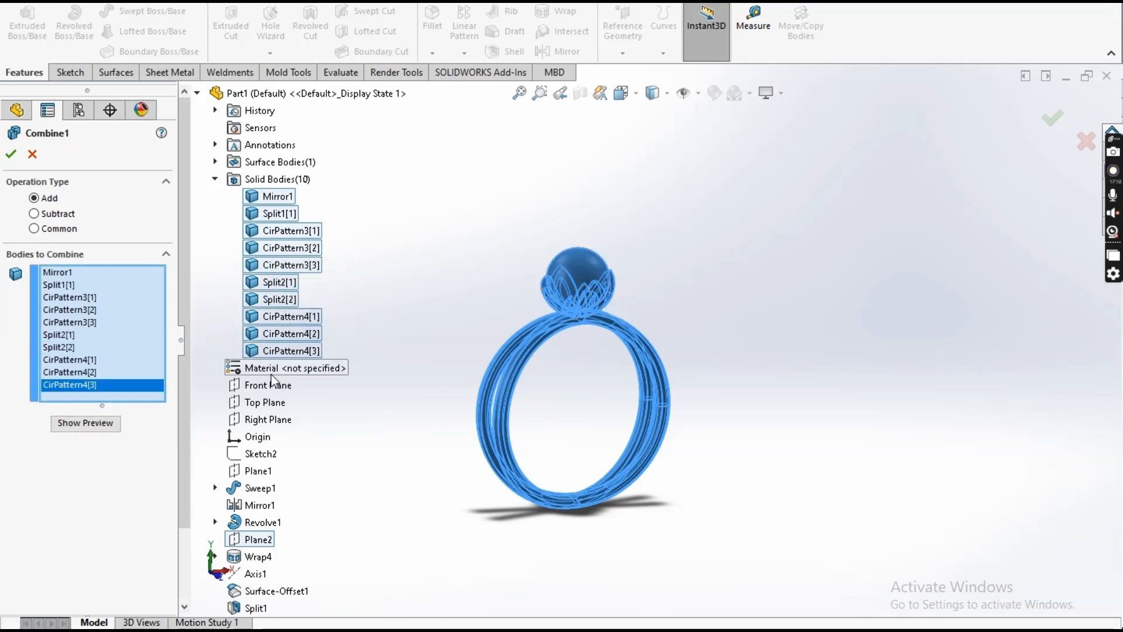
left_click(85, 423)
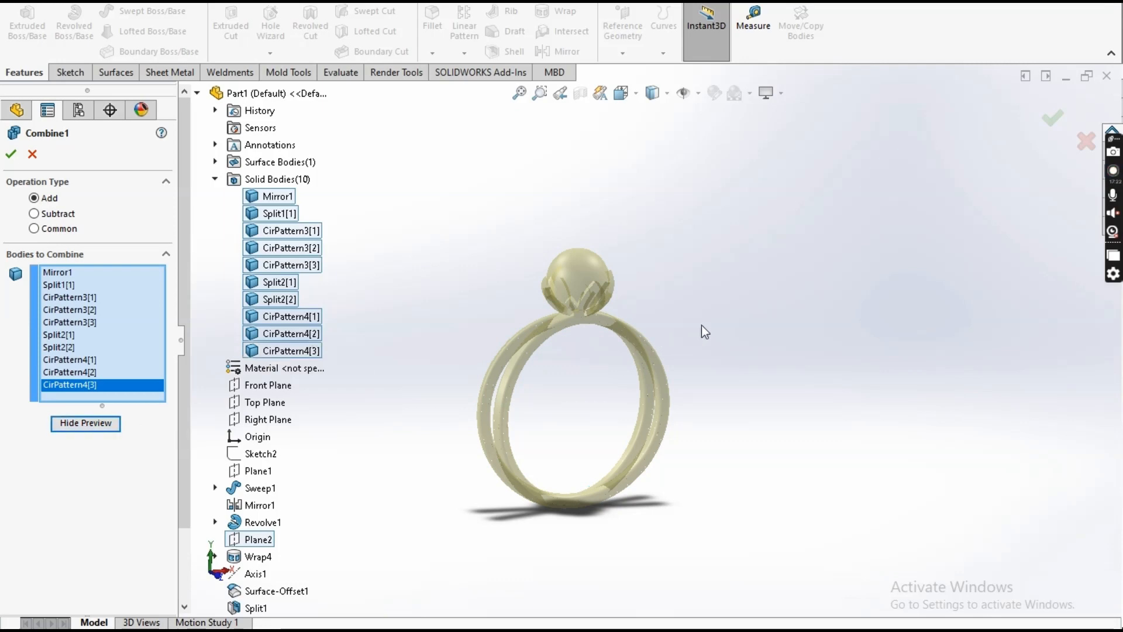
scroll(612, 329, "down", 3)
scroll(546, 321, "up", 3)
key("Return")
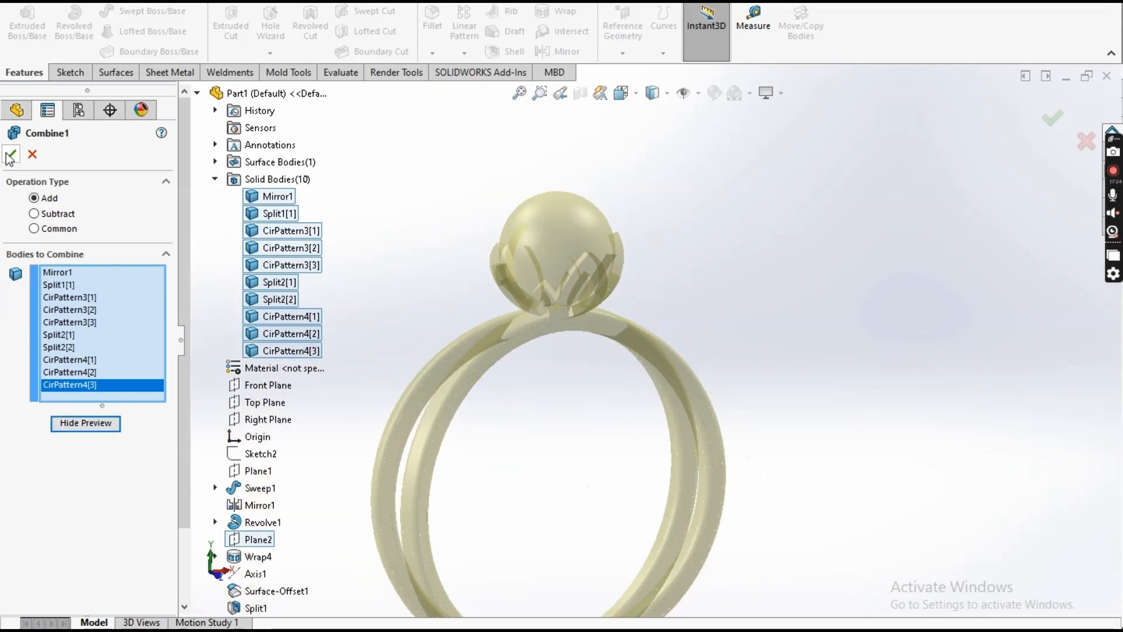
Display the combined ring as shaded without edges
middle_click_drag(600, 363, 412, 313)
scroll(598, 396, "up", 6)
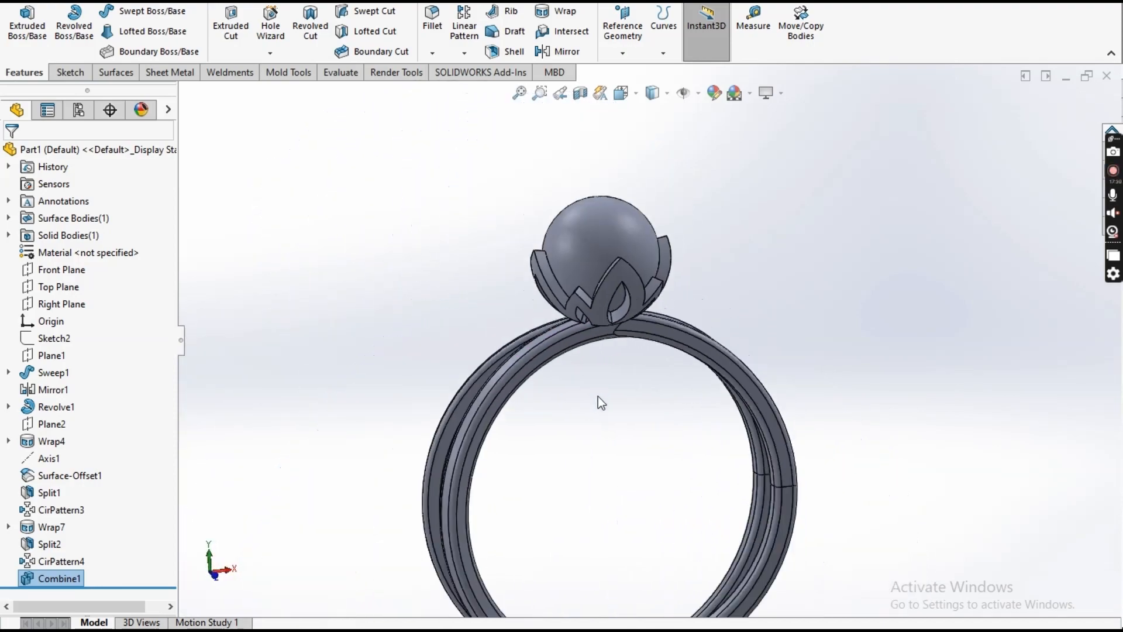
left_click(652, 92)
left_click(655, 135)
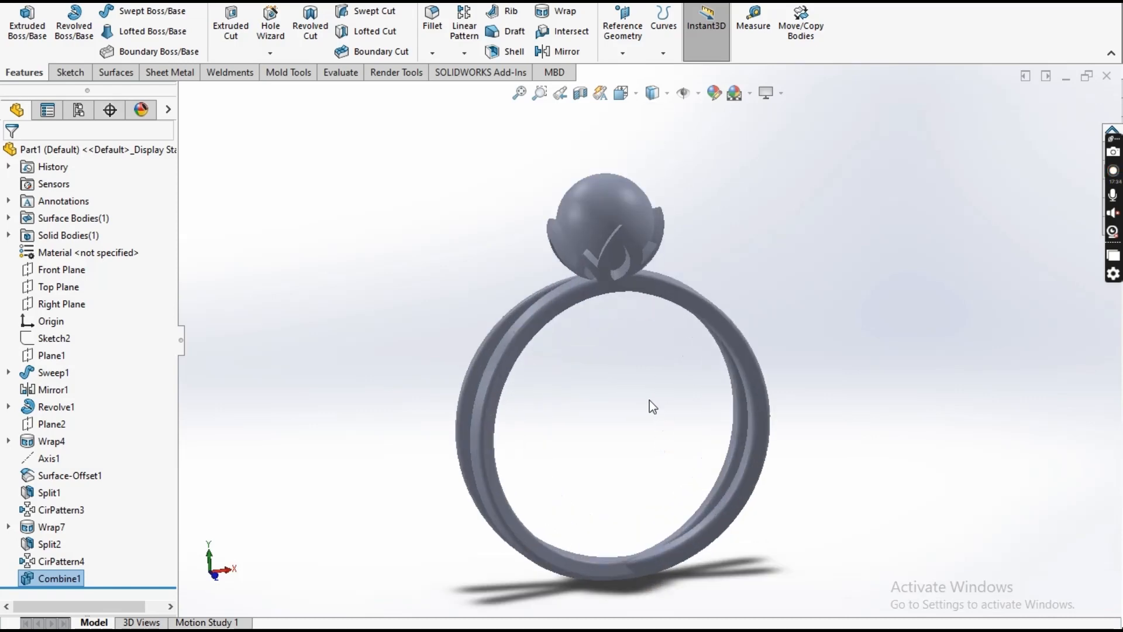
middle_click_drag(650, 404, 699, 417)
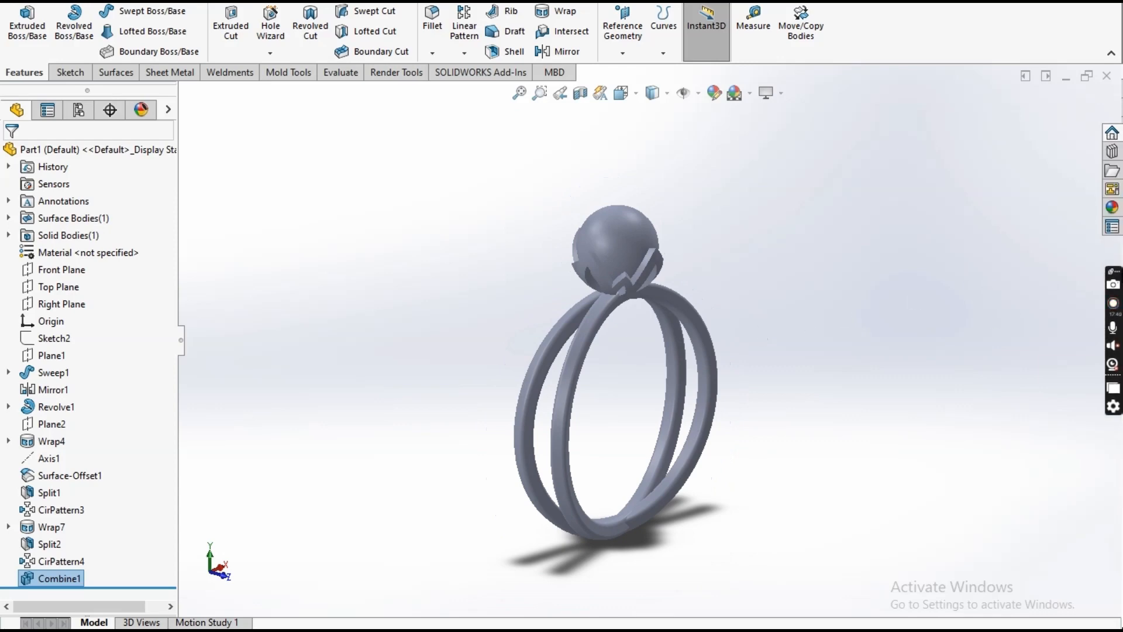
Apply the polished platinum appearance from the Metal library to the whole part
left_click(1111, 208)
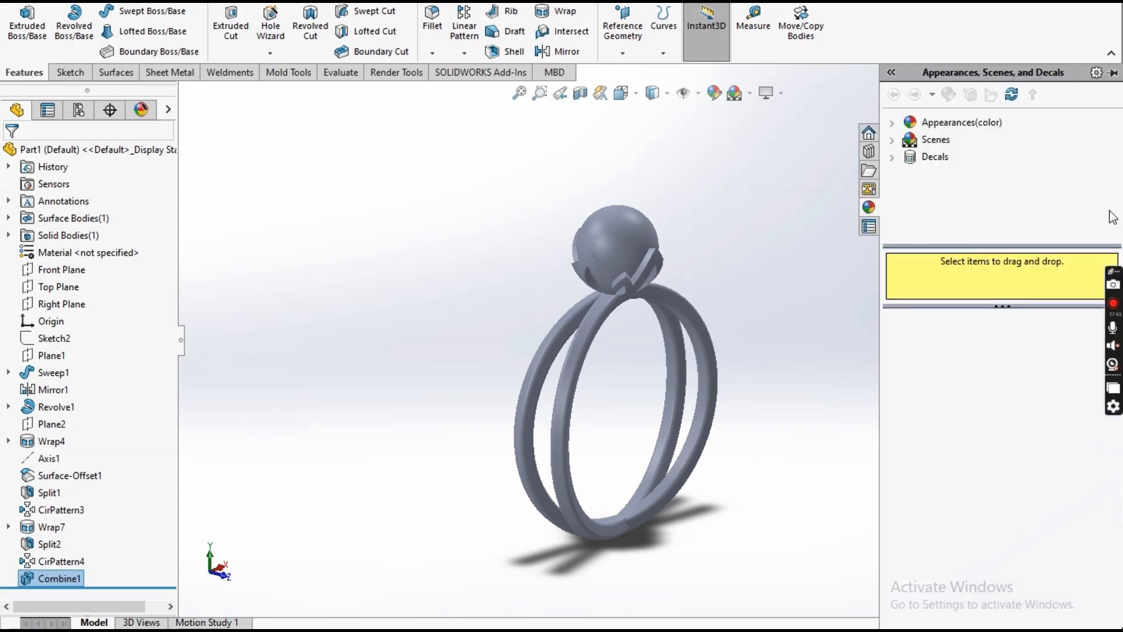
left_click(893, 123)
left_click(910, 158)
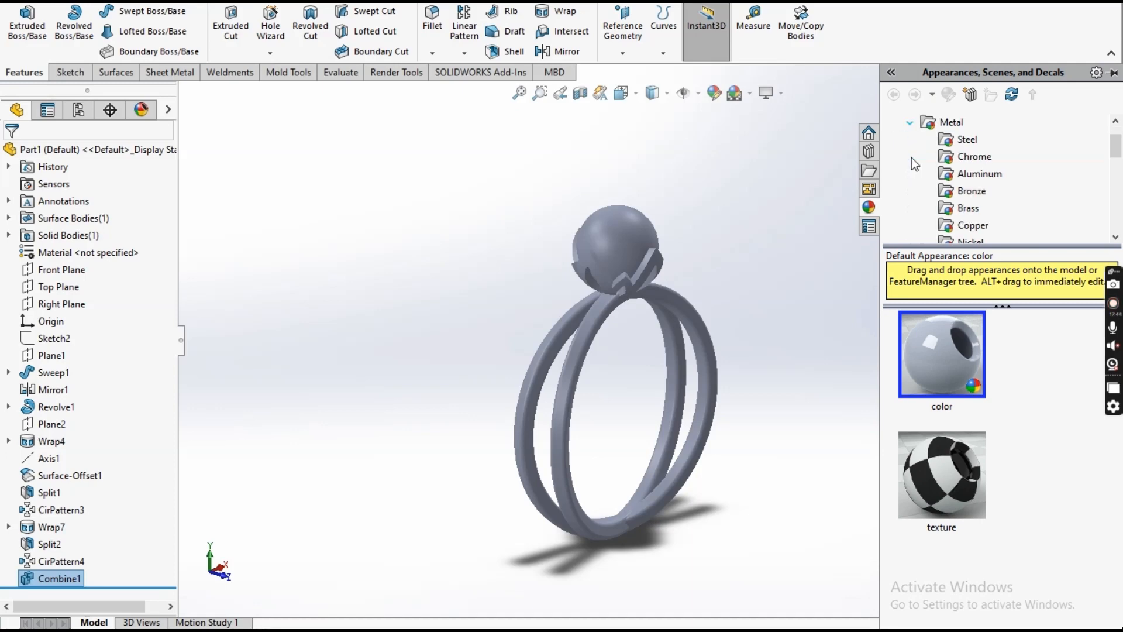
scroll(965, 193, "down", 1)
scroll(986, 199, "down", 3)
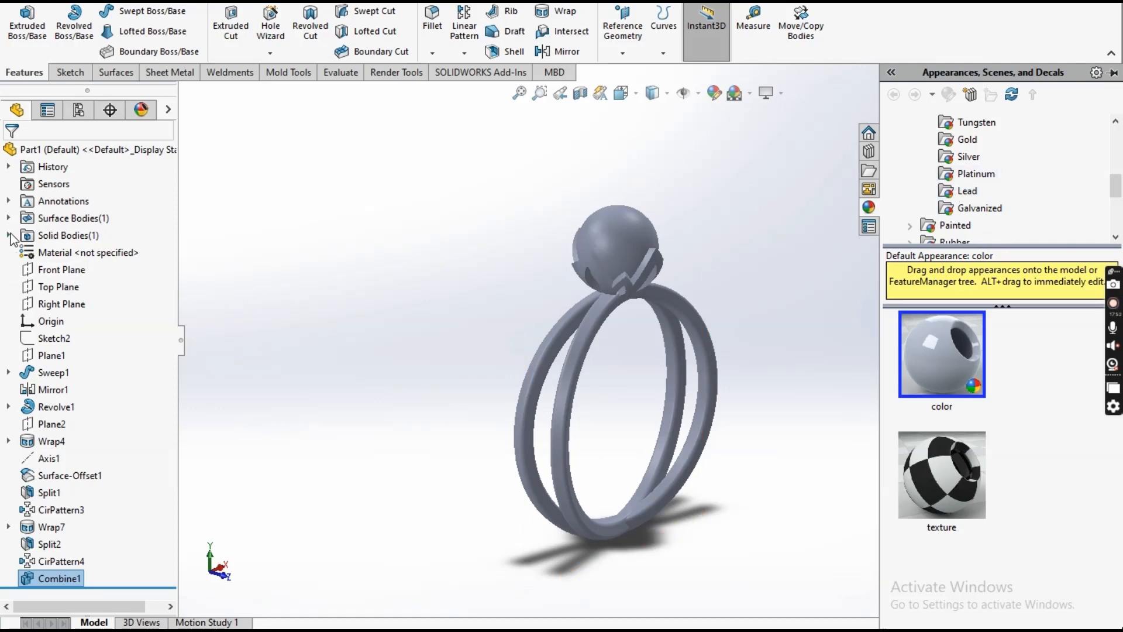
left_click(960, 174)
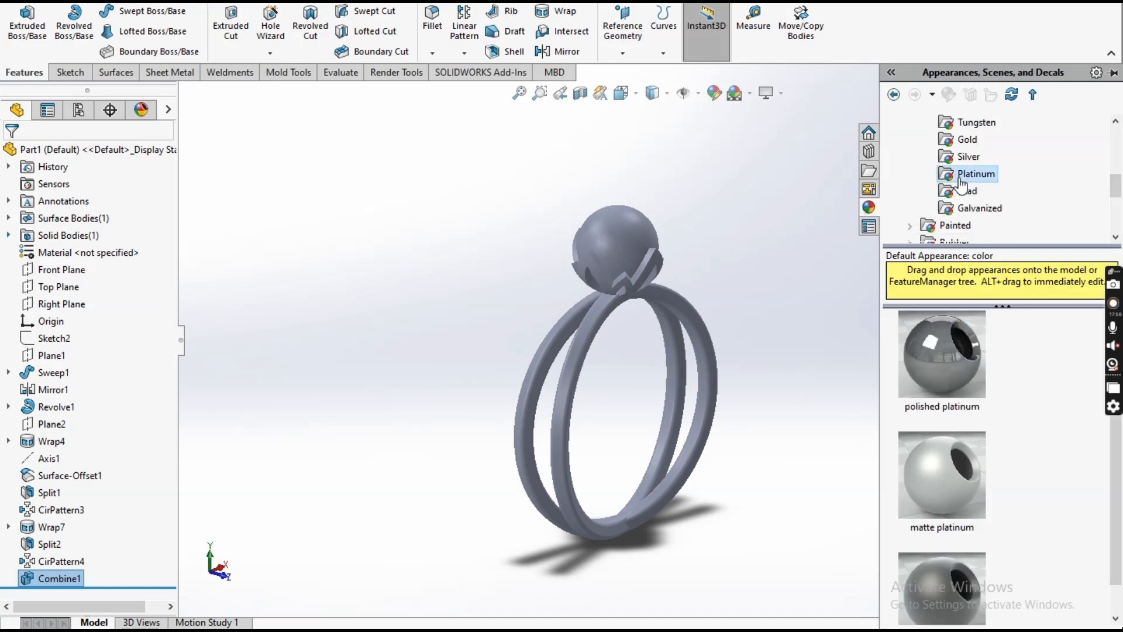
left_click_drag(944, 356, 708, 395)
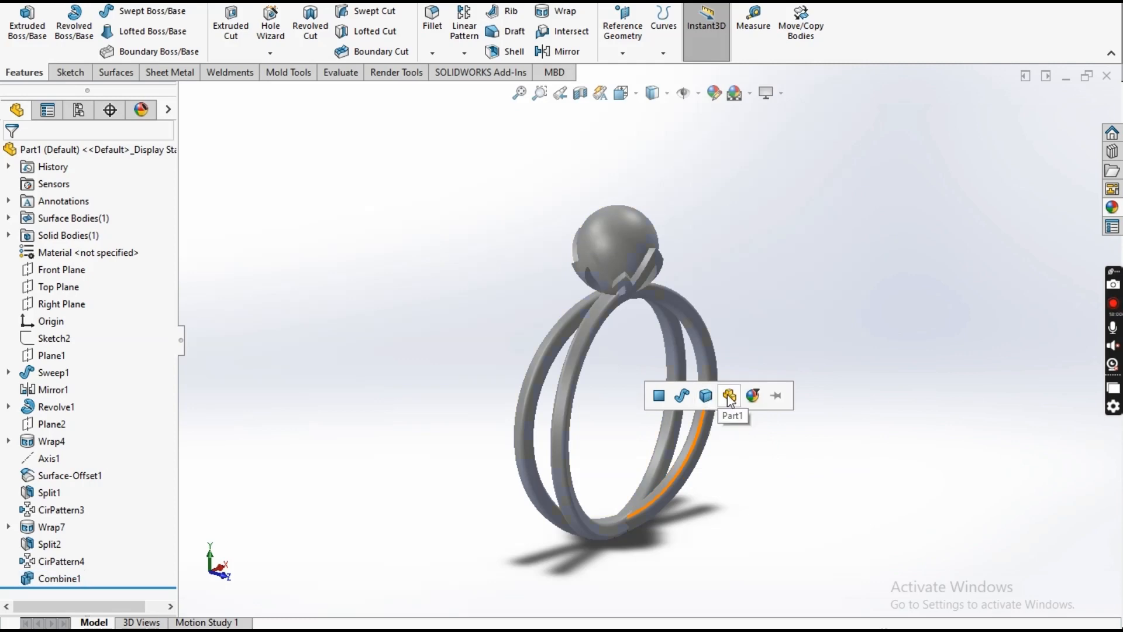
left_click(730, 397)
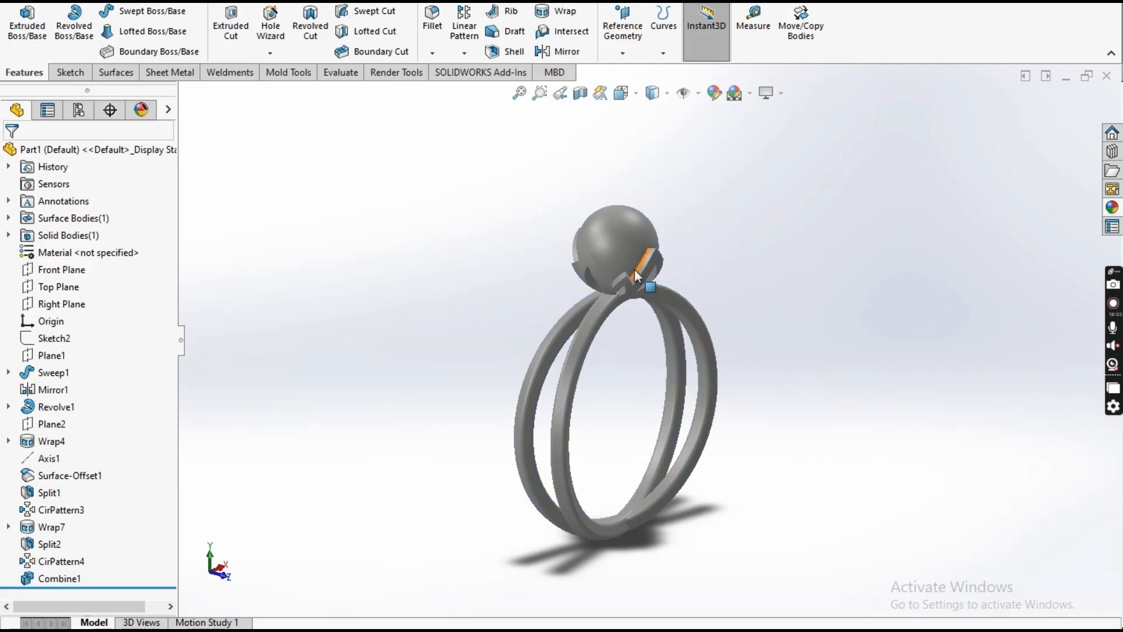
Look through the Metal and Stone categories of the appearance library for a finish suited to the sphere
scroll(639, 264, "down", 2)
left_click(1112, 208)
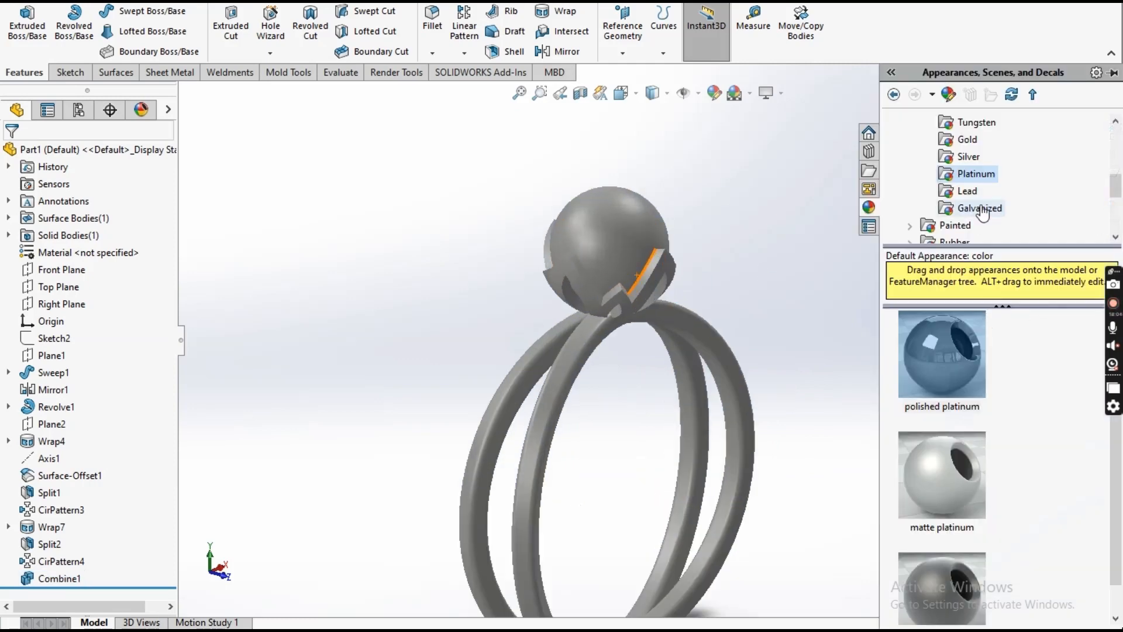
scroll(960, 196, "up", 3)
scroll(956, 197, "up", 2)
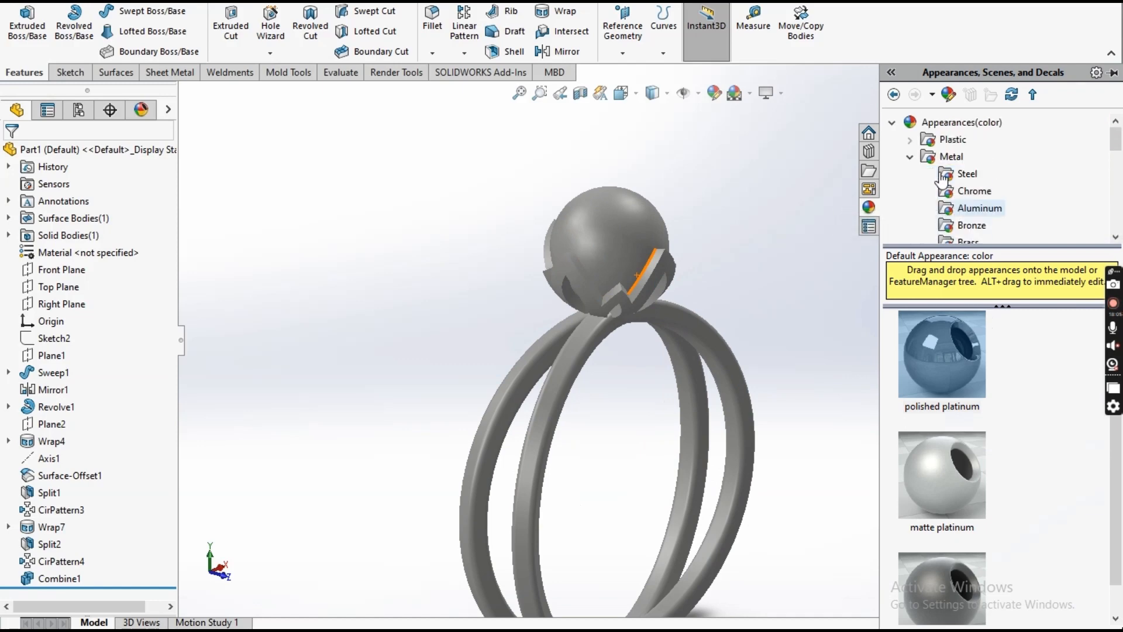
left_click(910, 158)
scroll(954, 205, "down", 1)
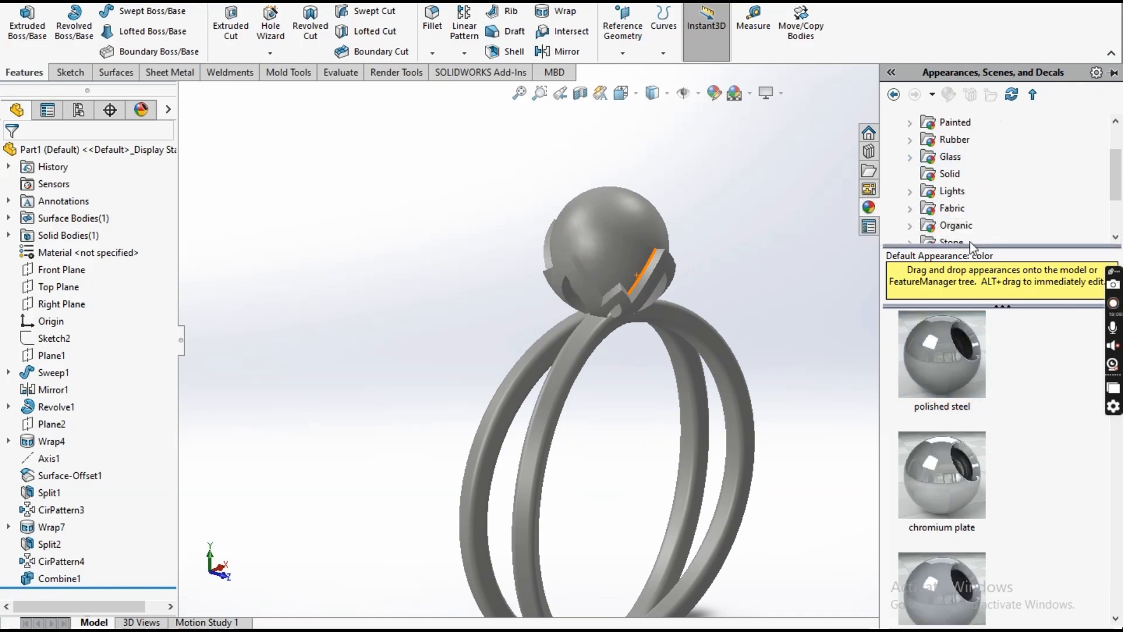
scroll(937, 206, "down", 2)
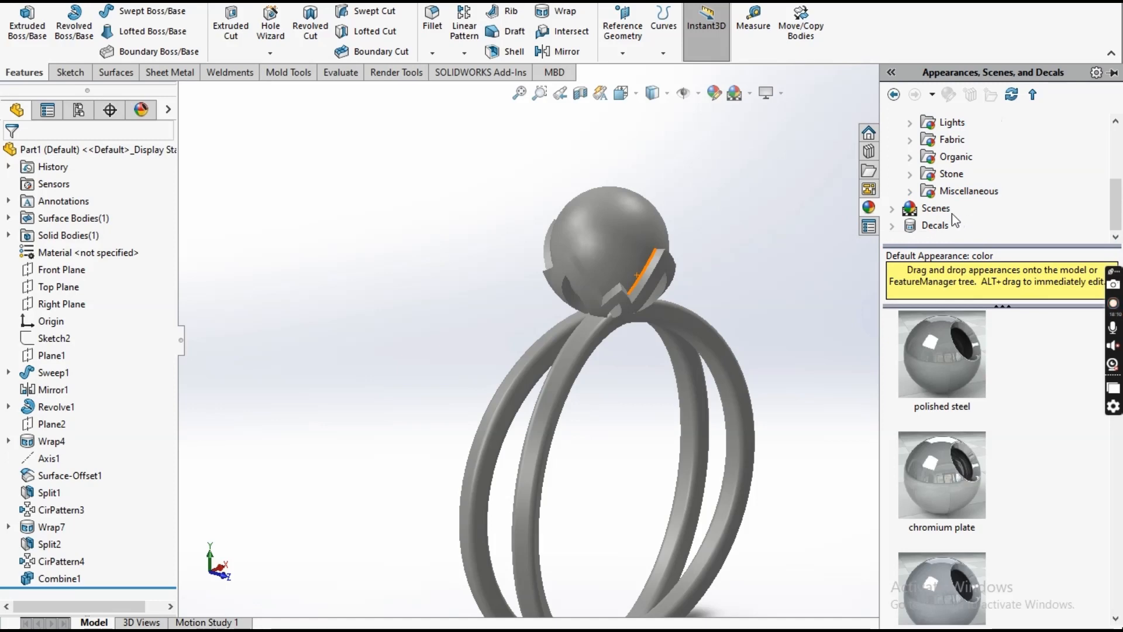
left_click(910, 173)
left_click(963, 173)
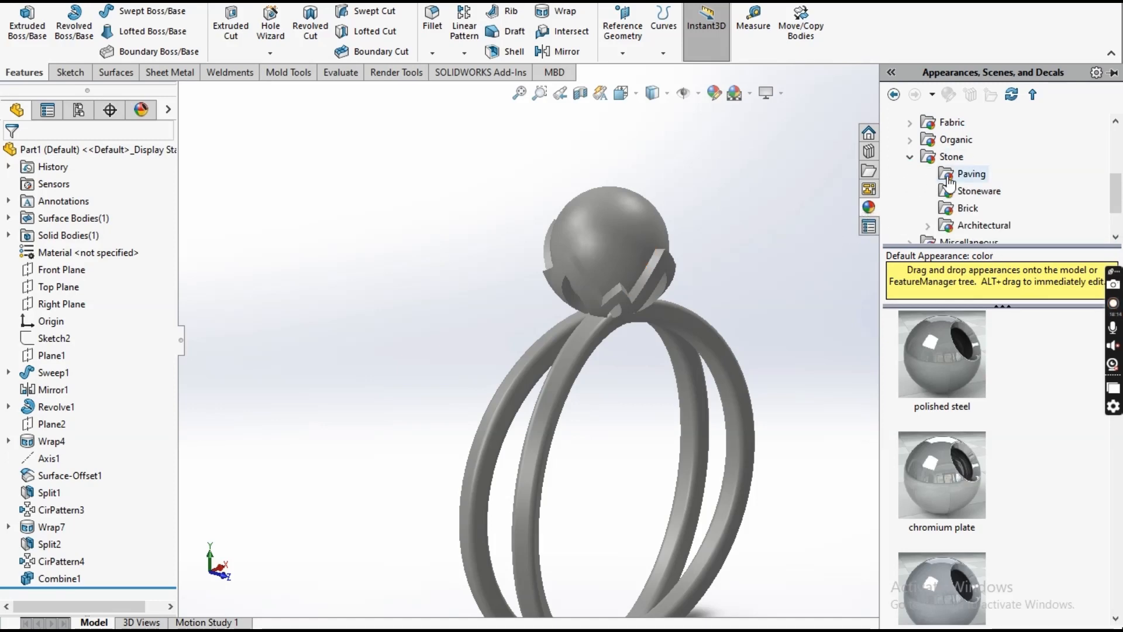
left_click(911, 156)
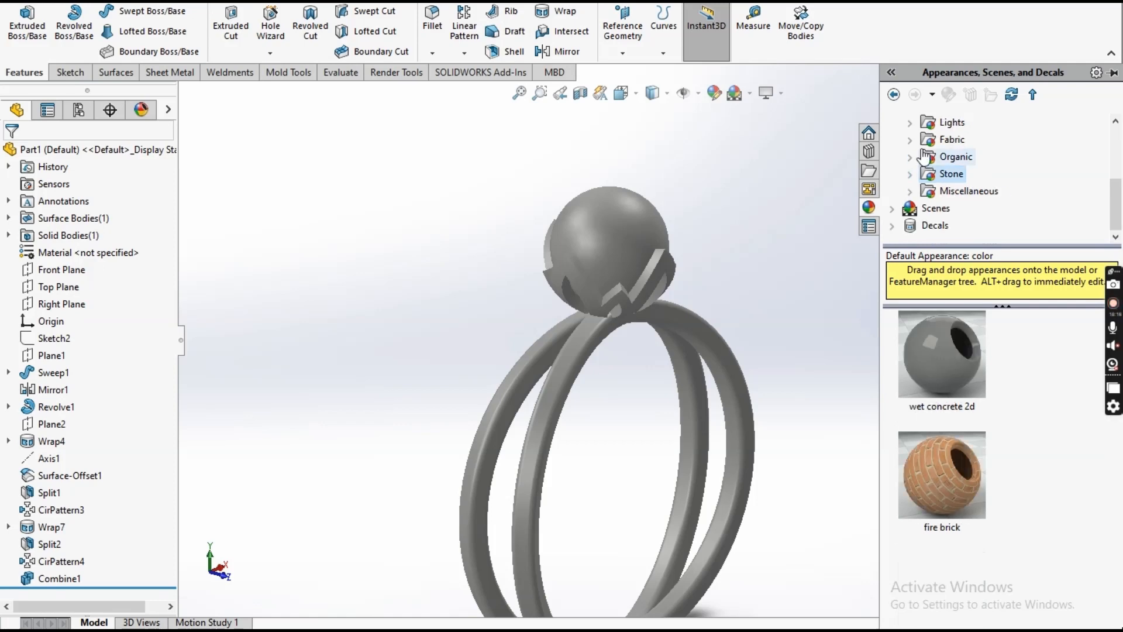
Examine the Gemstones and Miscellaneous appearances in the Organic category of the appearance library
left_click(911, 154)
left_click(978, 173)
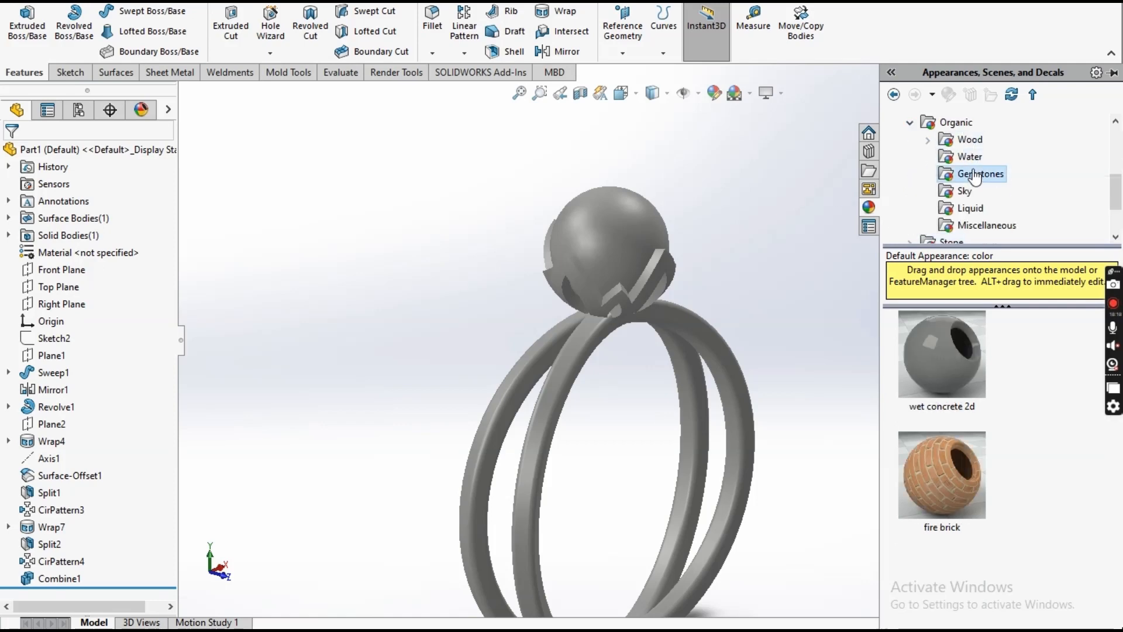
scroll(1045, 438, "down", 3)
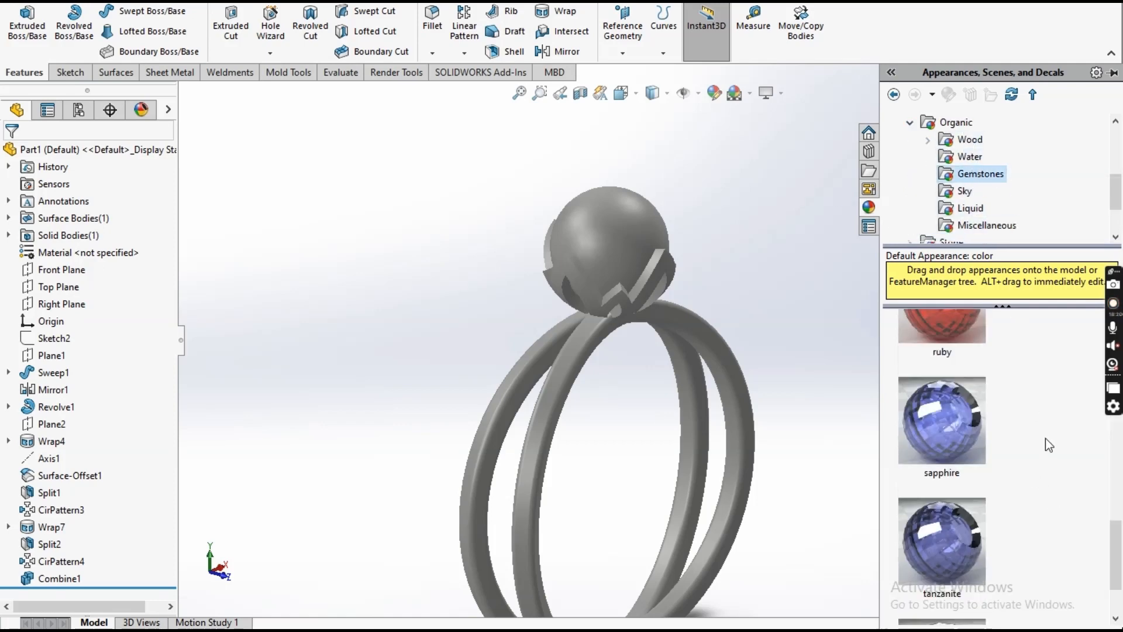
scroll(1036, 446, "up", 1)
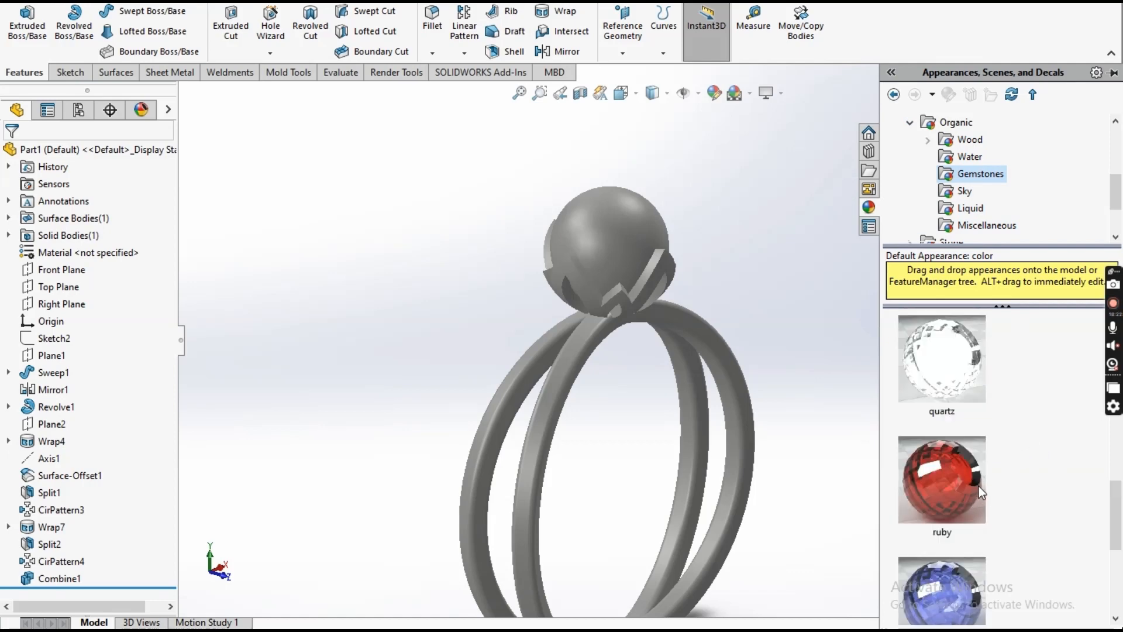
scroll(995, 494, "down", 2)
scroll(1006, 497, "up", 3)
scroll(1006, 496, "up", 5)
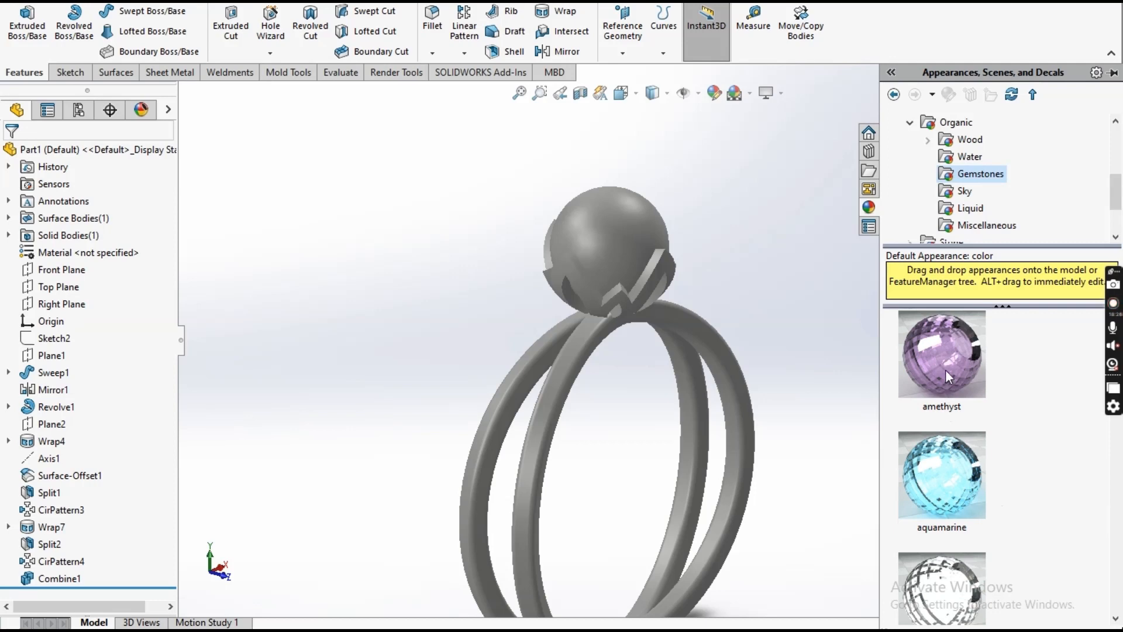
left_click(975, 227)
scroll(1038, 427, "down", 3)
scroll(1038, 427, "up", 3)
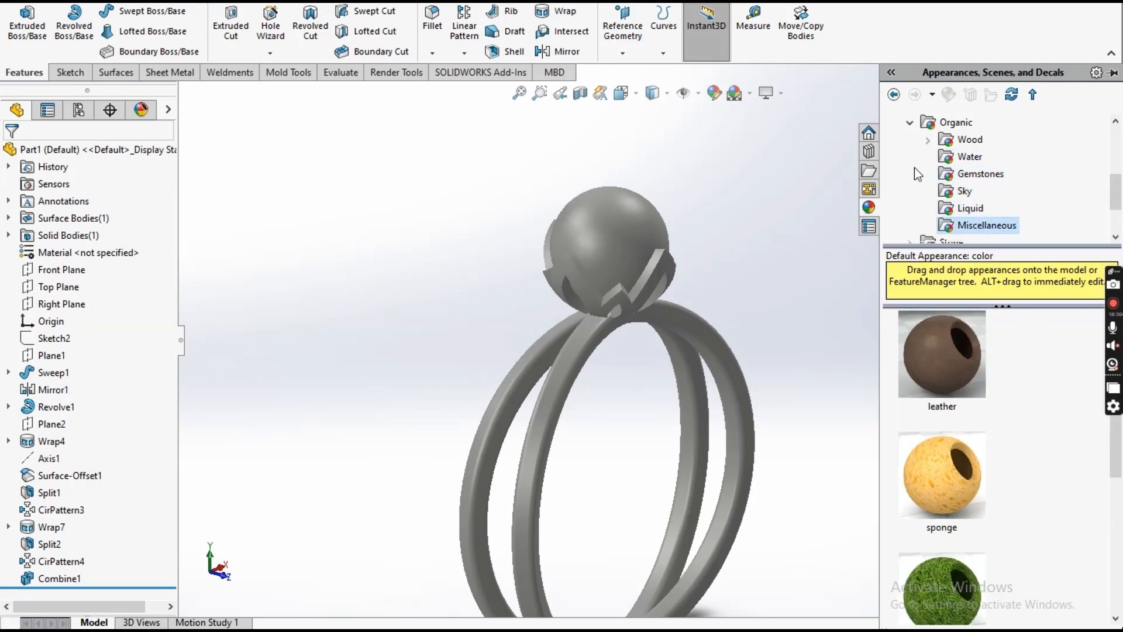
scroll(917, 161, "up", 2)
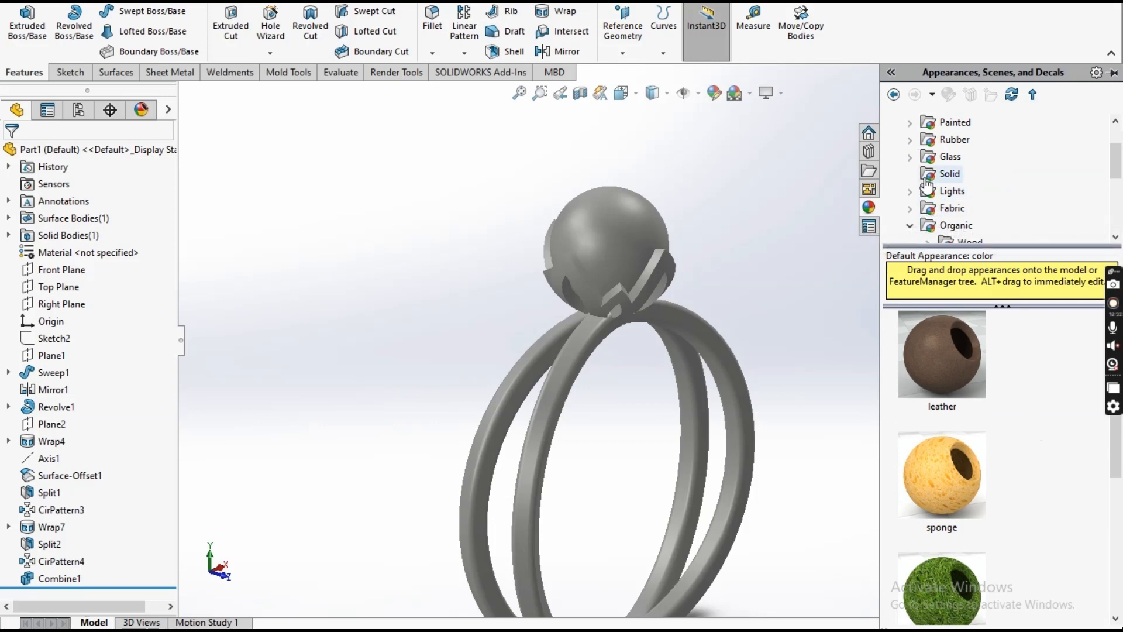
scroll(951, 226, "down", 1)
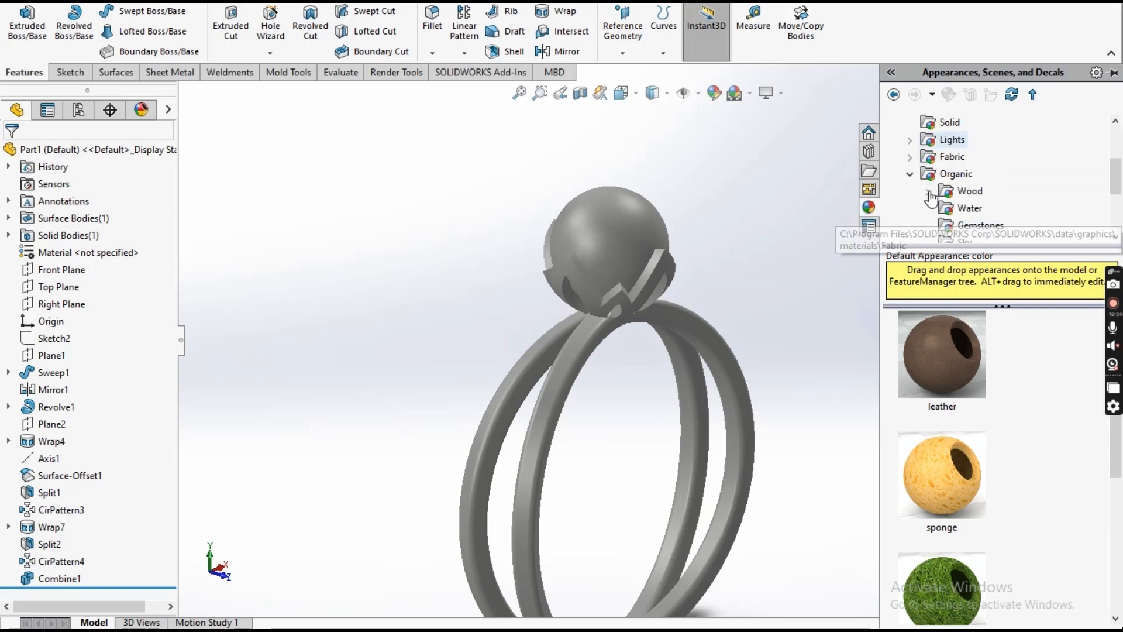
scroll(957, 224, "down", 1)
Apply the tanzanite appearance from the Organic Gemstones library to the sphere feature Revolve1
left_click(977, 176)
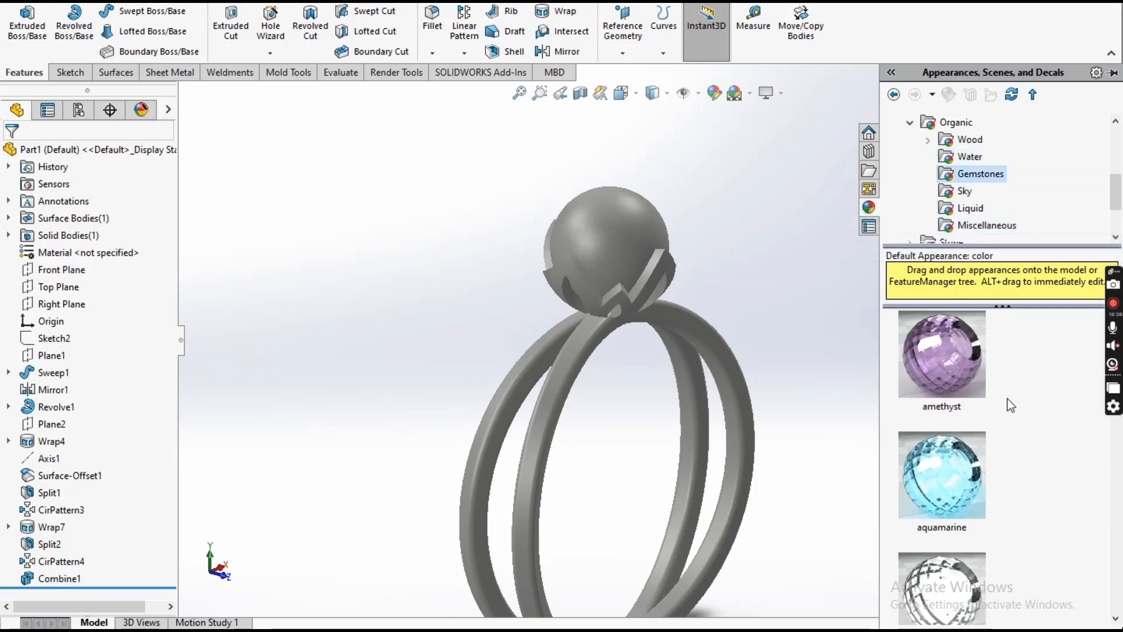
scroll(1008, 399, "down", 3)
scroll(1008, 397, "down", 8)
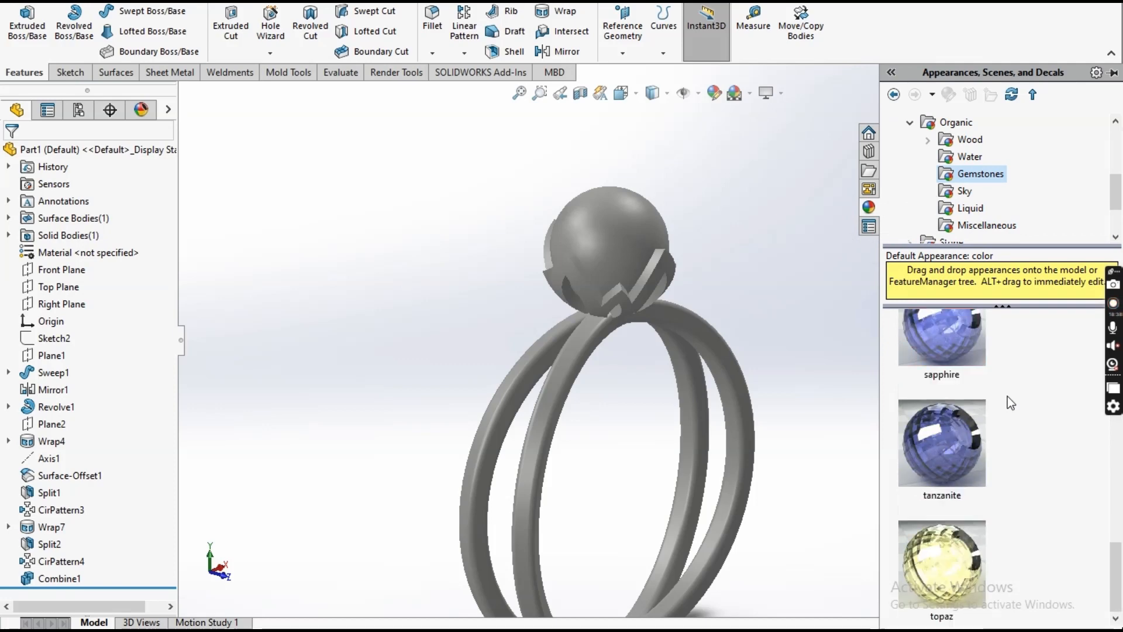
left_click_drag(936, 452, 613, 241)
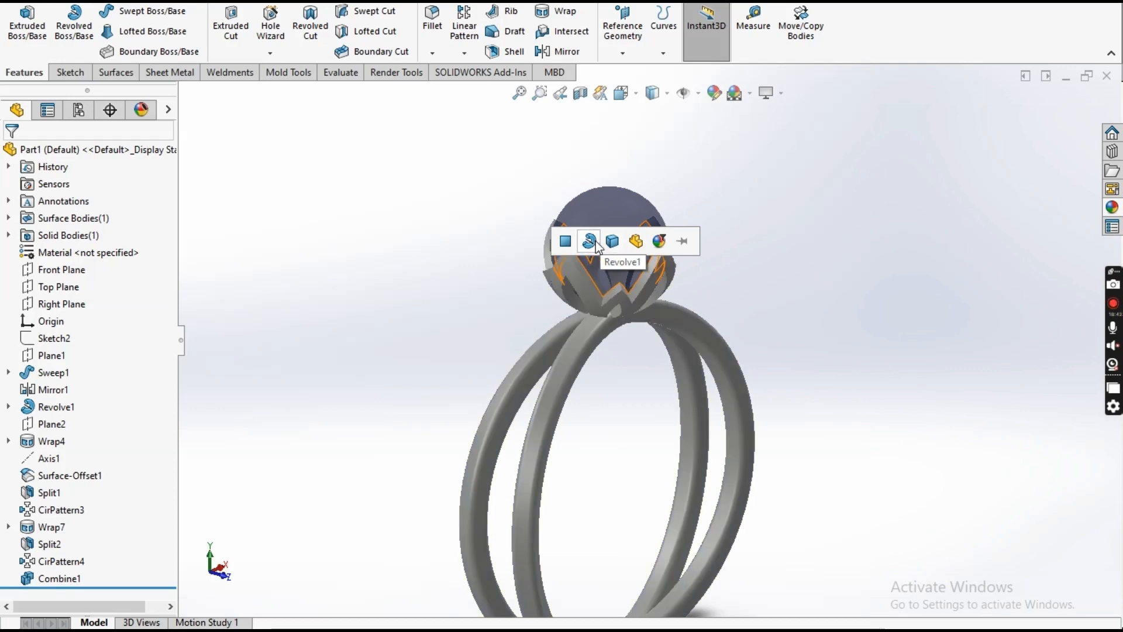
left_click(590, 241)
Check the ring in the integrated render preview, continuing without camera or perspective, and turn the preview off
middle_click_drag(792, 352, 817, 333)
scroll(818, 387, "down", 5)
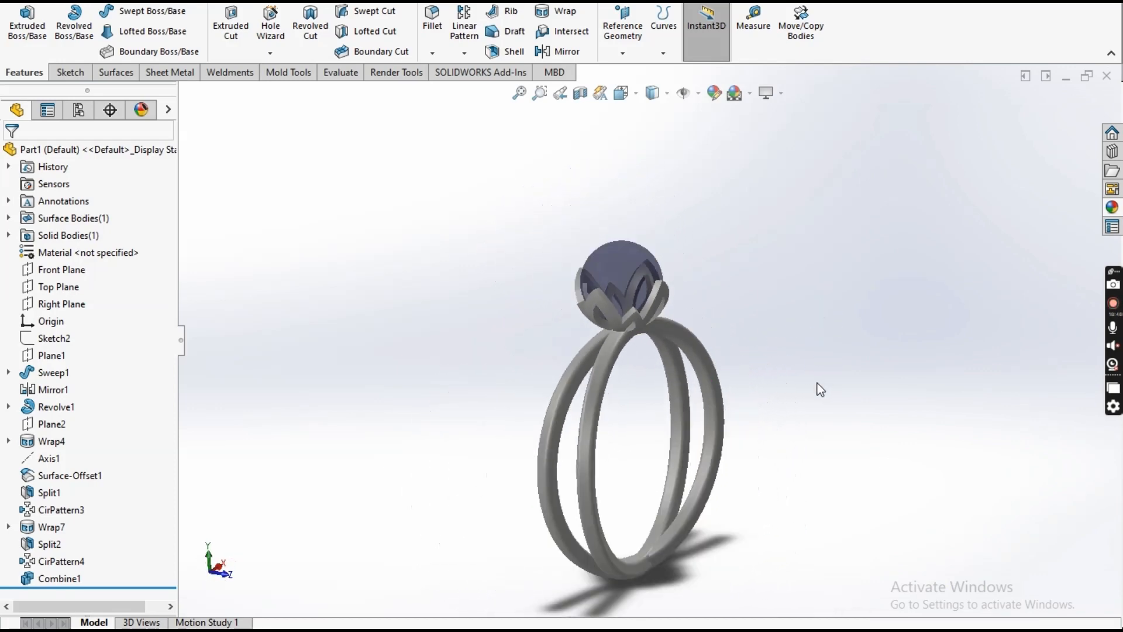
scroll(680, 414, "down", 3)
scroll(617, 280, "down", 2)
mouse_move(617, 279)
middle_mouse_down()
mouse_move(619, 237)
mouse_move(609, 304)
mouse_move(626, 301)
mouse_move(611, 301)
middle_mouse_up()
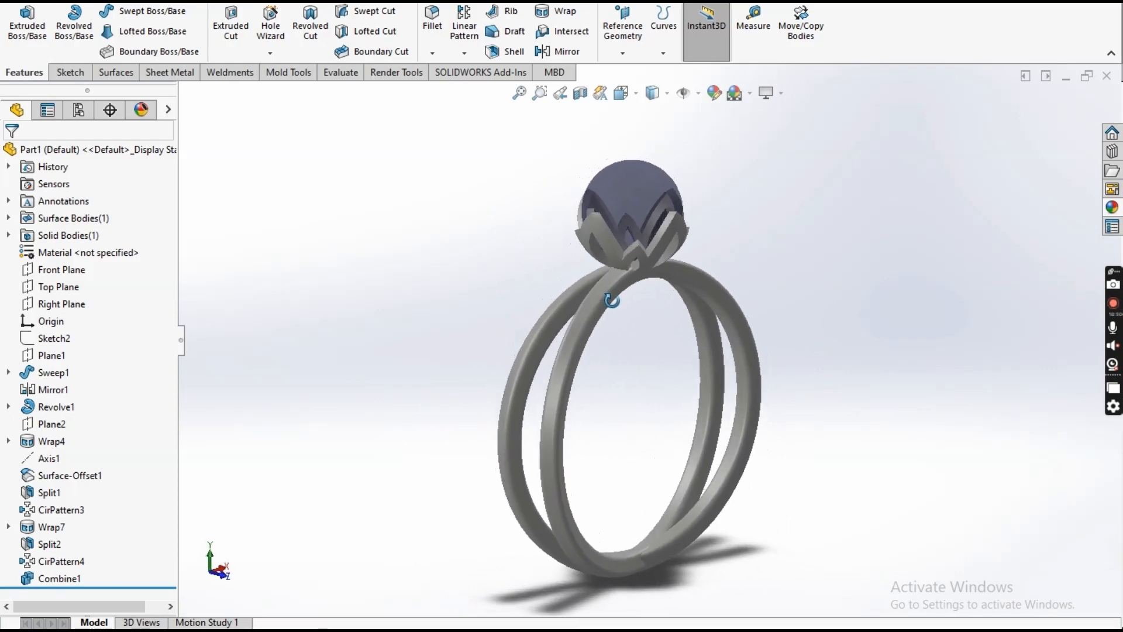
left_click(387, 74)
left_click(303, 30)
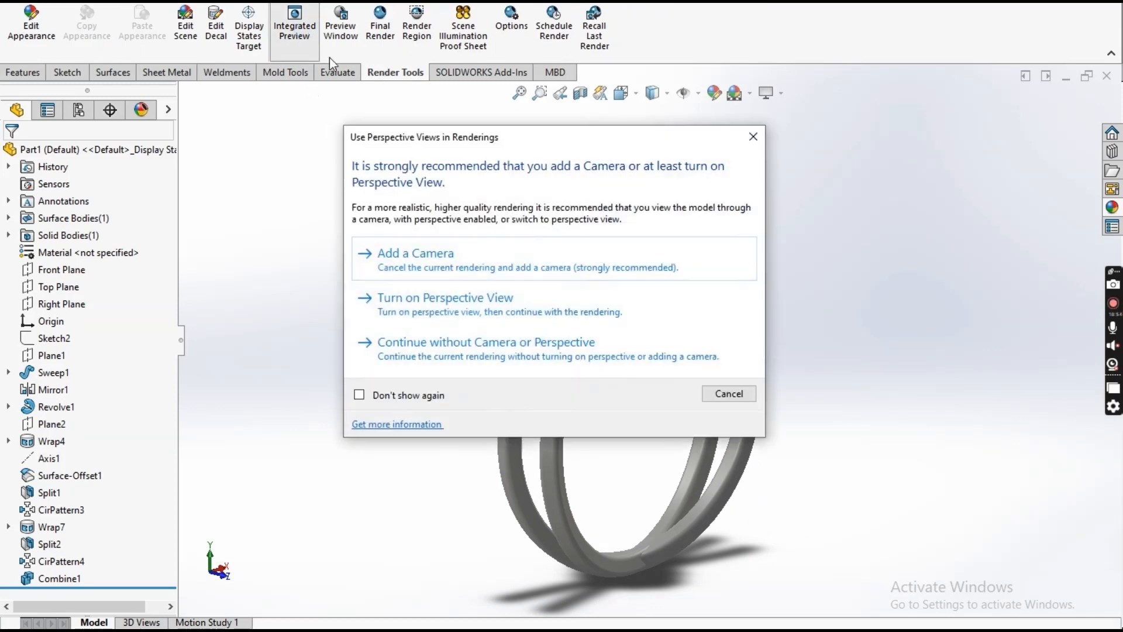
left_click(477, 345)
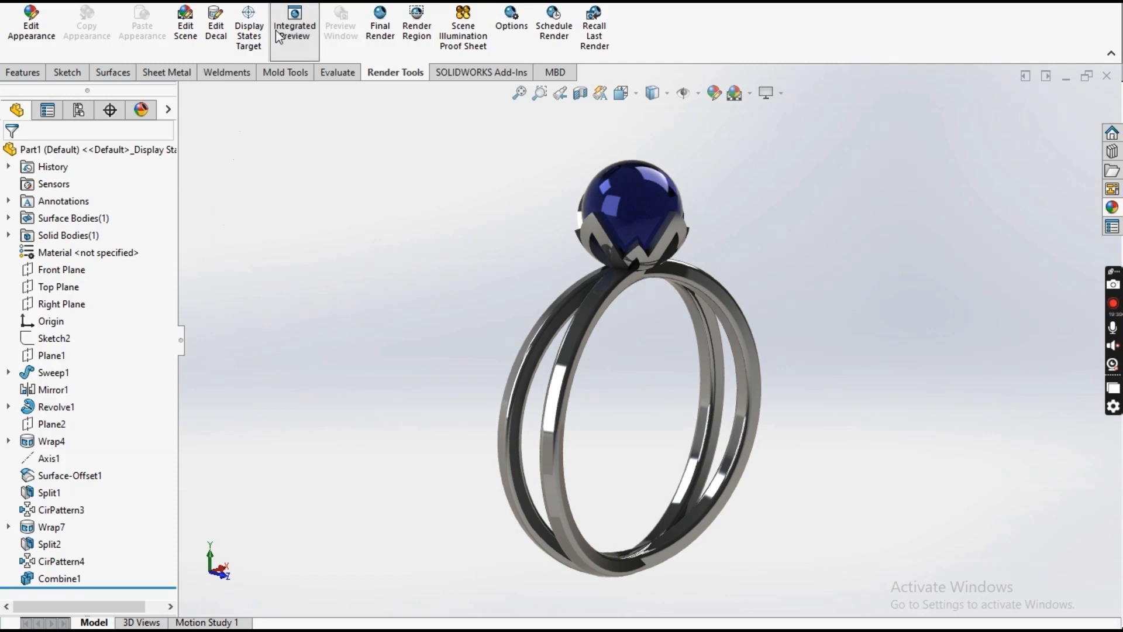
left_click(295, 27)
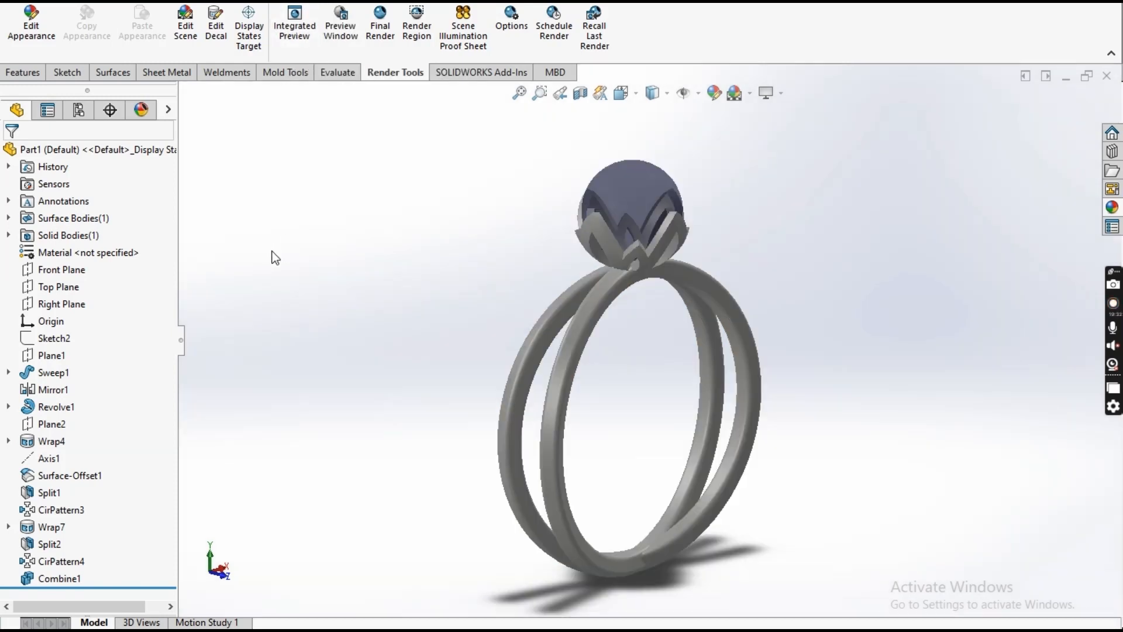